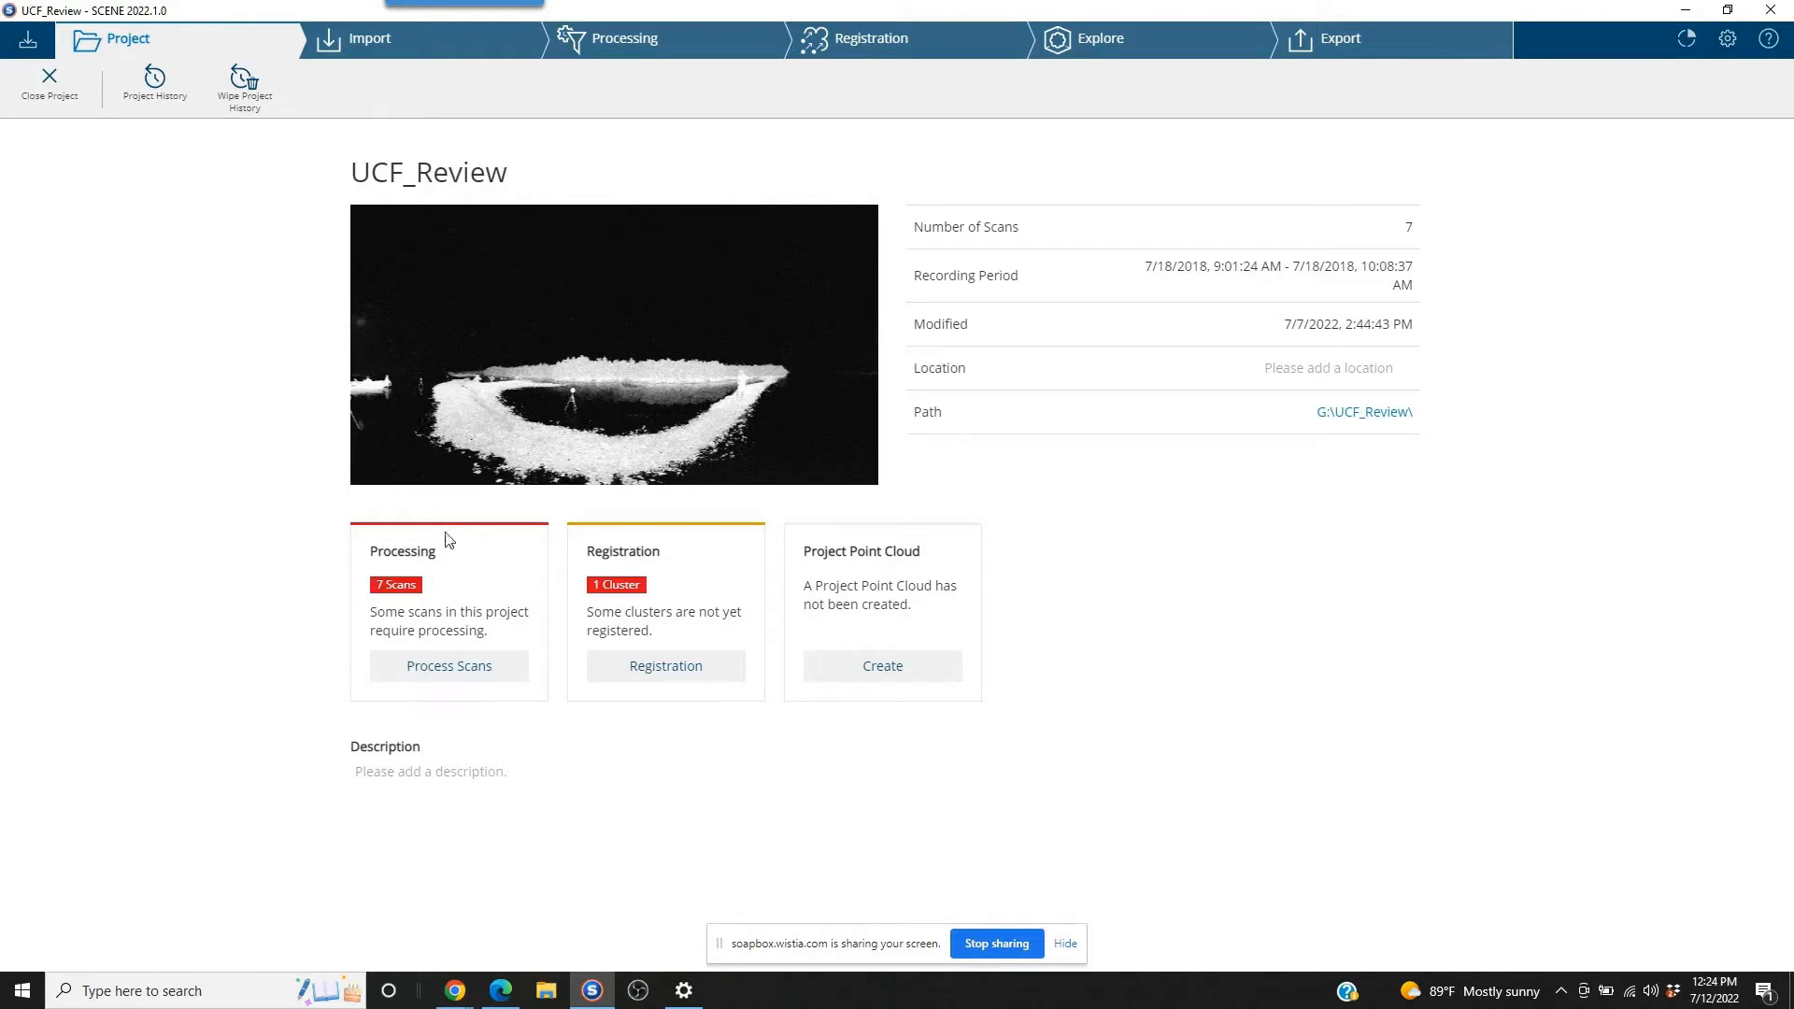
# Step: Go to the Explore workspace and close the UCF_Review project view
pyautogui.moveTo(797, 364)
pyautogui.moveTo(586, 267)
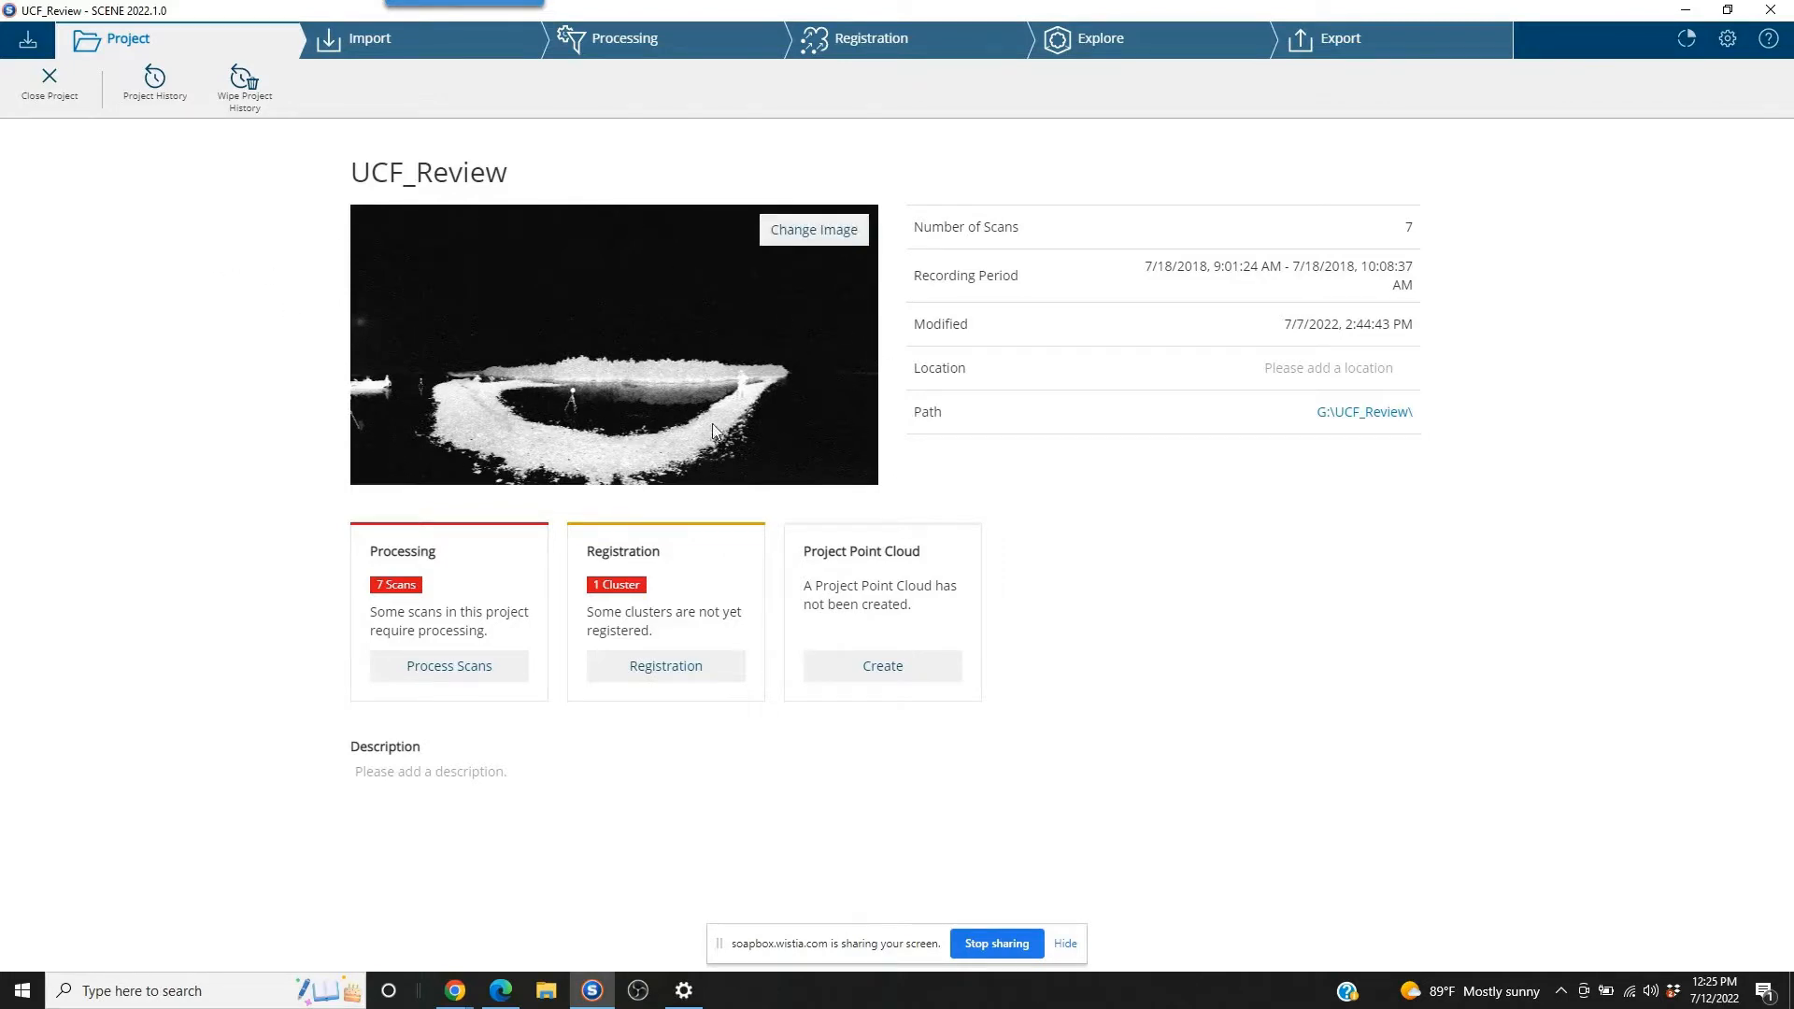
pyautogui.click(1159, 48)
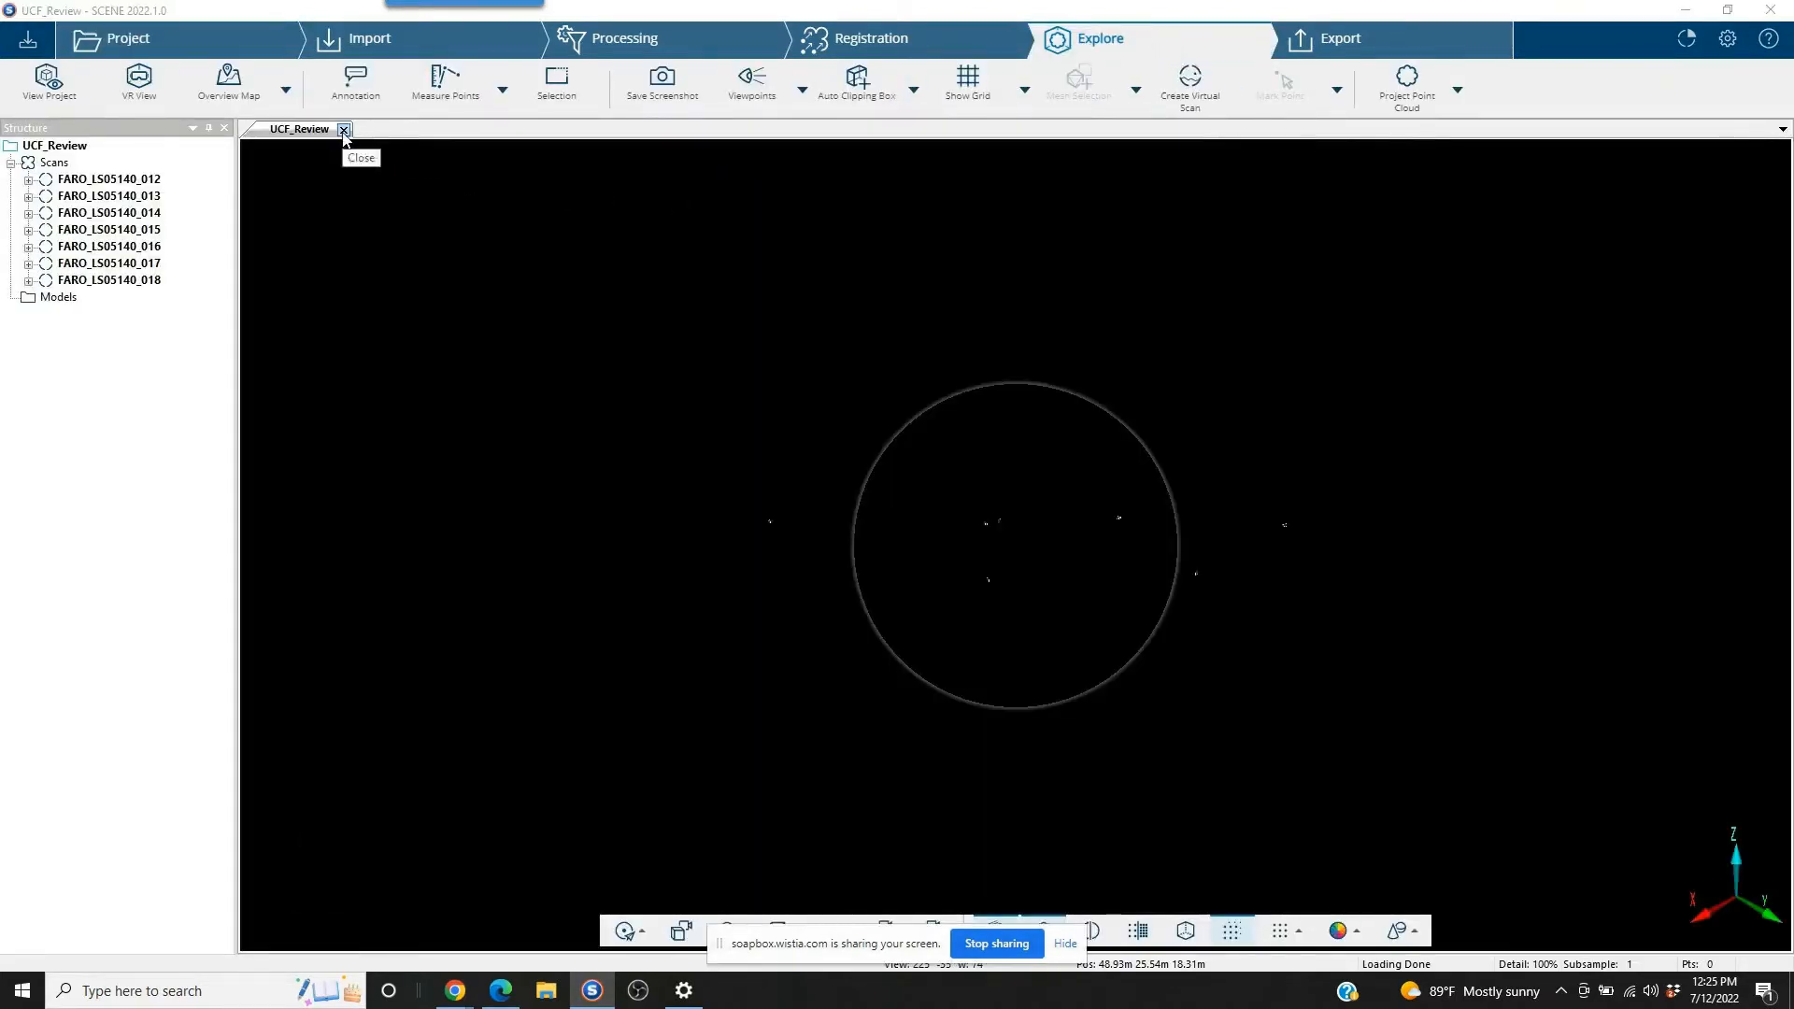
pyautogui.click(343, 130)
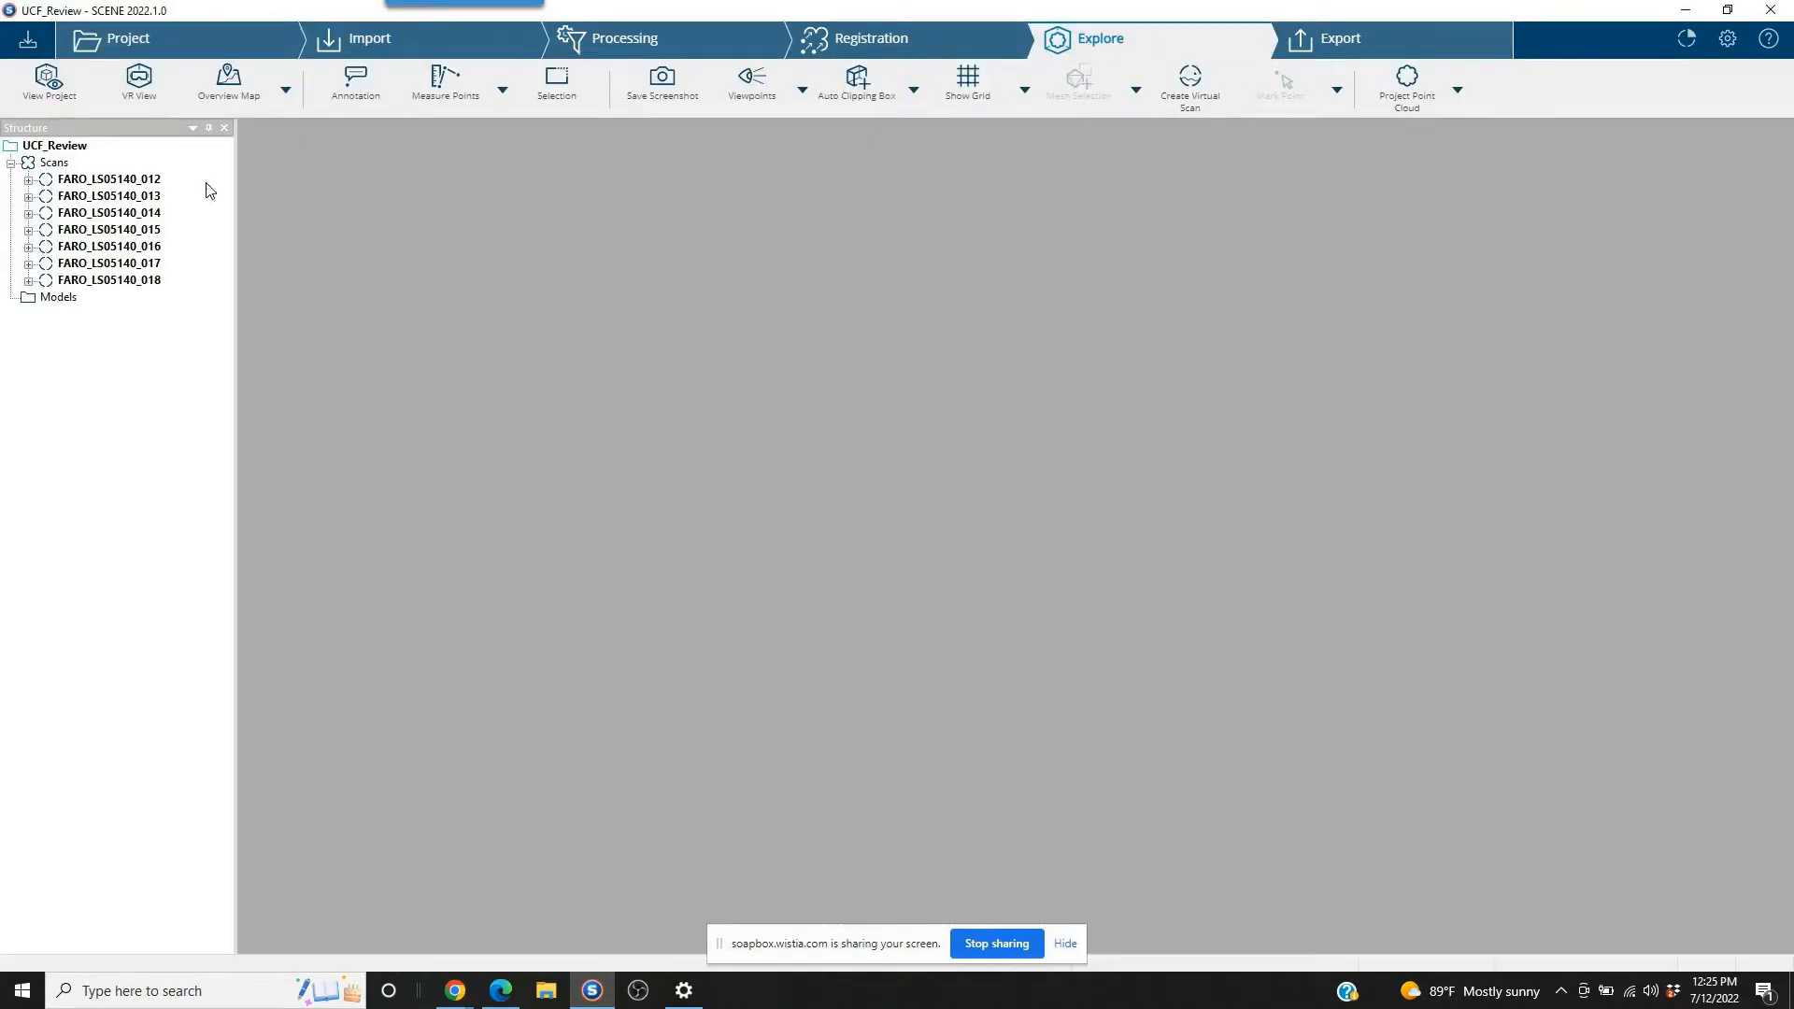
# Step: Open scan FARO_LS05140_012, look around its sphere targets and surrounding terrain, and close the scan view
pyautogui.doubleClick(108, 180)
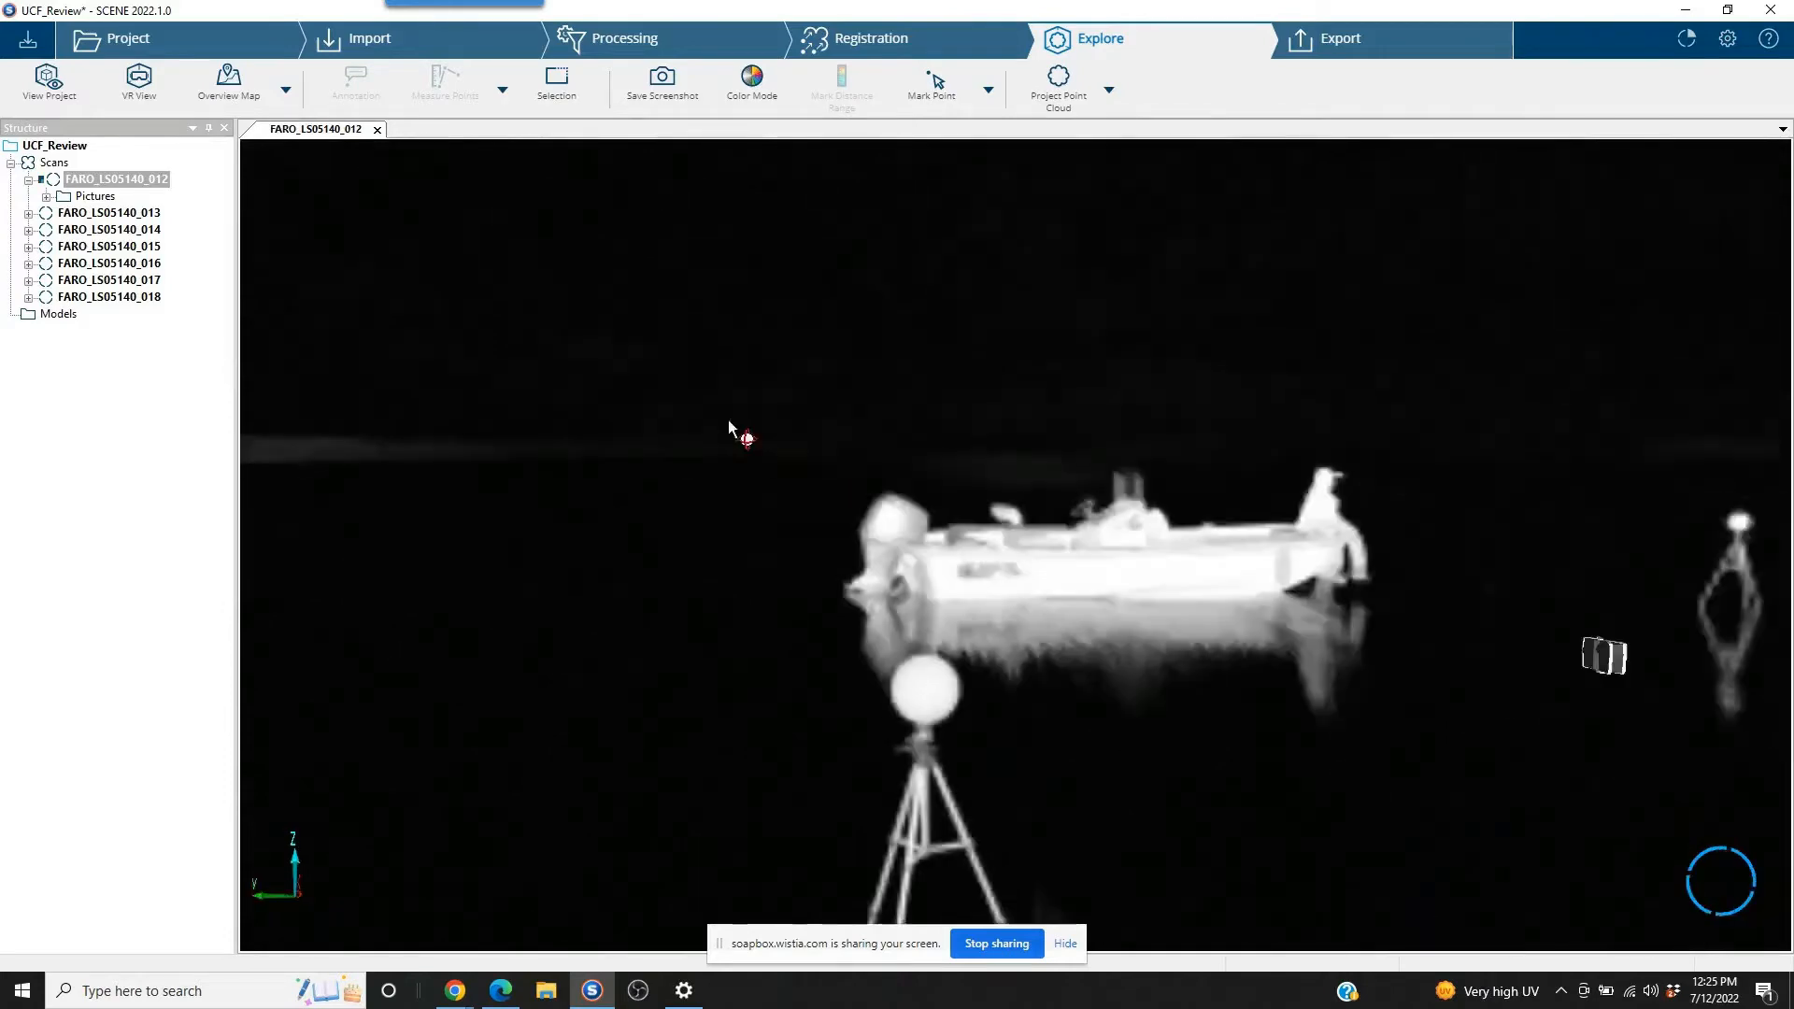
pyautogui.moveTo(733, 420); pyautogui.dragTo(653, 417)
pyautogui.moveTo(1177, 447); pyautogui.dragTo(889, 418)
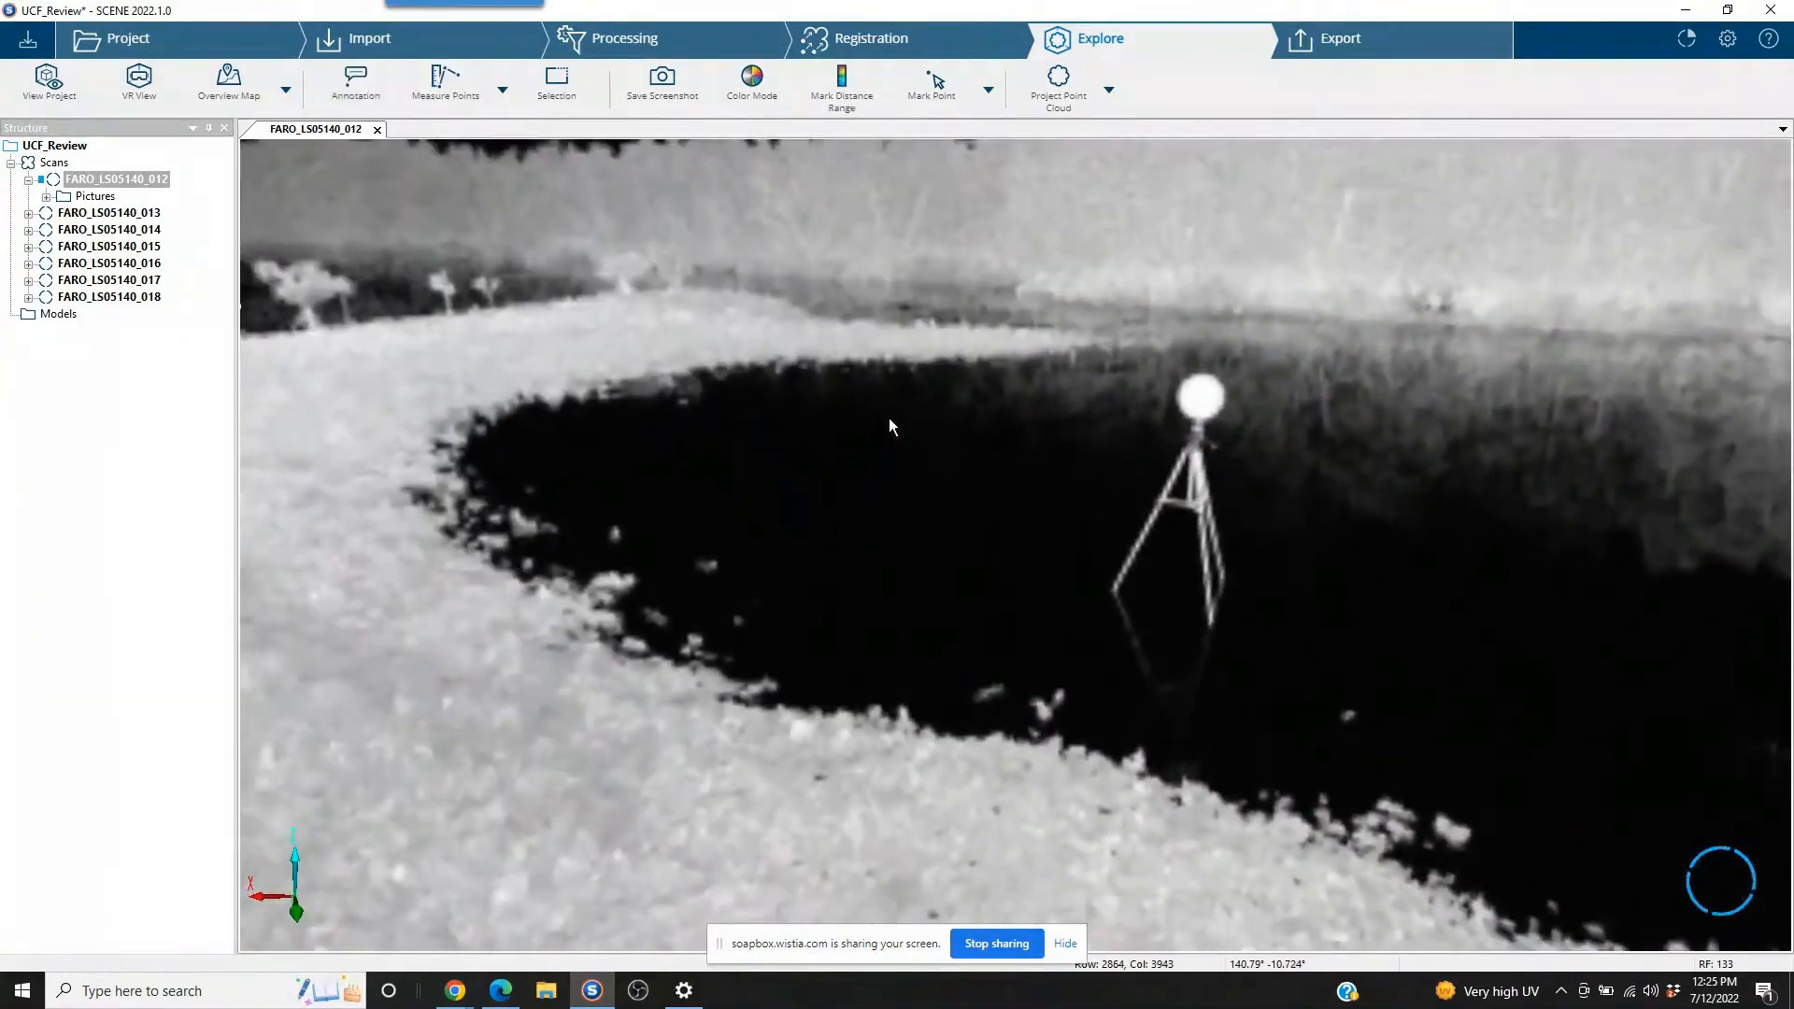
pyautogui.click(222, 313)
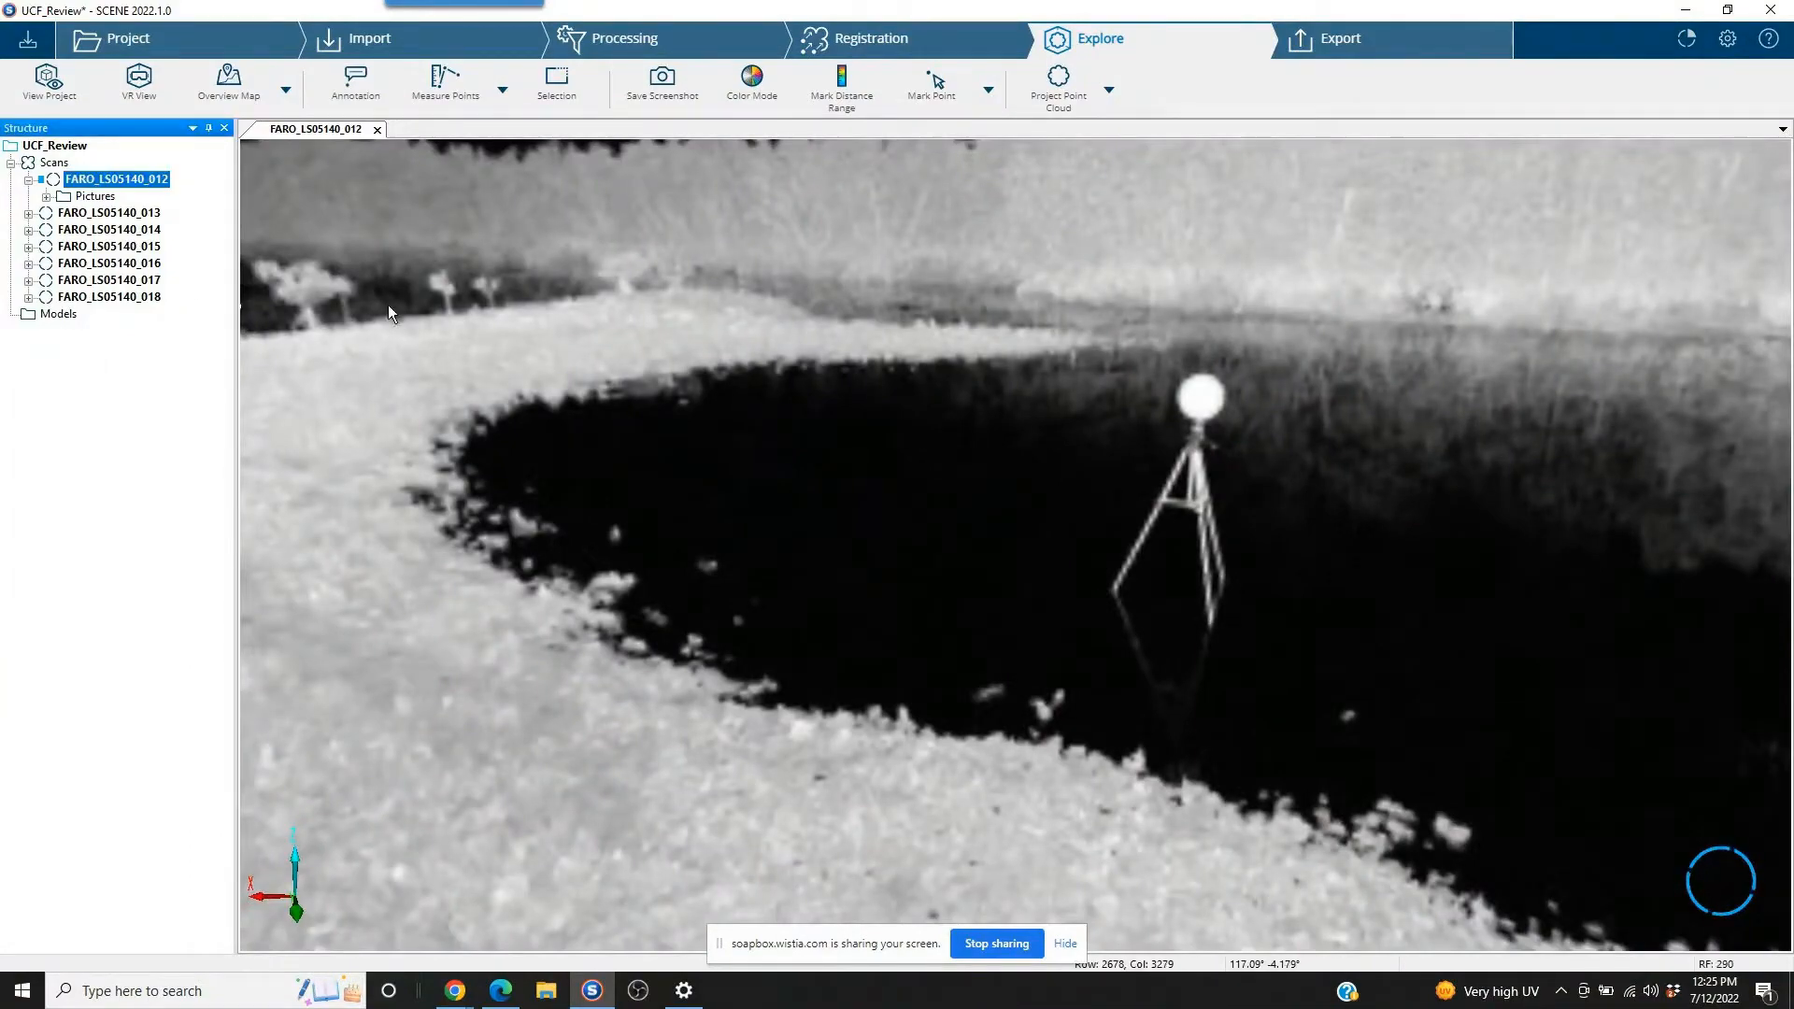
pyautogui.moveTo(476, 308); pyautogui.dragTo(1067, 529)
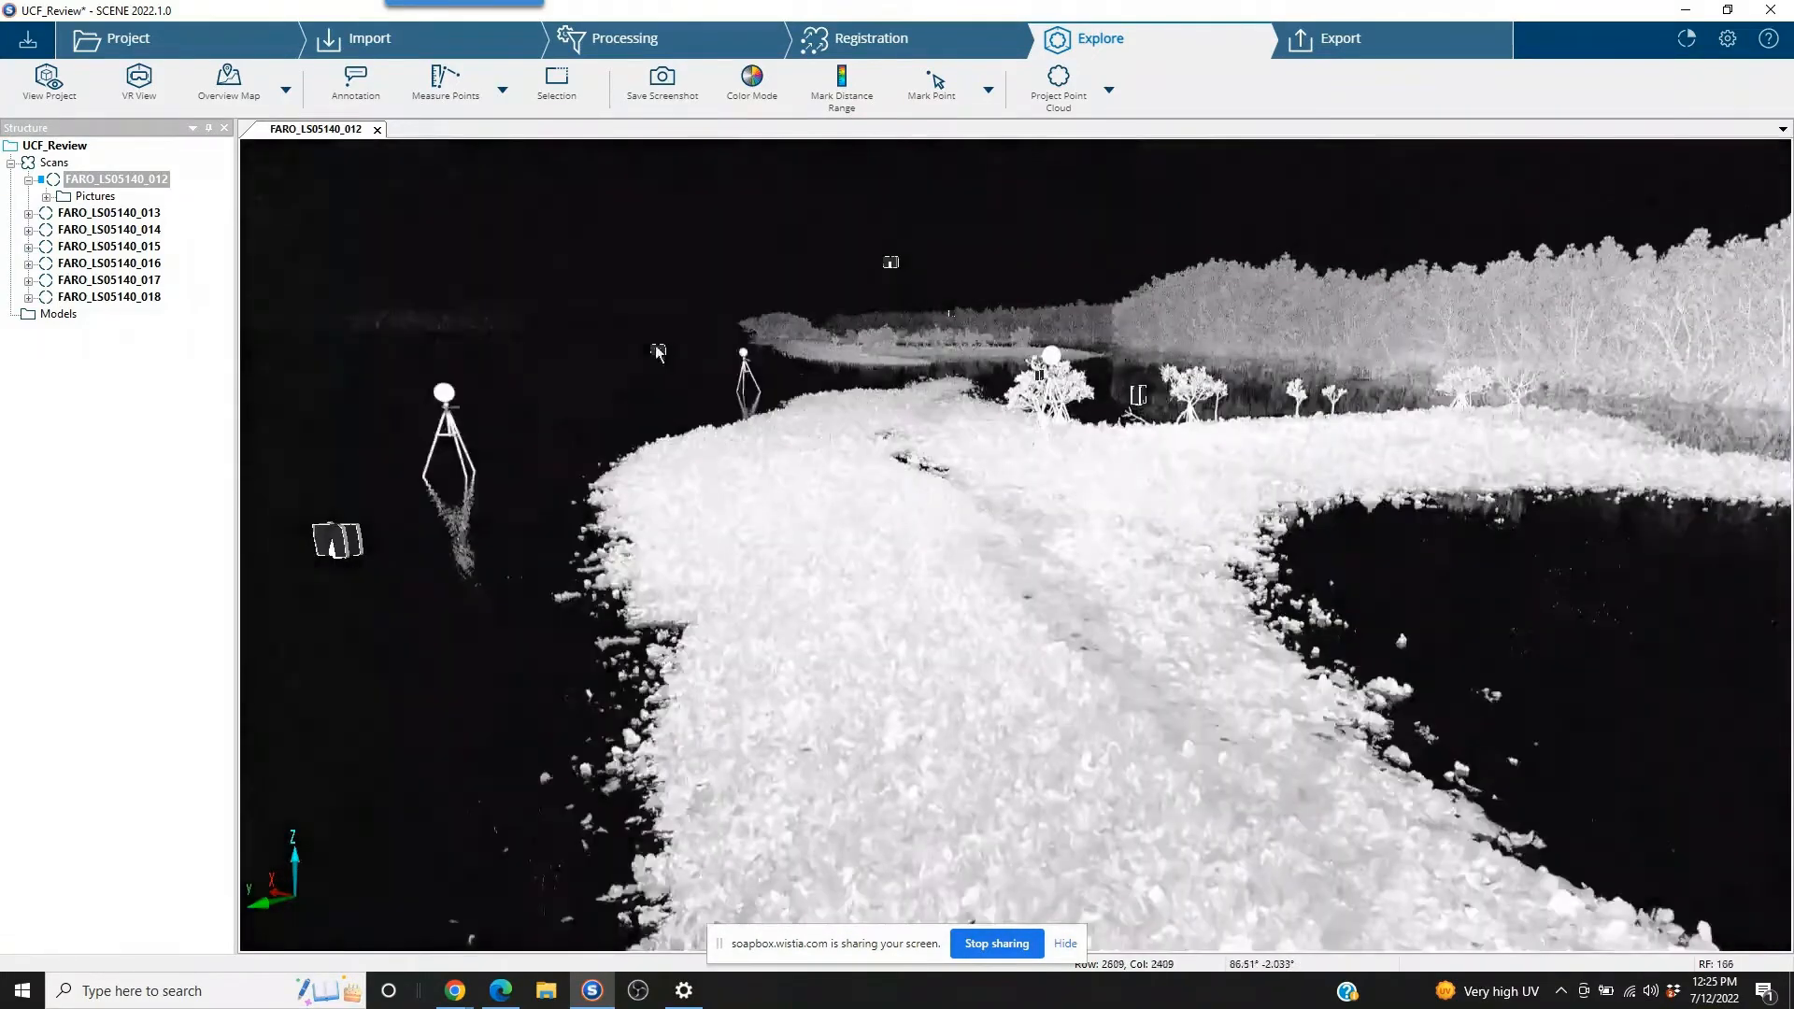
pyautogui.click(378, 129)
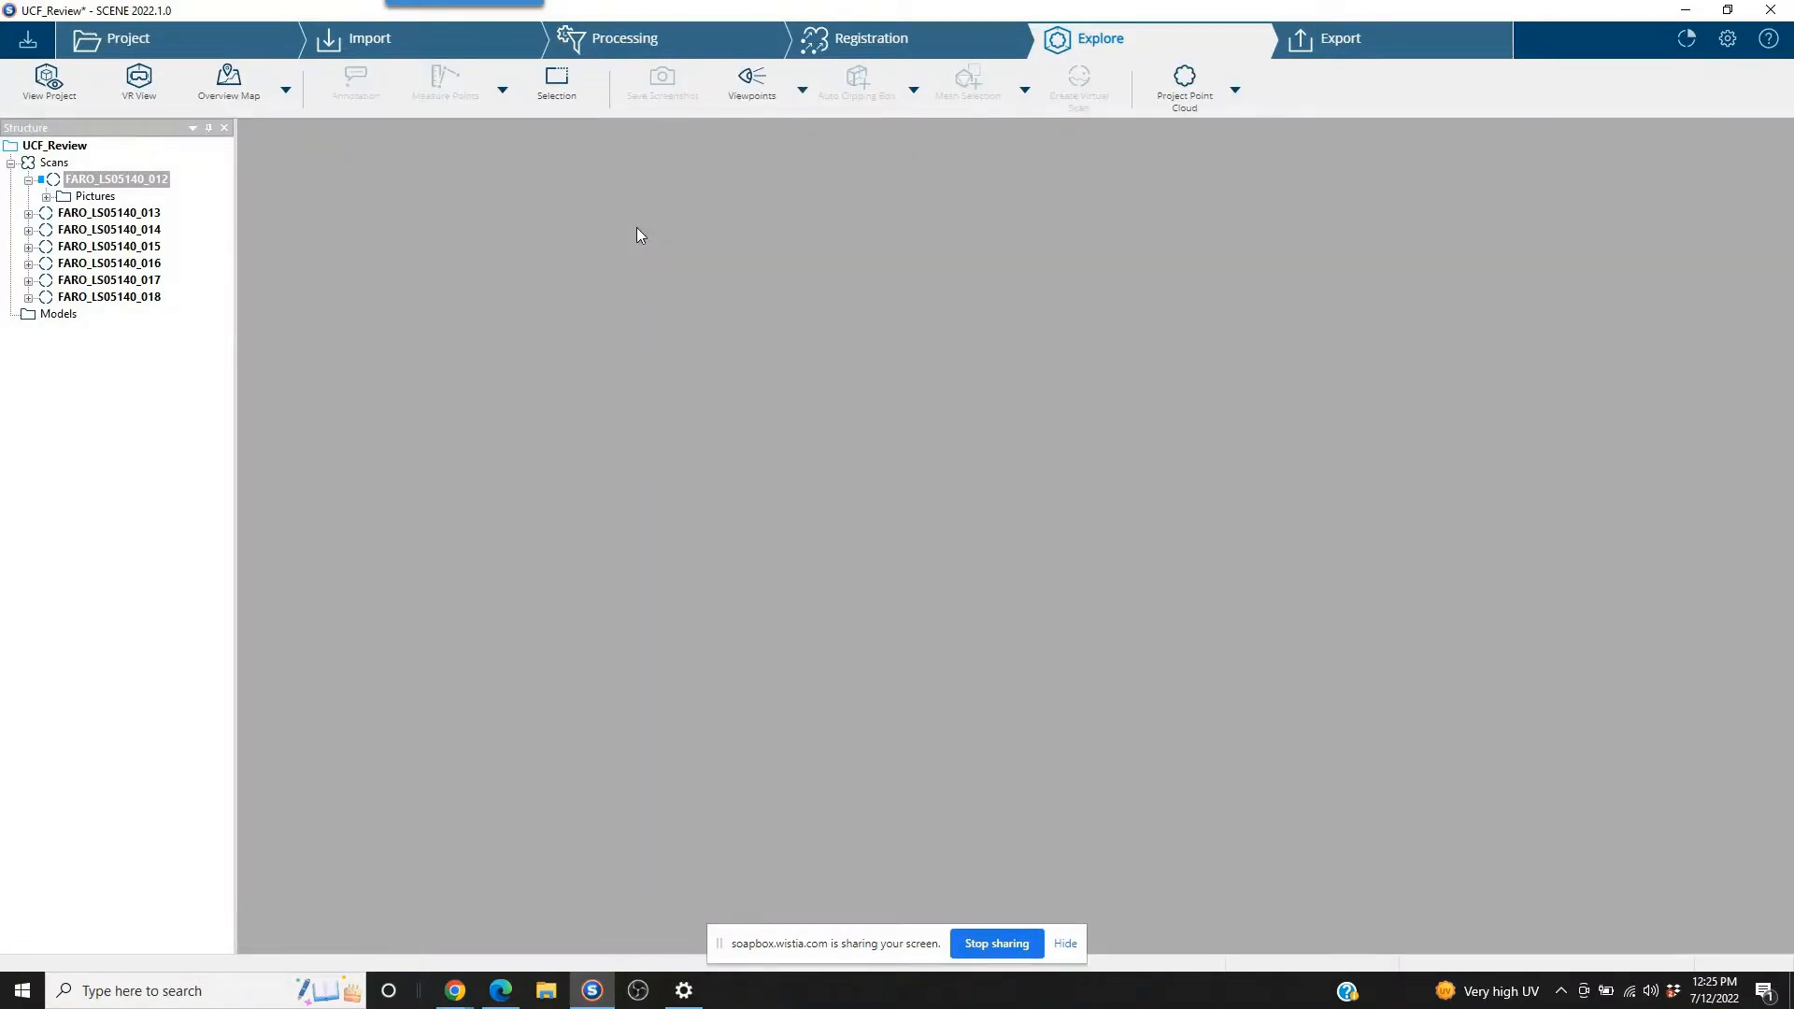
# Step: Start processing scans, select the whole Scans cluster, and proceed to the processing configuration
pyautogui.click(621, 37)
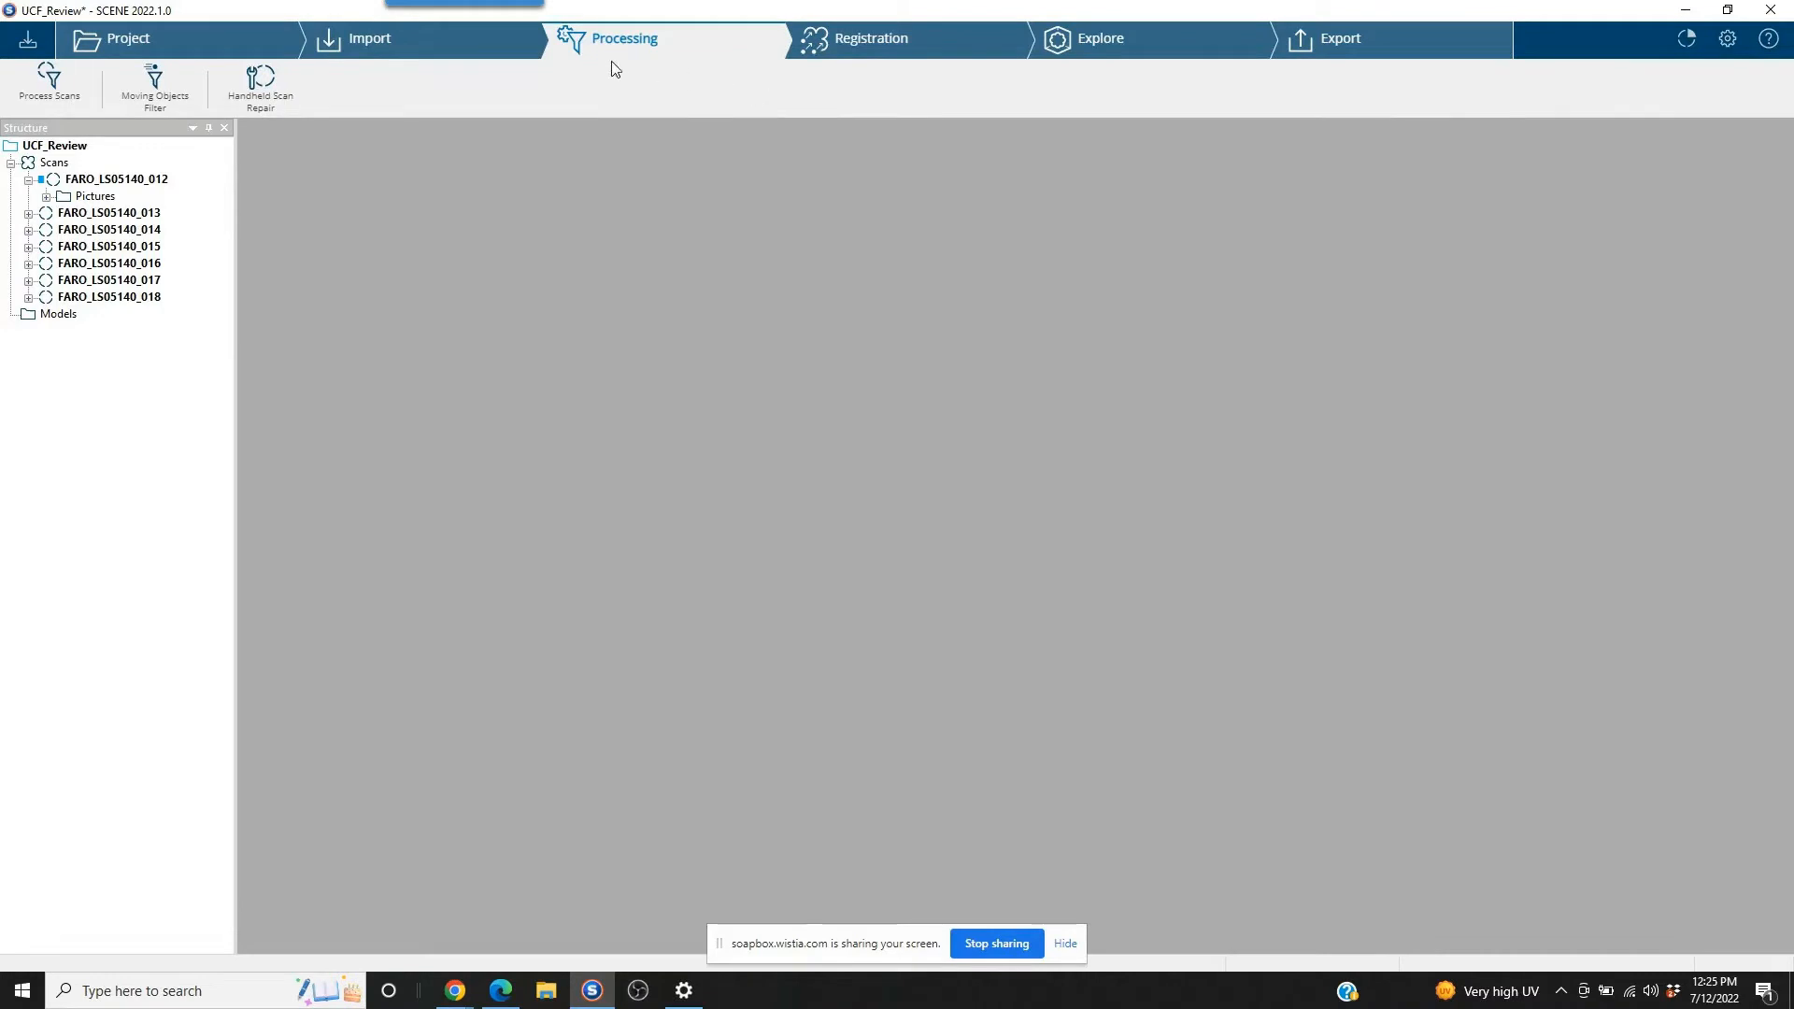
pyautogui.click(204, 46)
pyautogui.click(587, 40)
pyautogui.click(54, 93)
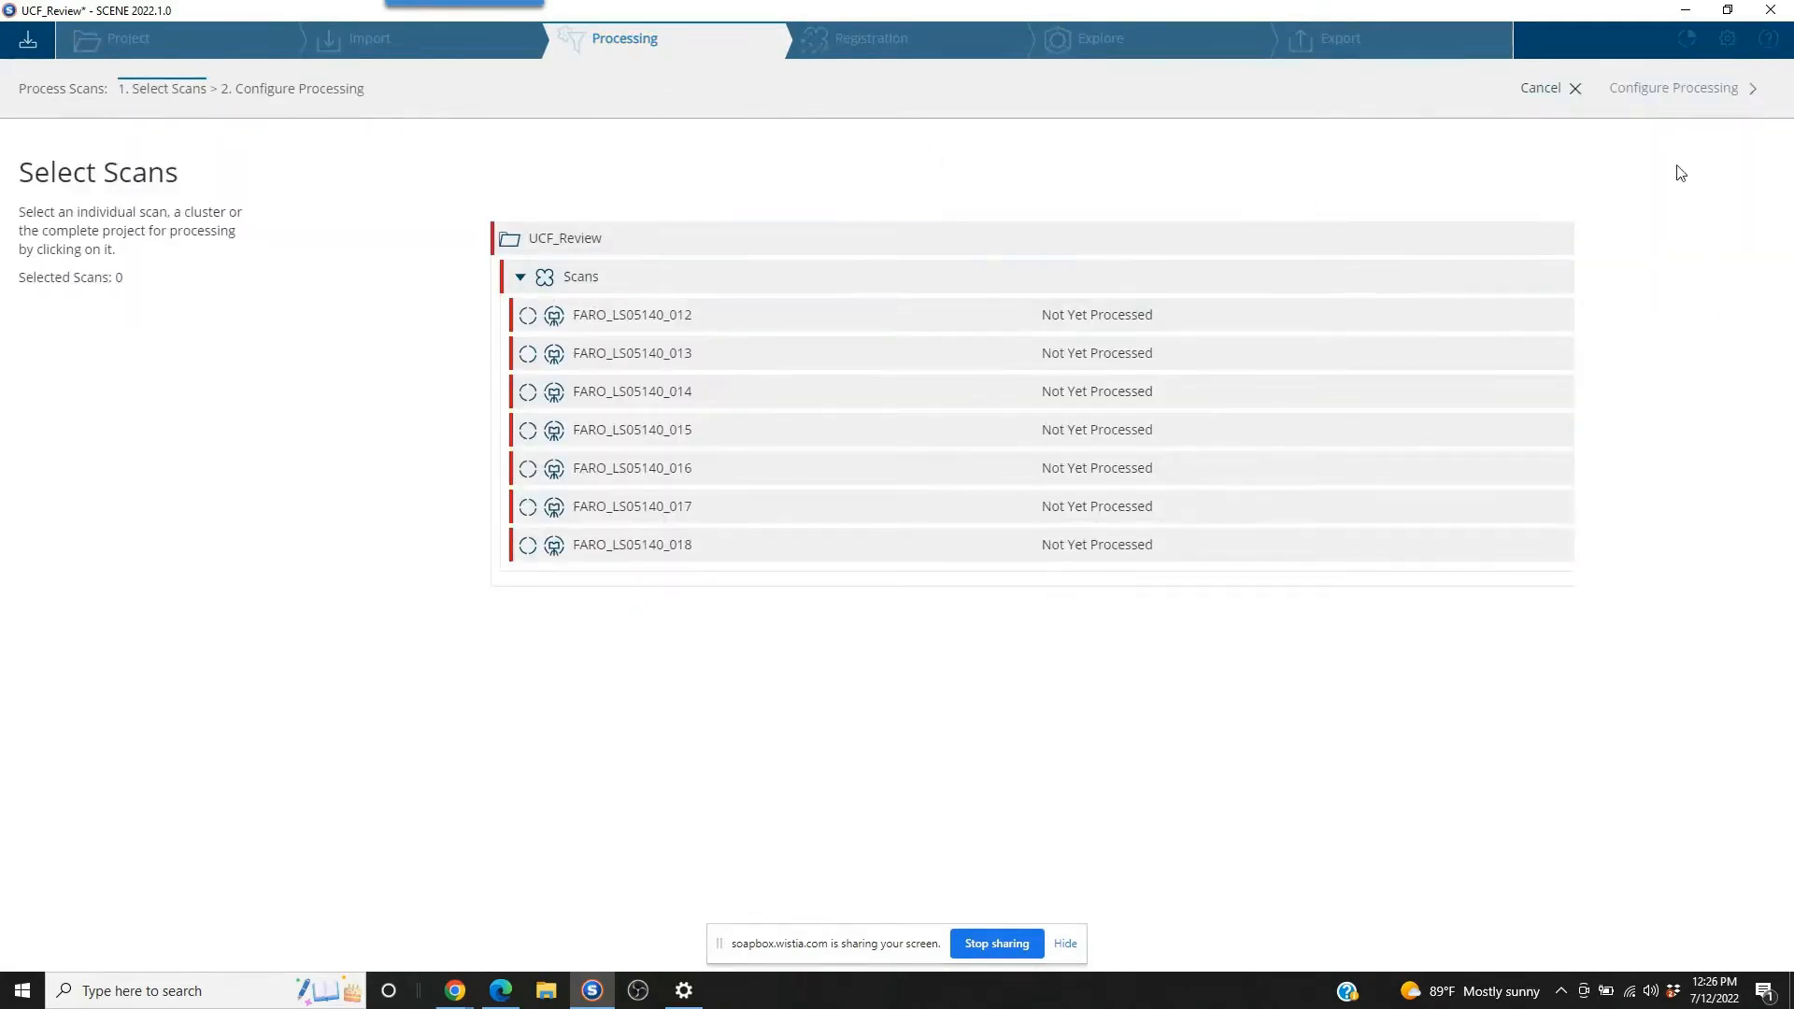
pyautogui.click(635, 274)
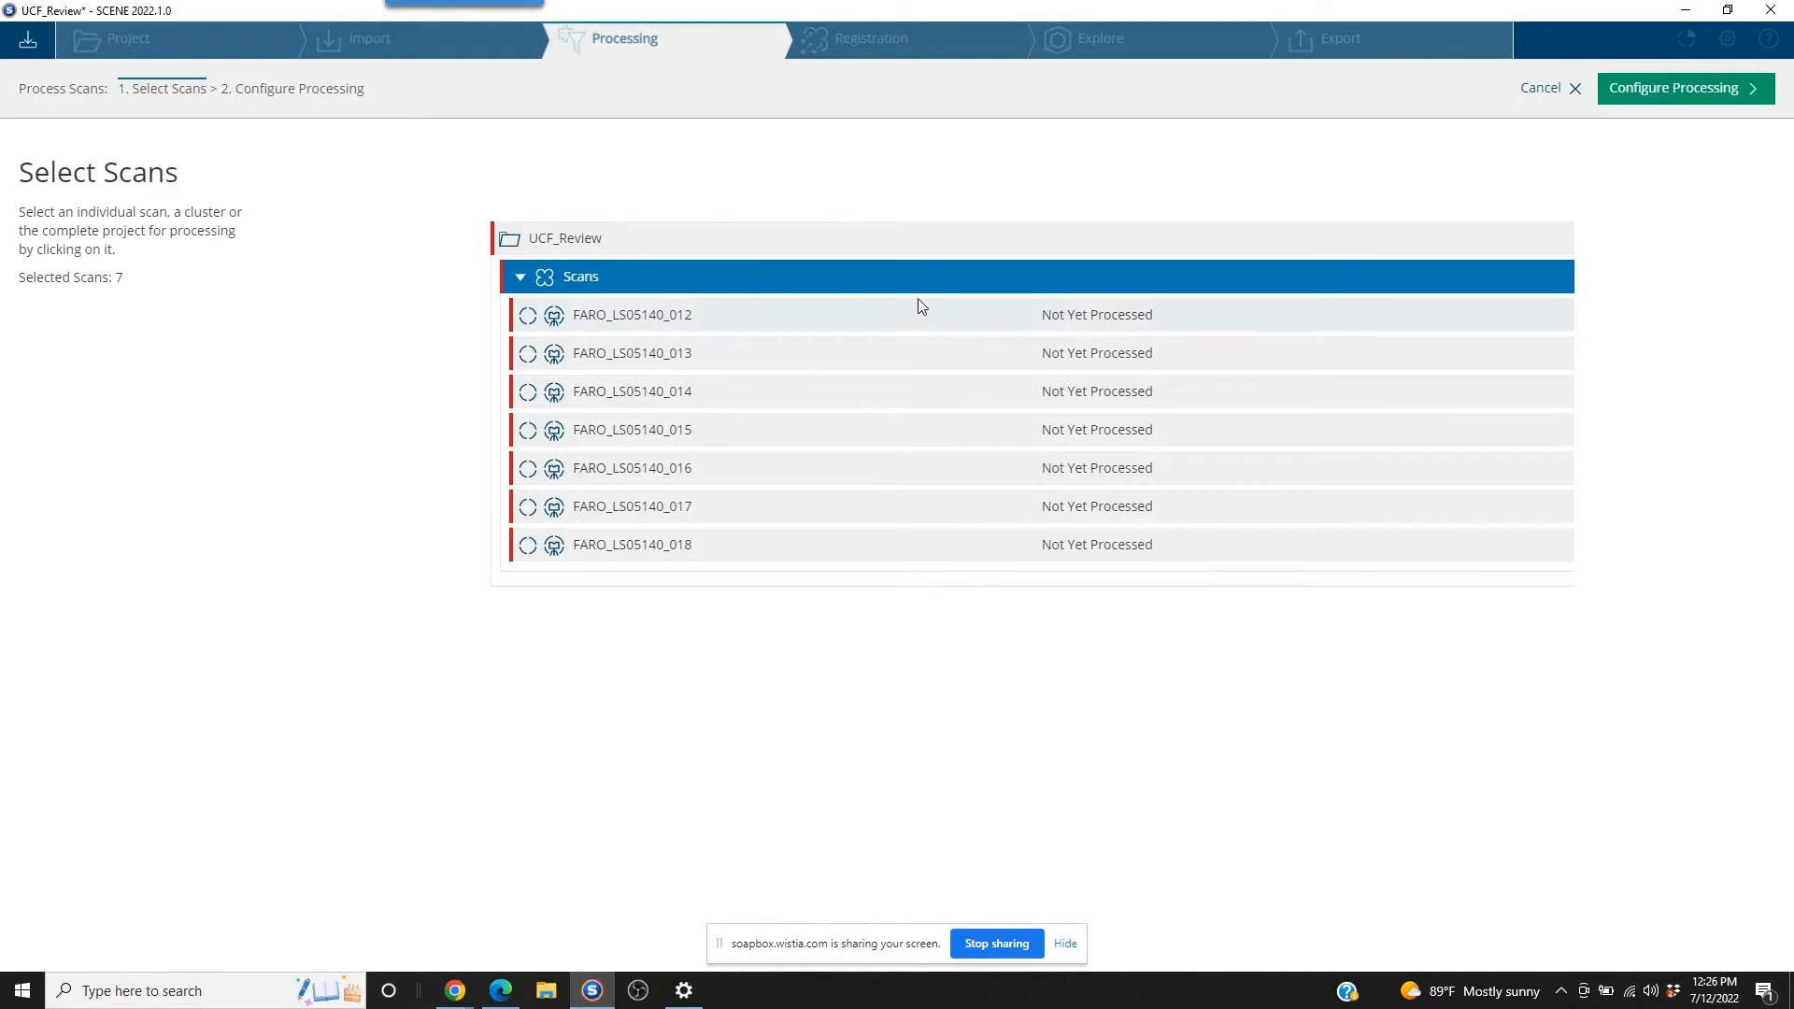
pyautogui.click(521, 279)
pyautogui.click(521, 278)
pyautogui.click(1648, 88)
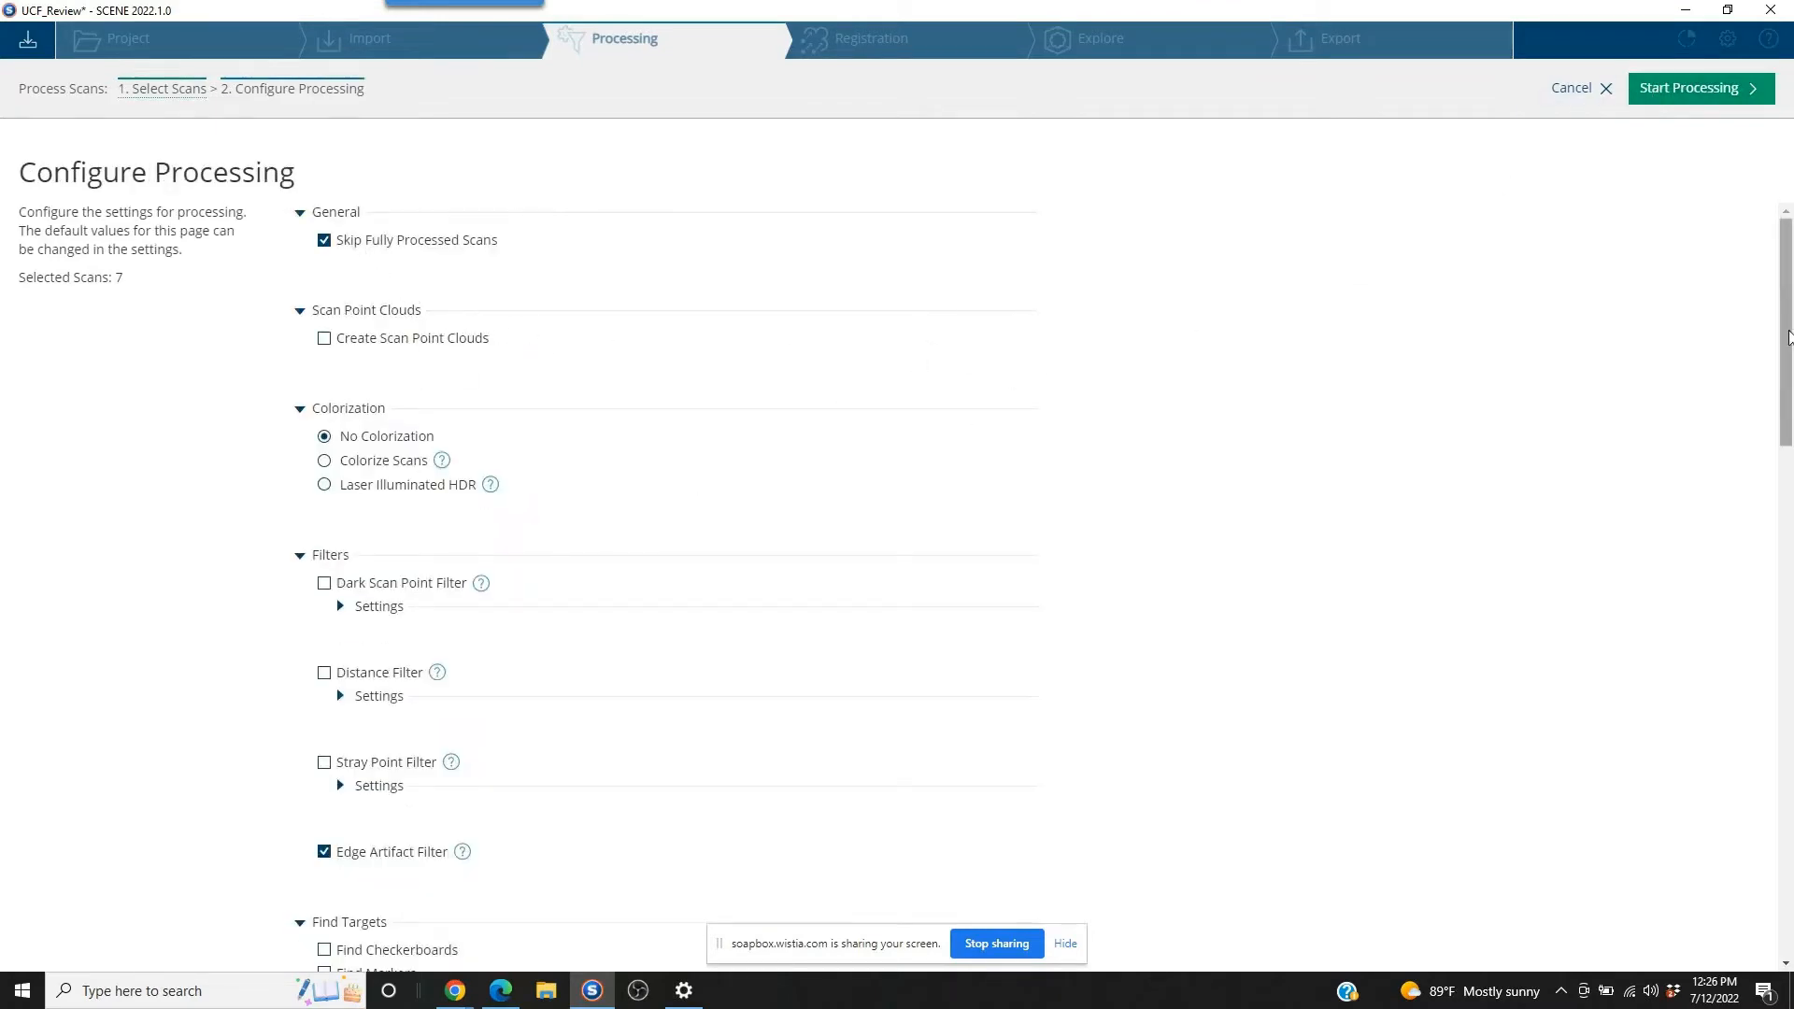
# Step: Set the automatic registration method to Target Based in the processing configuration
pyautogui.moveTo(1789, 337); pyautogui.dragTo(1782, 280)
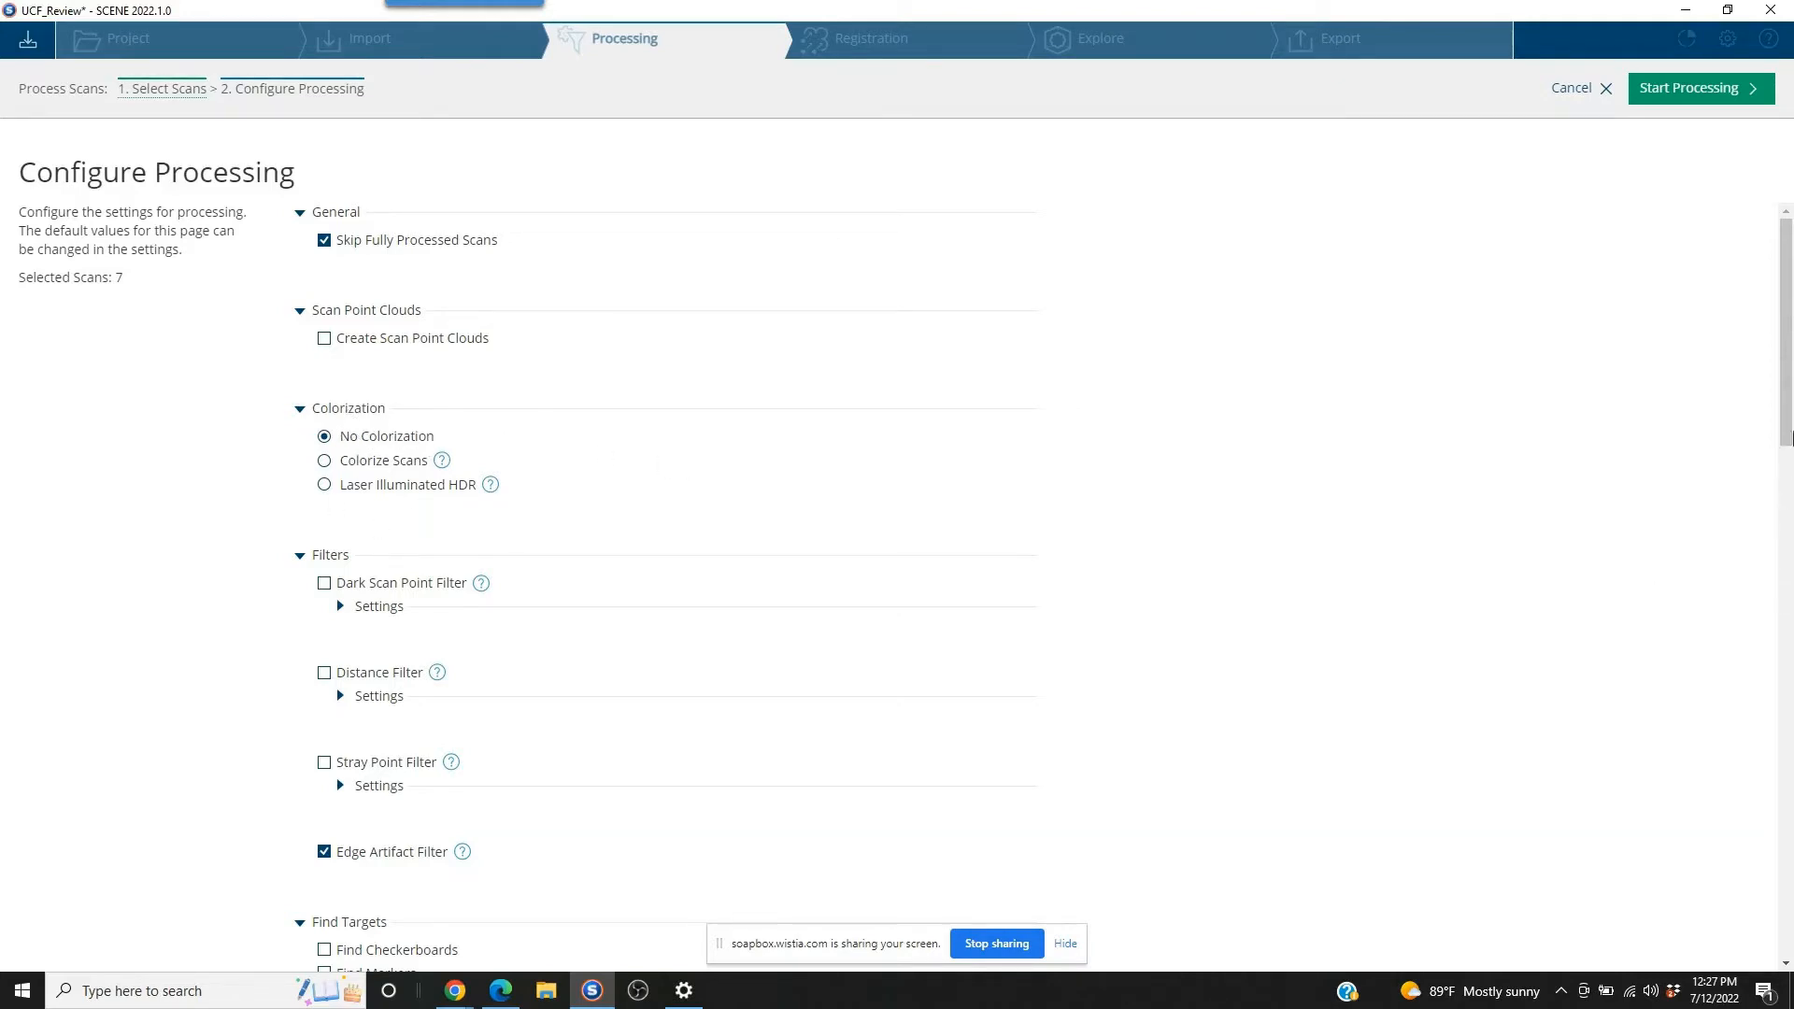
pyautogui.scroll(-2, 1784, 483)
pyautogui.scroll(-10, 1785, 483)
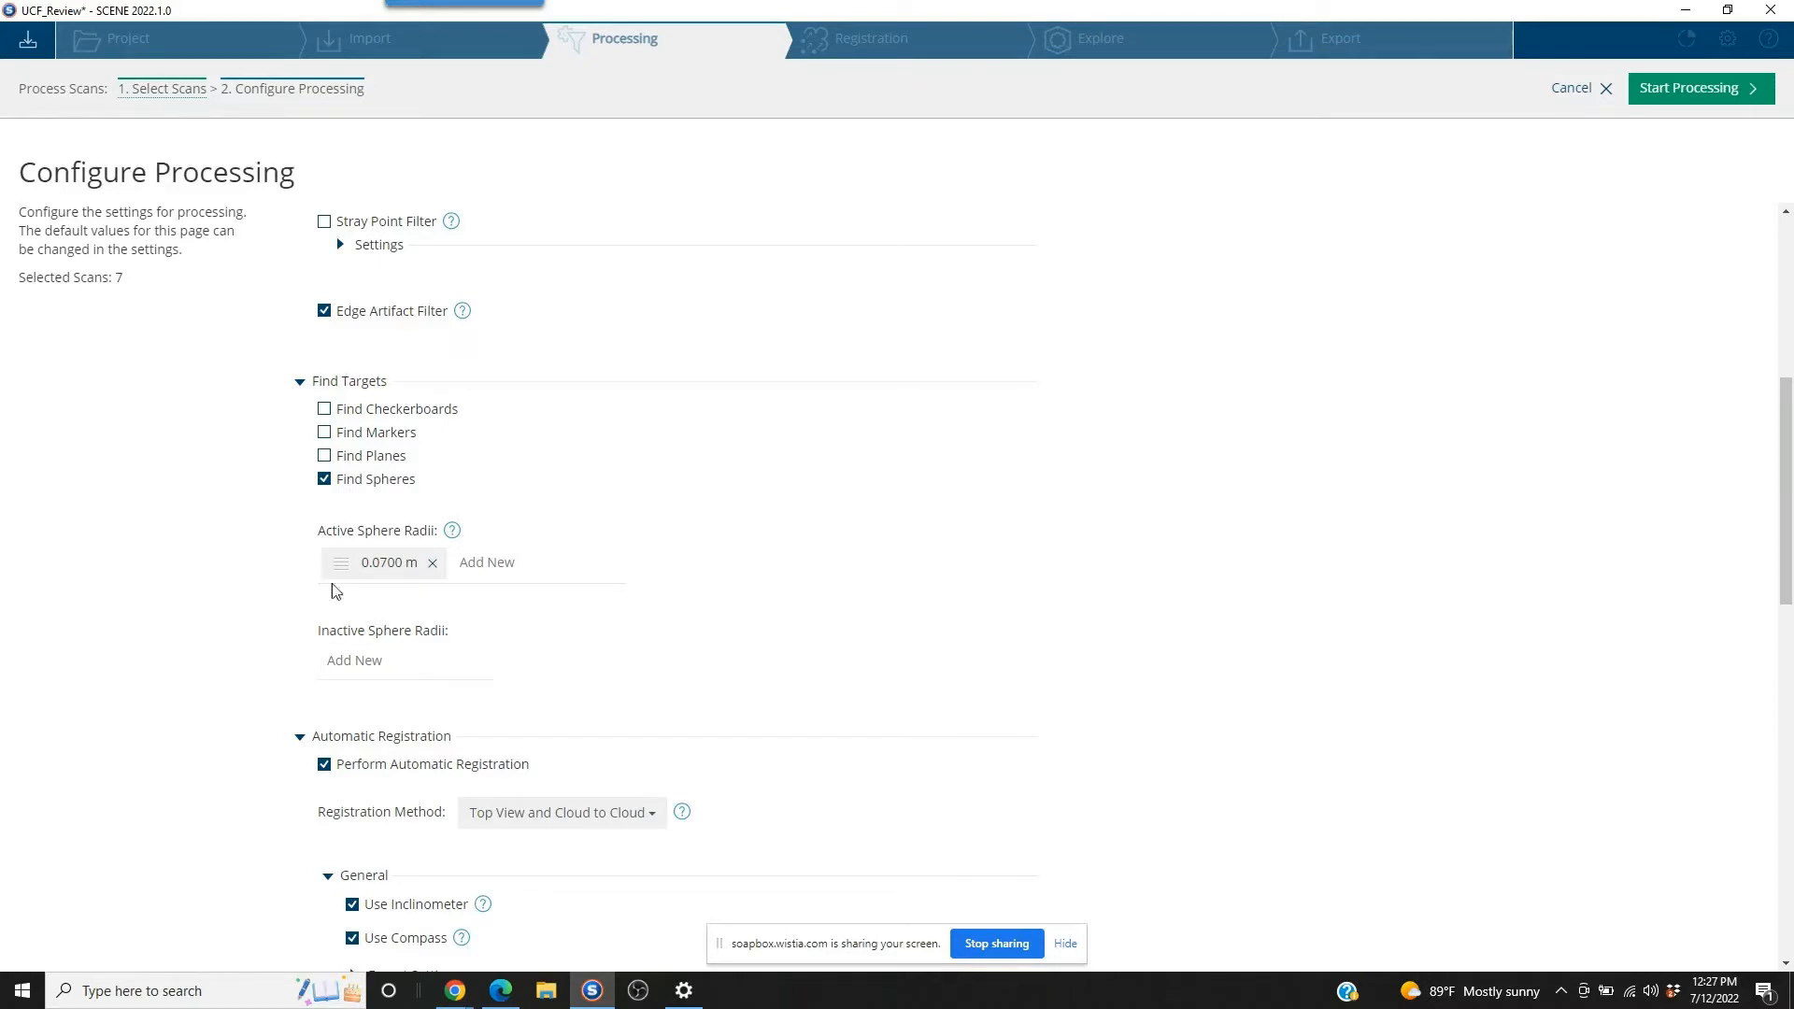
pyautogui.scroll(-4, 780, 677)
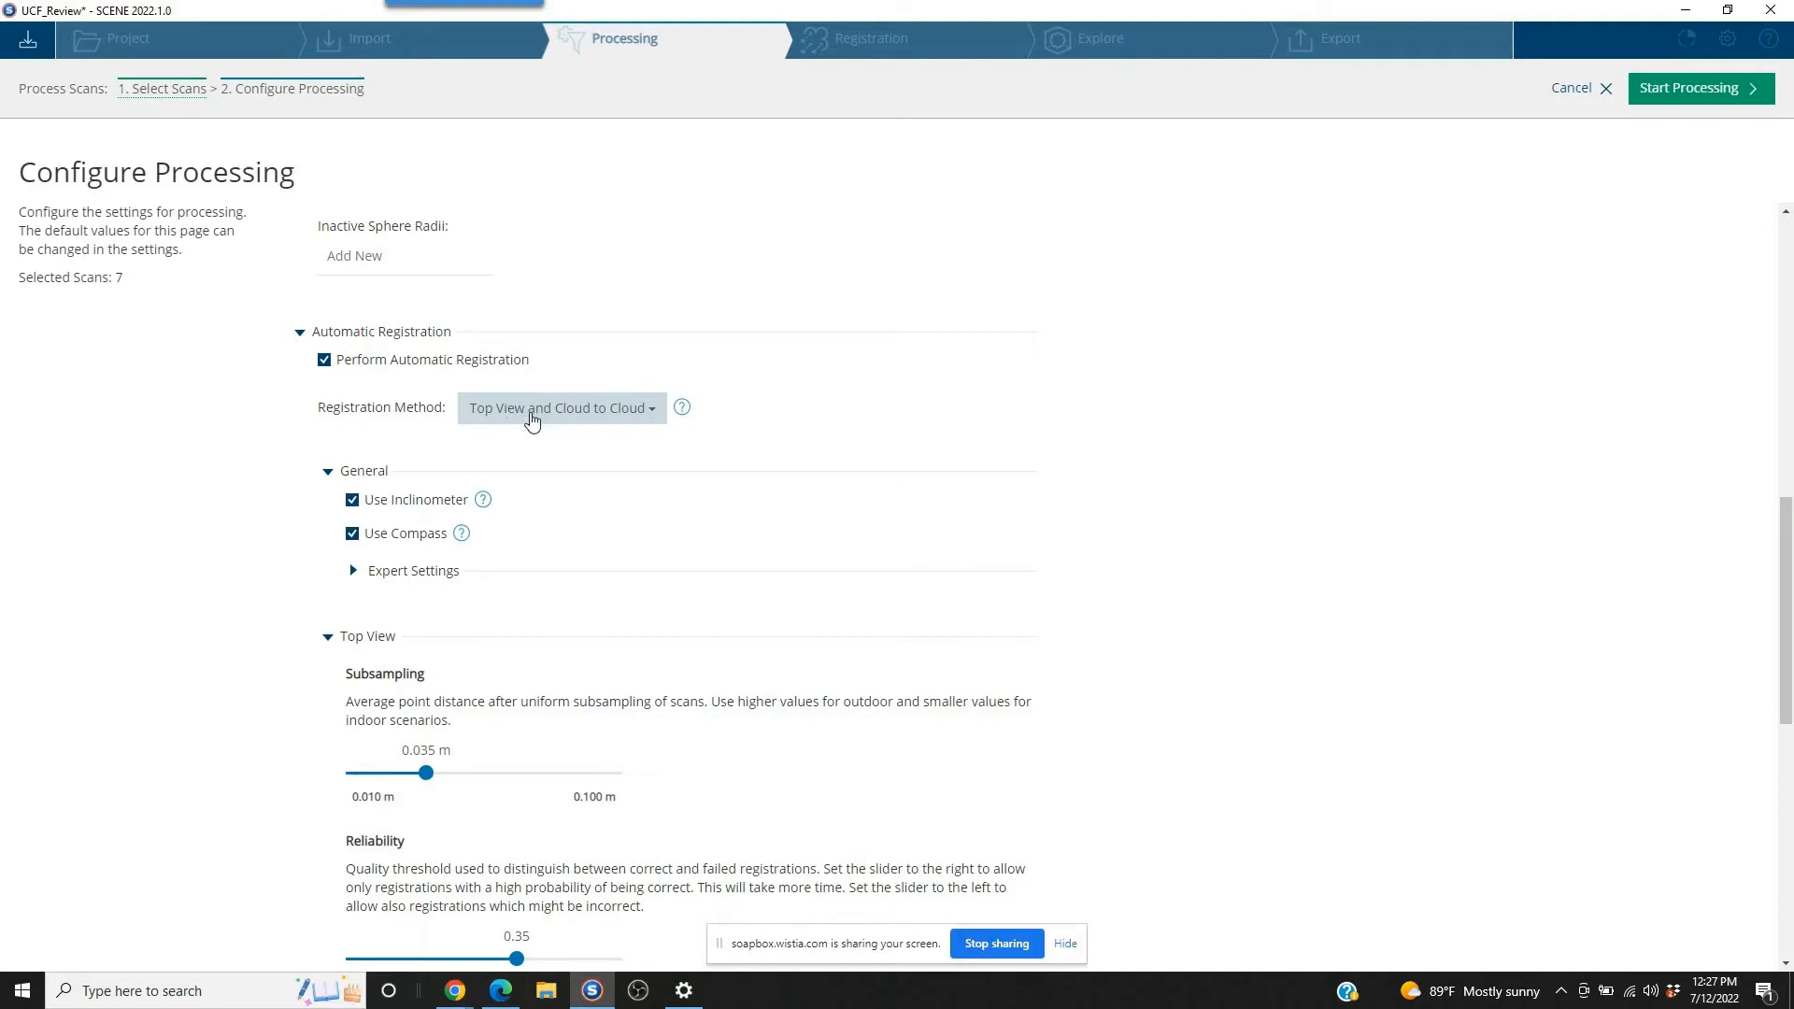
pyautogui.click(532, 418)
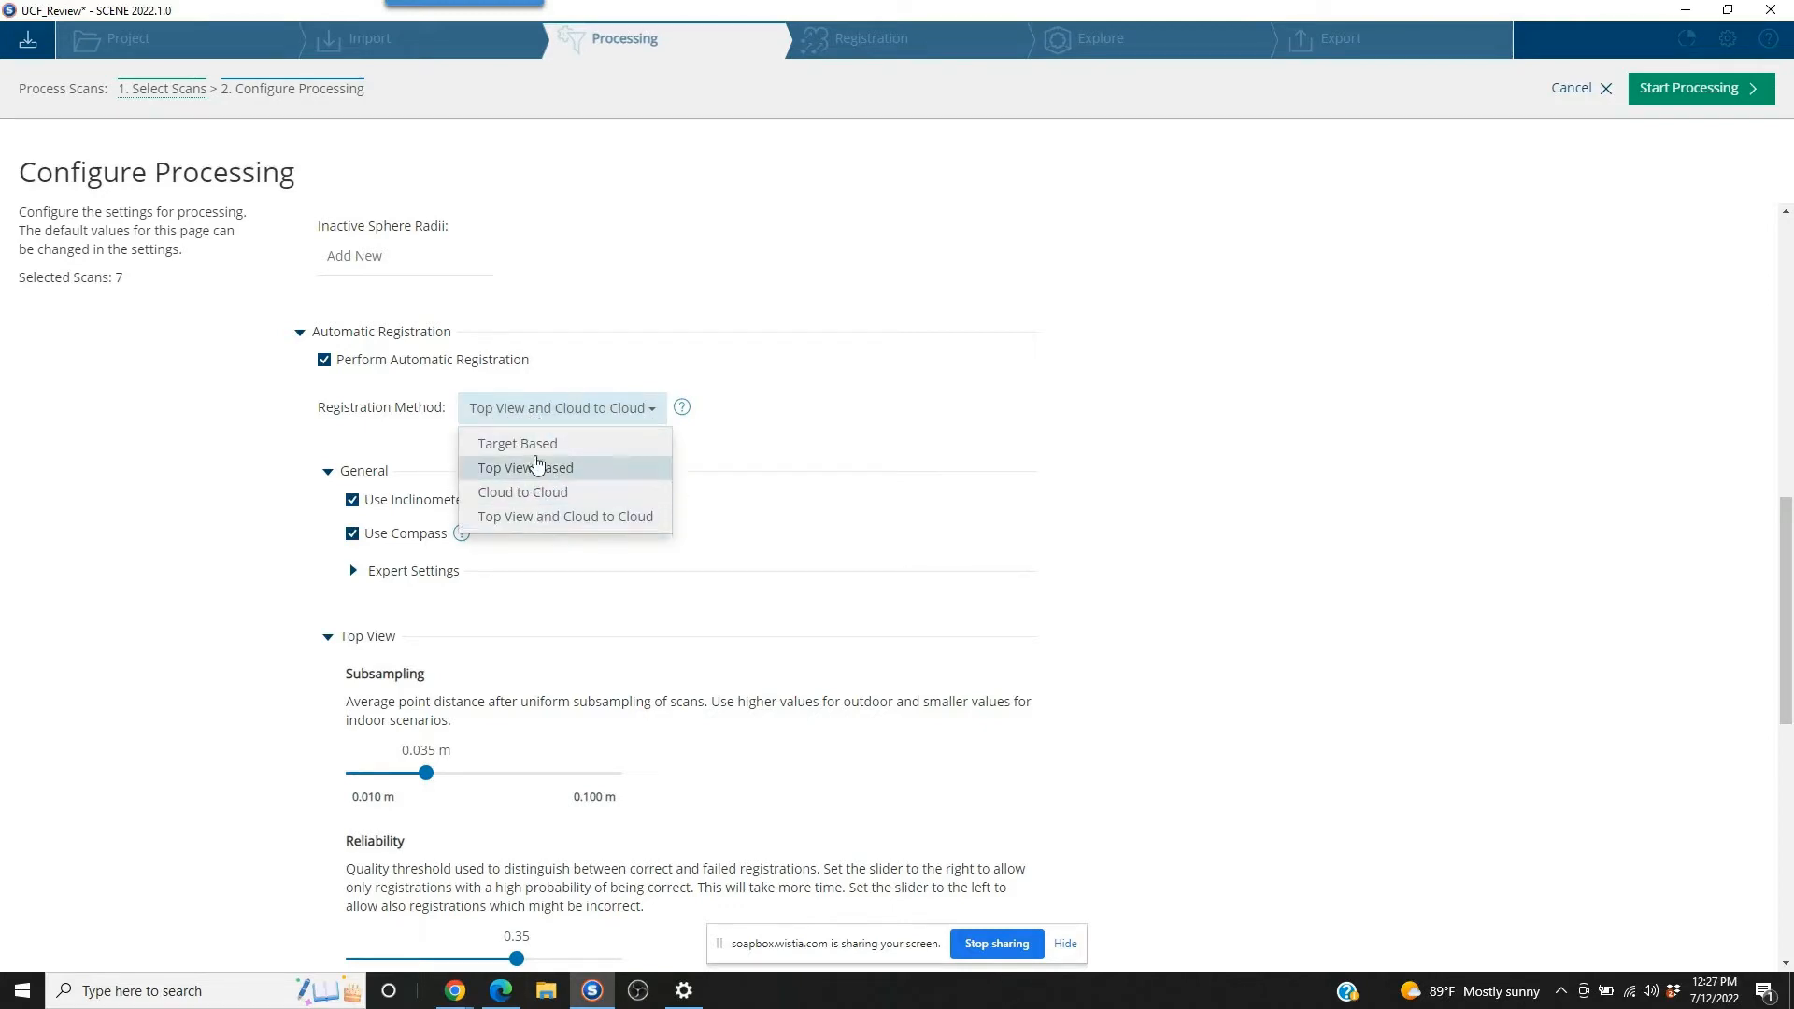
pyautogui.click(532, 444)
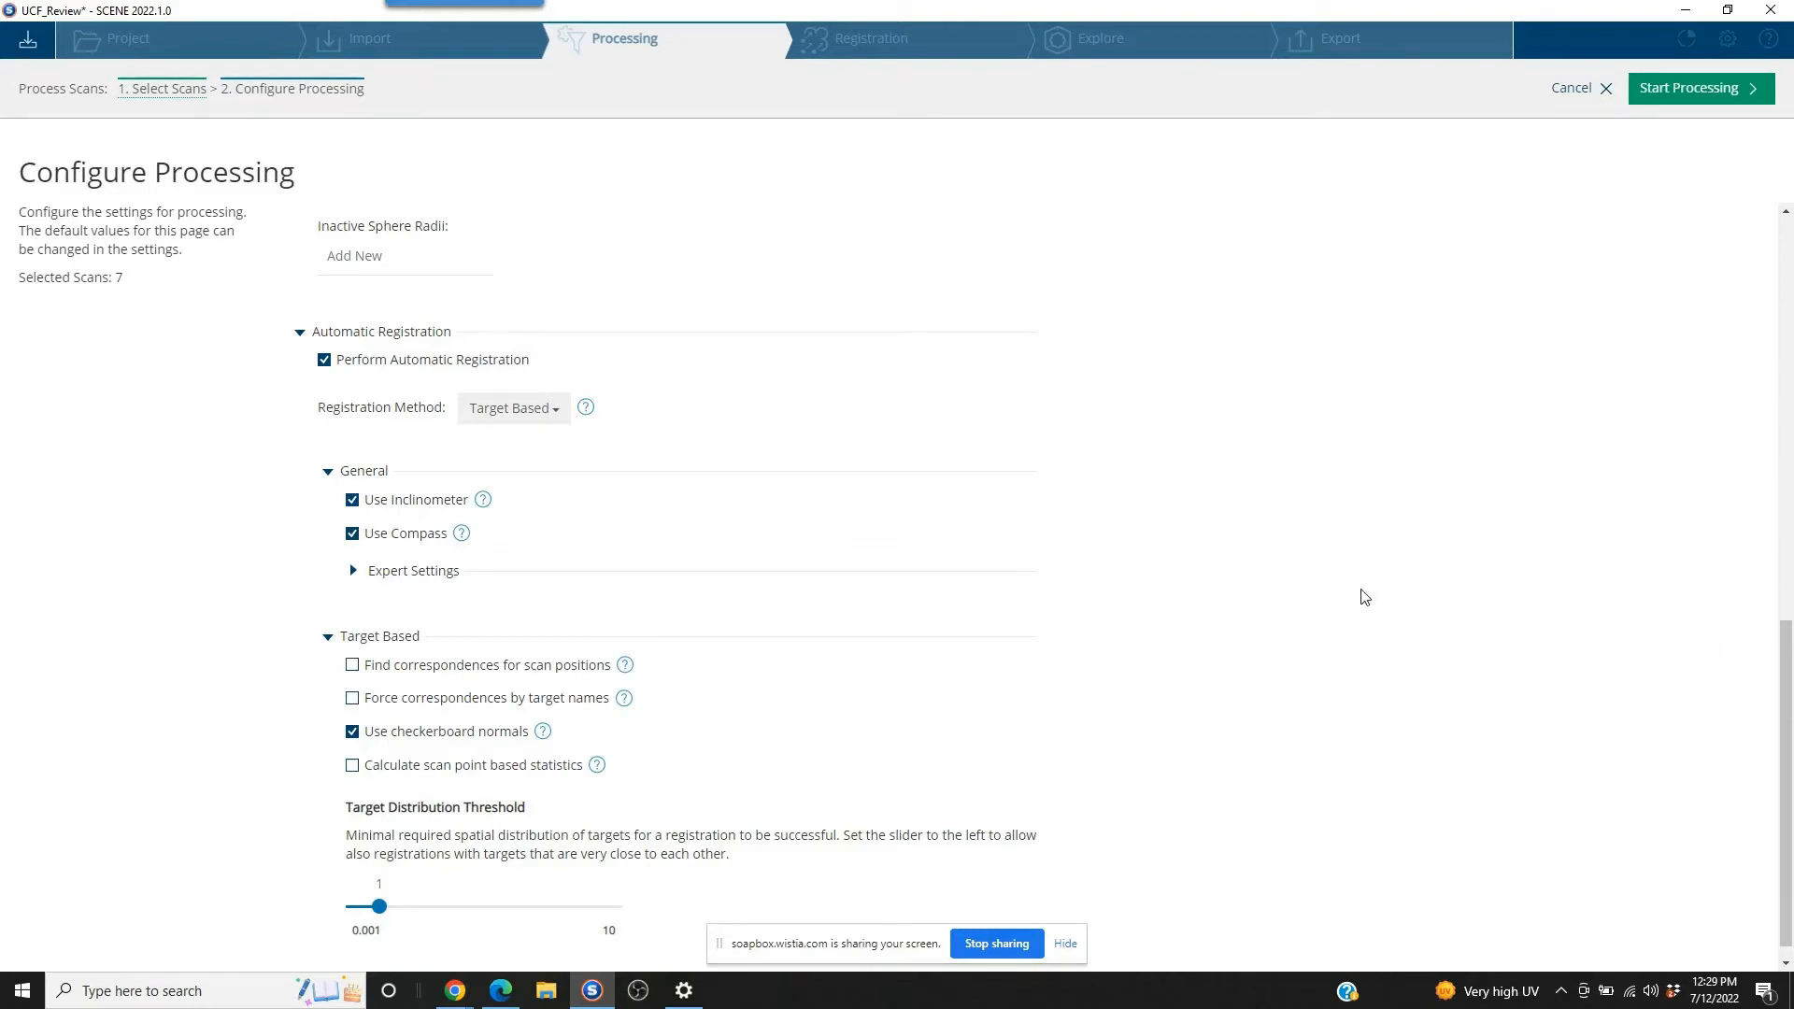
# Step: Process the selected scans with the configured settings and dismiss the processing results
pyautogui.moveTo(1784, 669); pyautogui.dragTo(1784, 591)
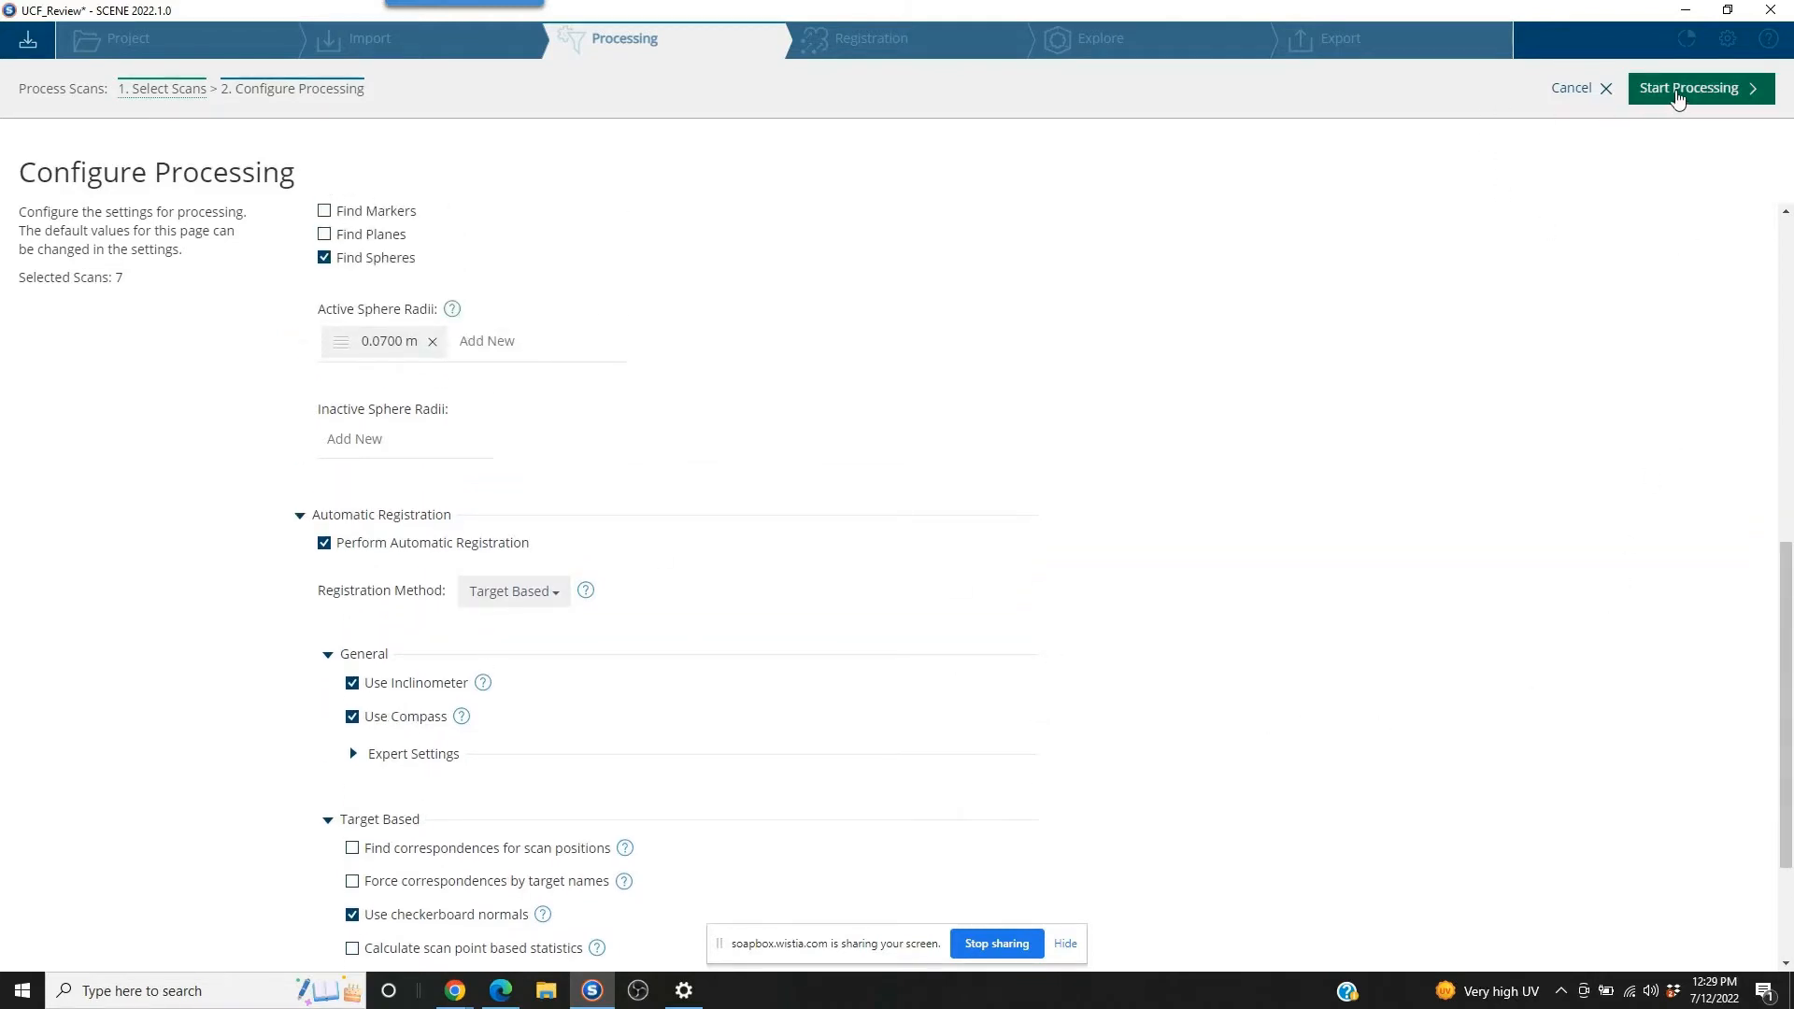
pyautogui.click(1677, 91)
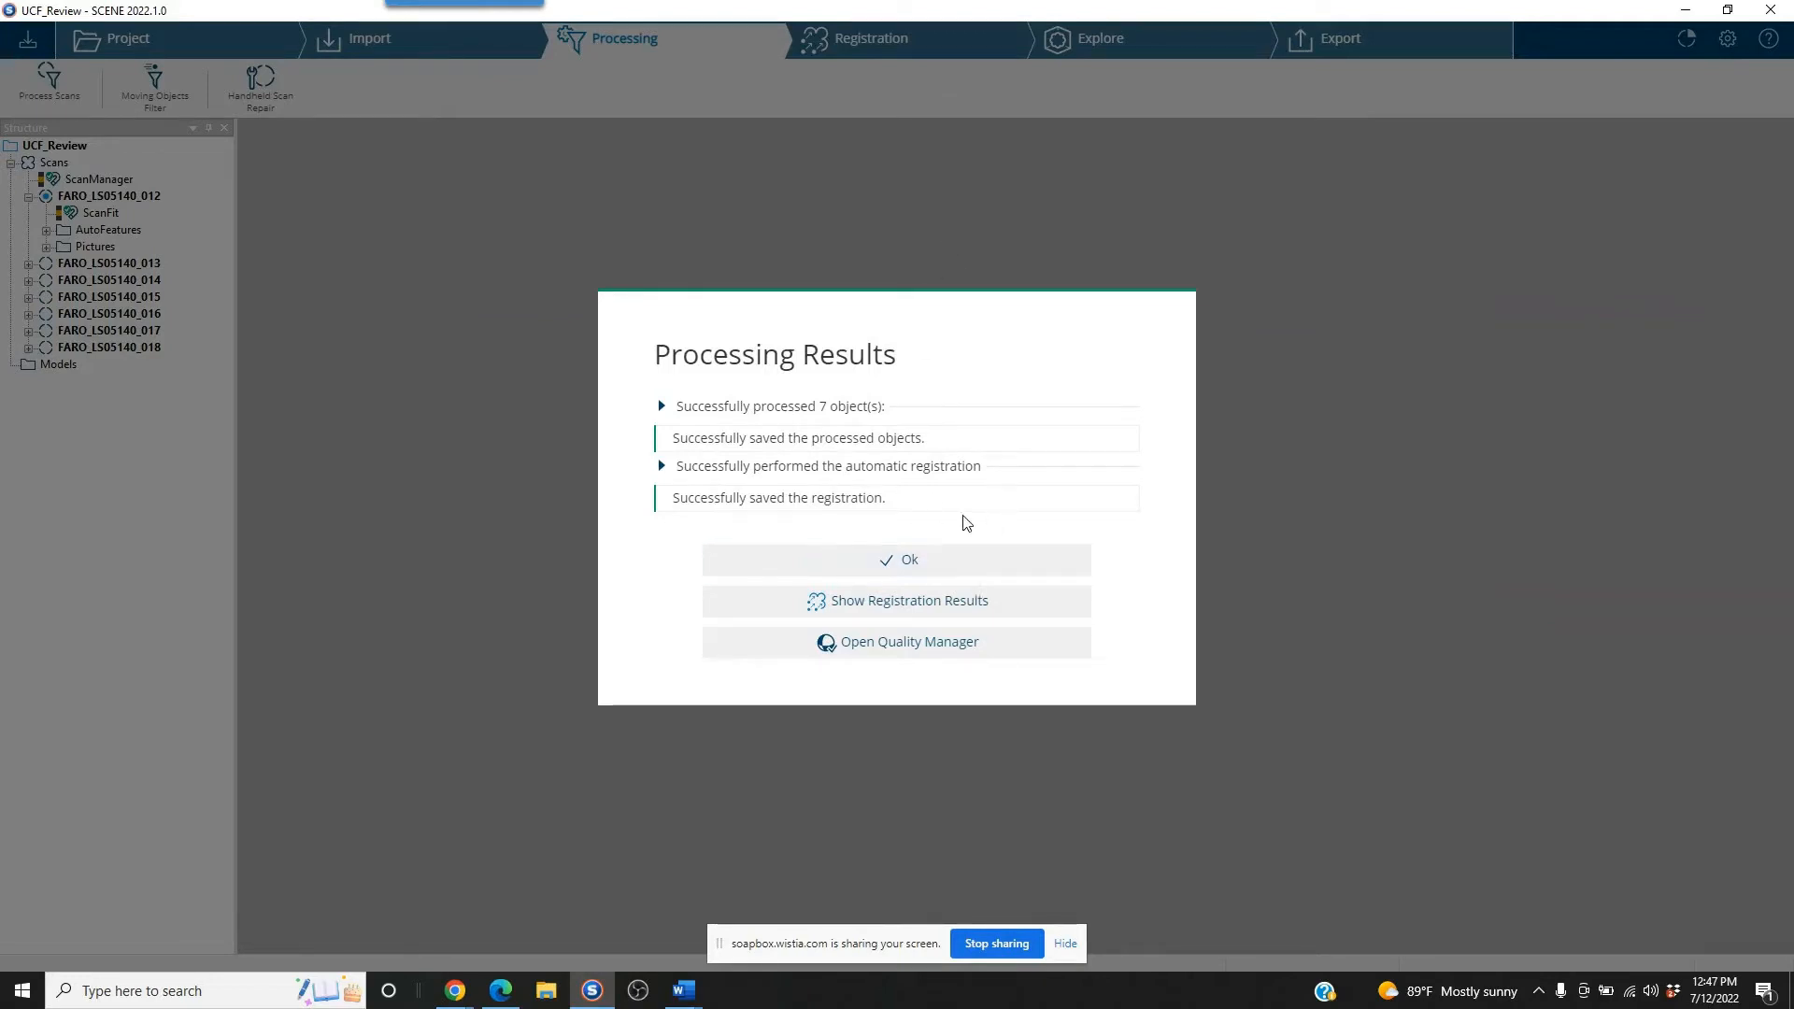
pyautogui.click(861, 560)
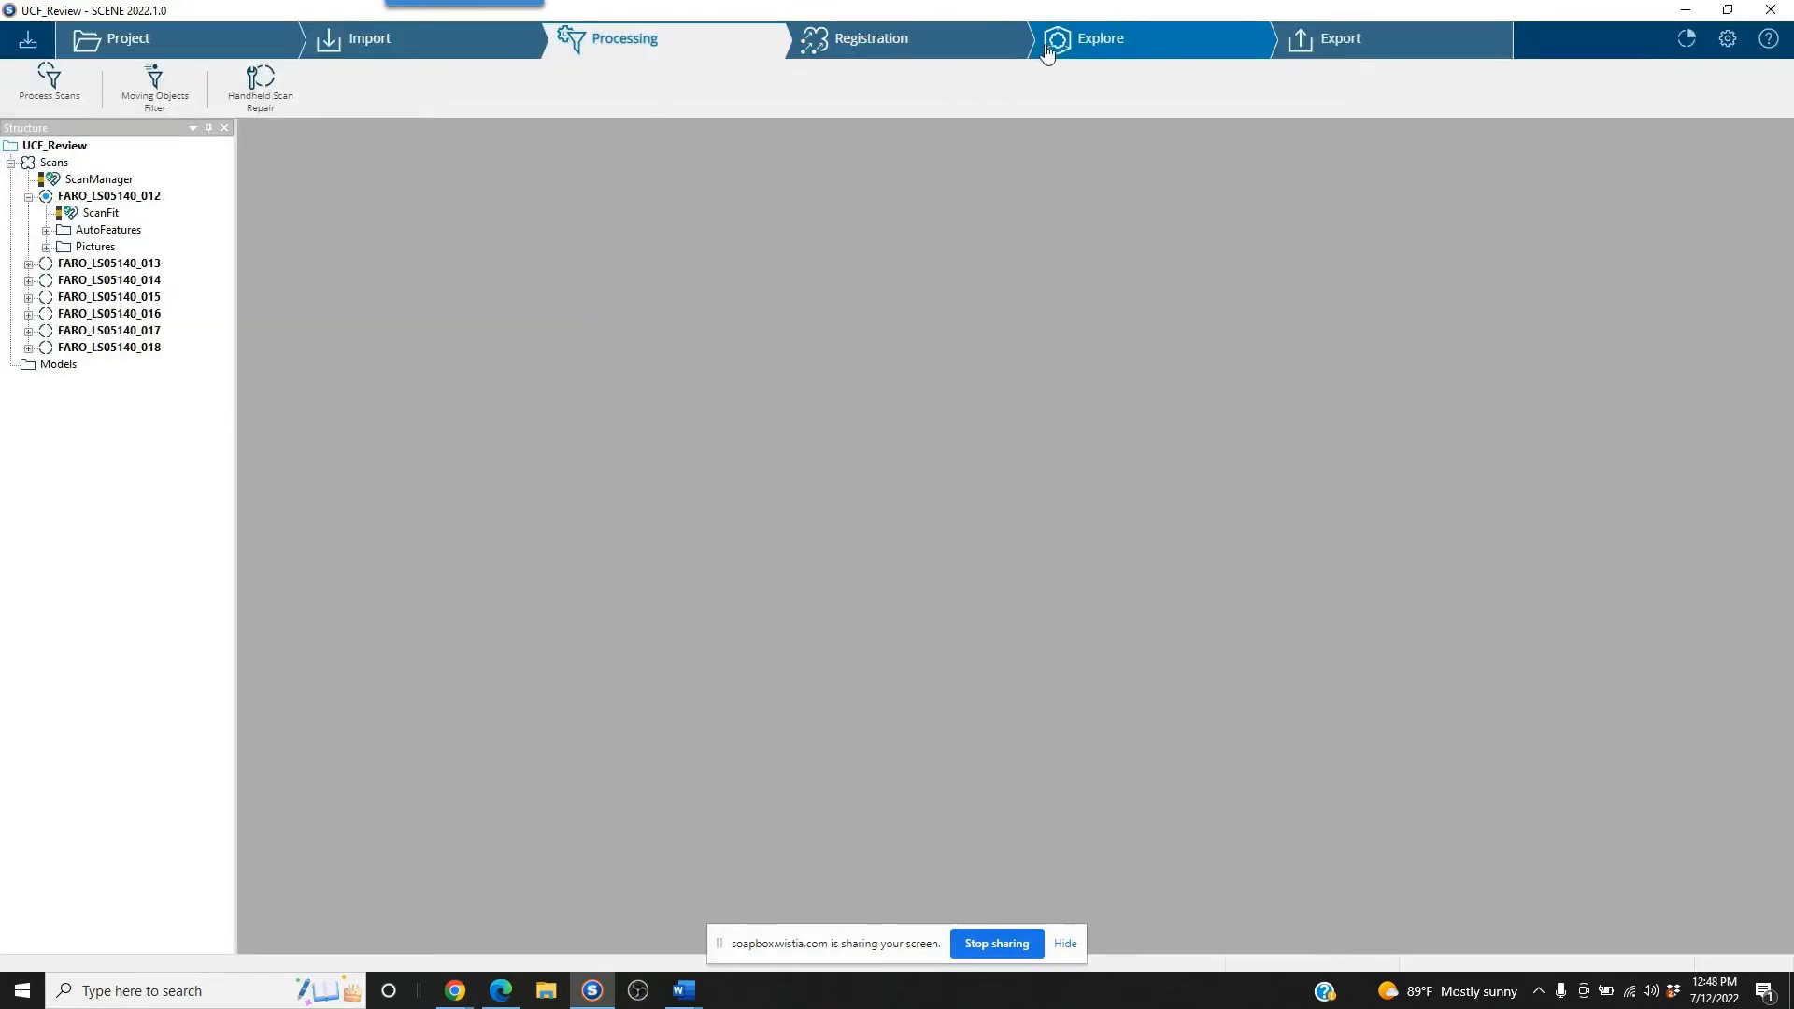
# Step: Examine the ScanManager's scan results and target tensions in the Explore workspace to check the registration quality
pyautogui.click(1126, 54)
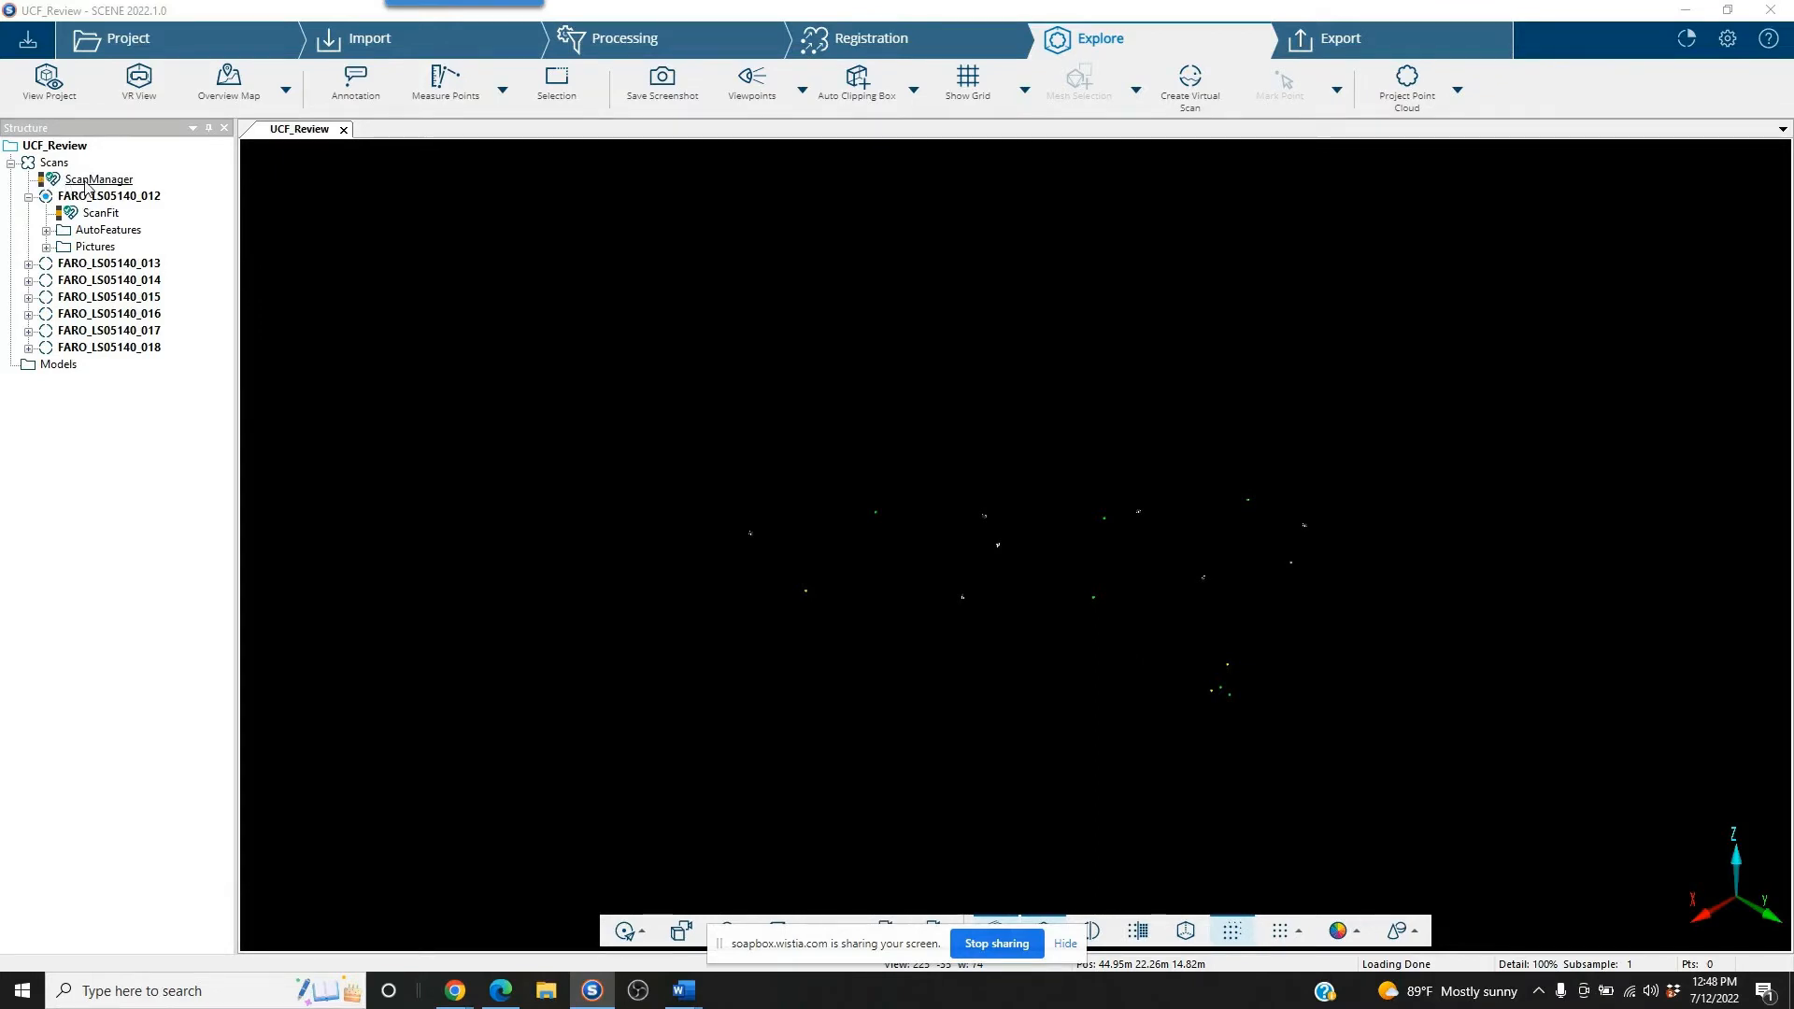
pyautogui.doubleClick(87, 182)
pyautogui.click(233, 241)
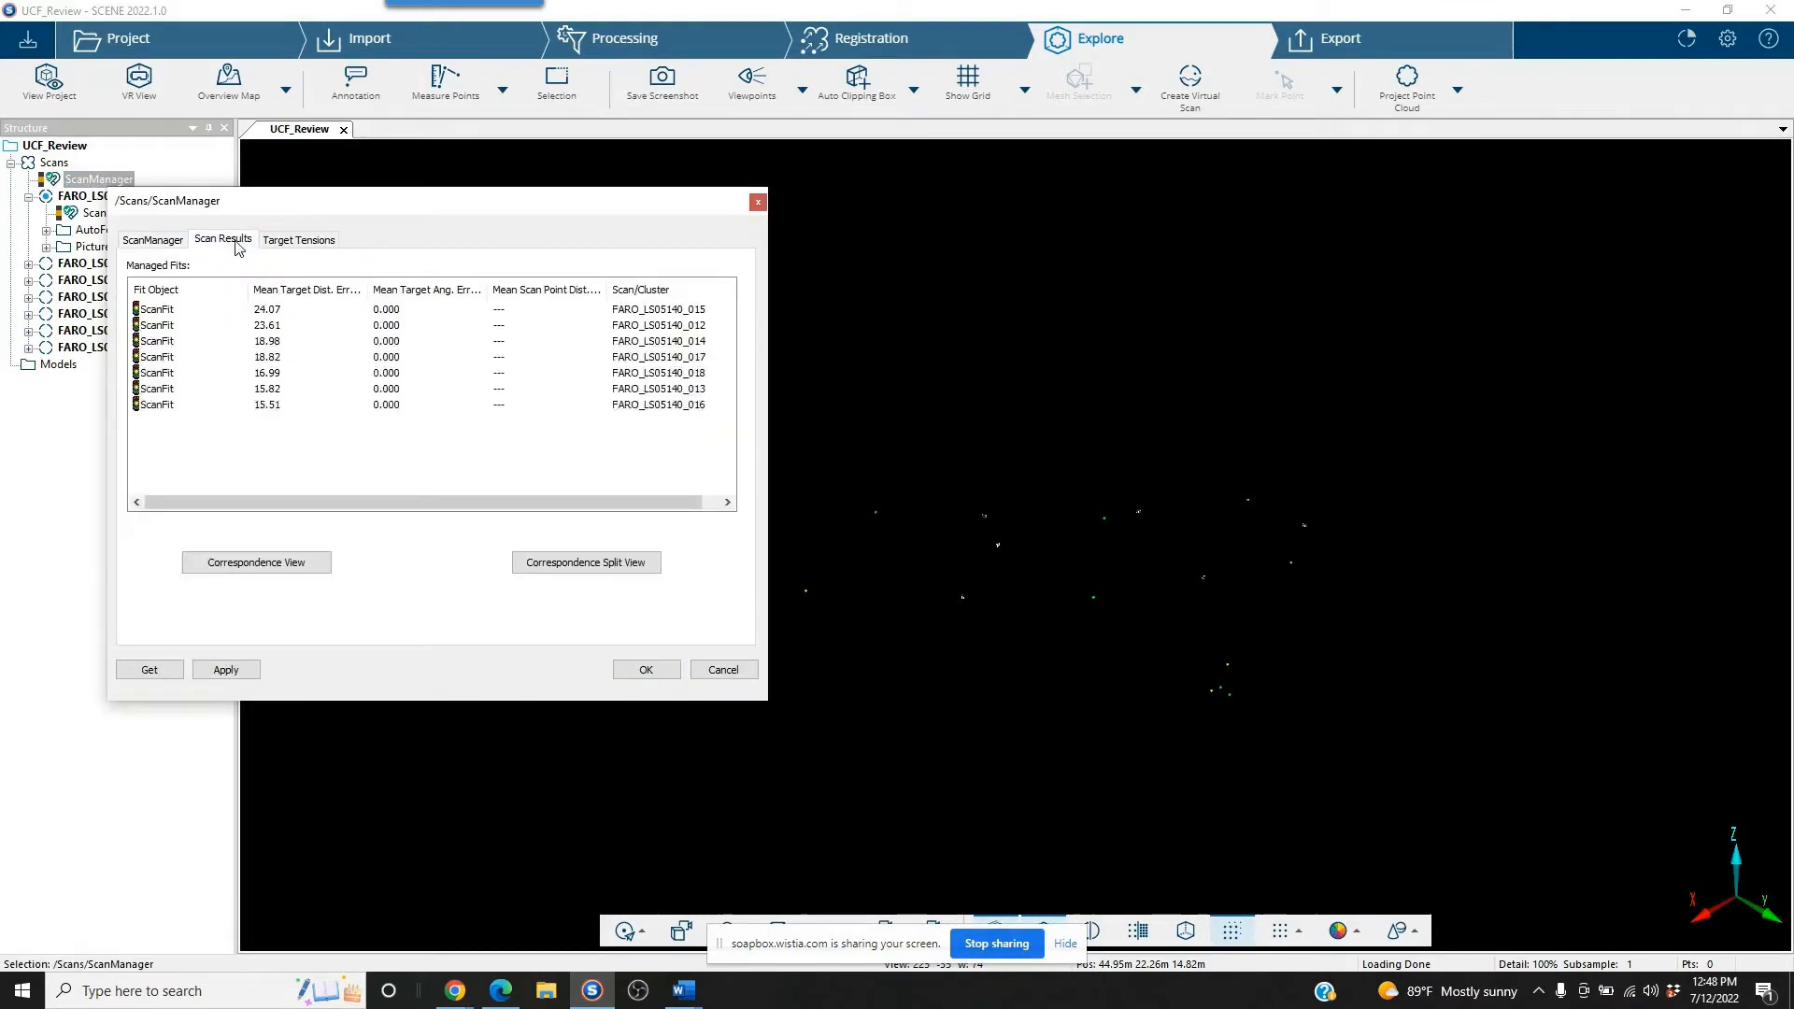
pyautogui.click(295, 243)
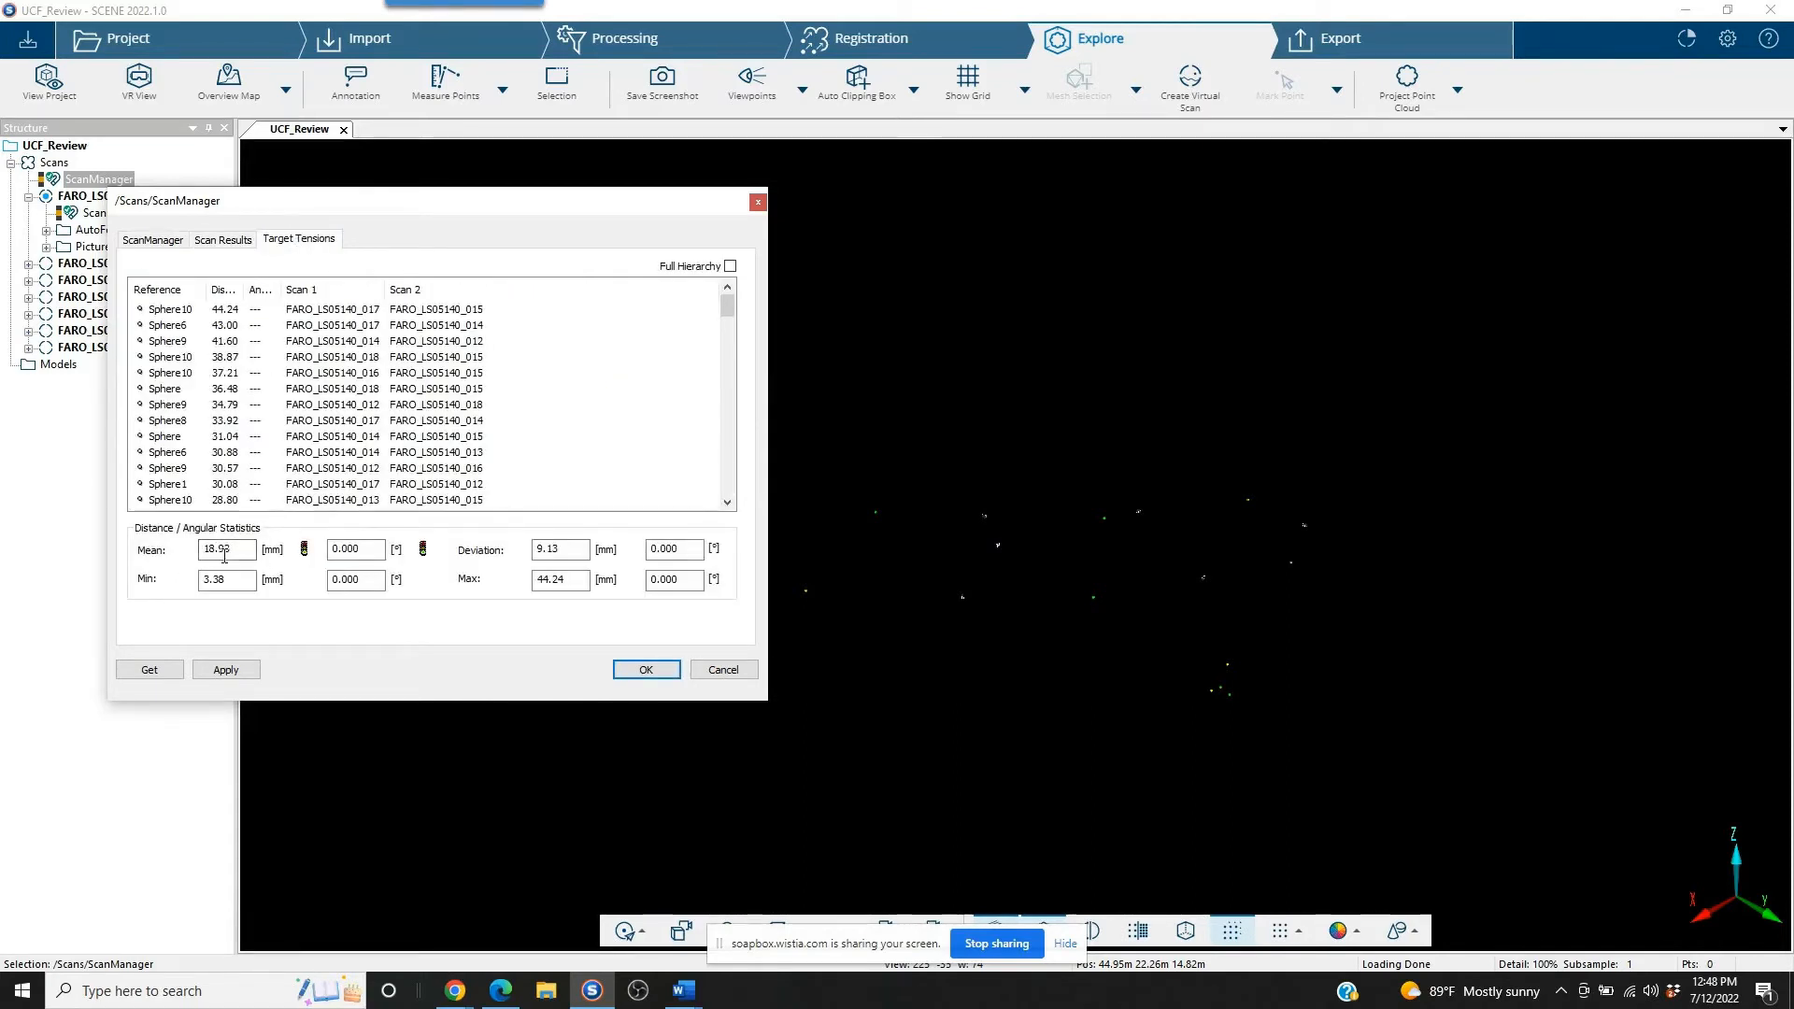
pyautogui.click(646, 670)
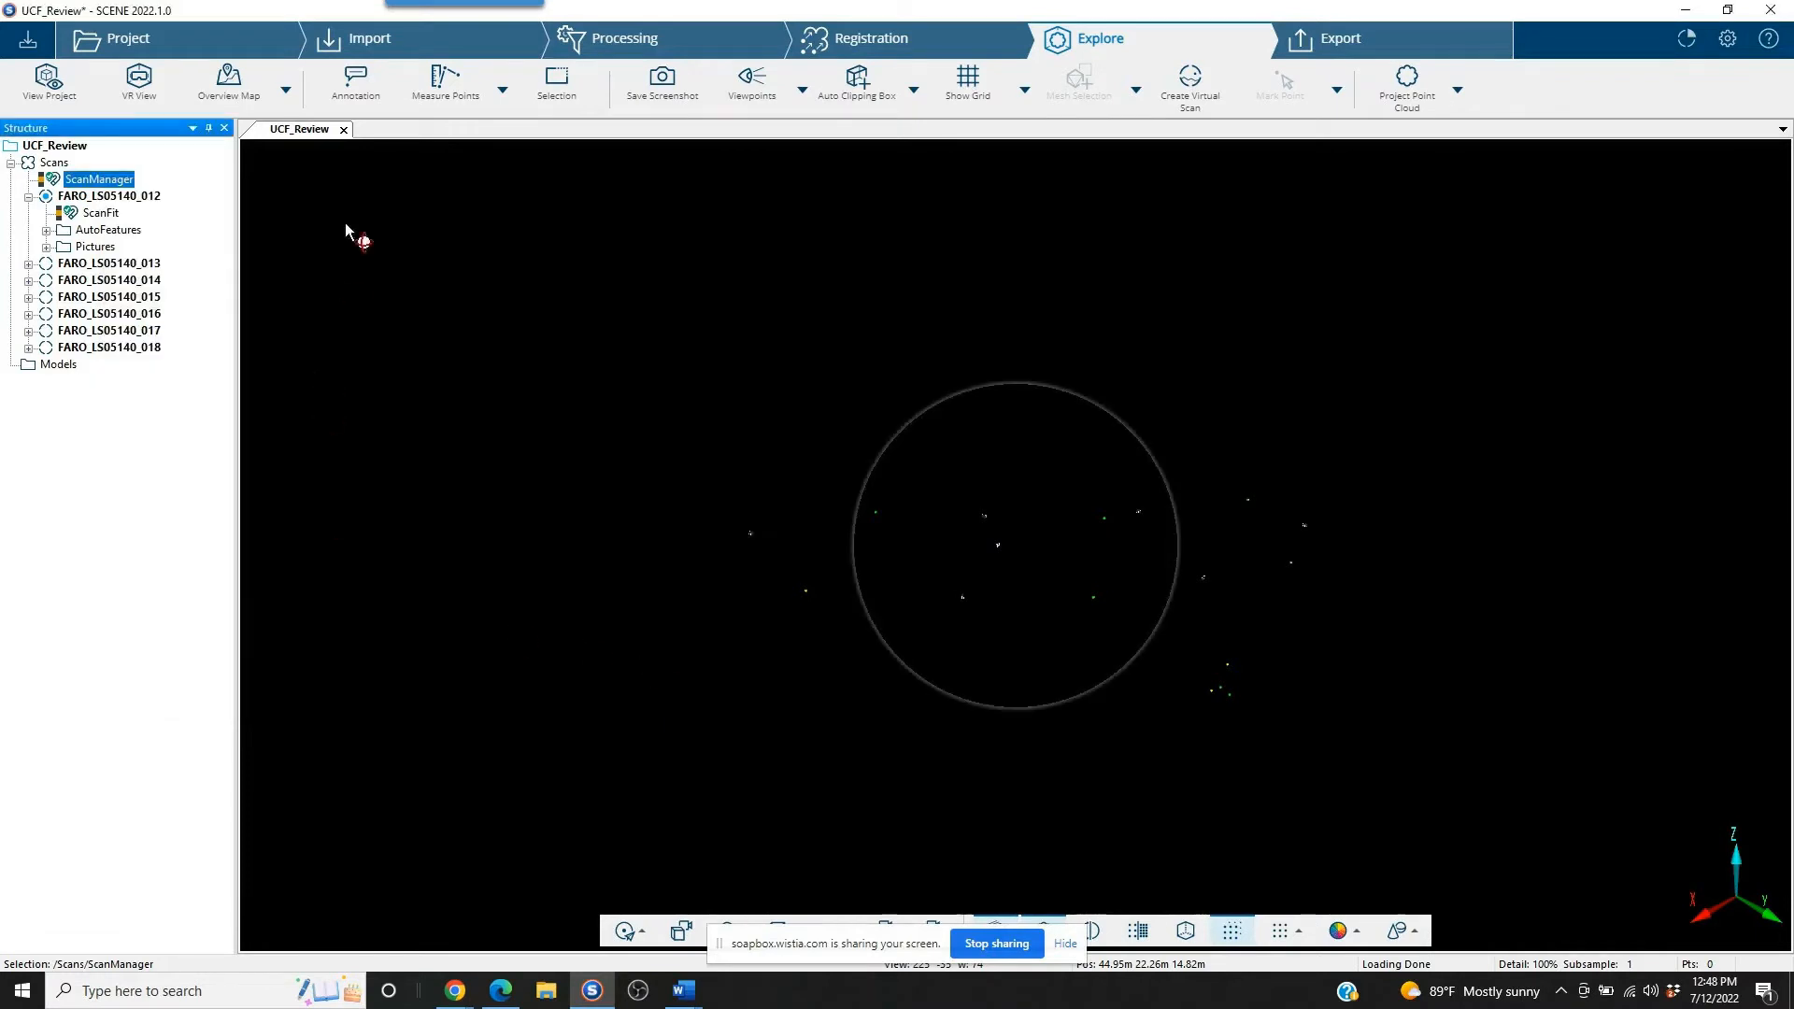
# Step: Close the project view and open the Scans cluster in a Correspondence View, loading all of its scans
pyautogui.click(343, 129)
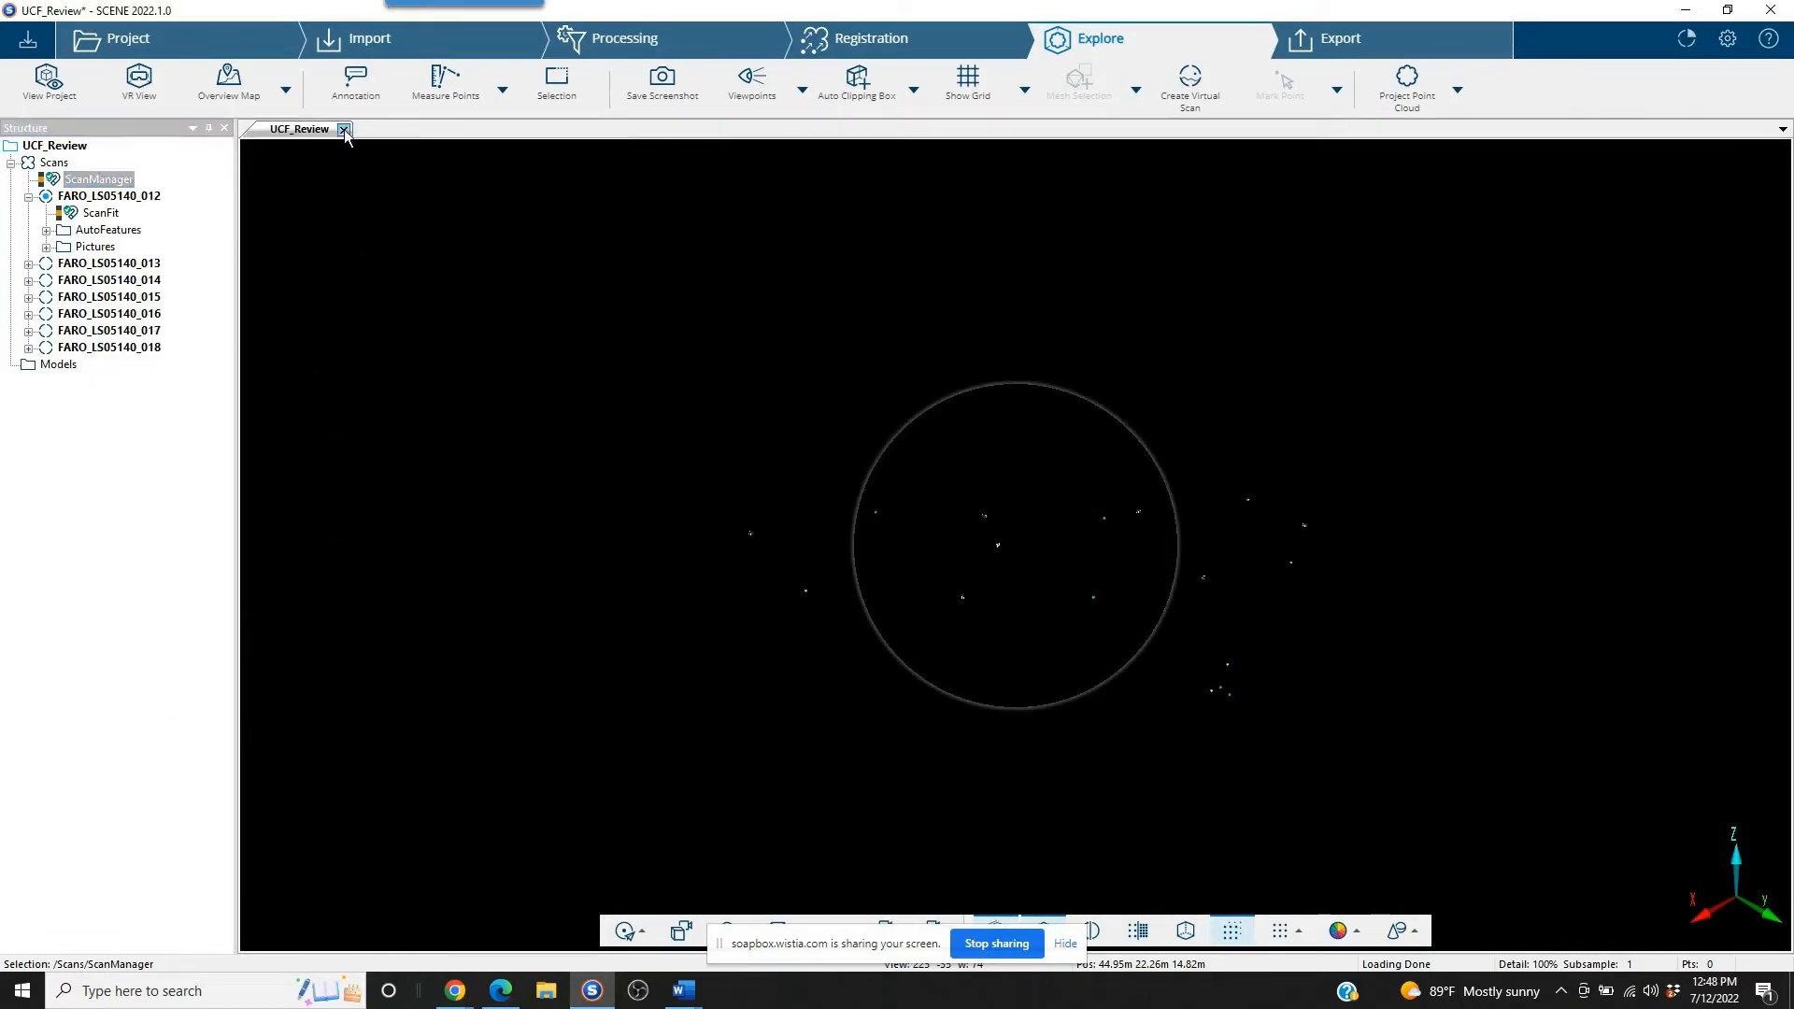
pyautogui.click(54, 164)
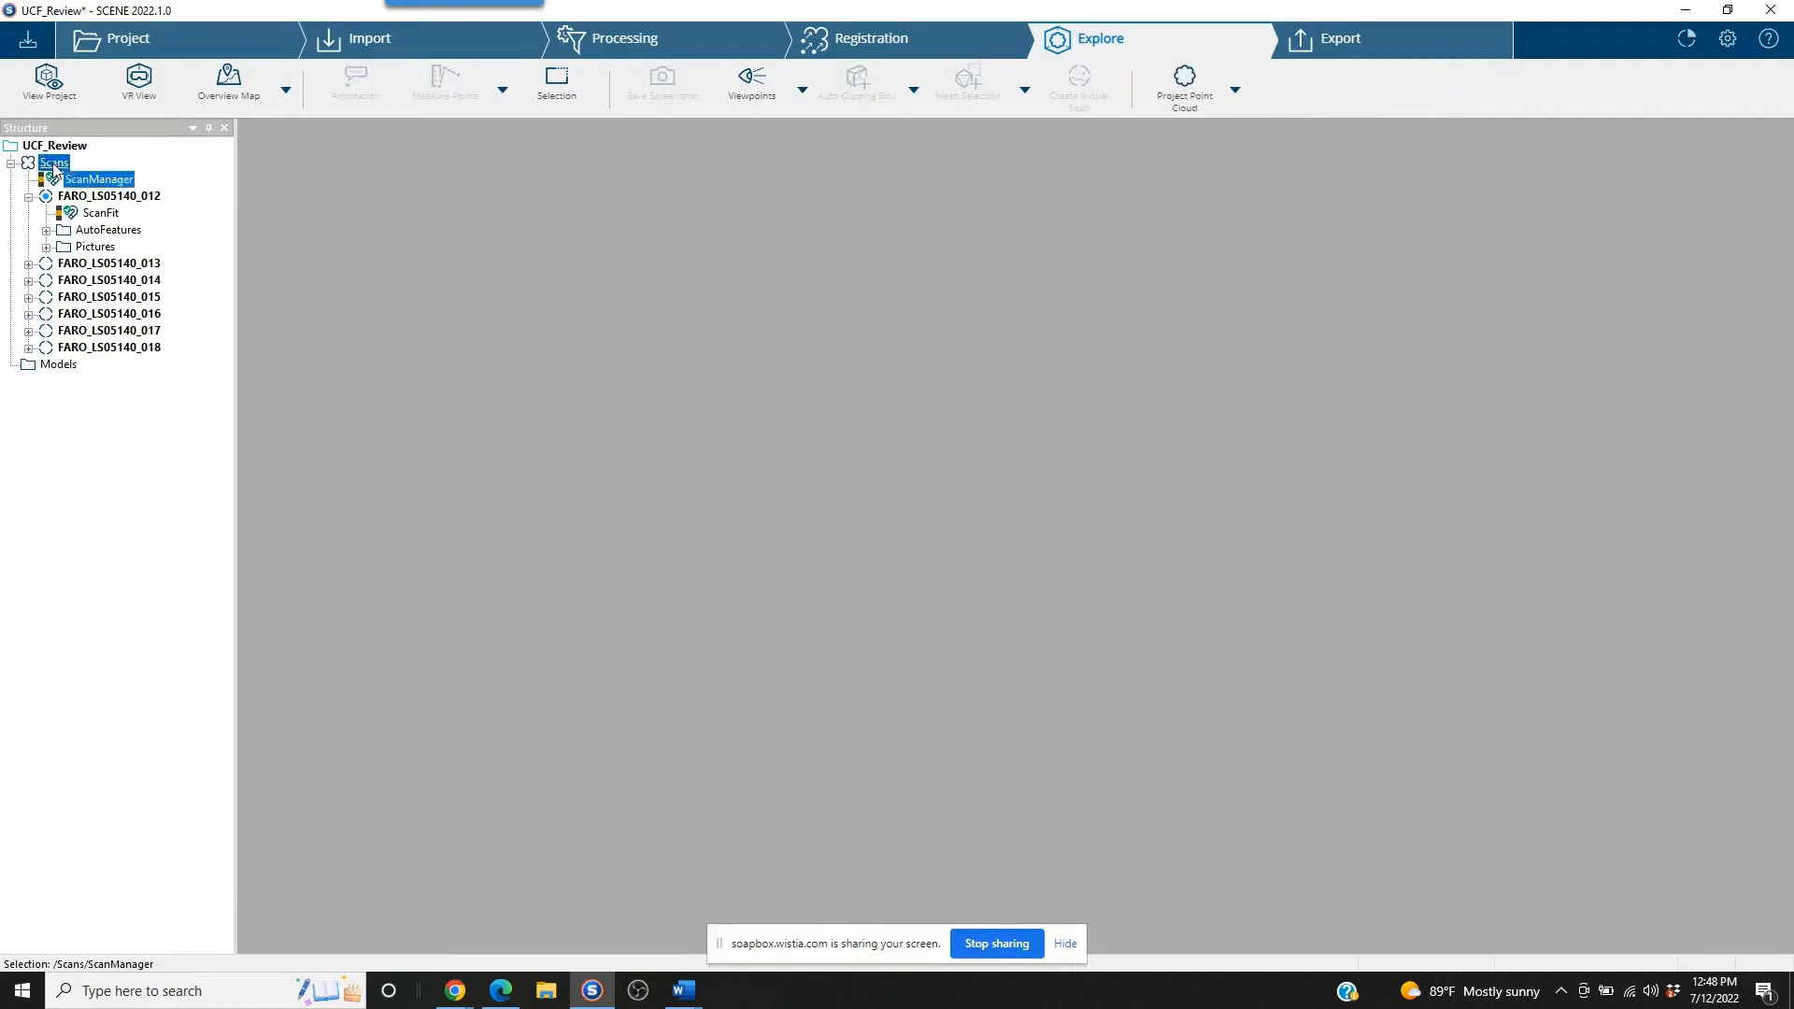
pyautogui.rightClick(65, 164)
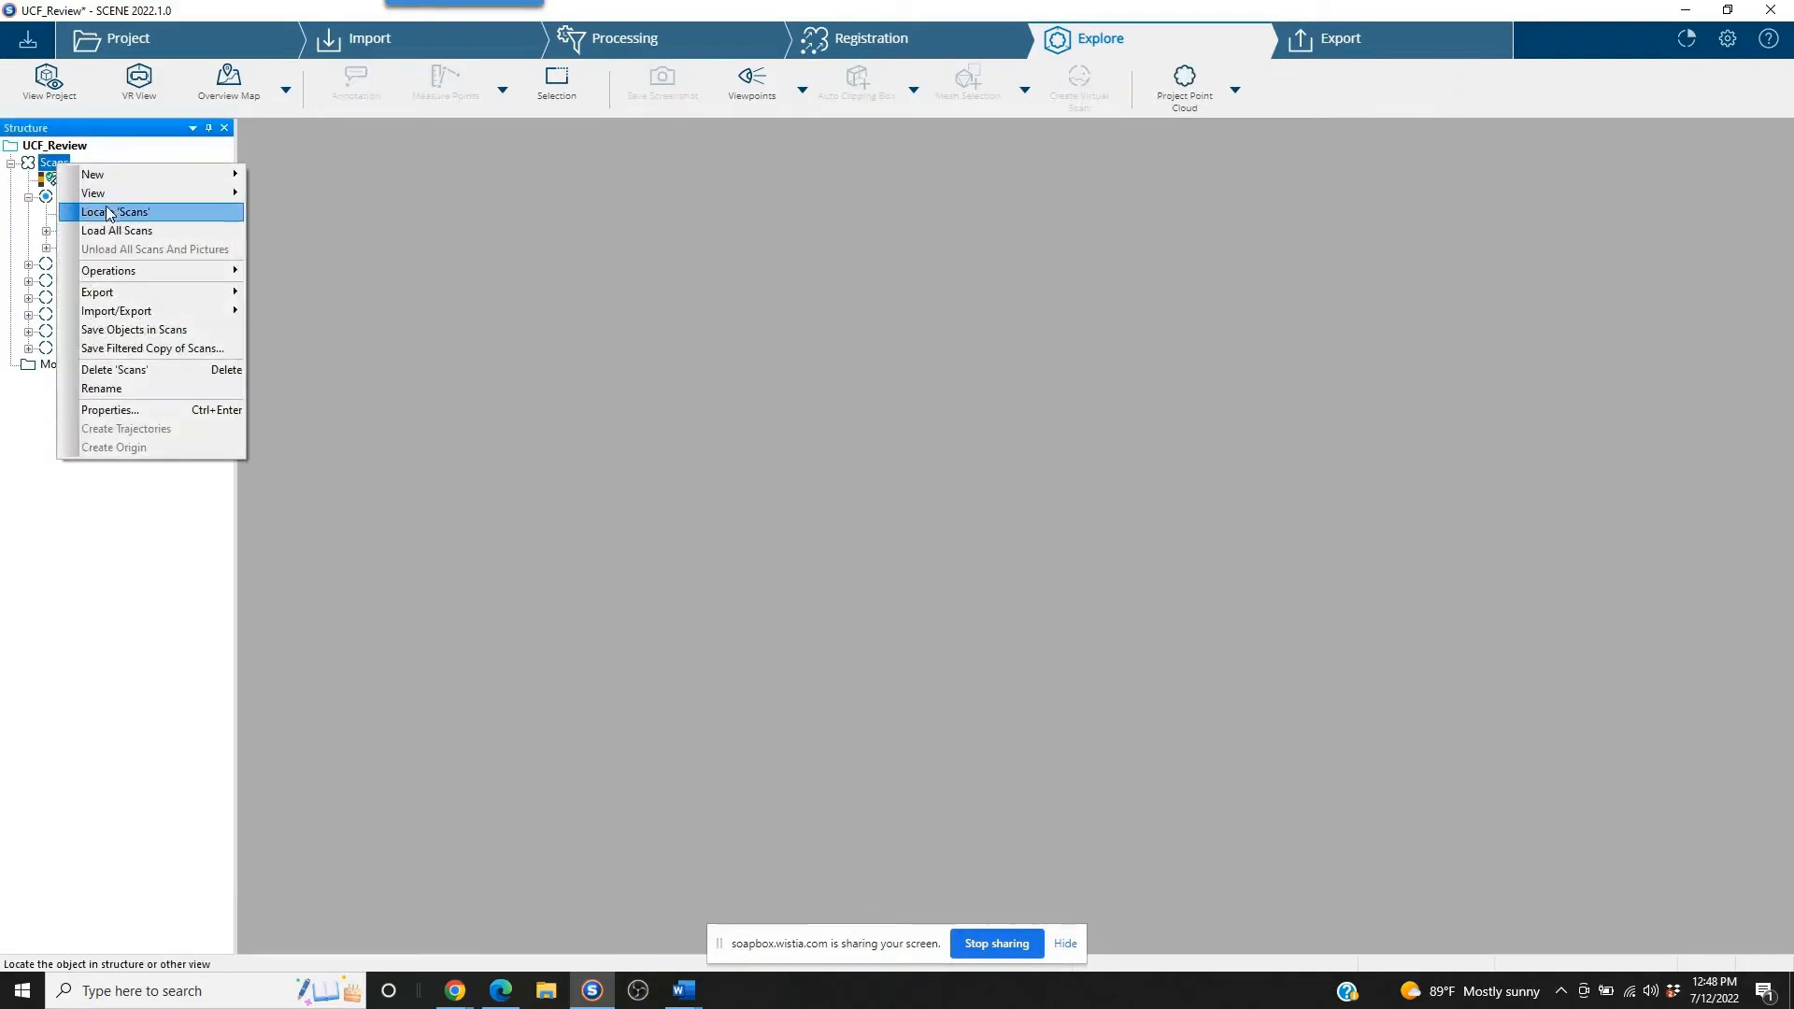
pyautogui.moveTo(149, 194)
pyautogui.click(299, 252)
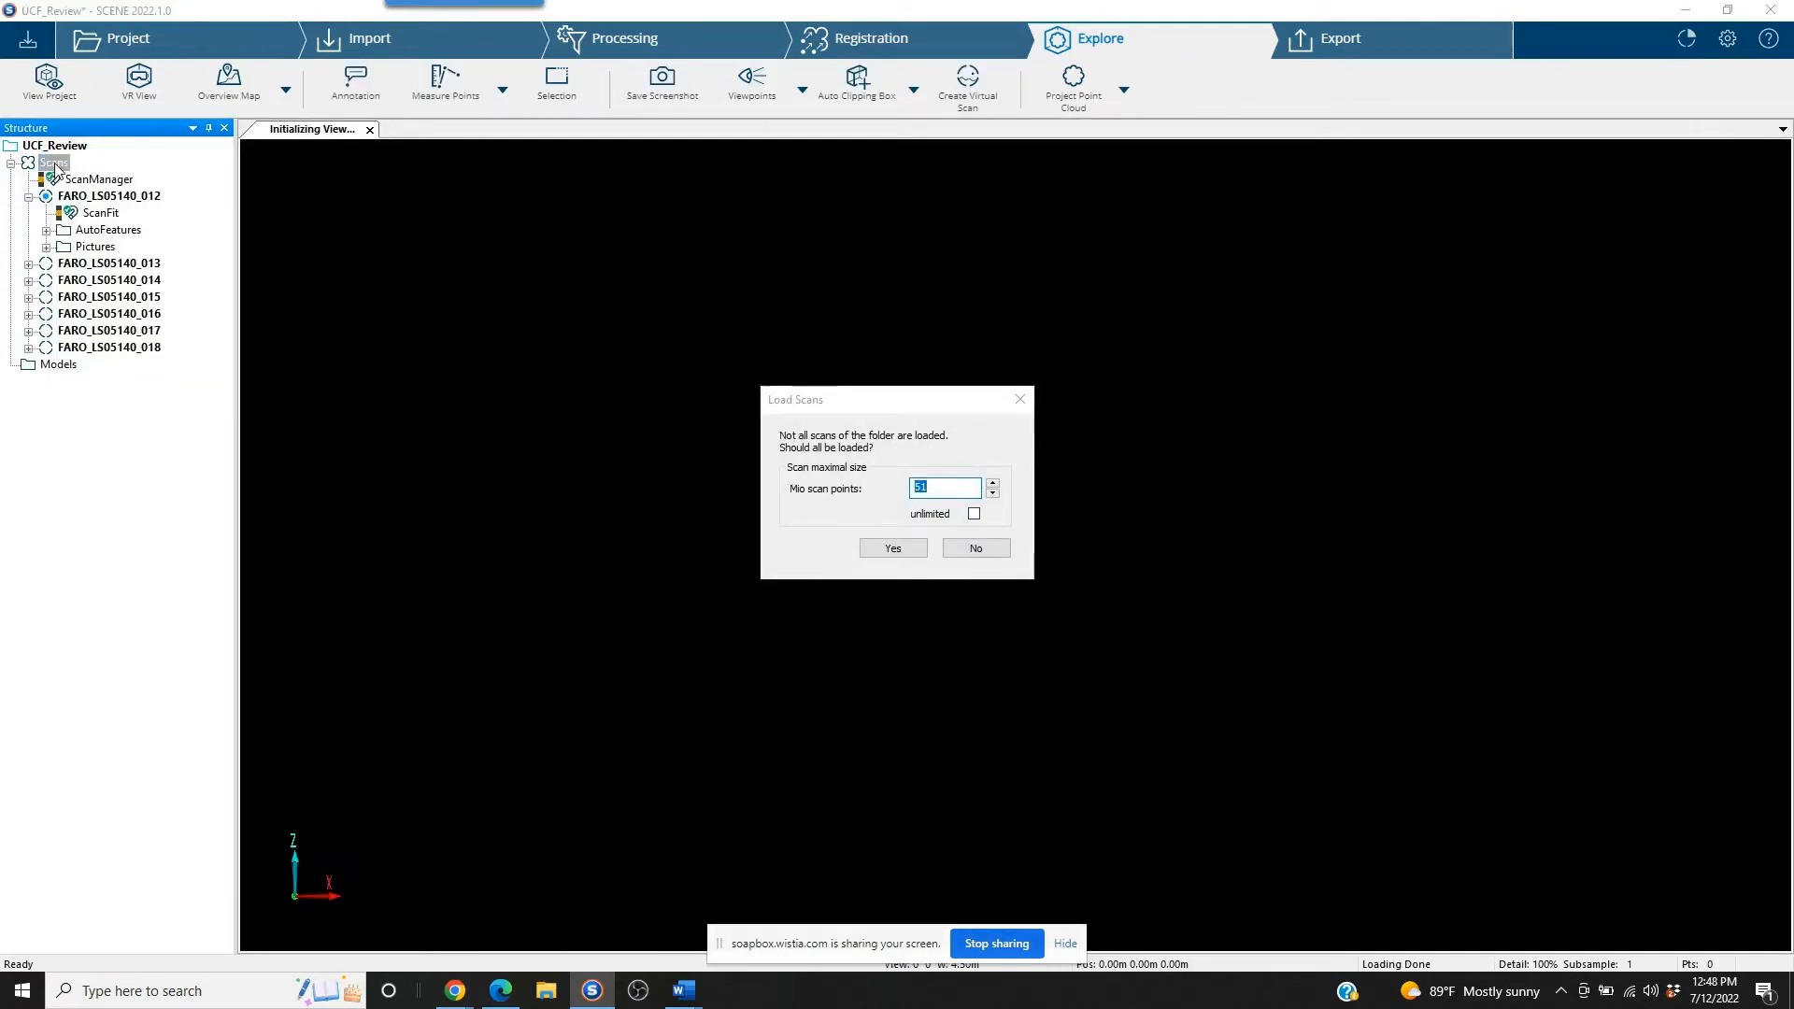
pyautogui.click(890, 550)
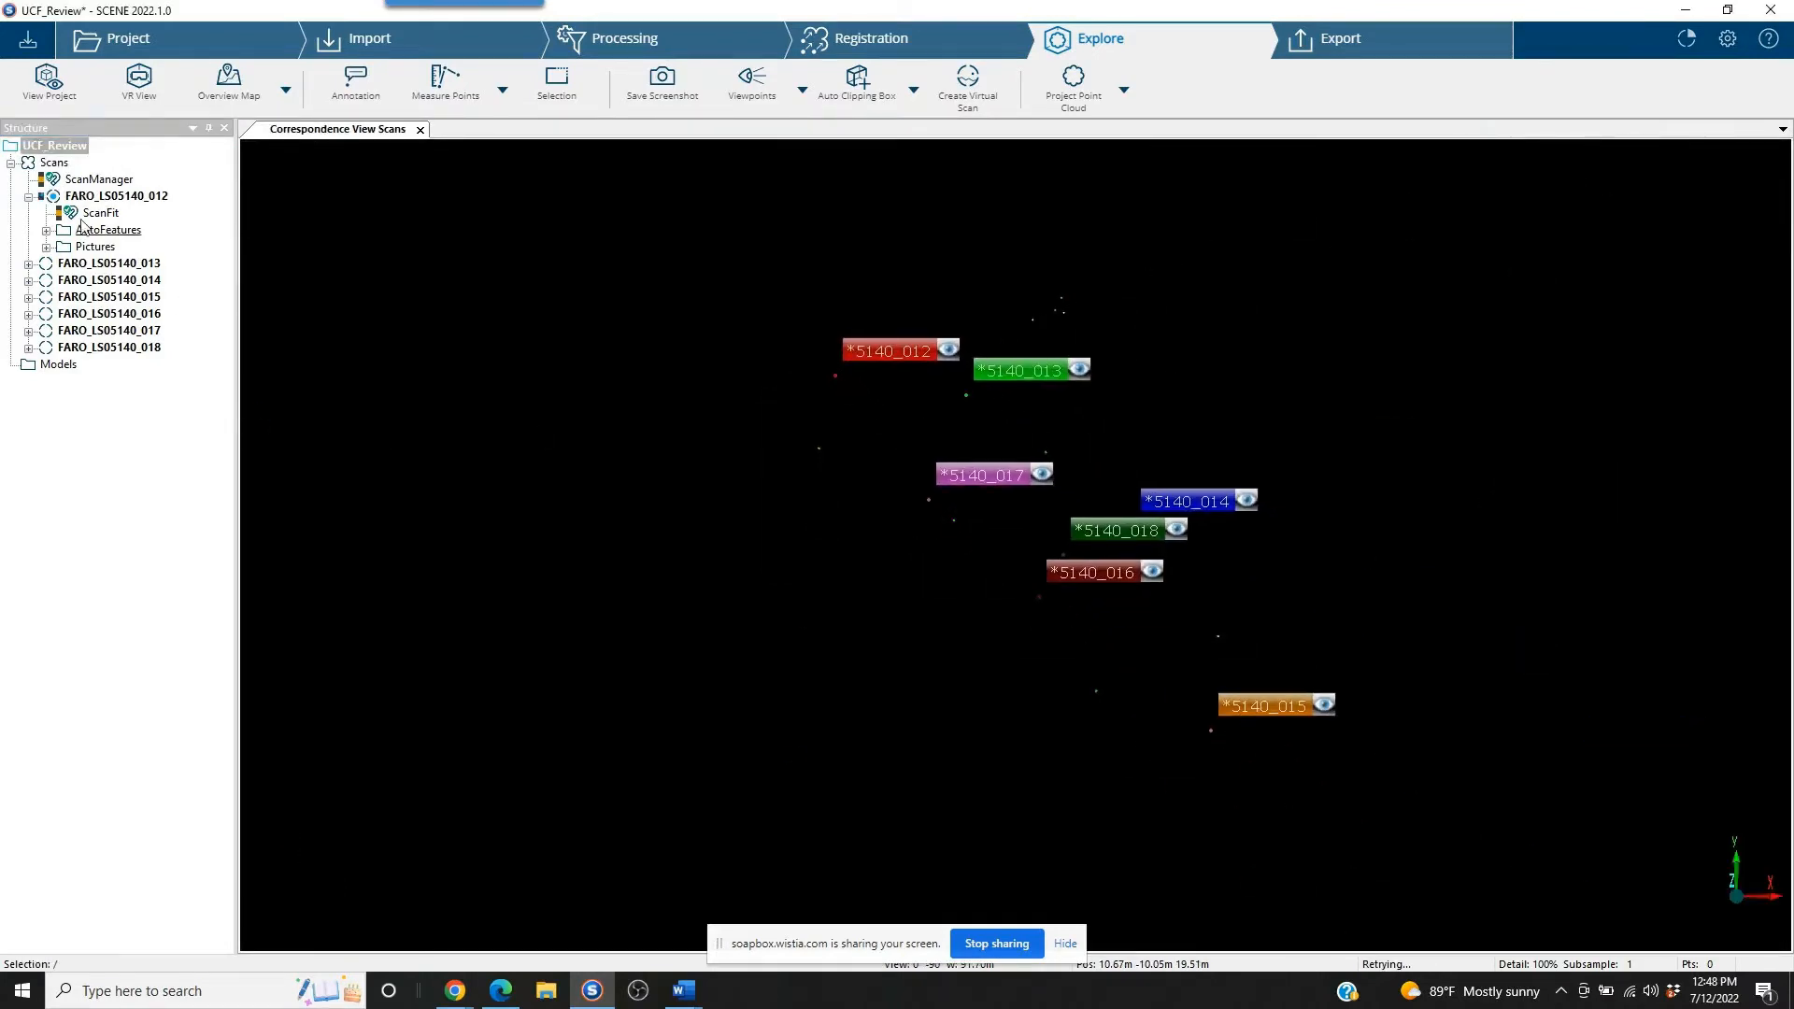
pyautogui.rightClick(53, 163)
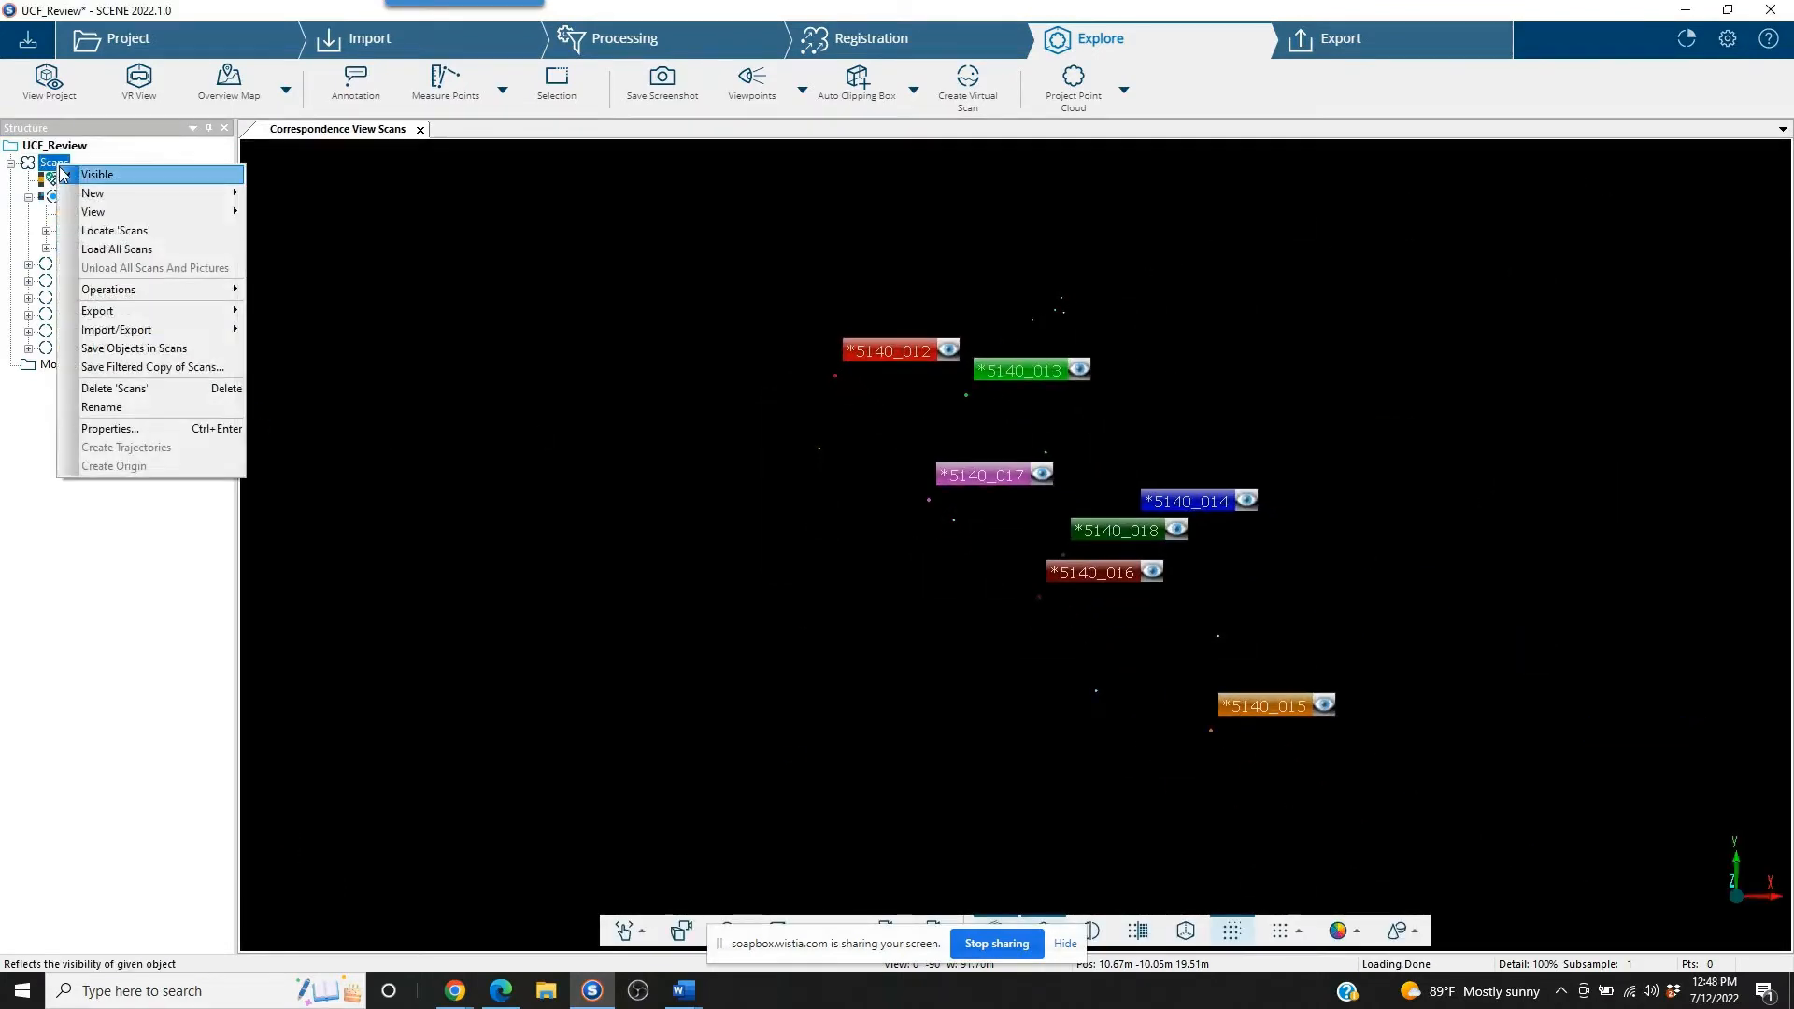
pyautogui.moveTo(102, 216)
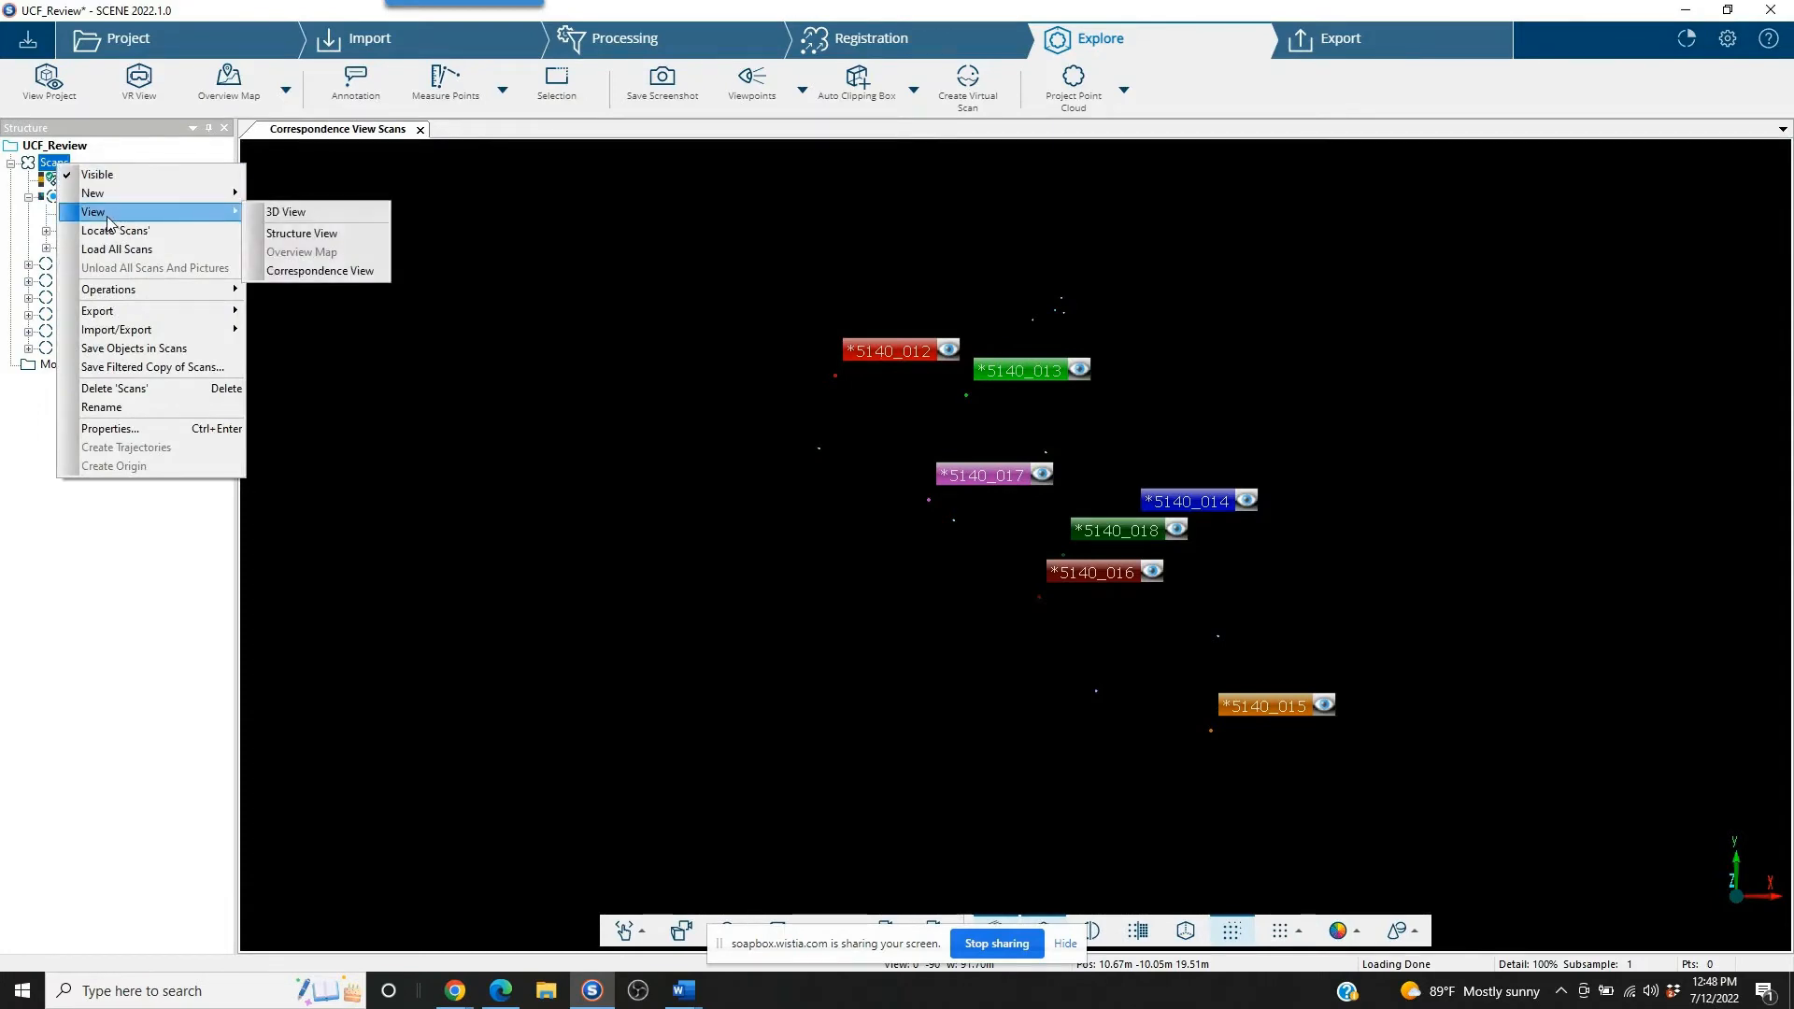
pyautogui.click(681, 185)
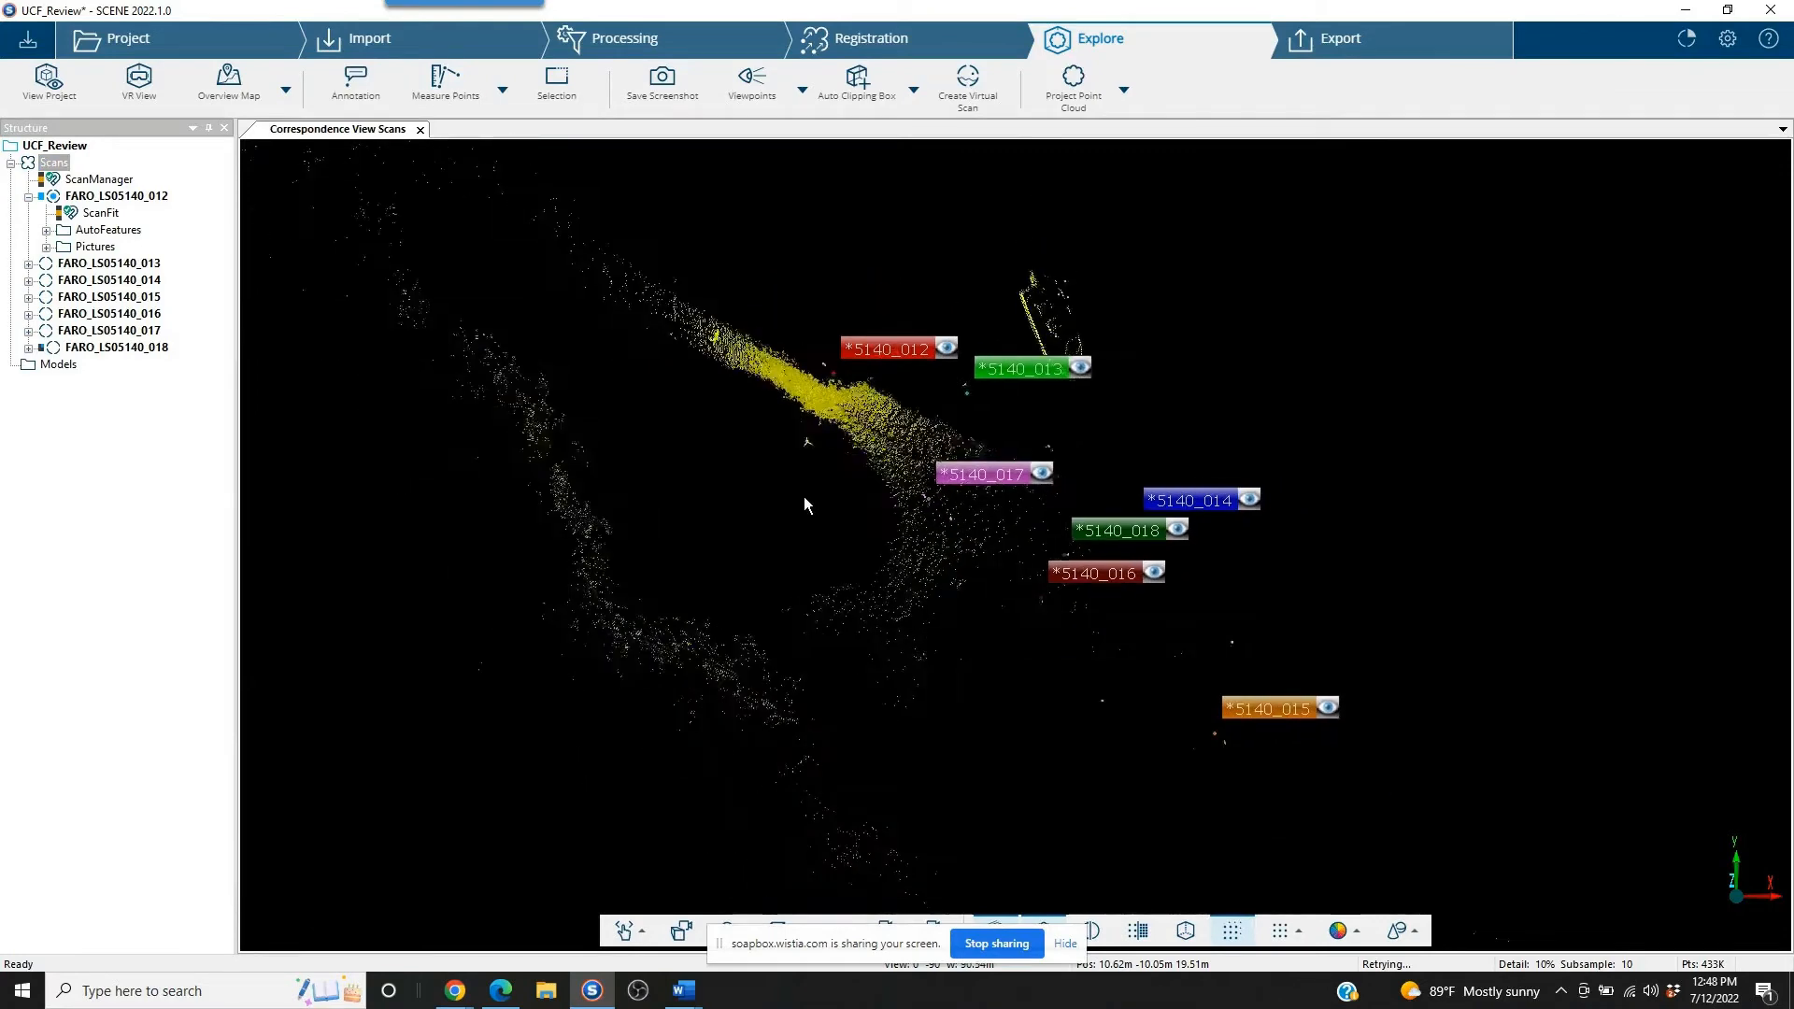
# Step: Examine how the loaded scans line up with each other in the Correspondence View
pyautogui.moveTo(804, 498); pyautogui.dragTo(853, 529)
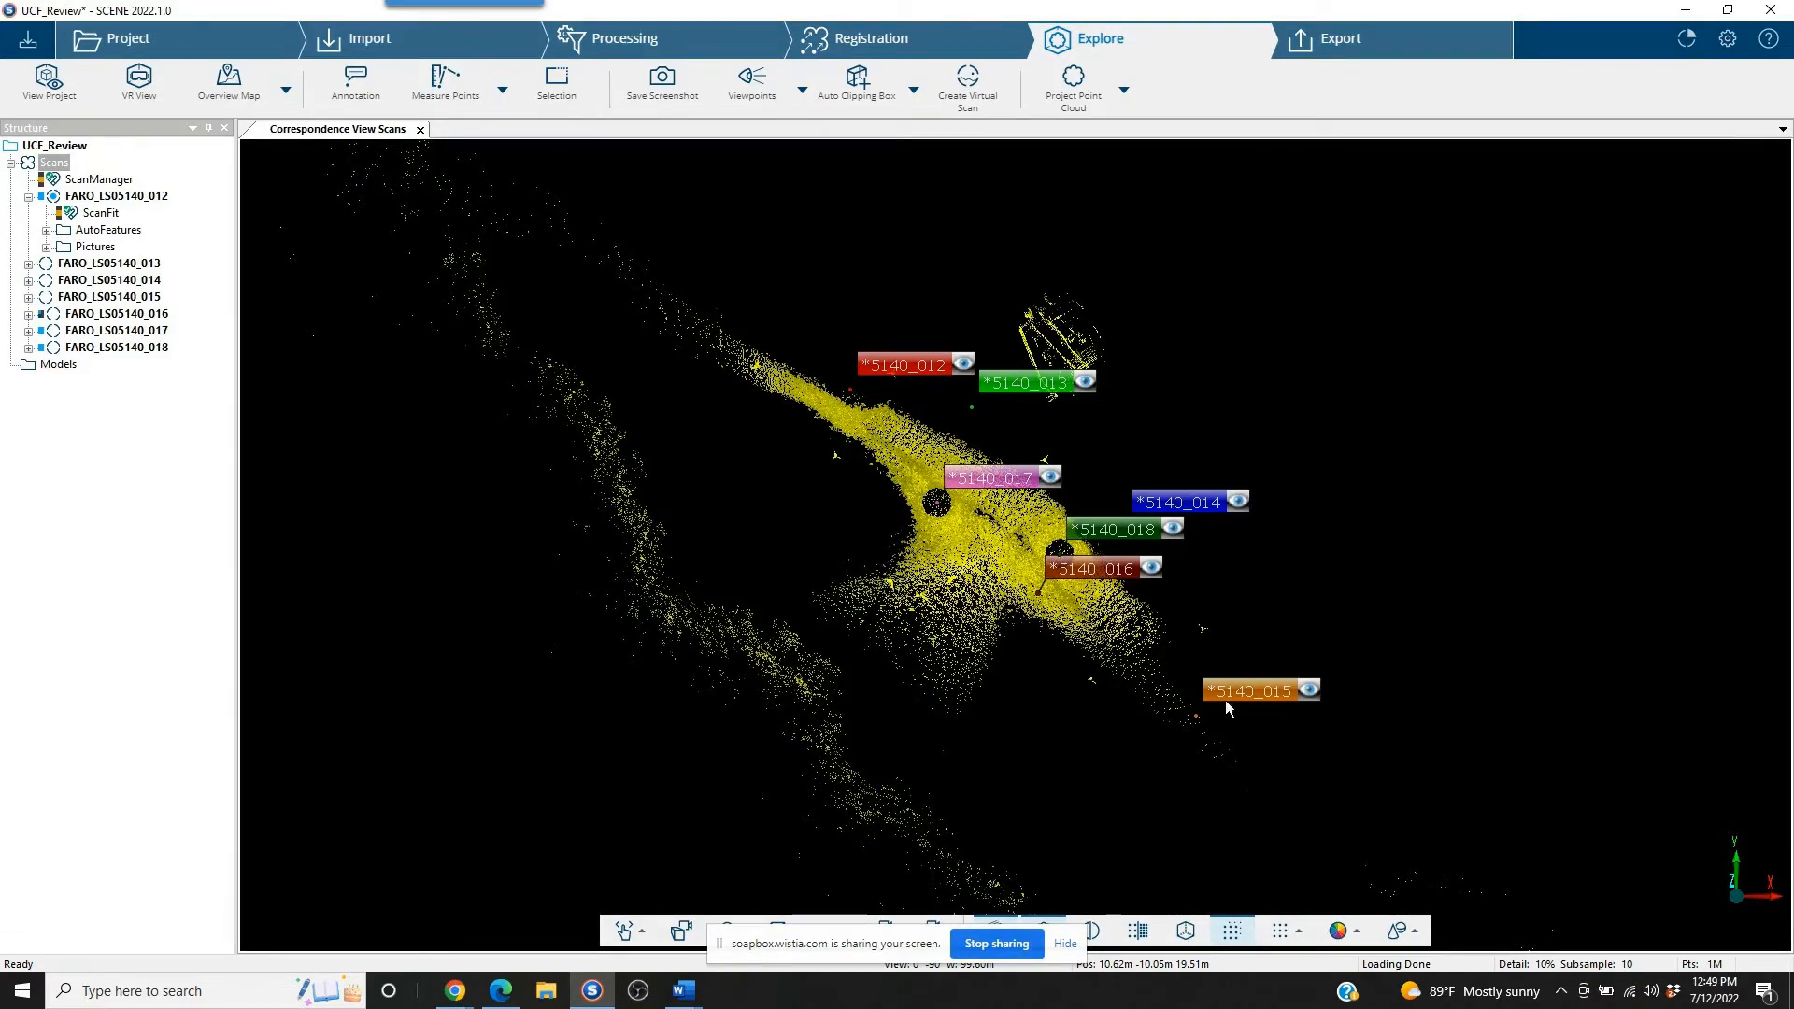
pyautogui.scroll(3, 1430, 660)
pyautogui.scroll(-3, 1282, 587)
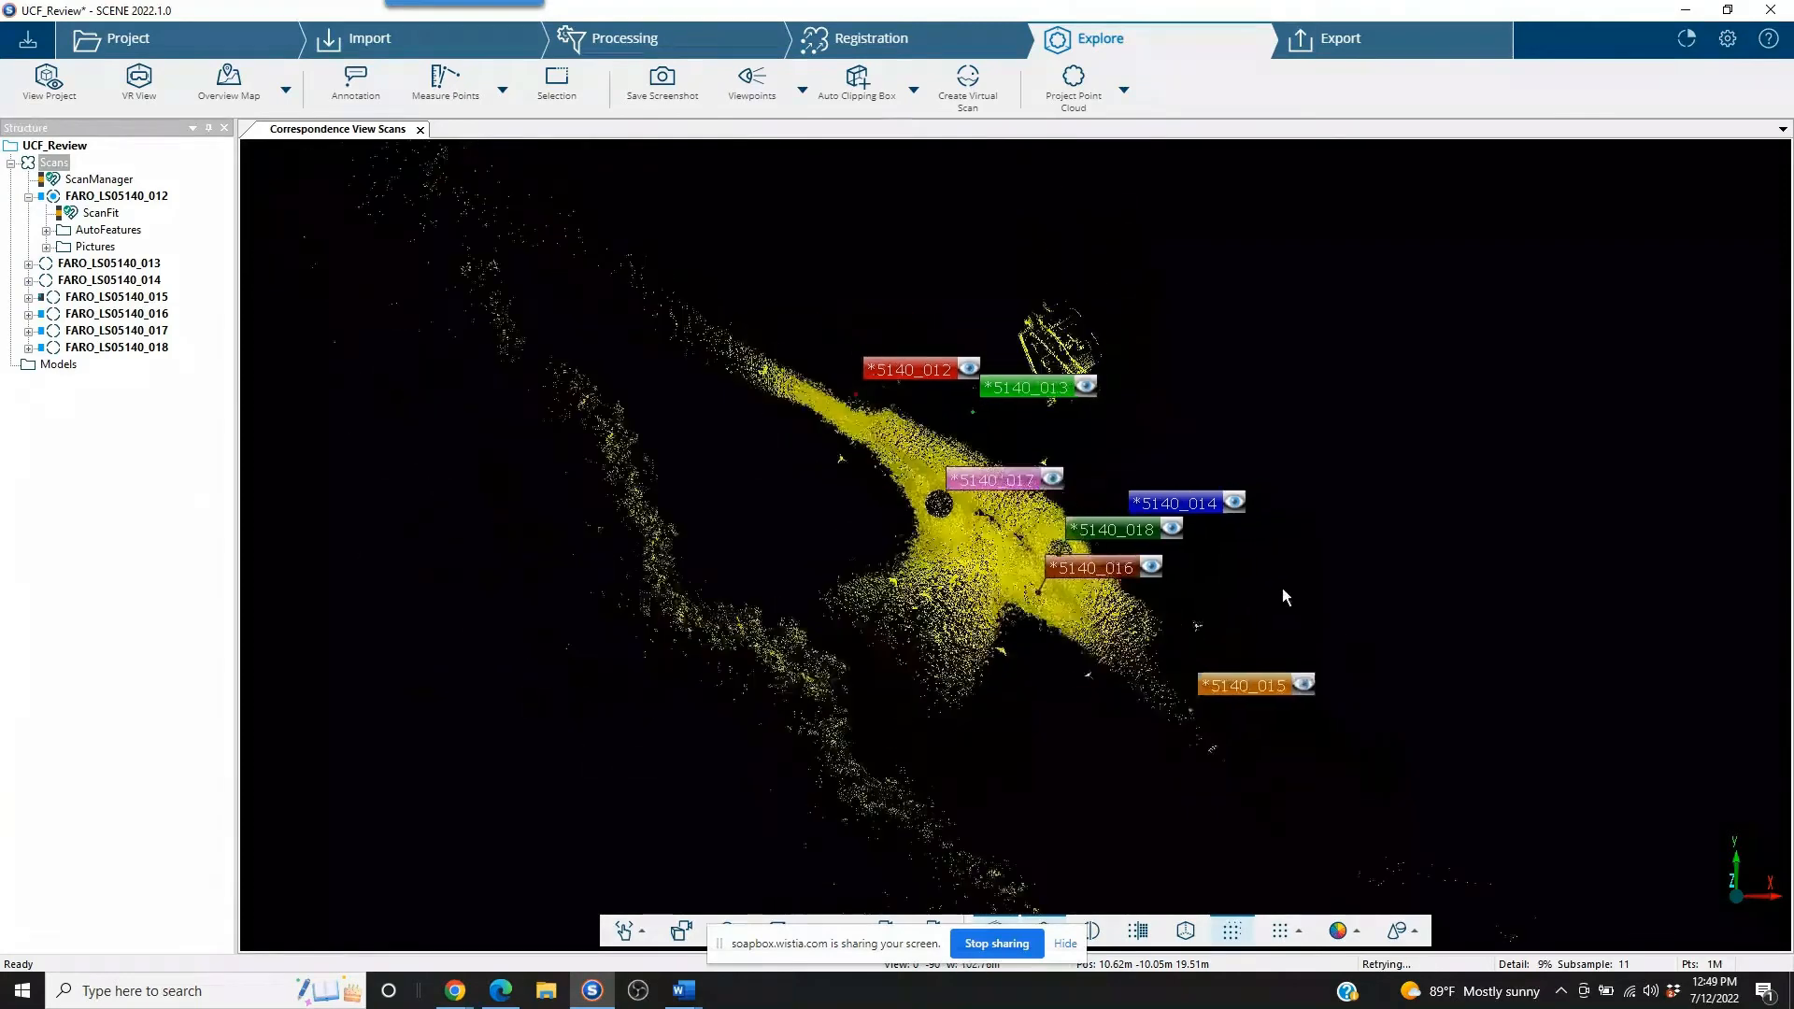
pyautogui.scroll(-2, 1280, 595)
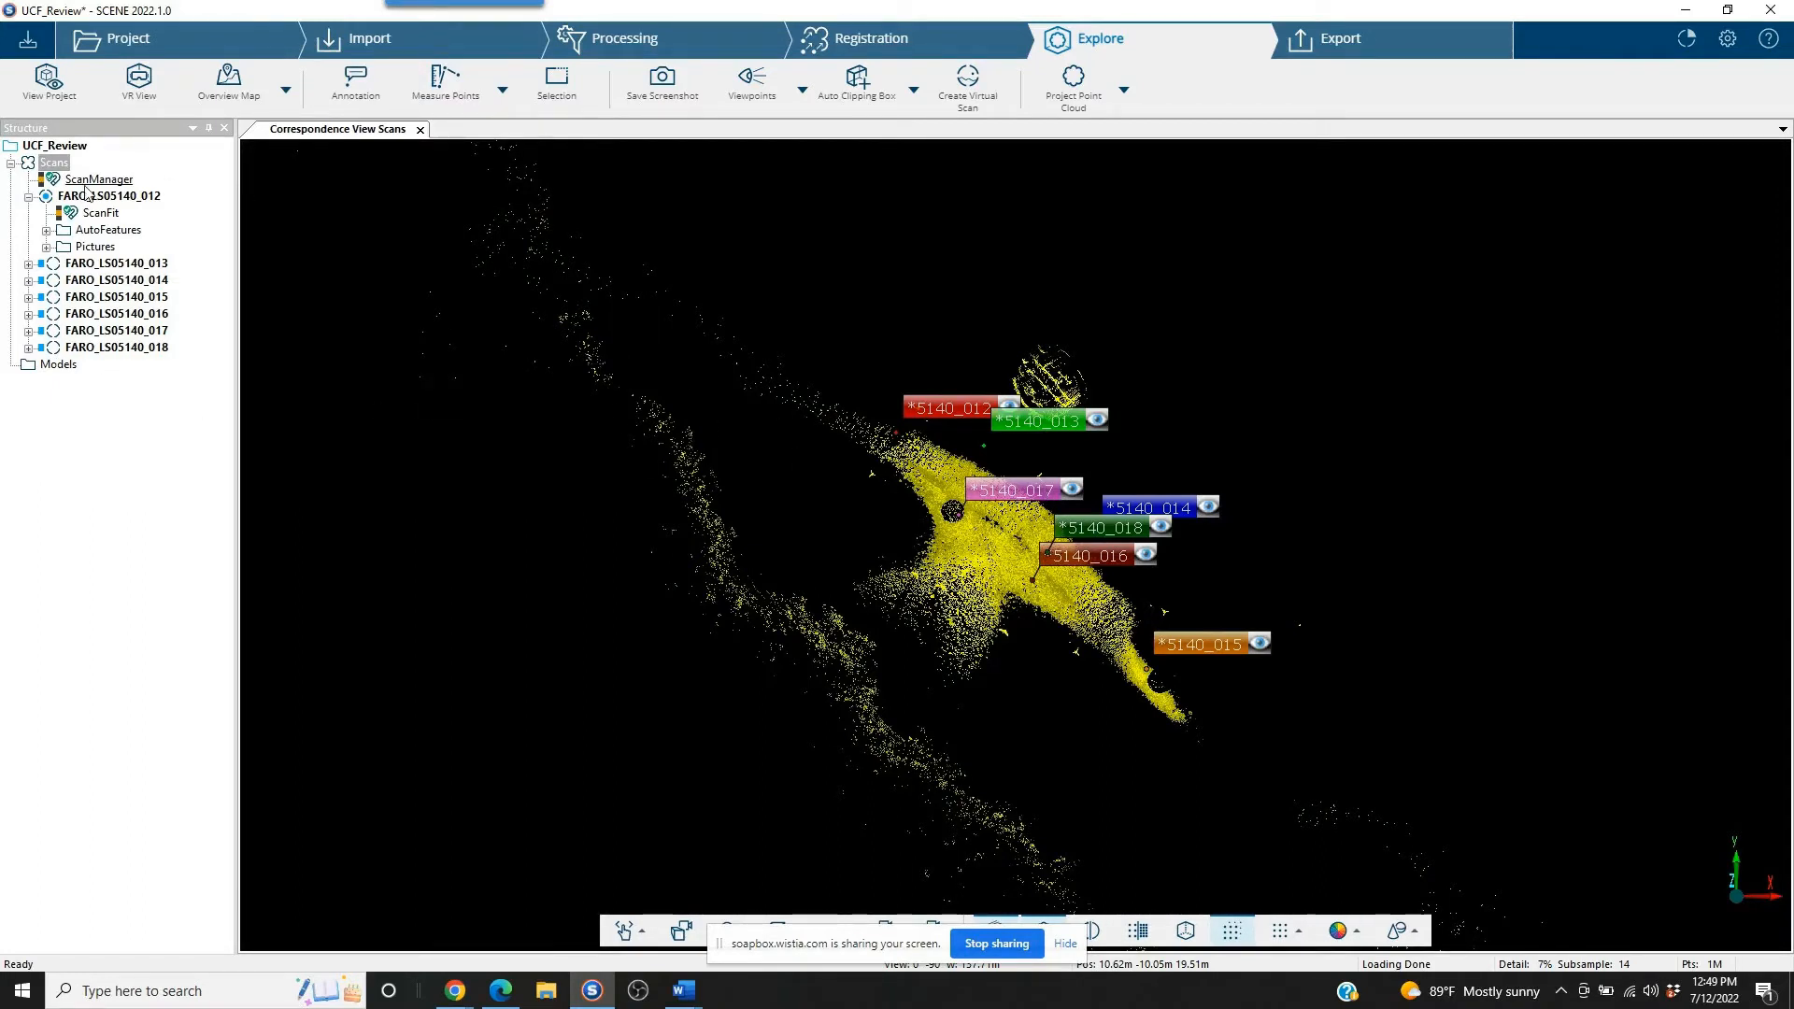
# Step: Collapse the expanded FARO_LS05140_012 branch by closing and reopening the Scans cluster, keeping the individual scans listed
pyautogui.click(11, 164)
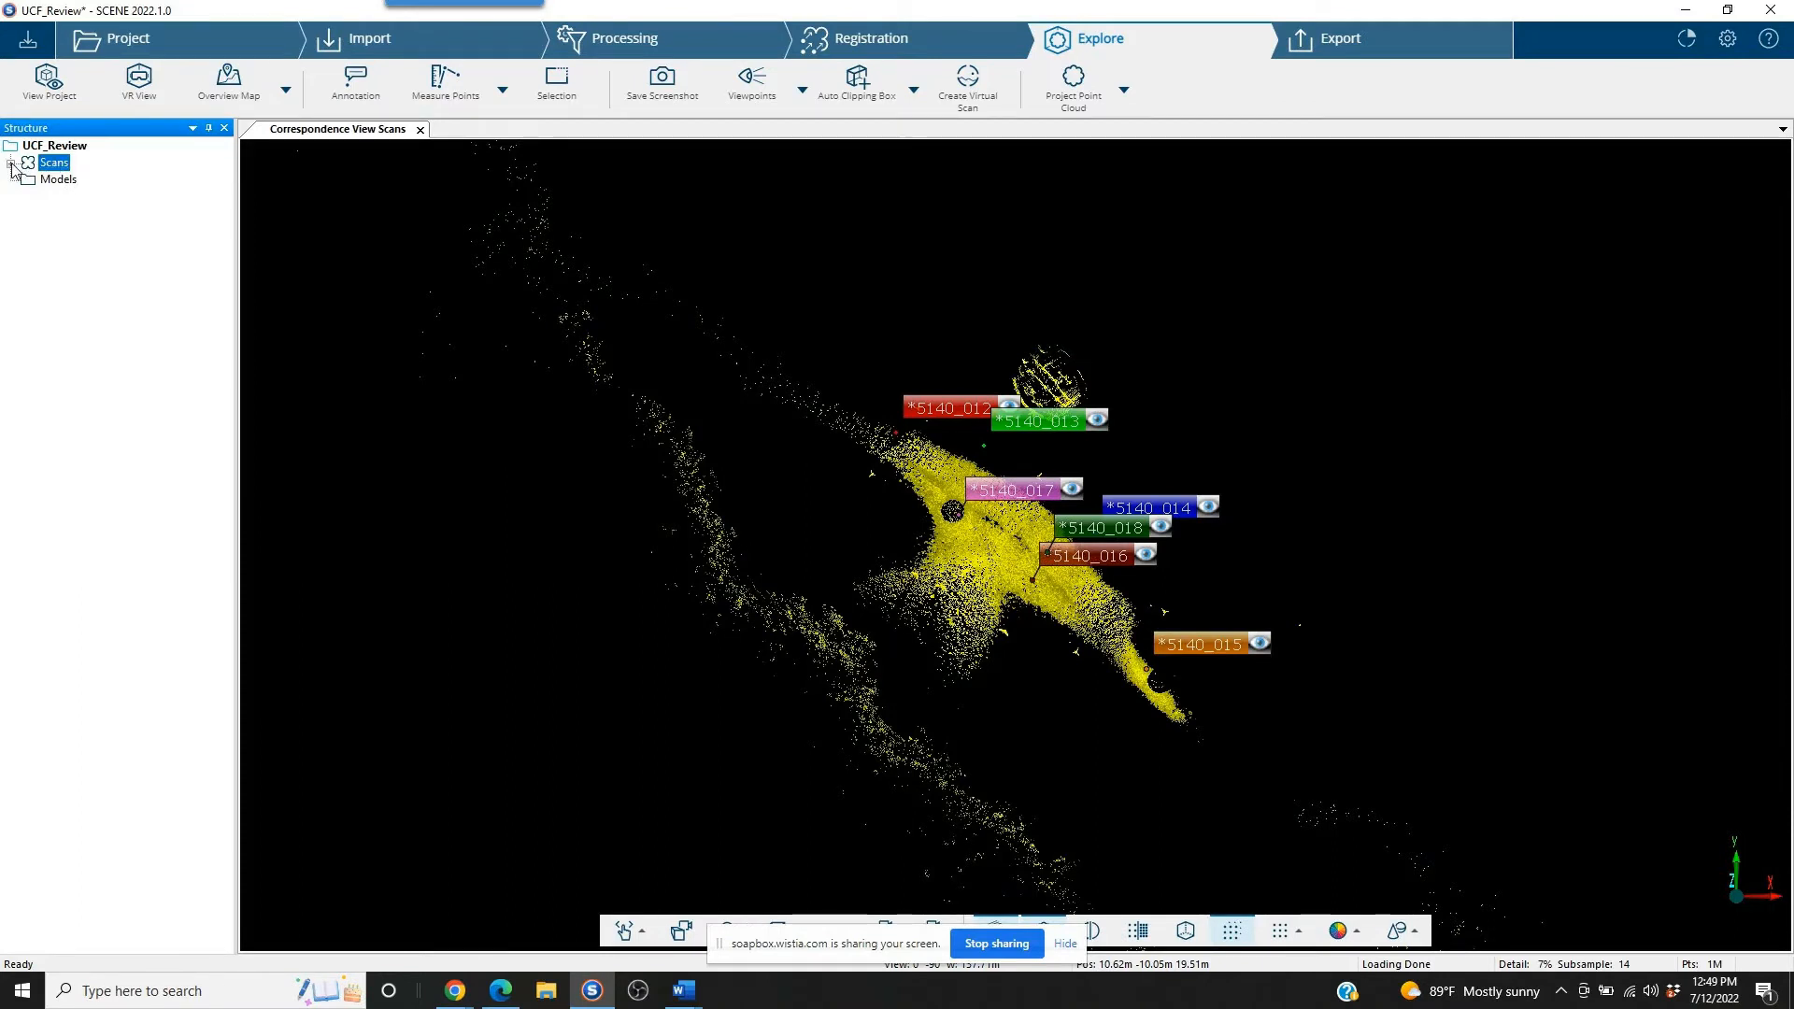
pyautogui.click(11, 163)
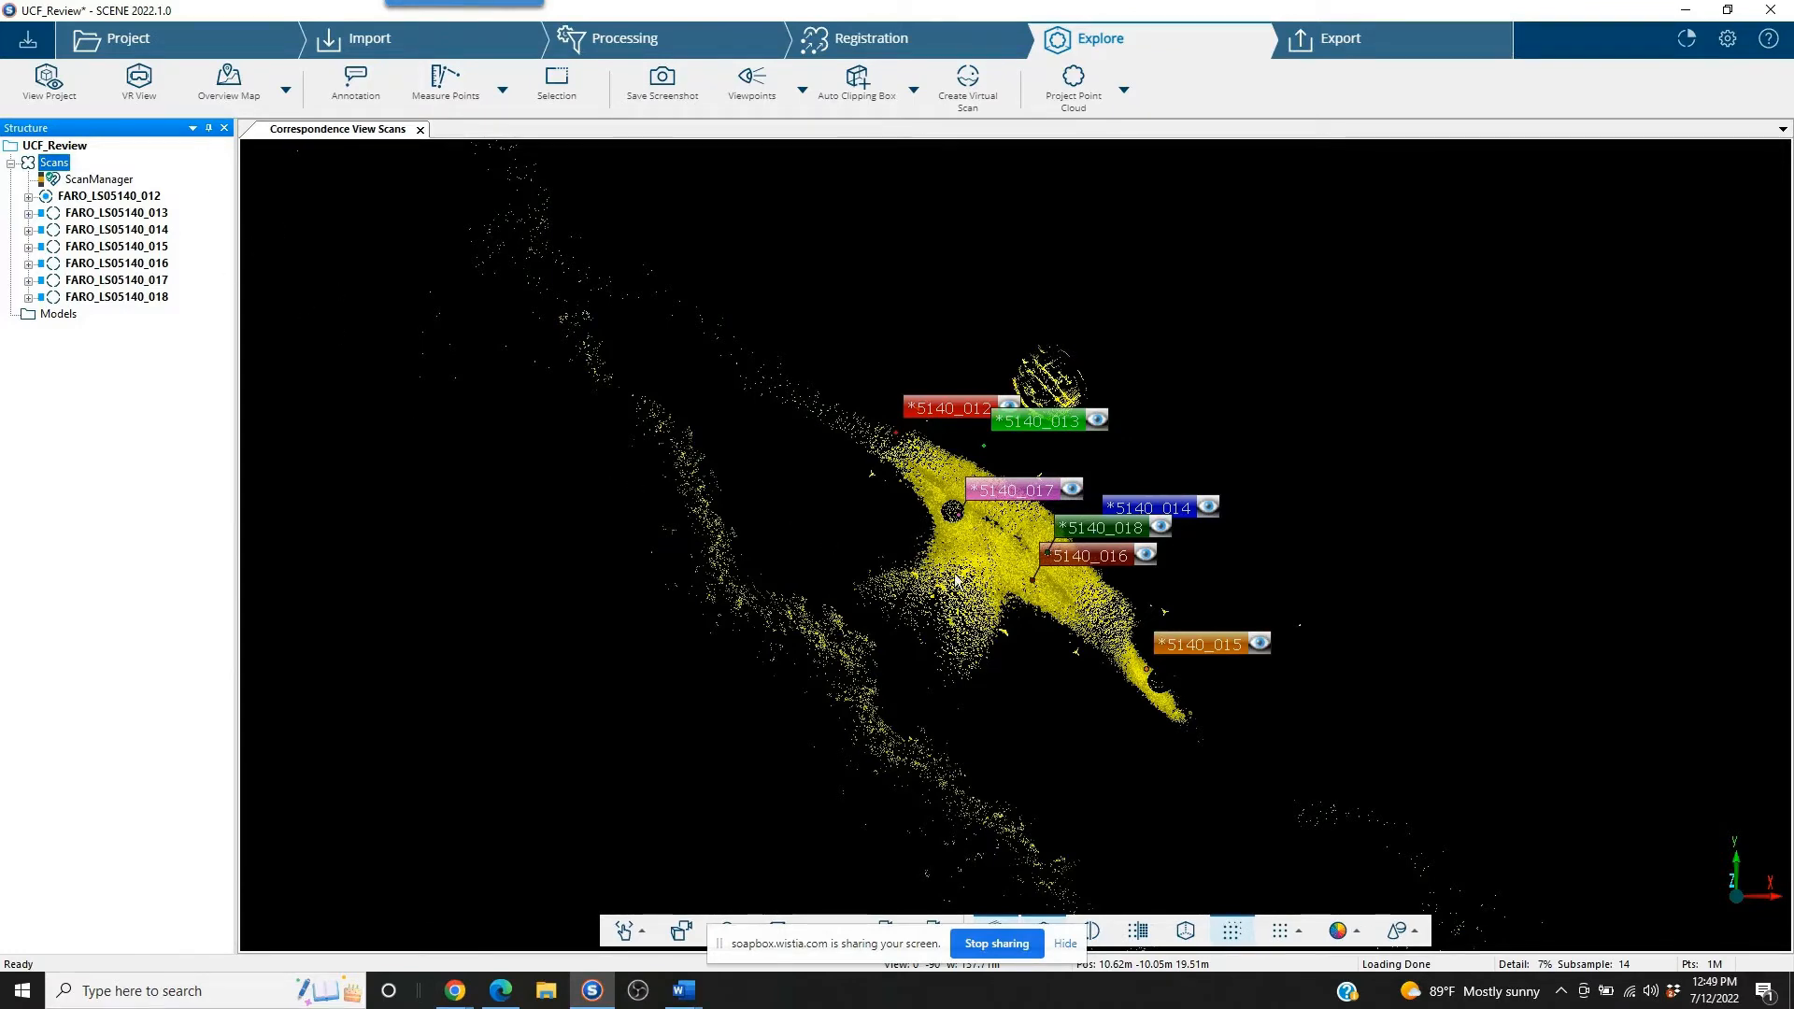
pyautogui.scroll(5, 1027, 637)
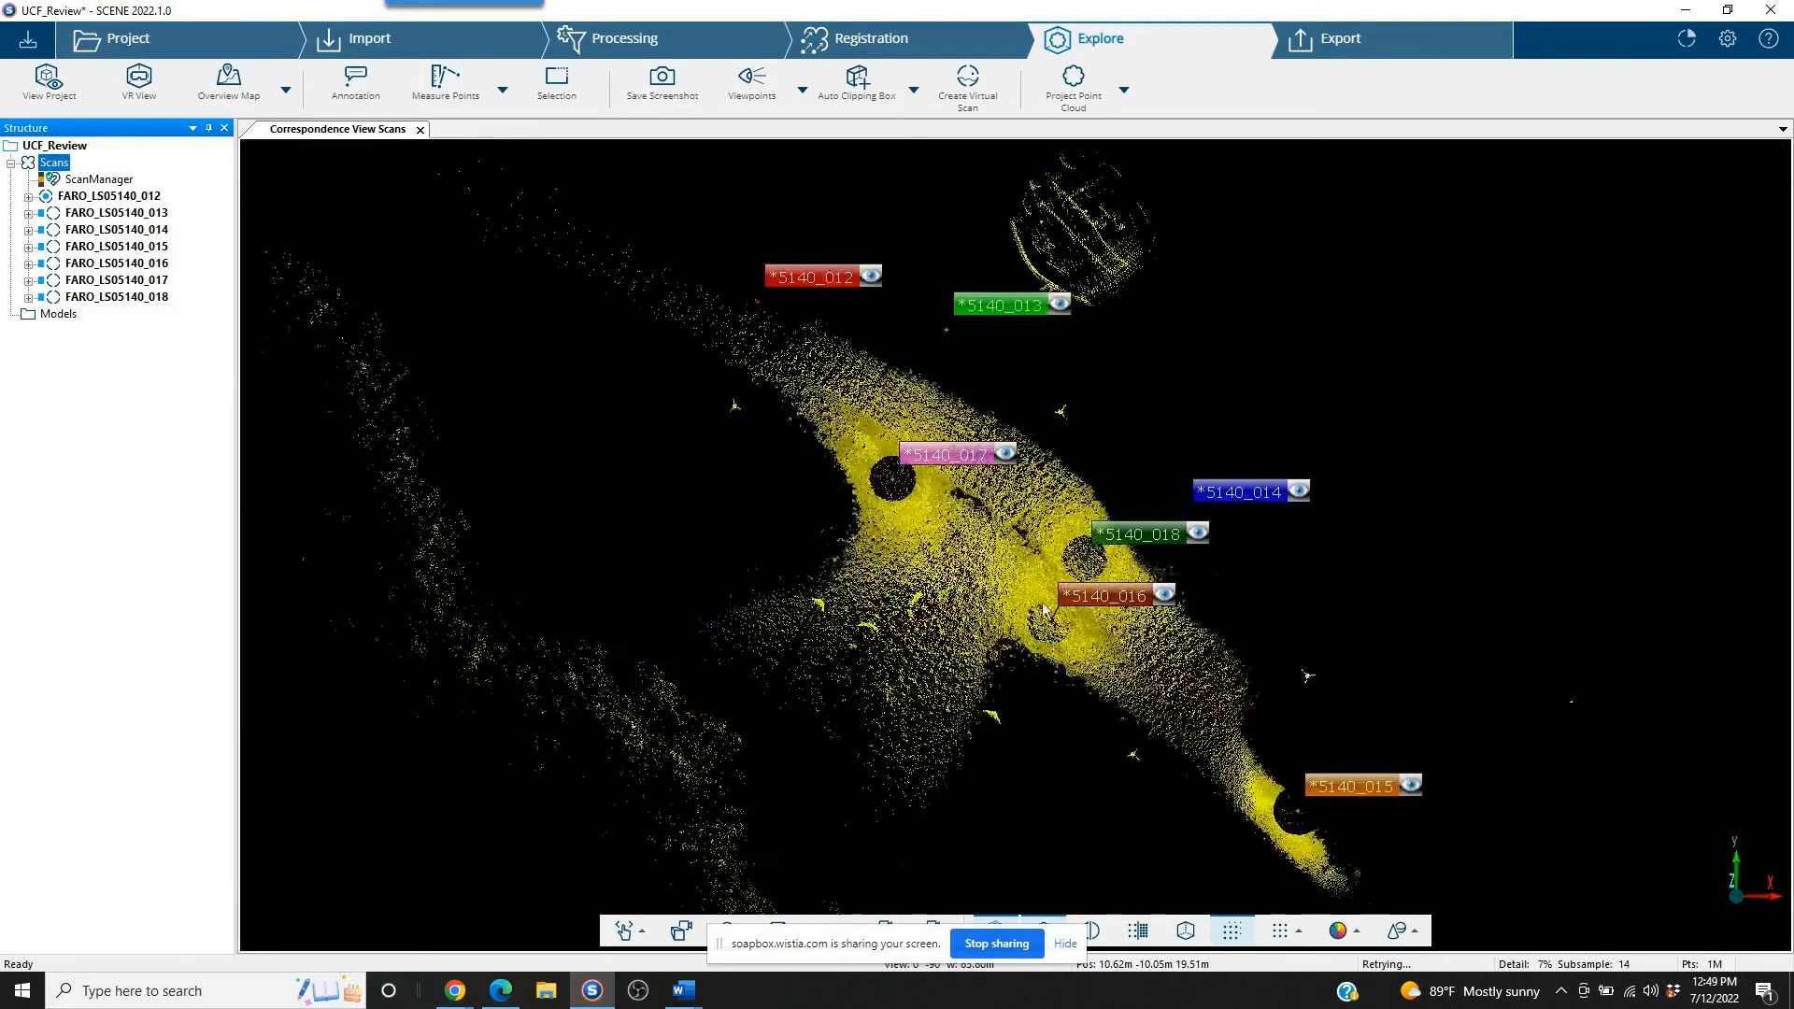
pyautogui.moveTo(897, 946); pyautogui.dragTo(325, 926)
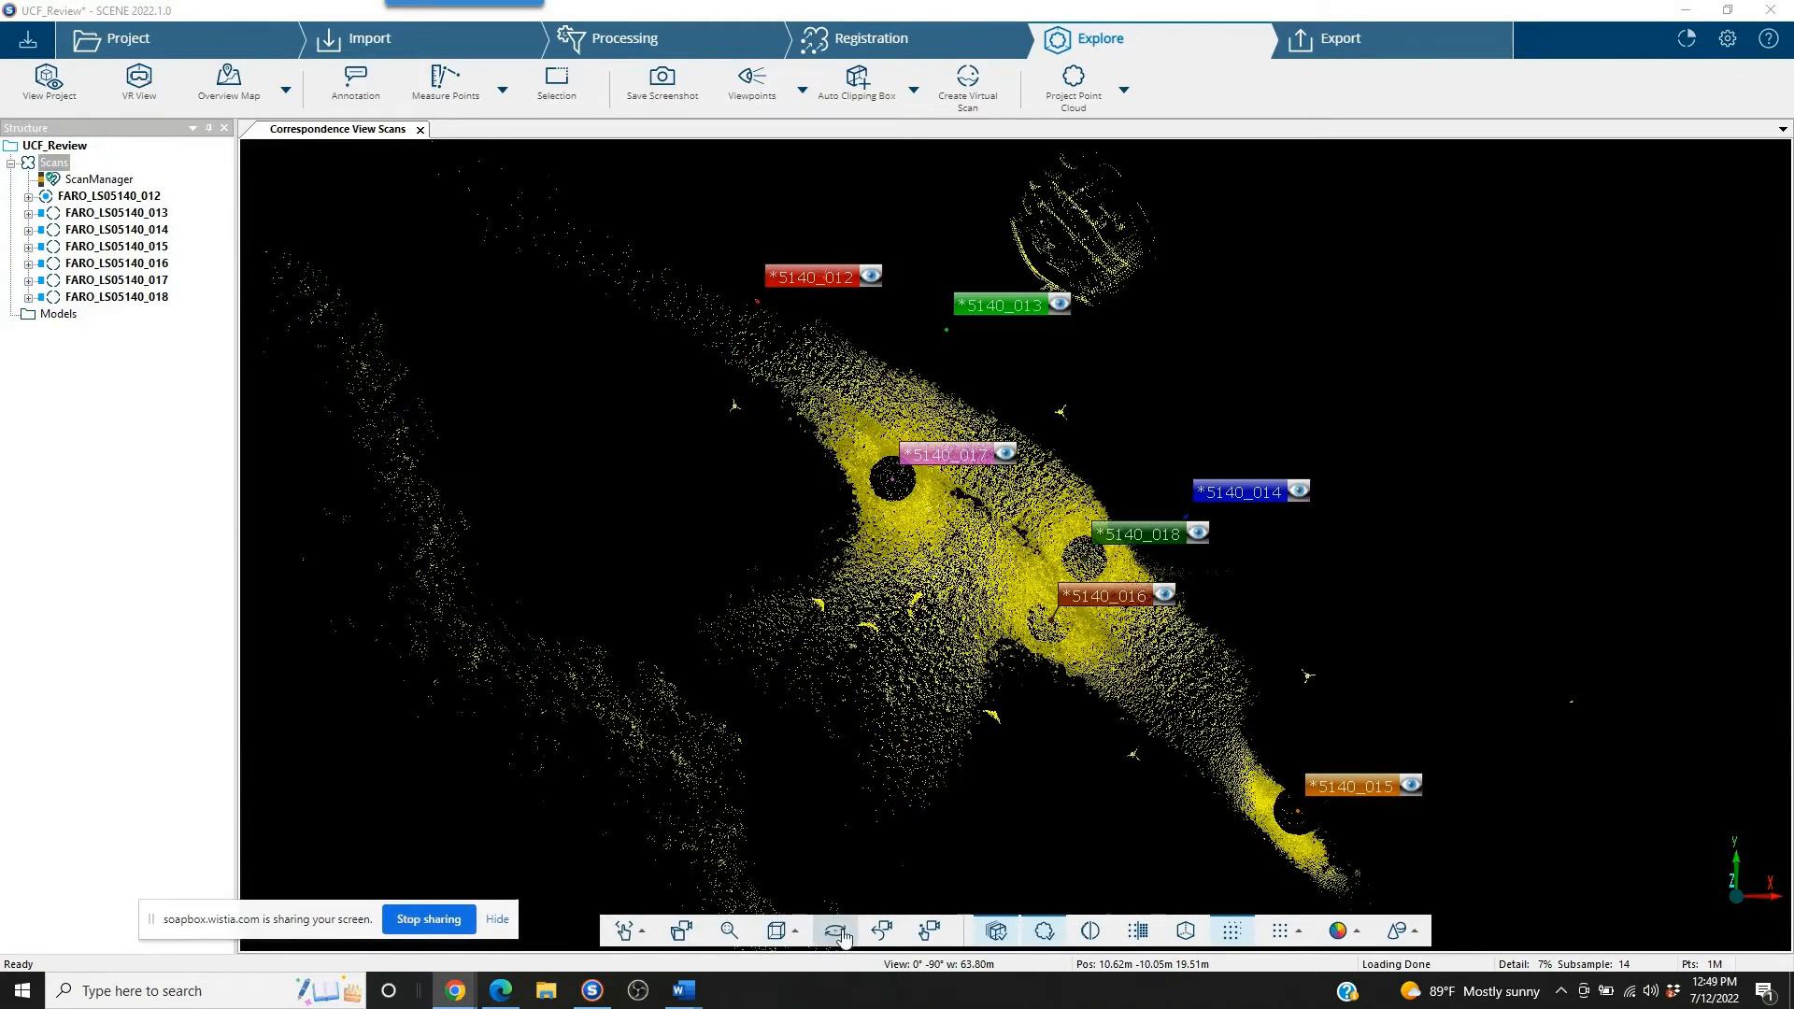
# Step: Lock rotation in the Correspondence View, shift the point cloud, and unlock rotation again
pyautogui.click(842, 934)
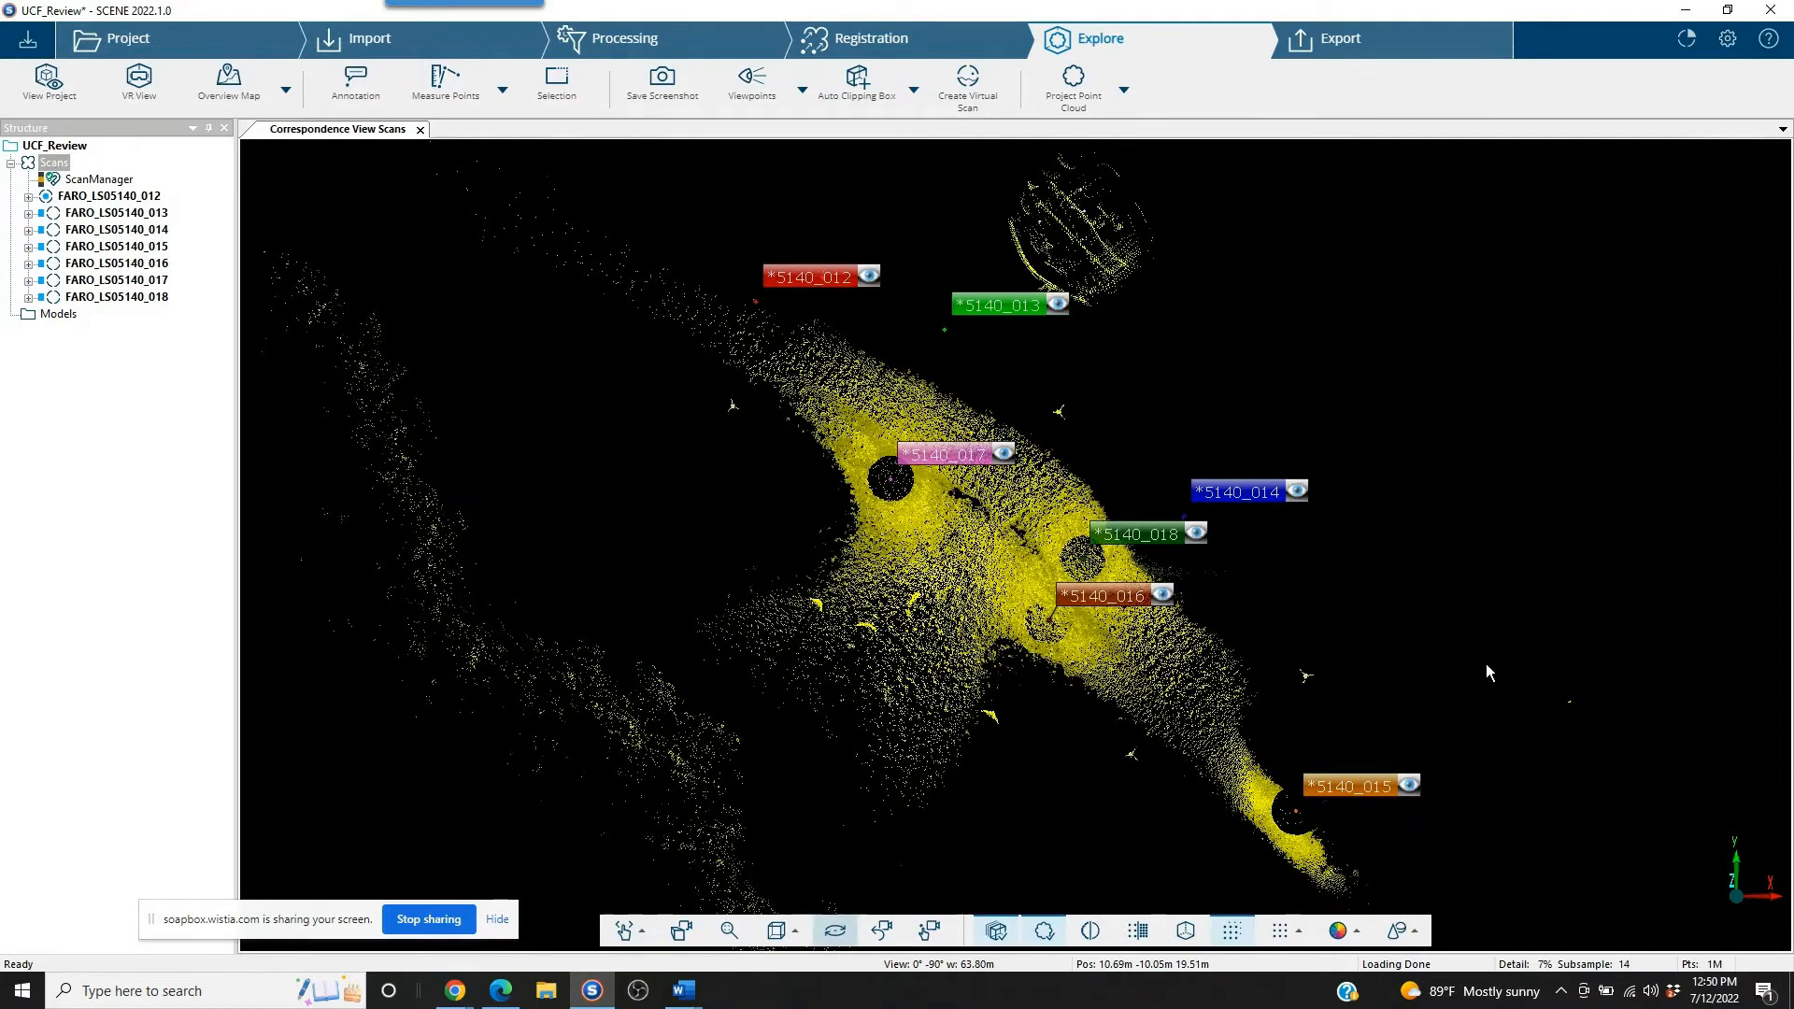
pyautogui.moveTo(1486, 665); pyautogui.dragTo(1505, 630)
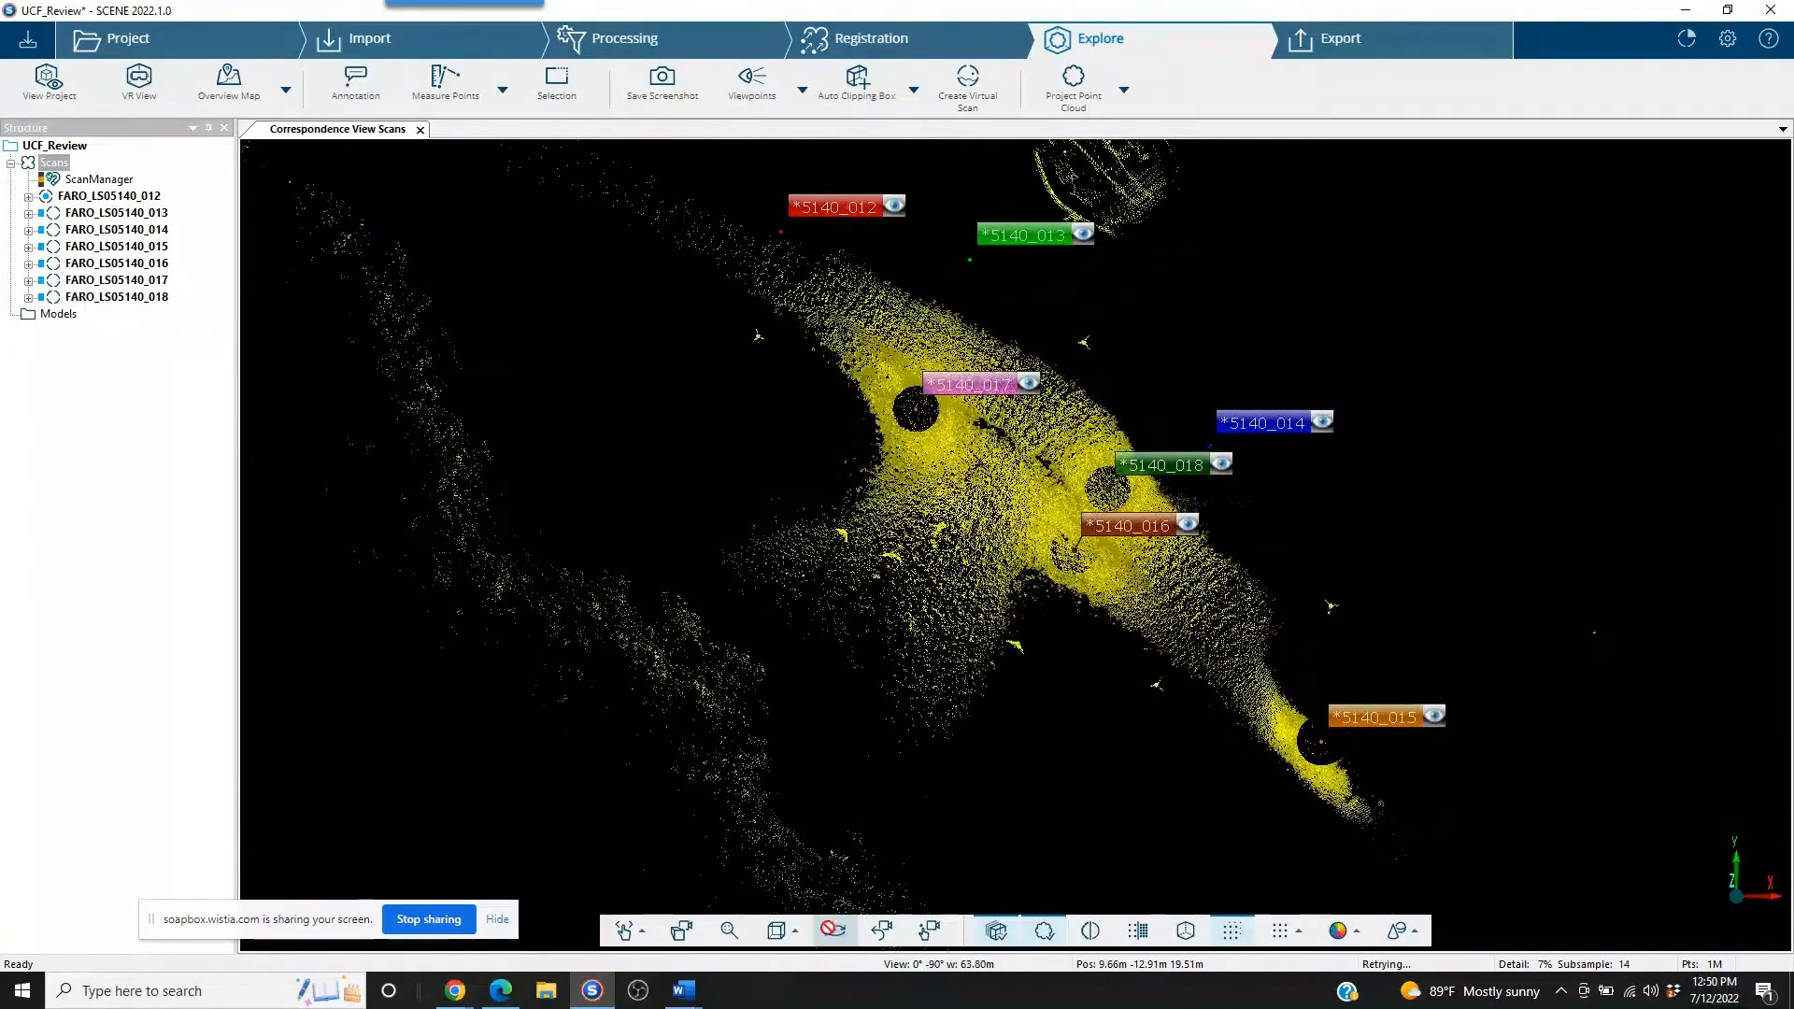
pyautogui.click(842, 934)
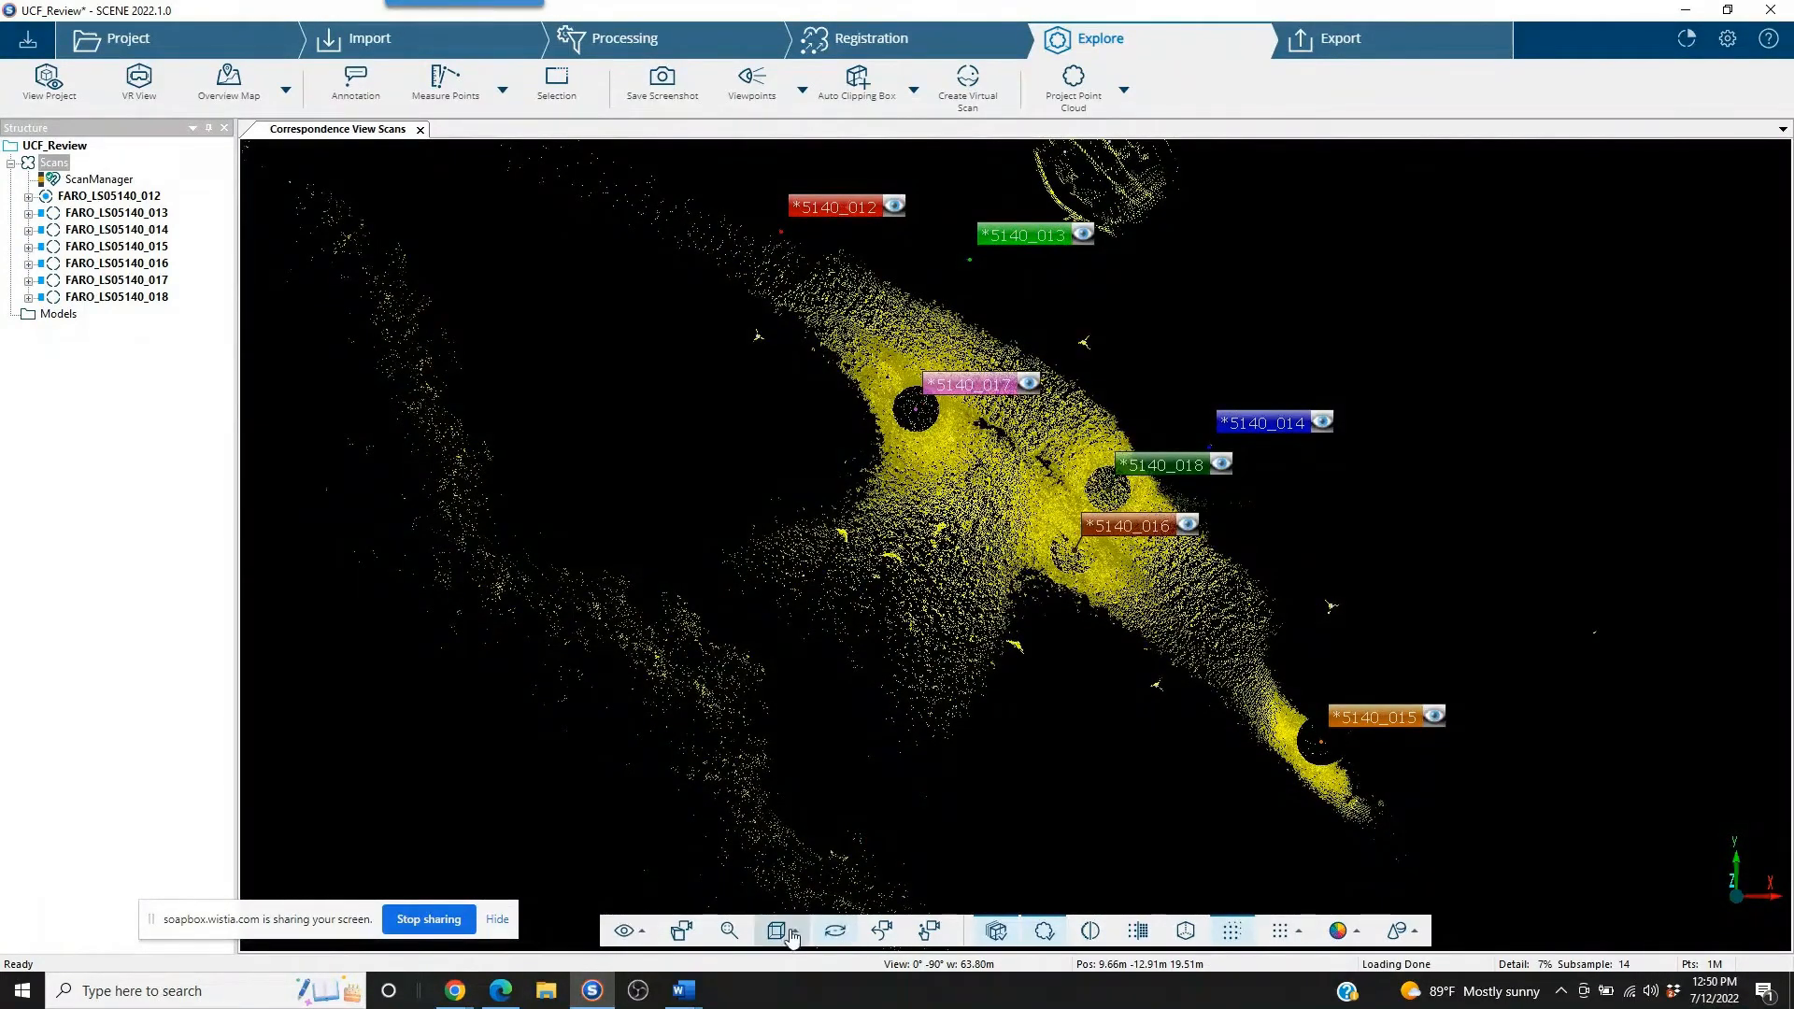
# Step: Switch the Correspondence View to a side view and examine the scans' alignment from the side, obliquely and around the scan positions
pyautogui.click(790, 932)
pyautogui.click(811, 762)
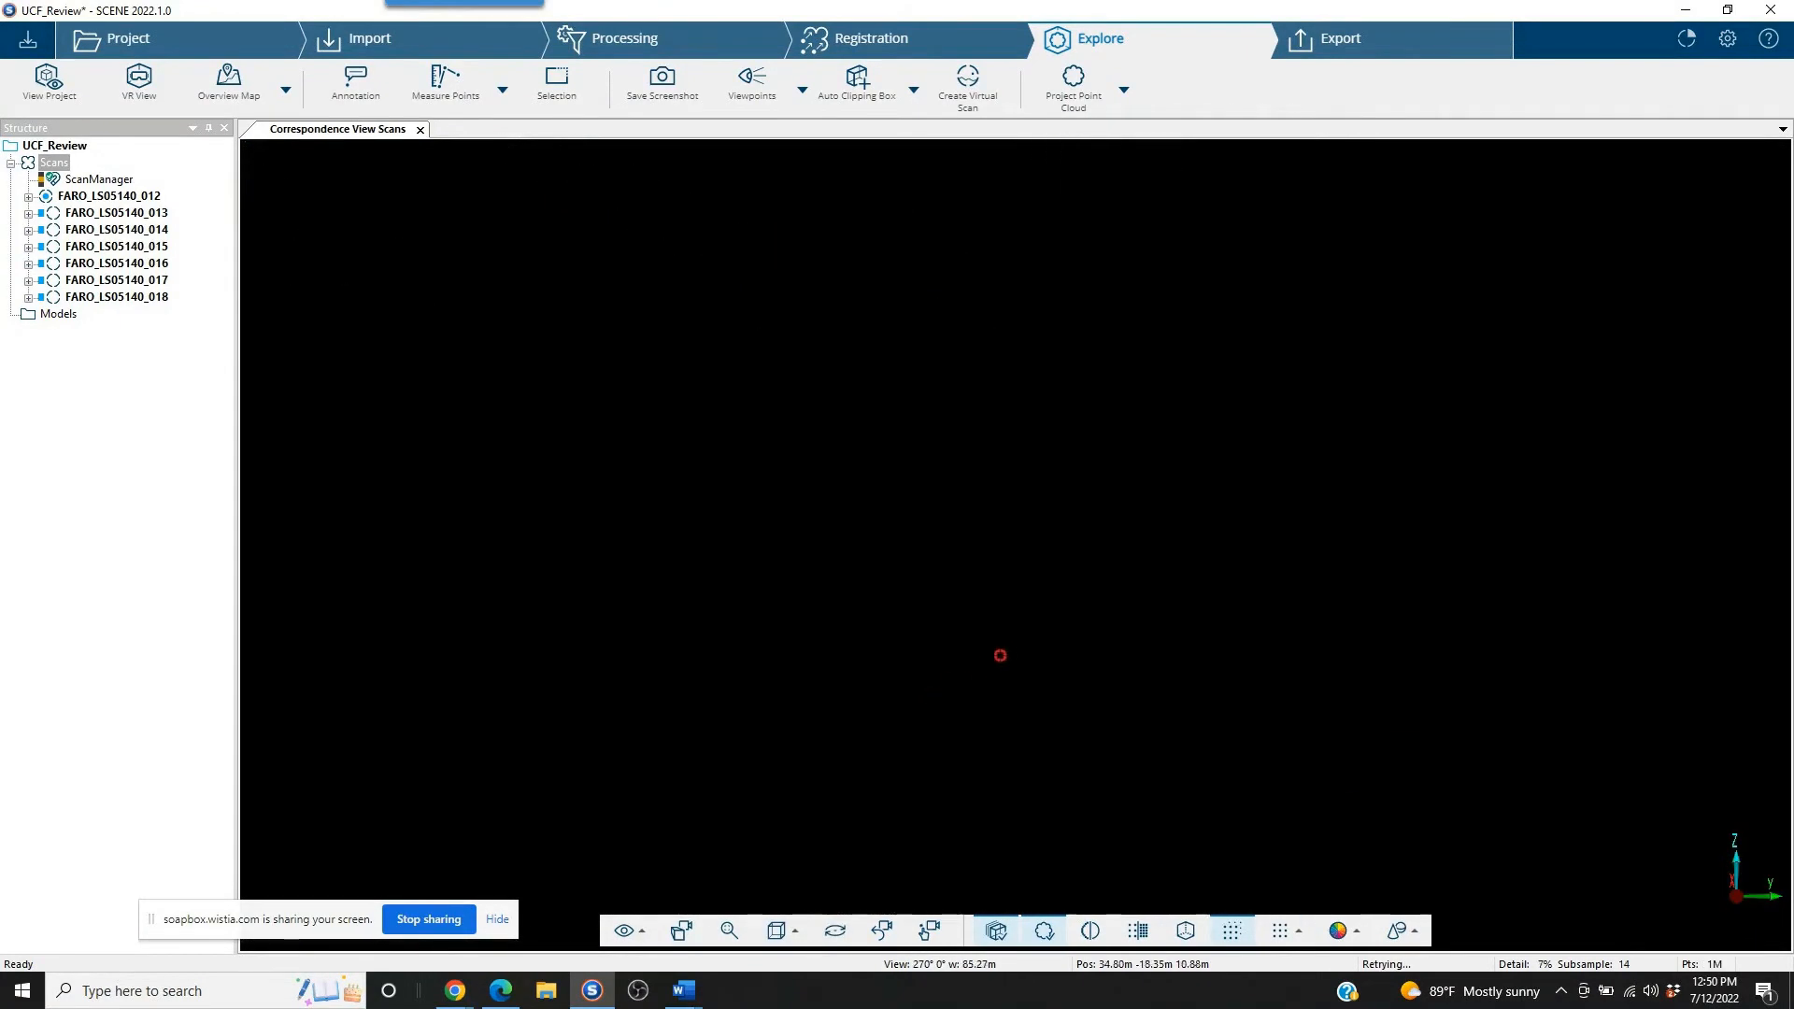
pyautogui.scroll(2, 1271, 584)
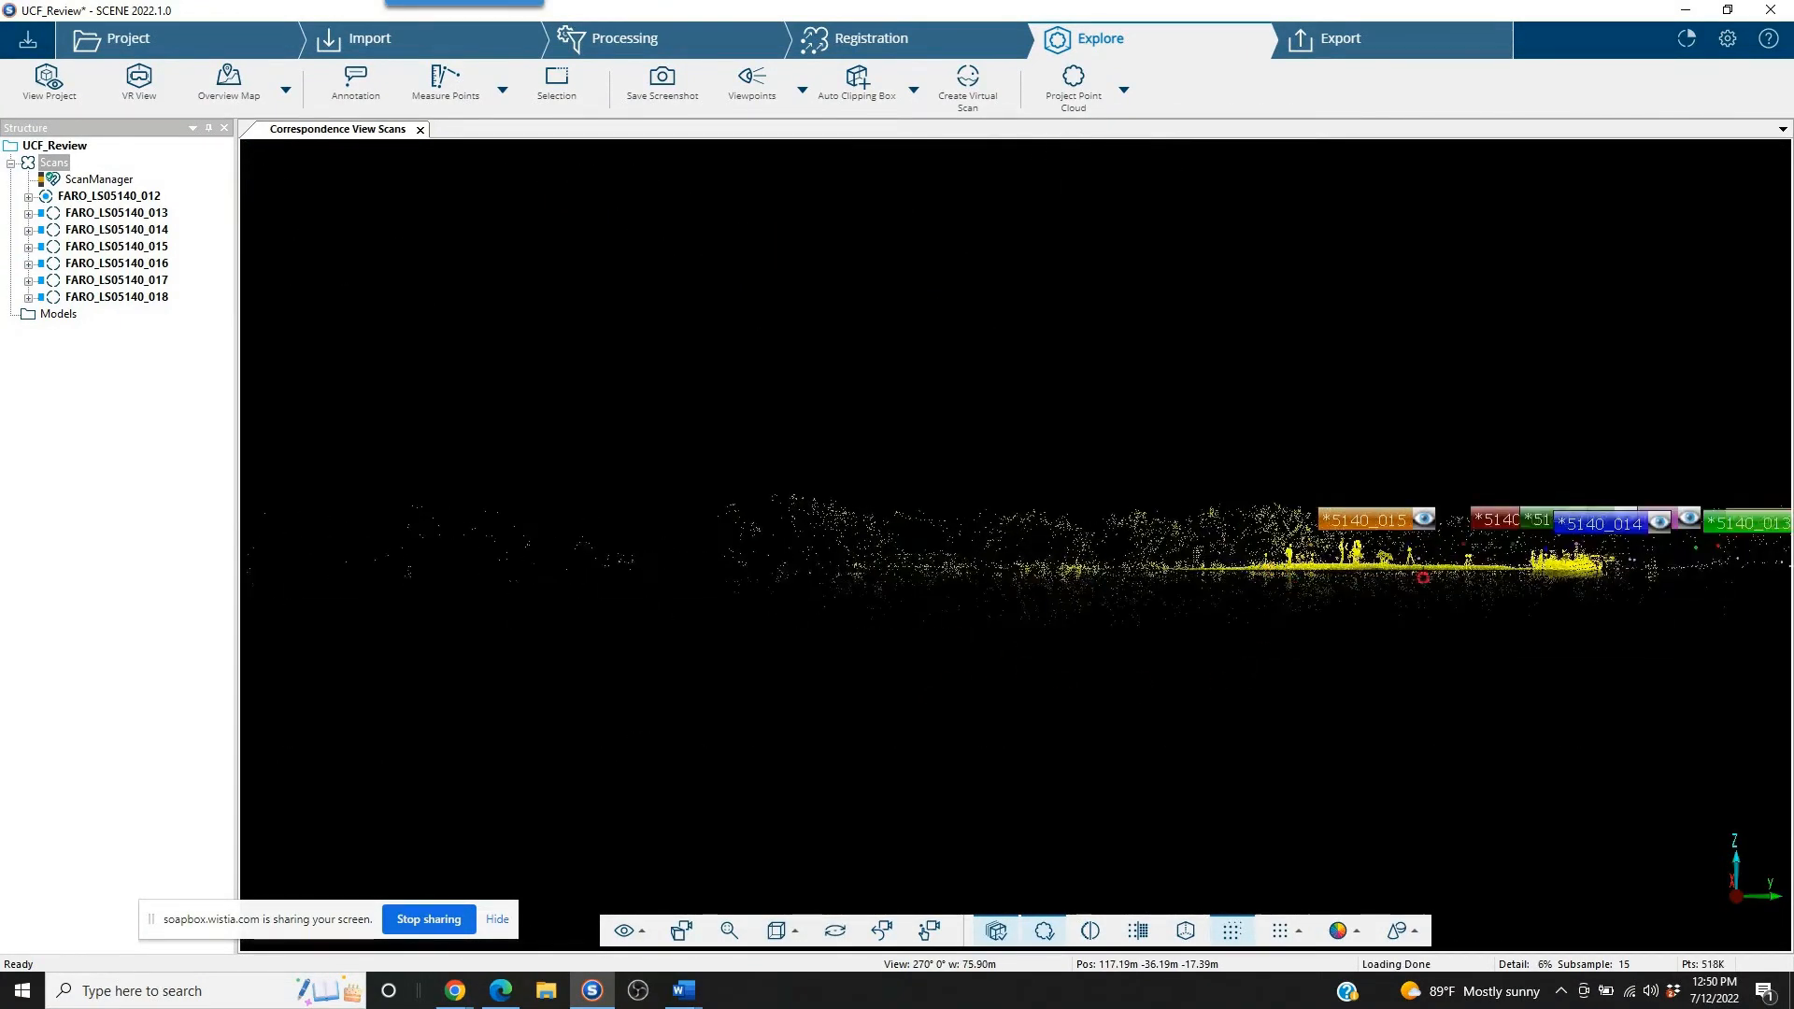
pyautogui.scroll(1, 716, 553)
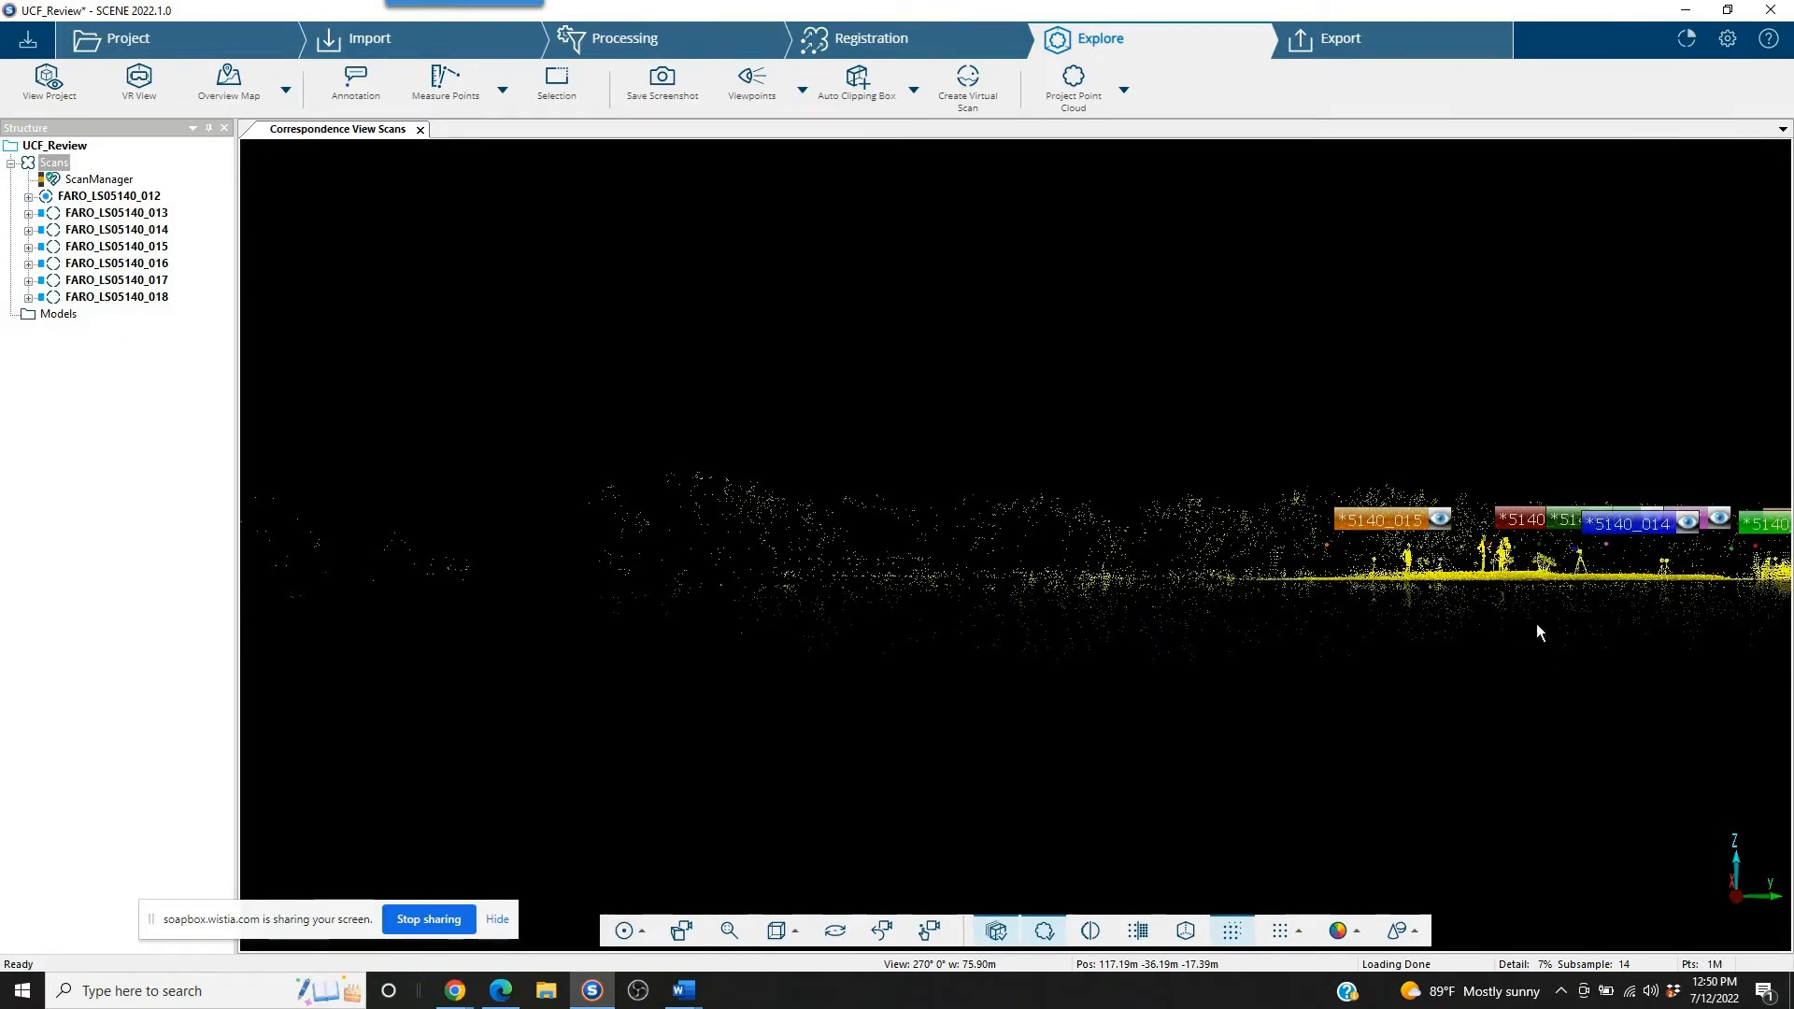
pyautogui.moveTo(1536, 624); pyautogui.dragTo(1493, 619)
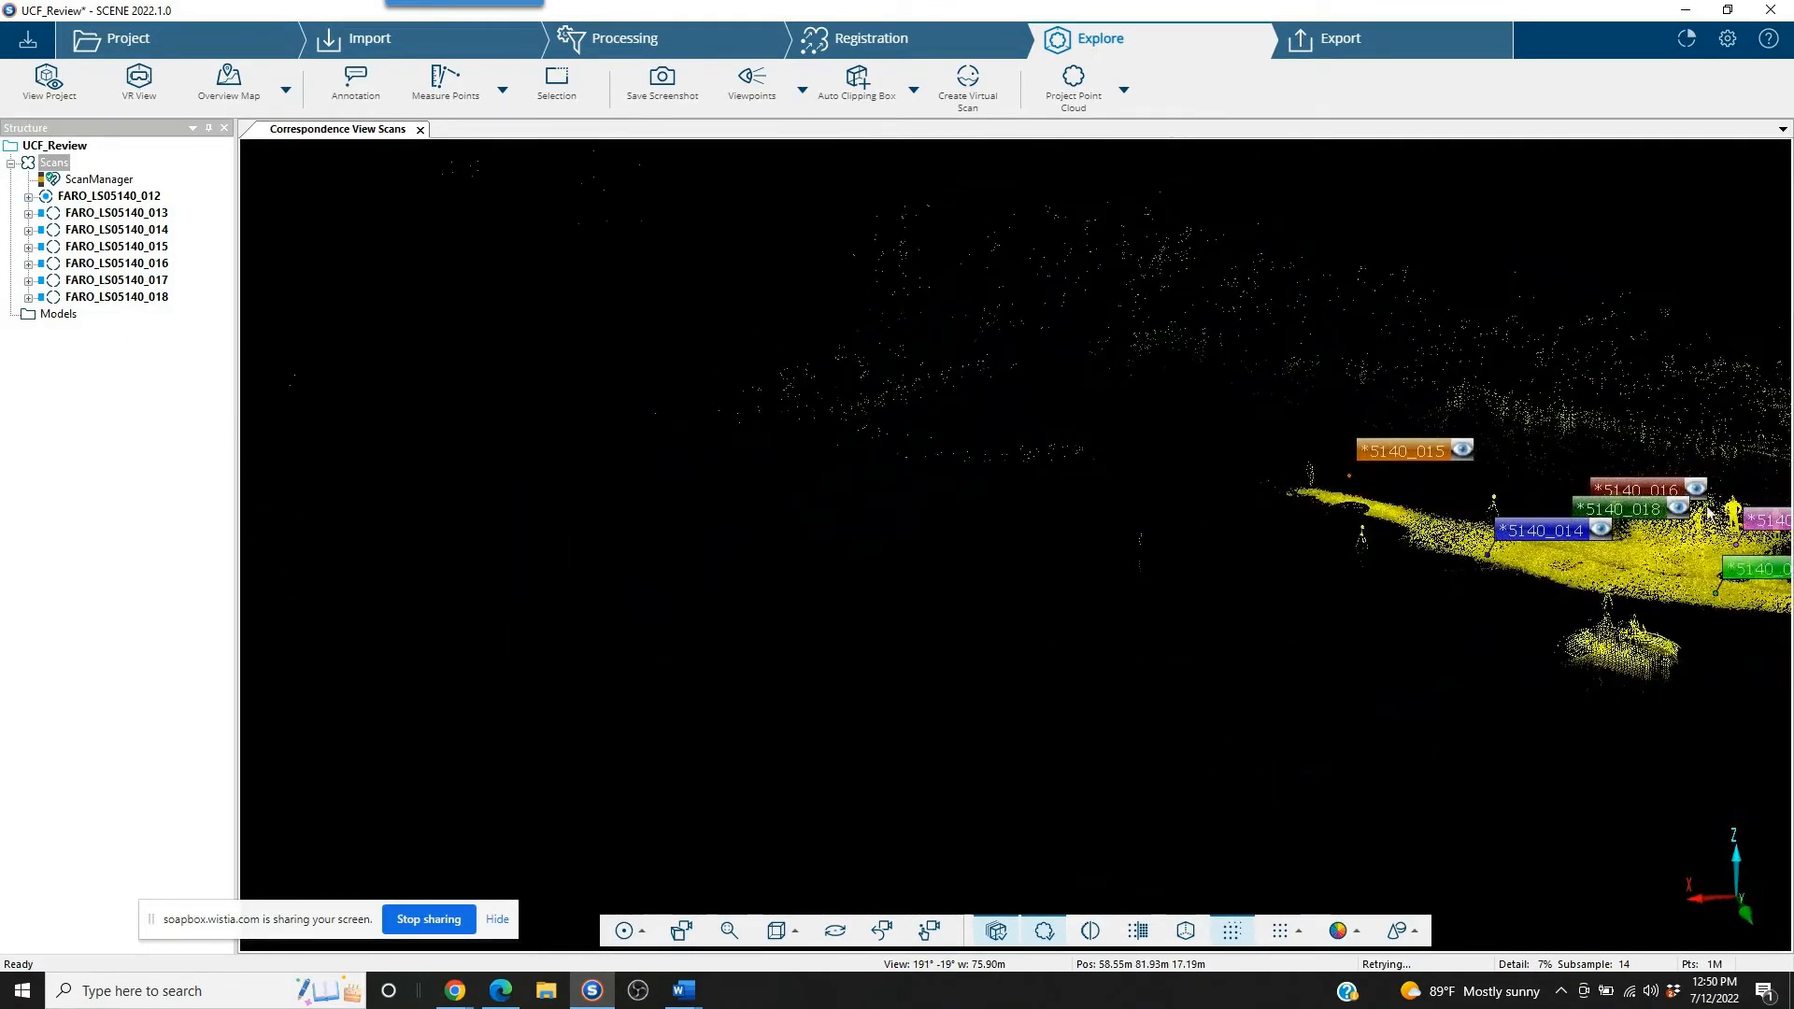
pyautogui.moveTo(1493, 619); pyautogui.dragTo(918, 561, button='right')
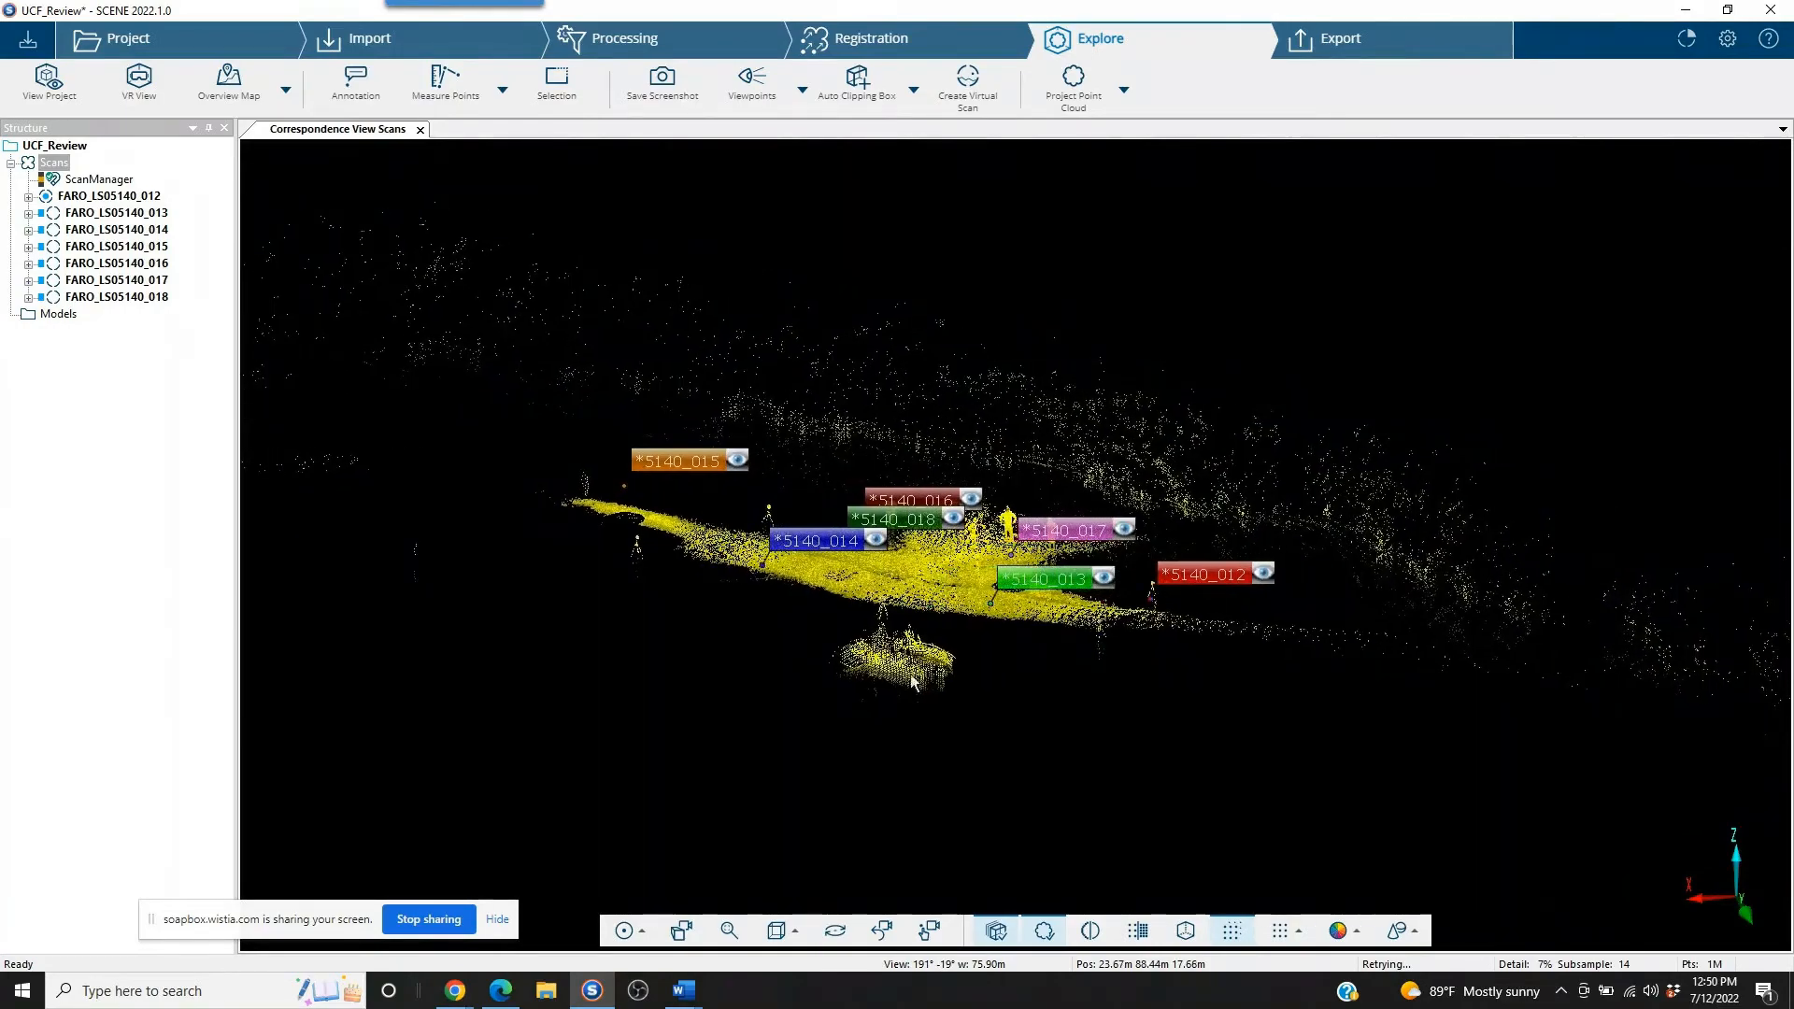
pyautogui.moveTo(1177, 724)
pyautogui.mouseDown()
pyautogui.moveTo(858, 843)
pyautogui.moveTo(529, 738)
pyautogui.moveTo(547, 648)
pyautogui.moveTo(520, 840)
pyautogui.mouseUp()
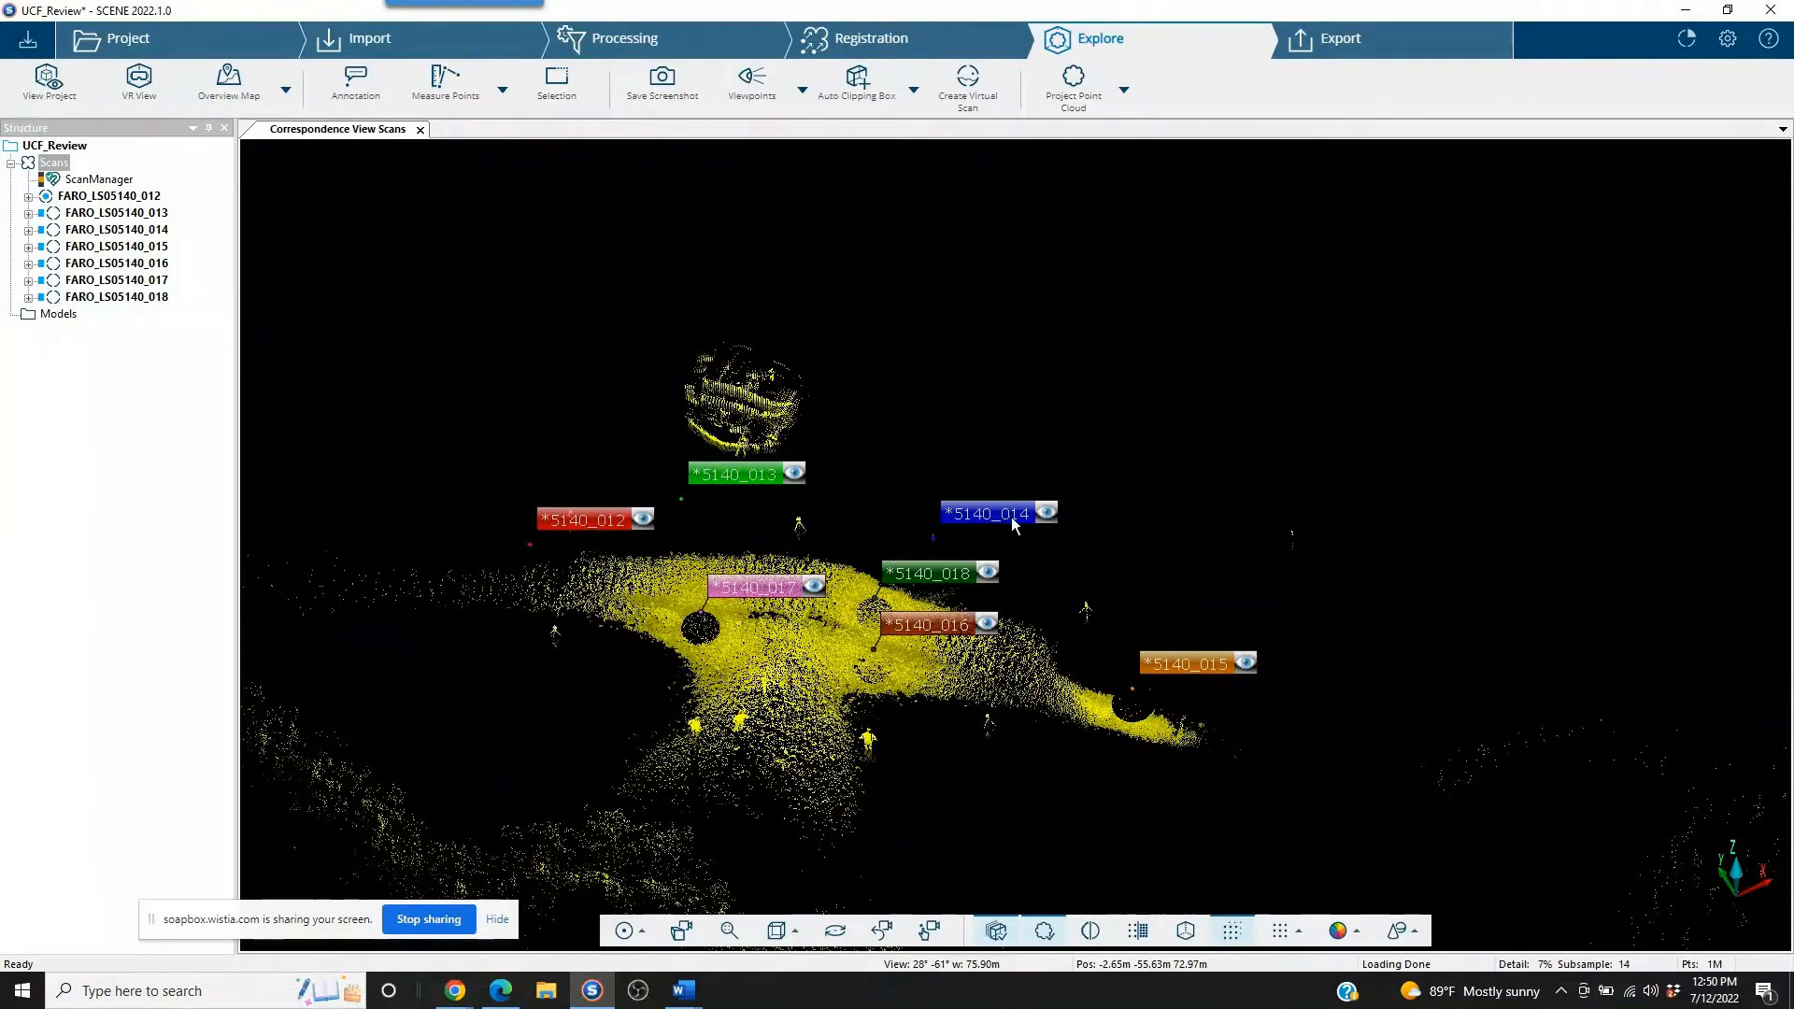
pyautogui.scroll(5, 972, 535)
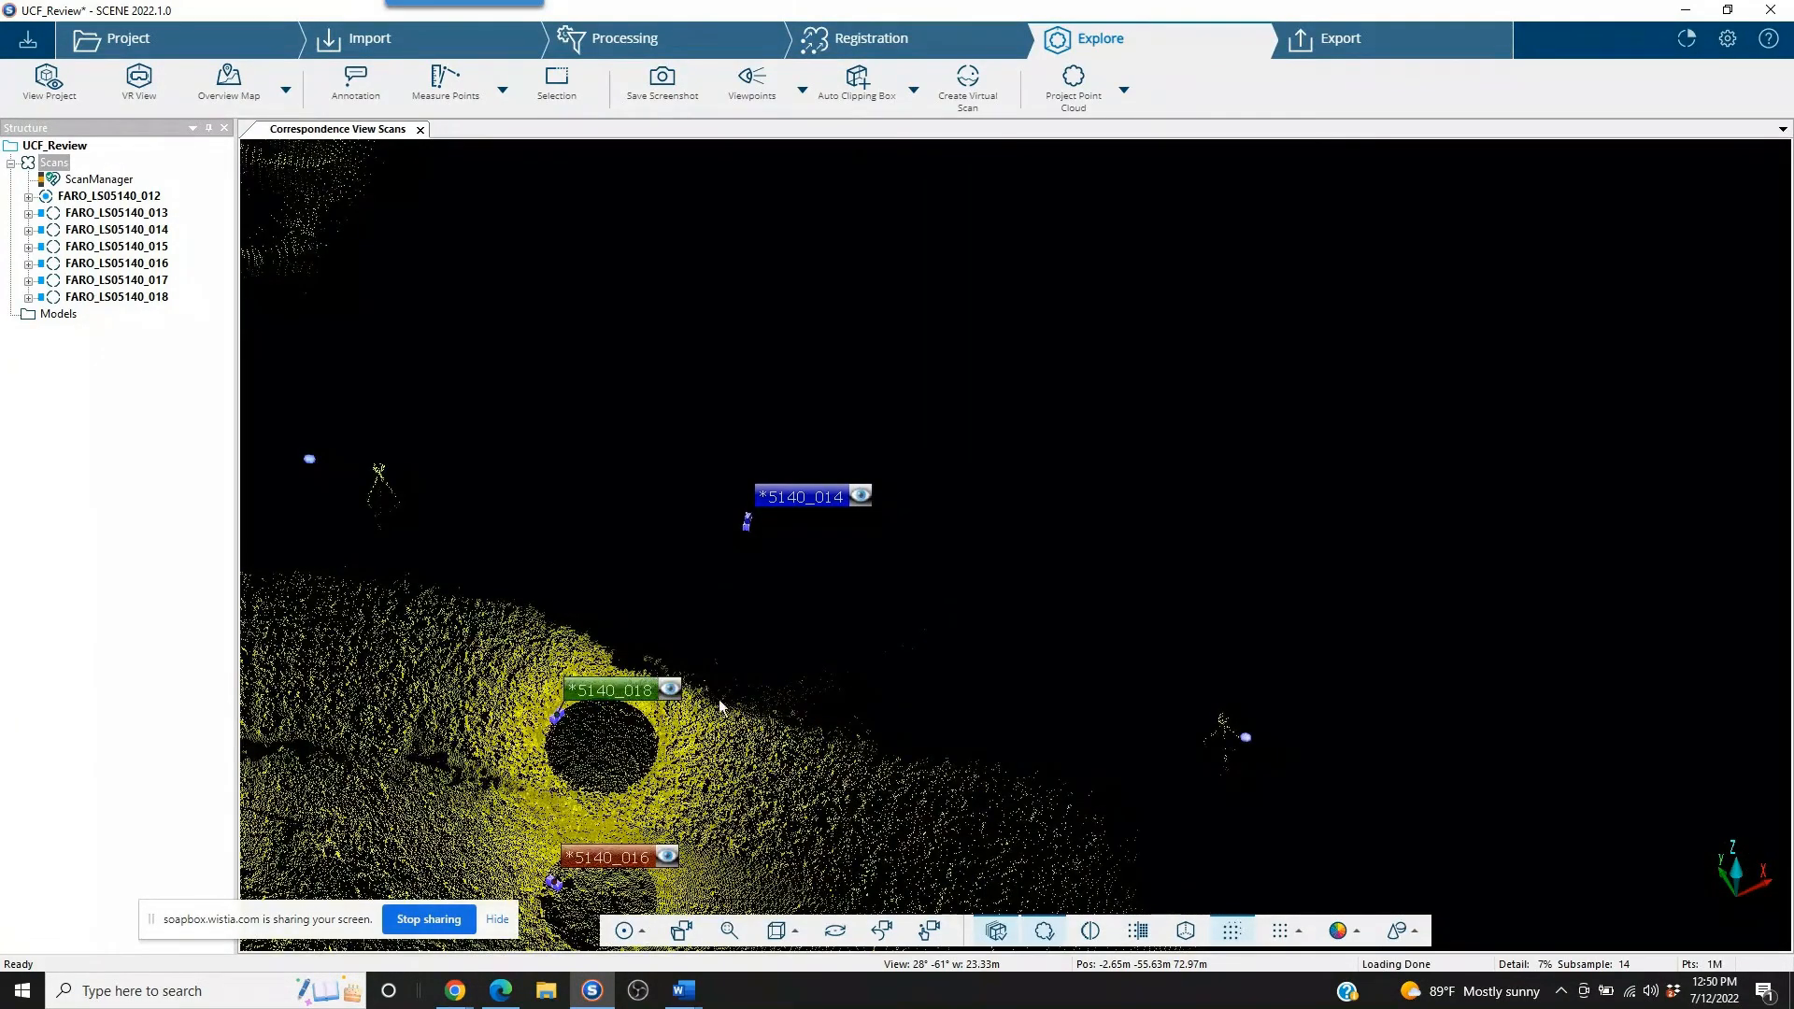
pyautogui.moveTo(720, 699); pyautogui.dragTo(1235, 399, button='right')
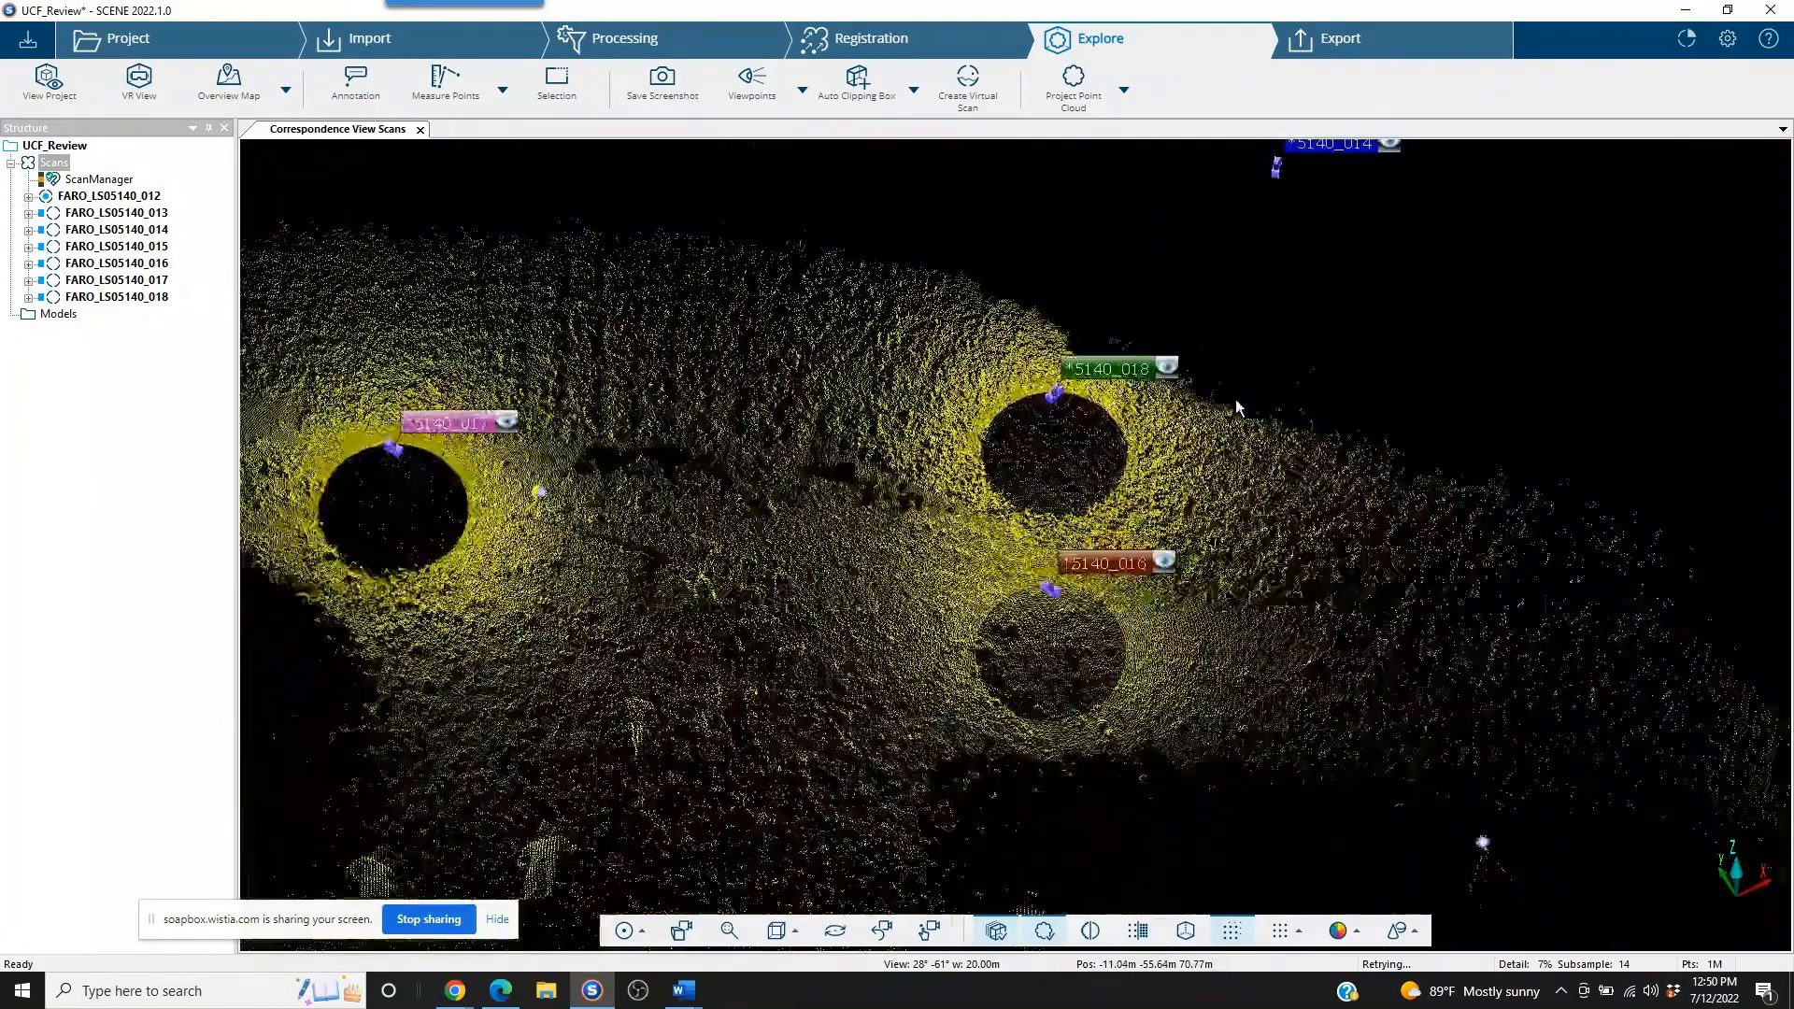
pyautogui.scroll(-5, 1282, 473)
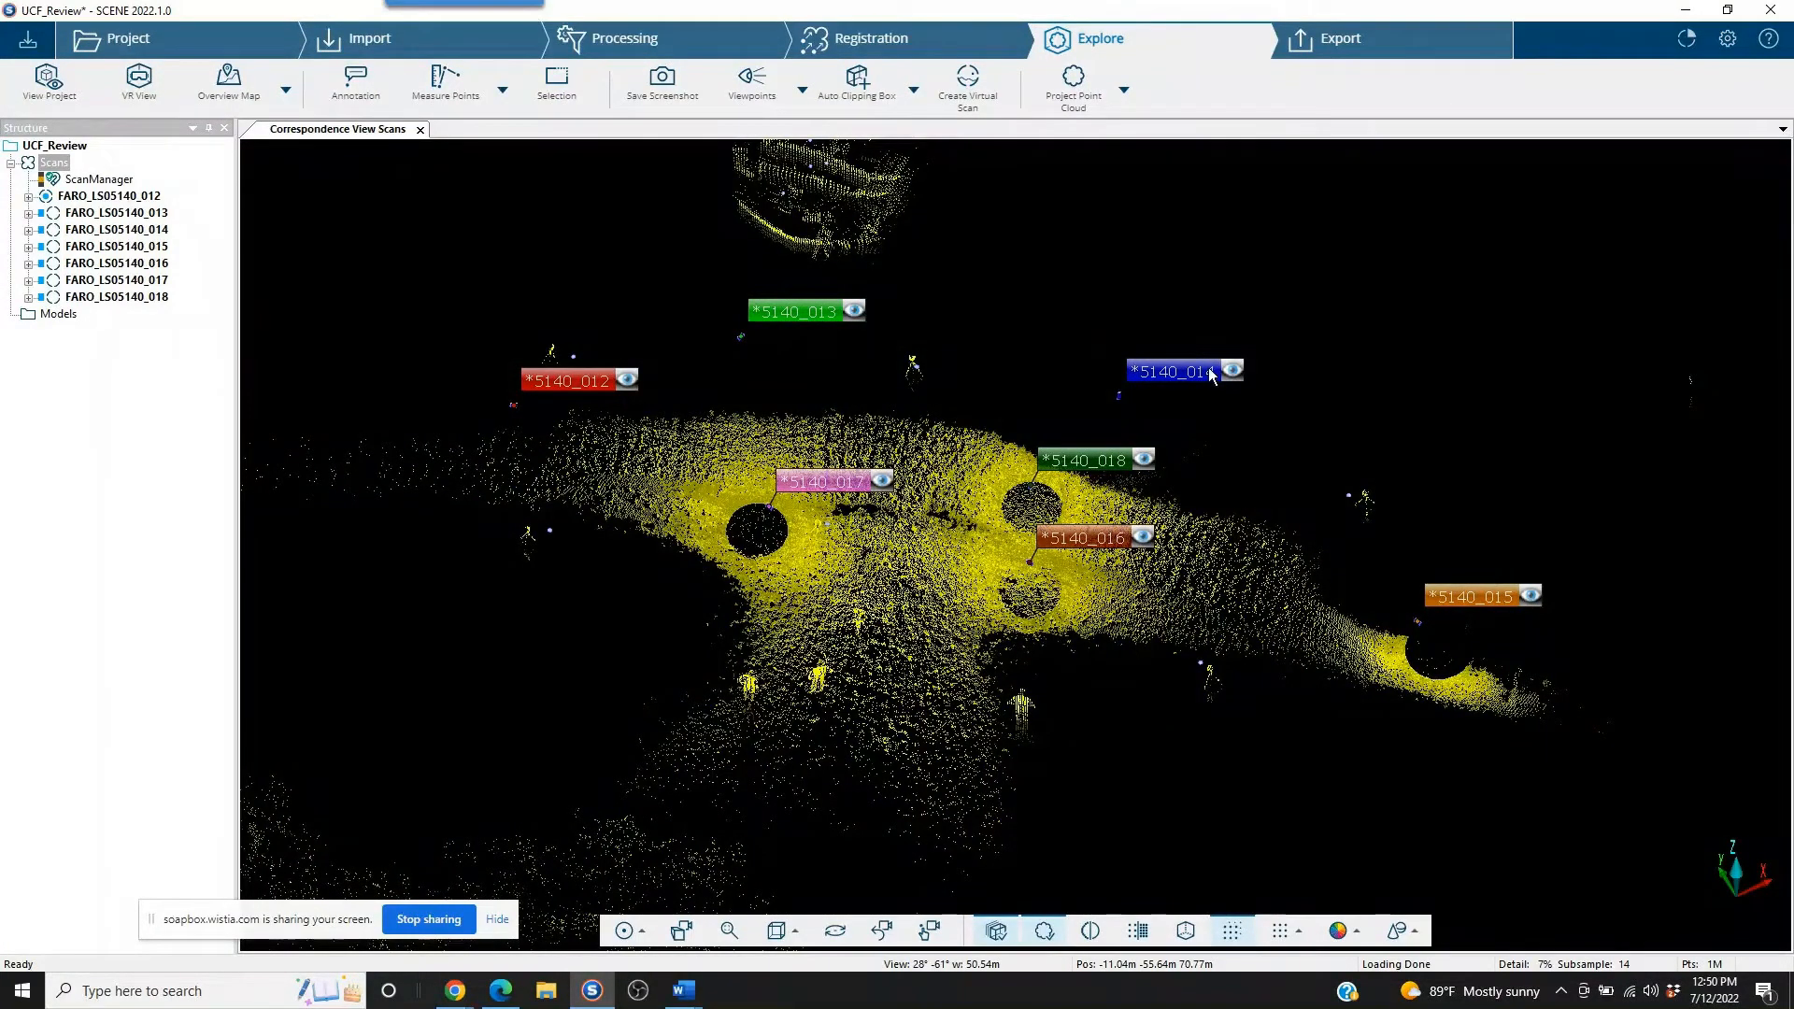
# Step: Open scan FARO_LS05140_014 on its own and examine the sphere markers on the tripods around the scanner
pyautogui.click(155, 231)
pyautogui.doubleClick(154, 233)
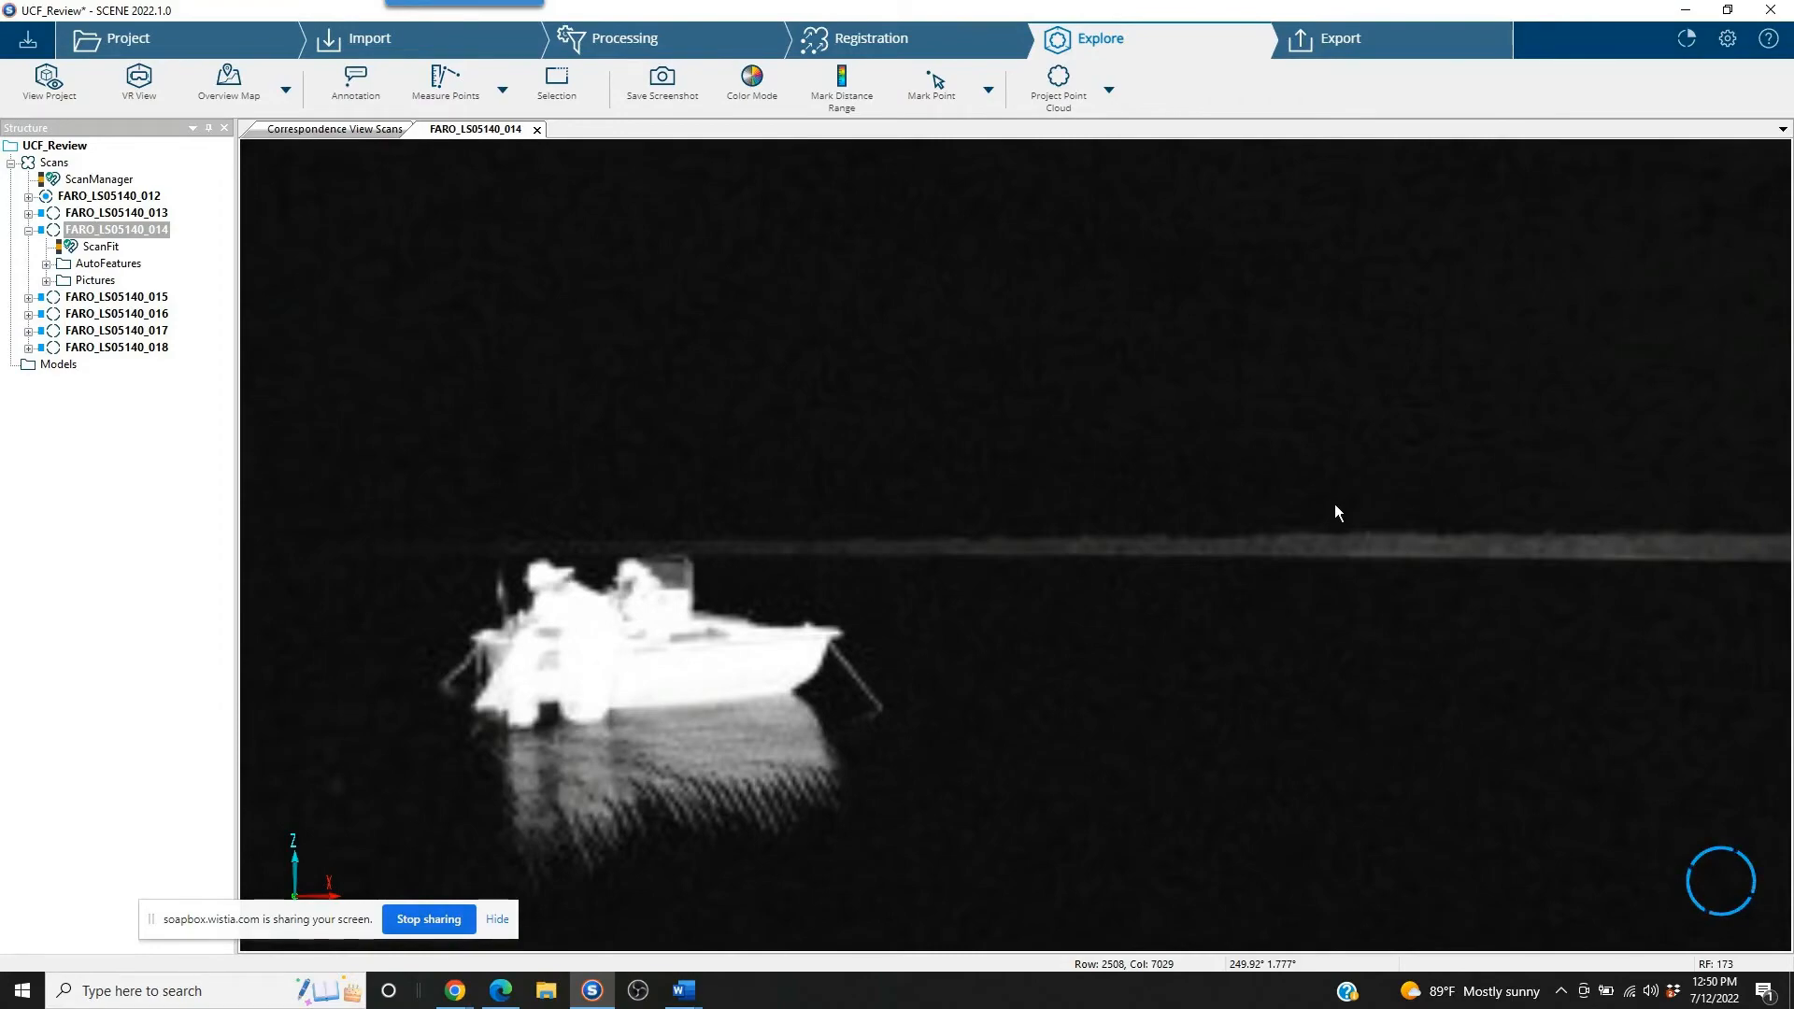
pyautogui.moveTo(1229, 512); pyautogui.dragTo(309, 464)
pyautogui.moveTo(801, 520); pyautogui.dragTo(405, 501)
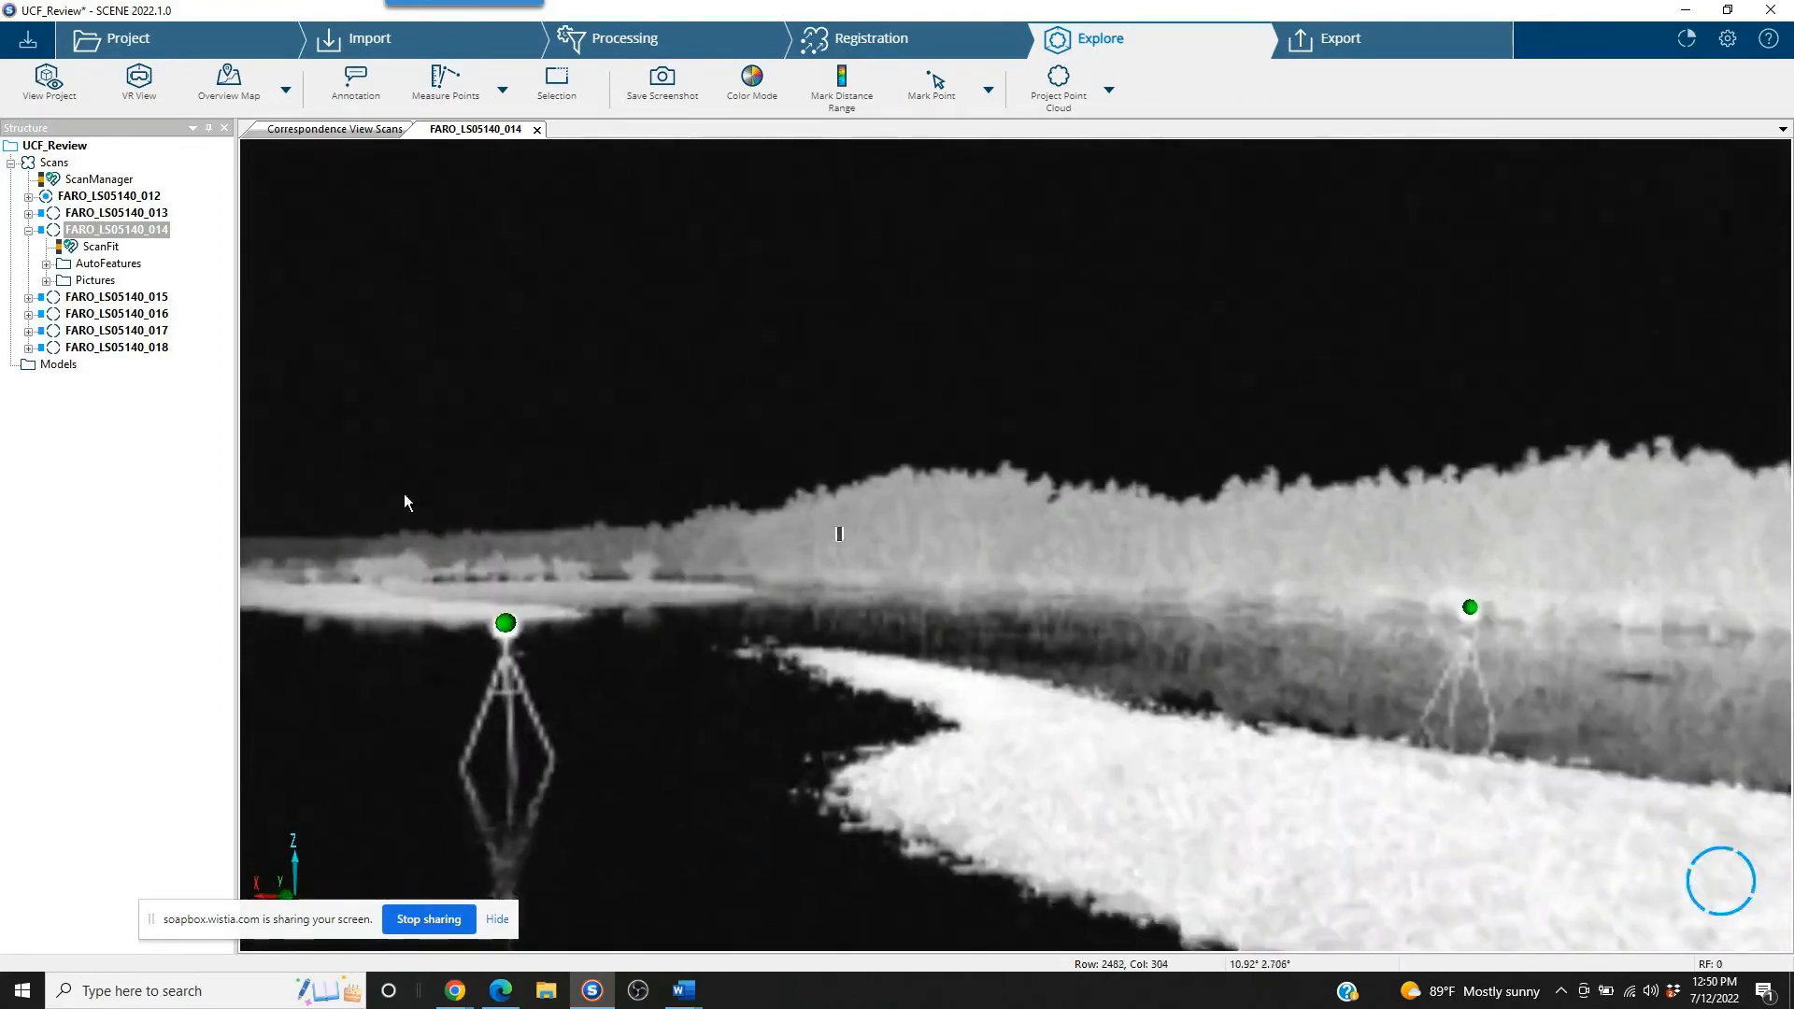
pyautogui.moveTo(1410, 589)
pyautogui.mouseDown()
pyautogui.moveTo(1161, 412)
pyautogui.moveTo(1173, 333)
pyautogui.moveTo(1209, 496)
pyautogui.moveTo(1309, 280)
pyautogui.moveTo(1345, 573)
pyautogui.moveTo(1581, 560)
pyautogui.moveTo(1324, 598)
pyautogui.moveTo(1121, 581)
pyautogui.moveTo(1034, 614)
pyautogui.moveTo(1231, 540)
pyautogui.moveTo(1281, 473)
pyautogui.moveTo(1116, 524)
pyautogui.mouseUp()
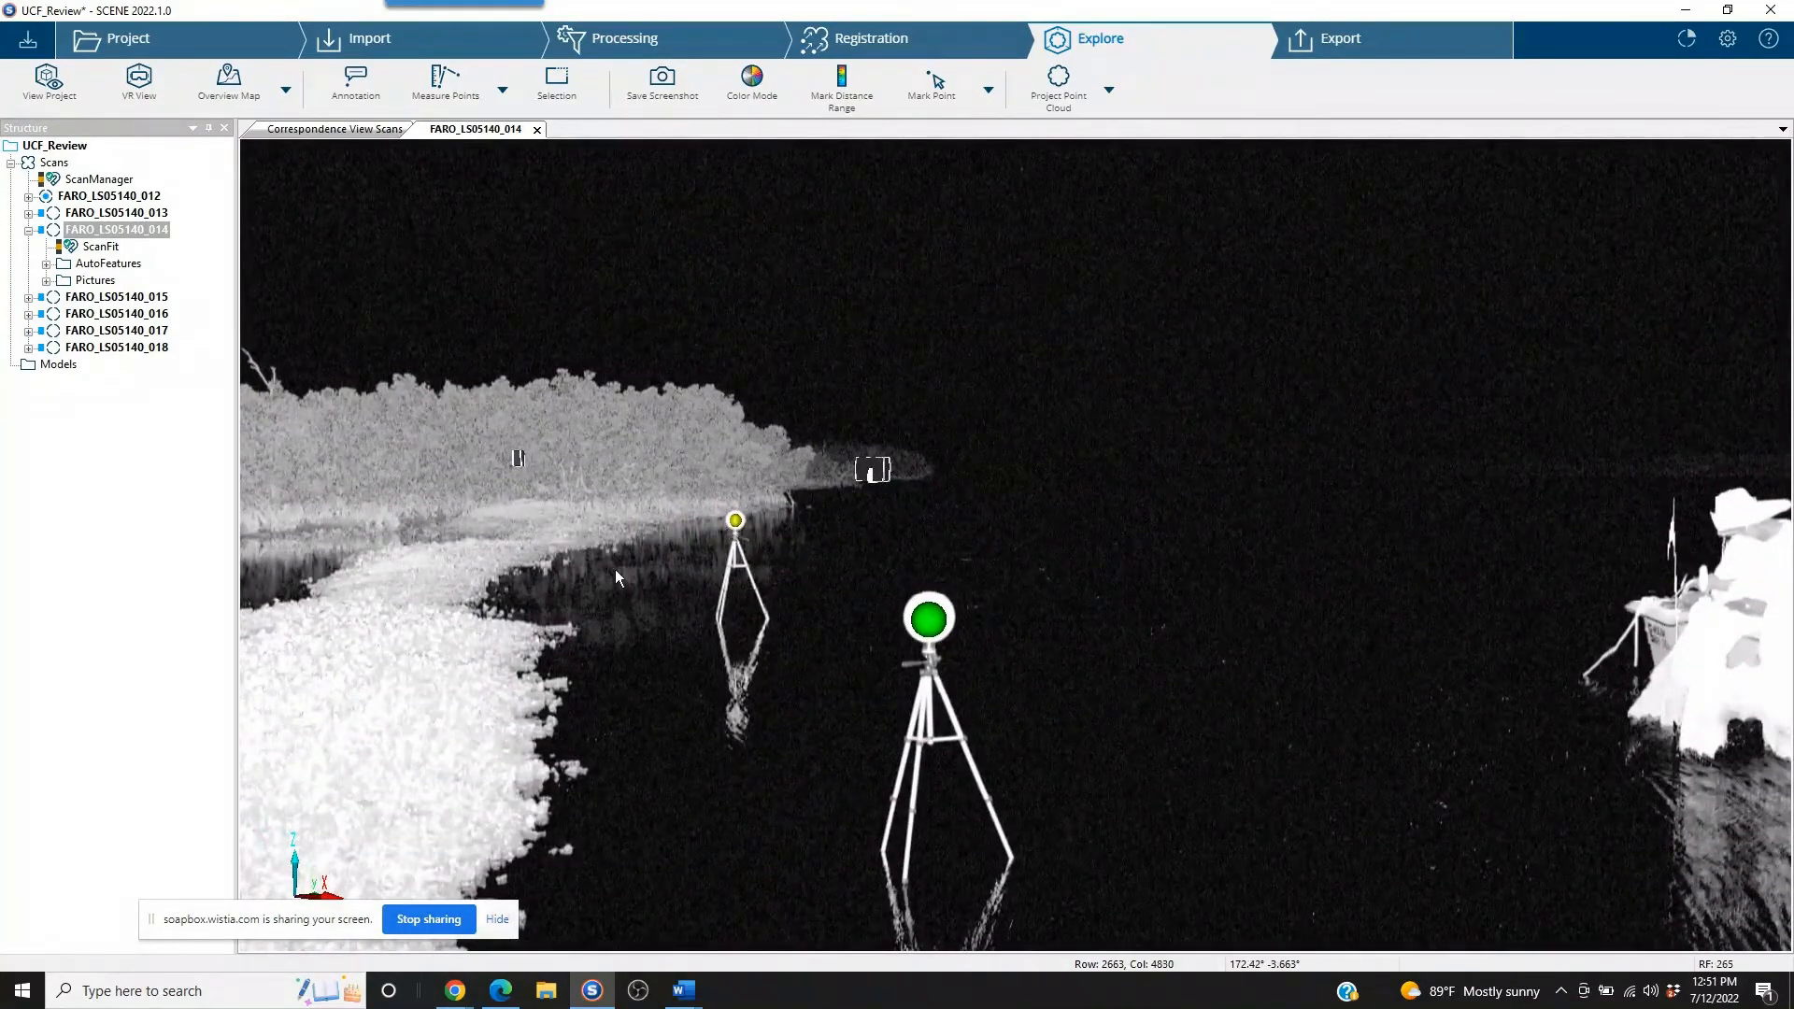
pyautogui.moveTo(614, 569); pyautogui.dragTo(759, 603)
pyautogui.moveTo(1016, 633)
pyautogui.mouseDown()
pyautogui.moveTo(1252, 641)
pyautogui.moveTo(799, 615)
pyautogui.moveTo(1153, 585)
pyautogui.moveTo(1291, 551)
pyautogui.moveTo(1084, 502)
pyautogui.moveTo(1168, 491)
pyautogui.moveTo(603, 480)
pyautogui.mouseUp()
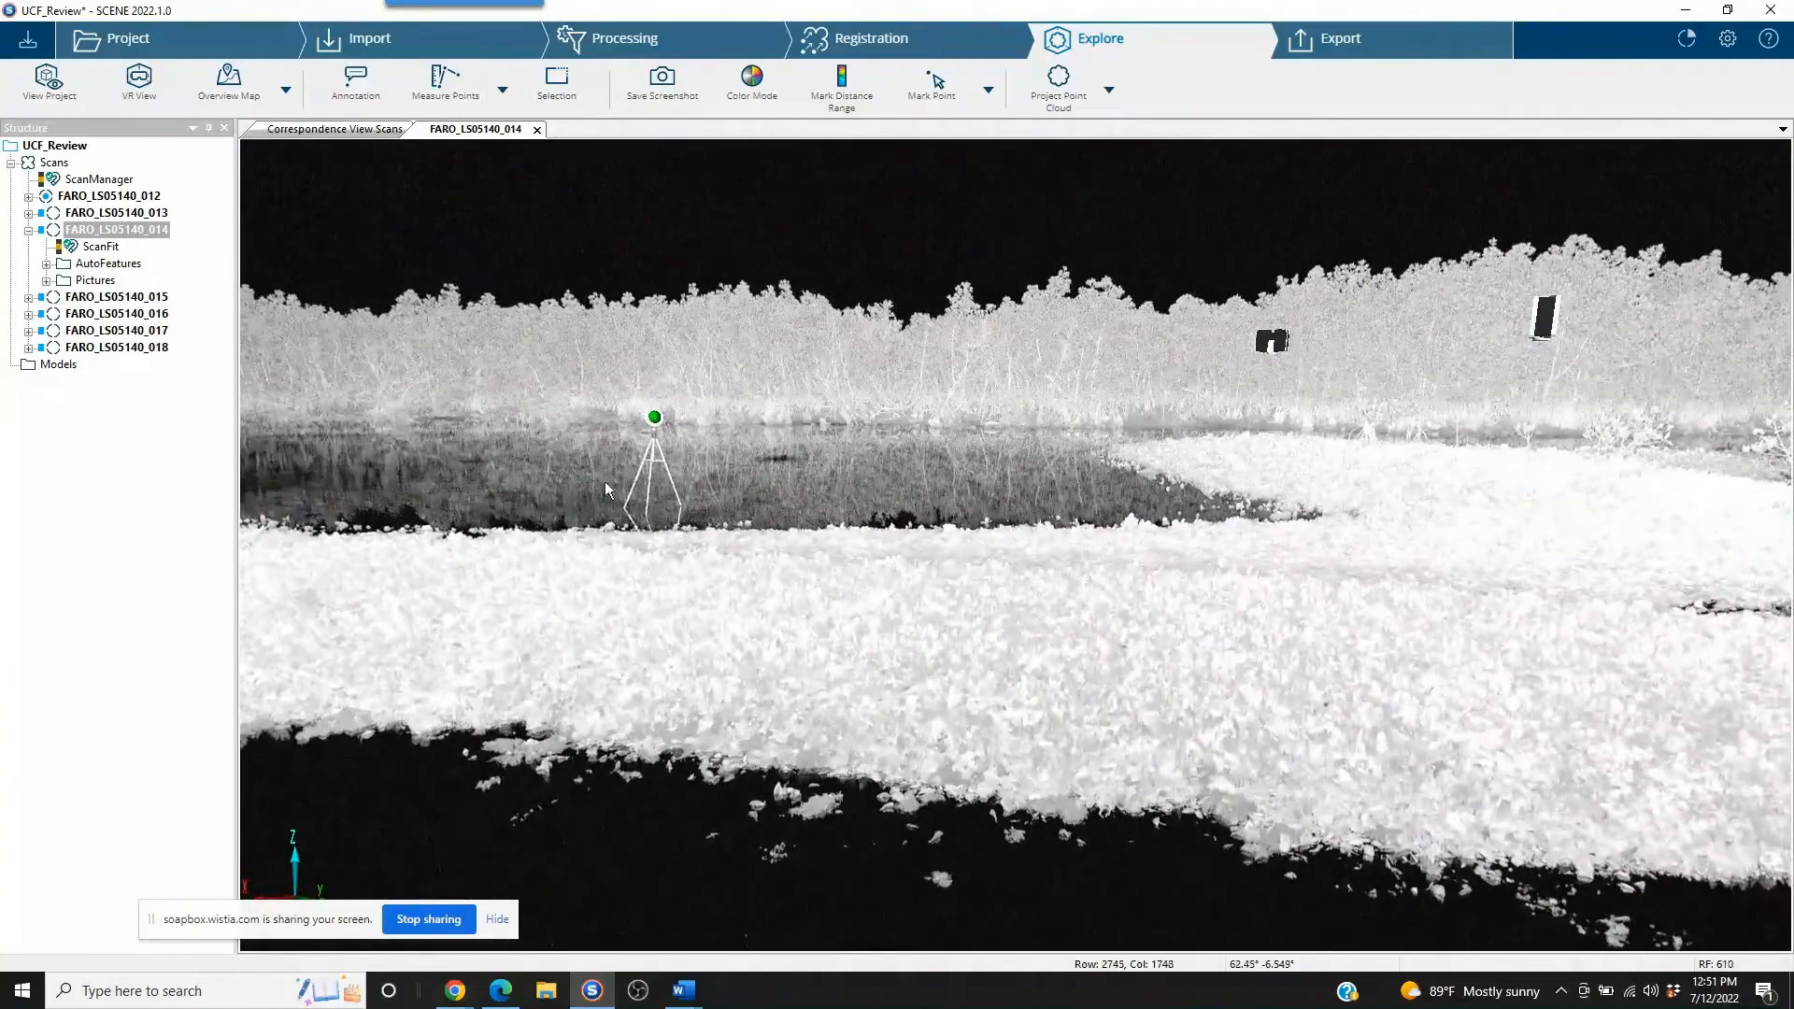
# Step: Open scan FARO_LS05140_015 and examine the sphere markers on the shoreline tripods and the boat
pyautogui.doubleClick(119, 299)
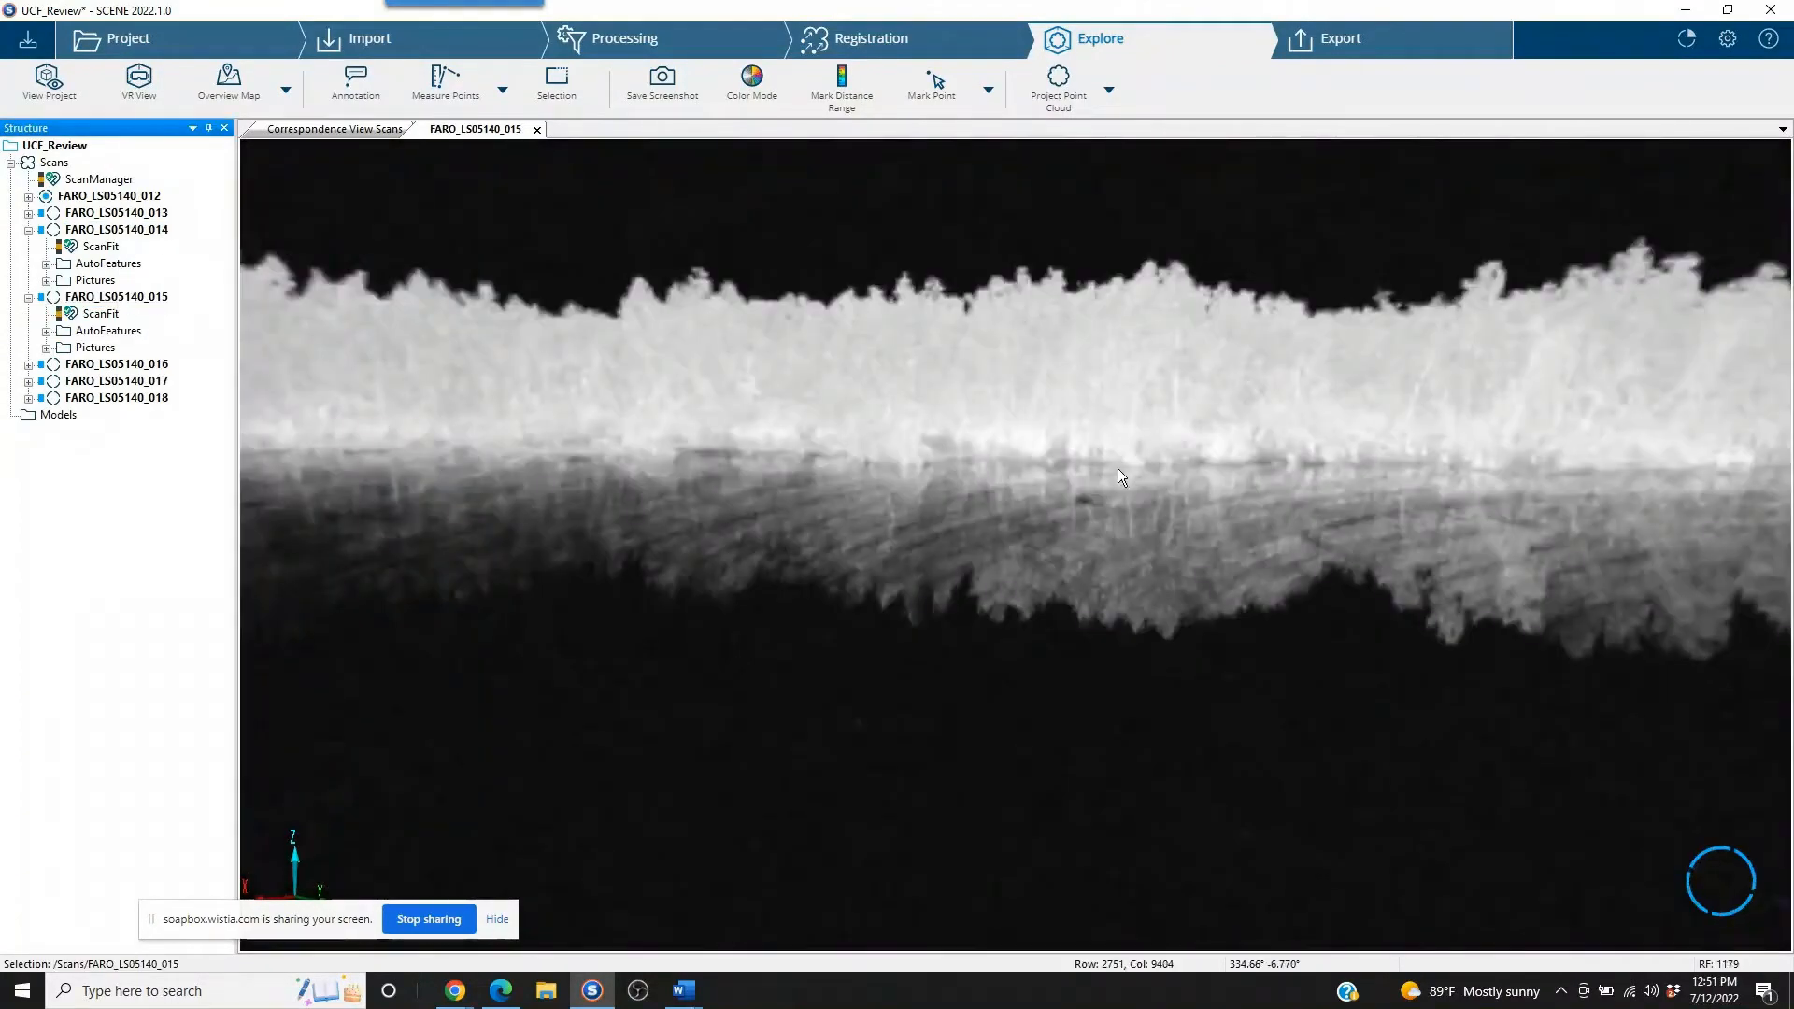
pyautogui.moveTo(1118, 470)
pyautogui.mouseDown()
pyautogui.moveTo(957, 492)
pyautogui.moveTo(784, 463)
pyautogui.mouseUp()
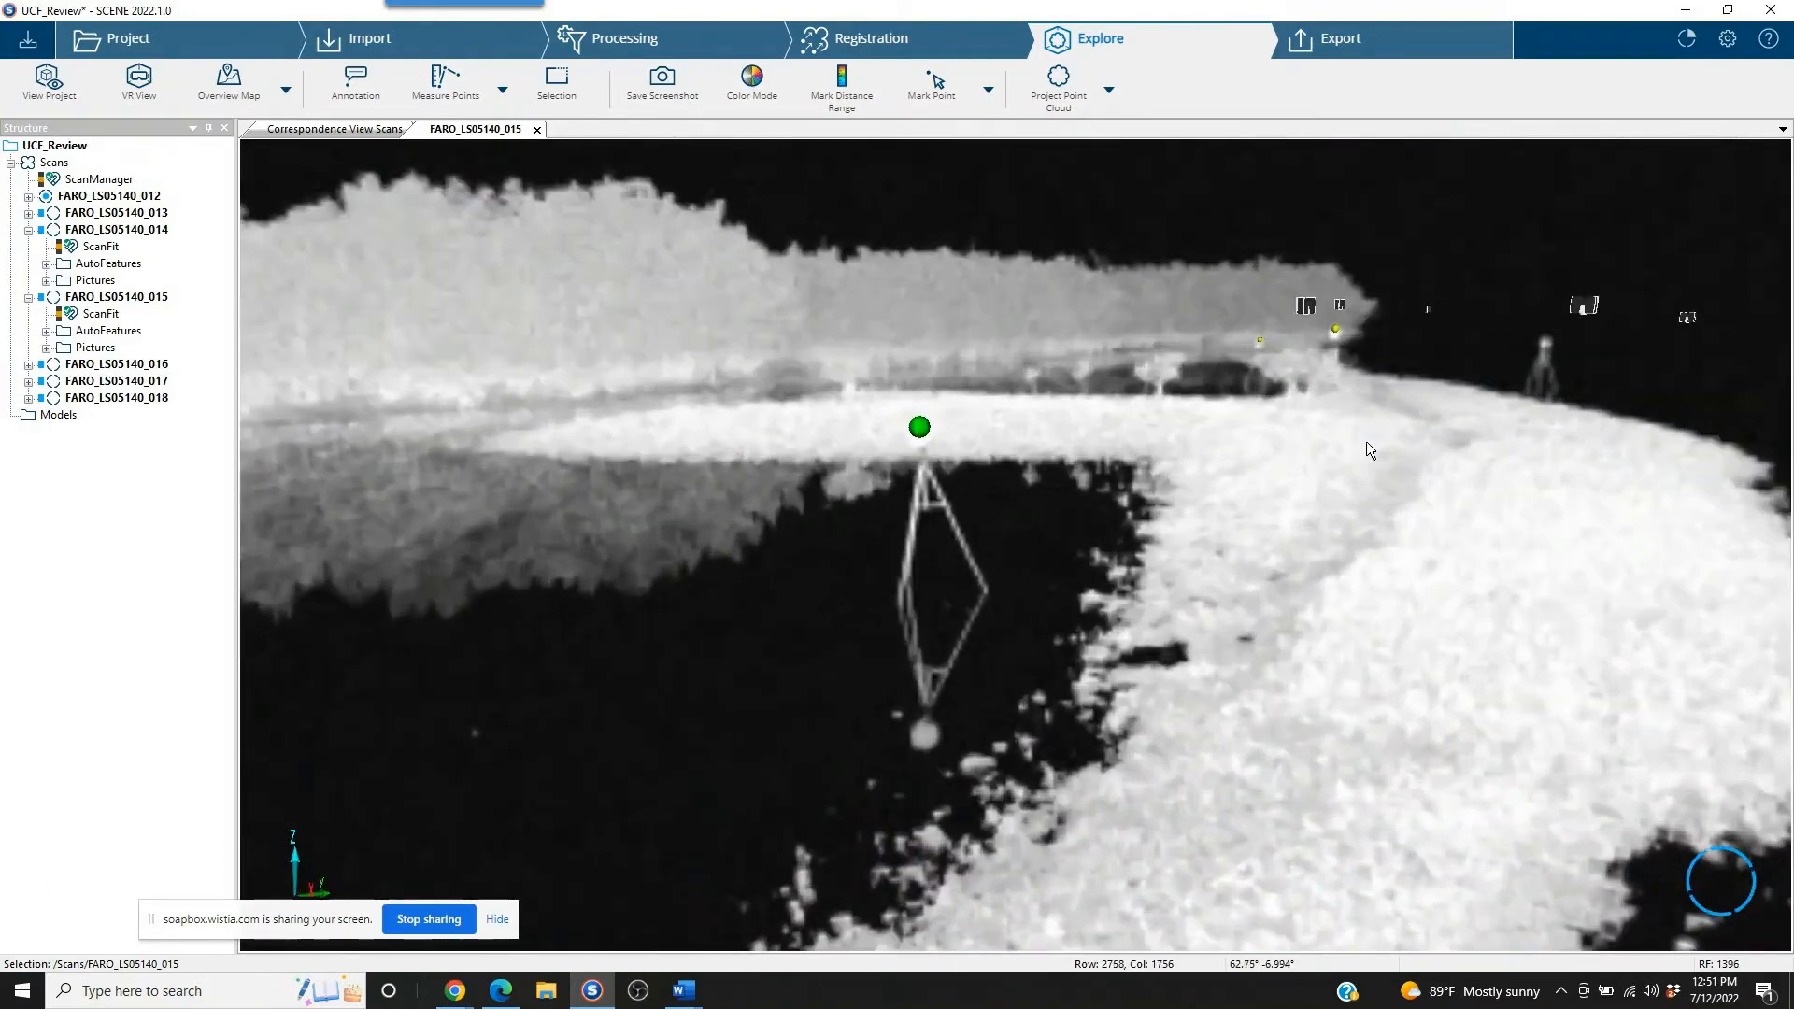
pyautogui.moveTo(1365, 448); pyautogui.dragTo(1220, 456)
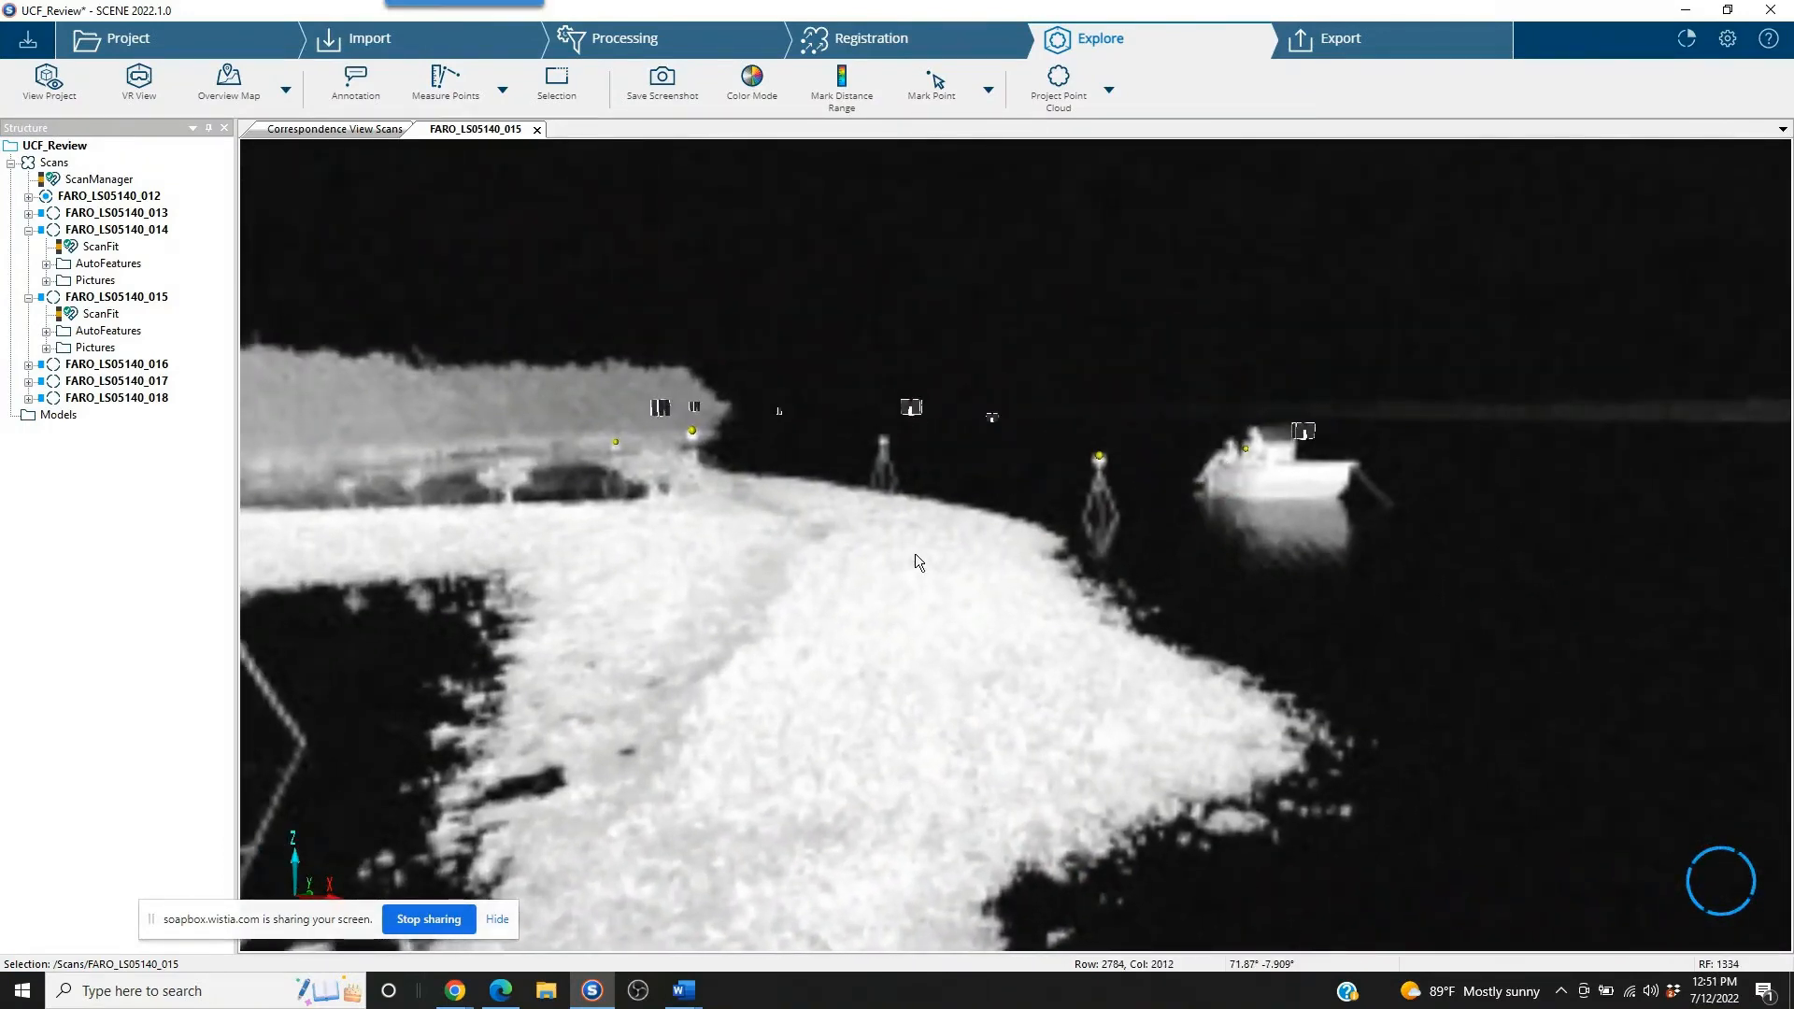
pyautogui.scroll(2, 1197, 488)
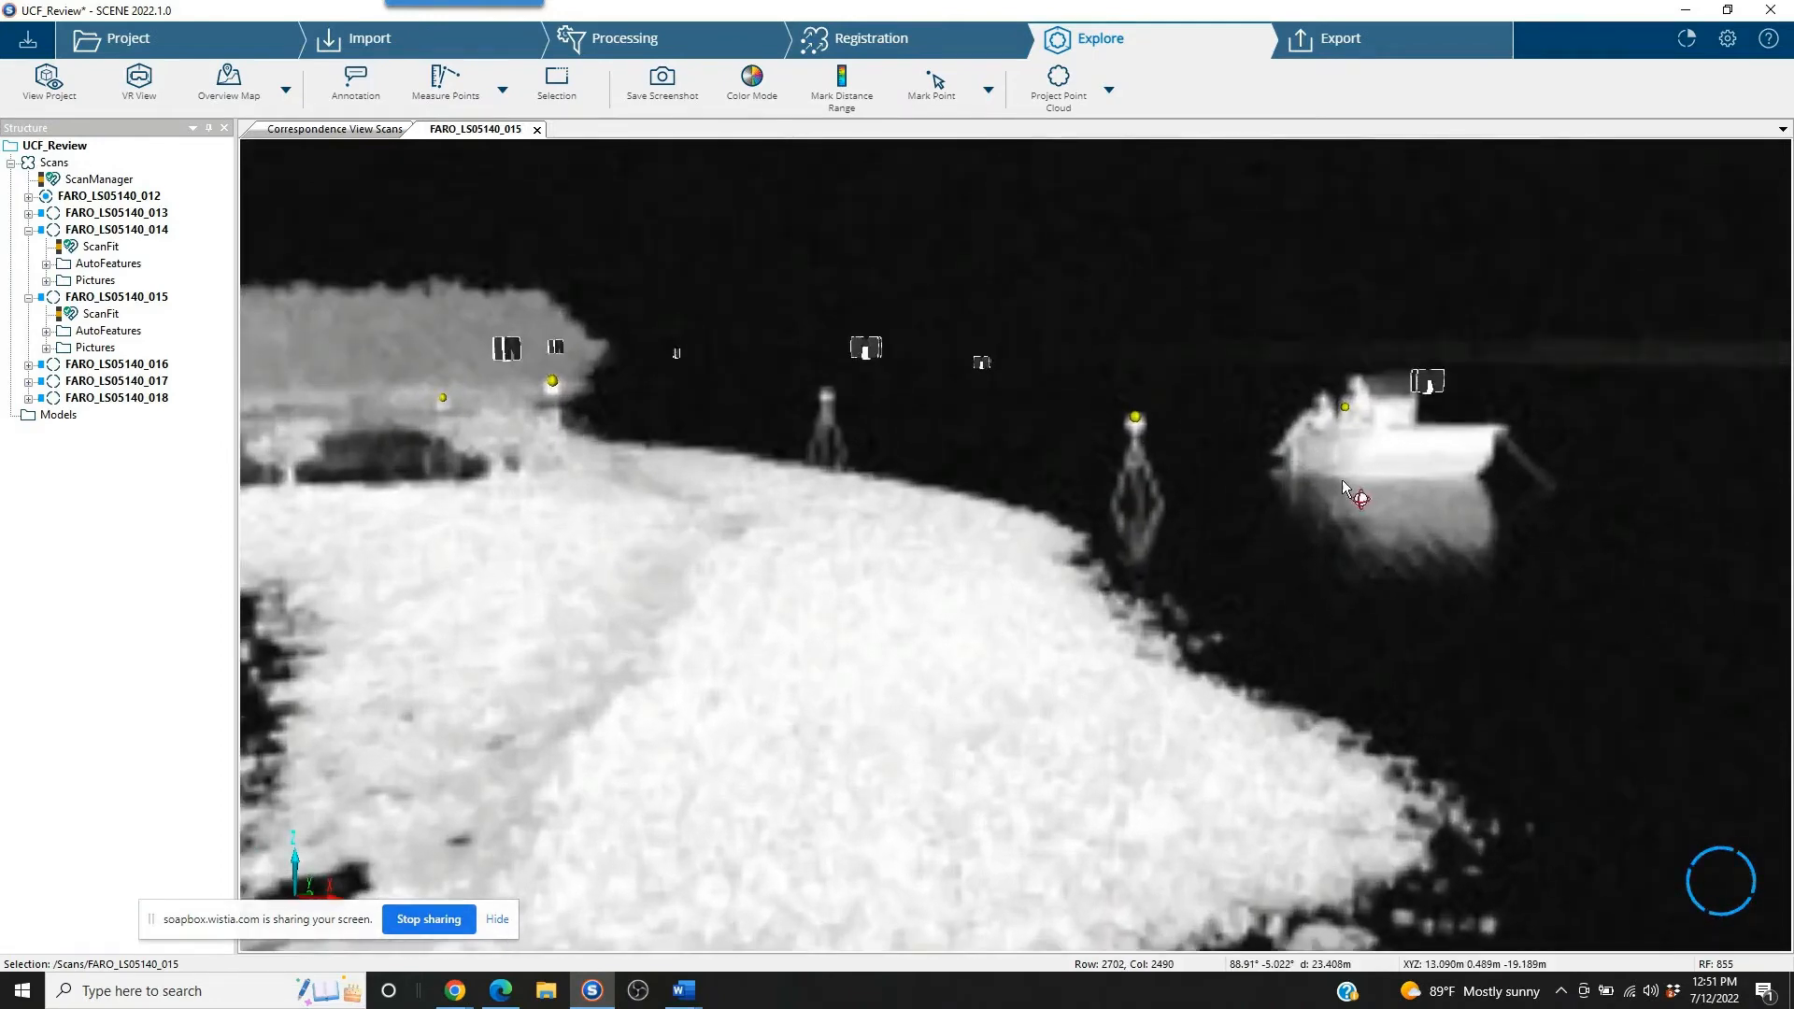
pyautogui.scroll(1, 1341, 479)
pyautogui.moveTo(1341, 479); pyautogui.dragTo(1207, 519)
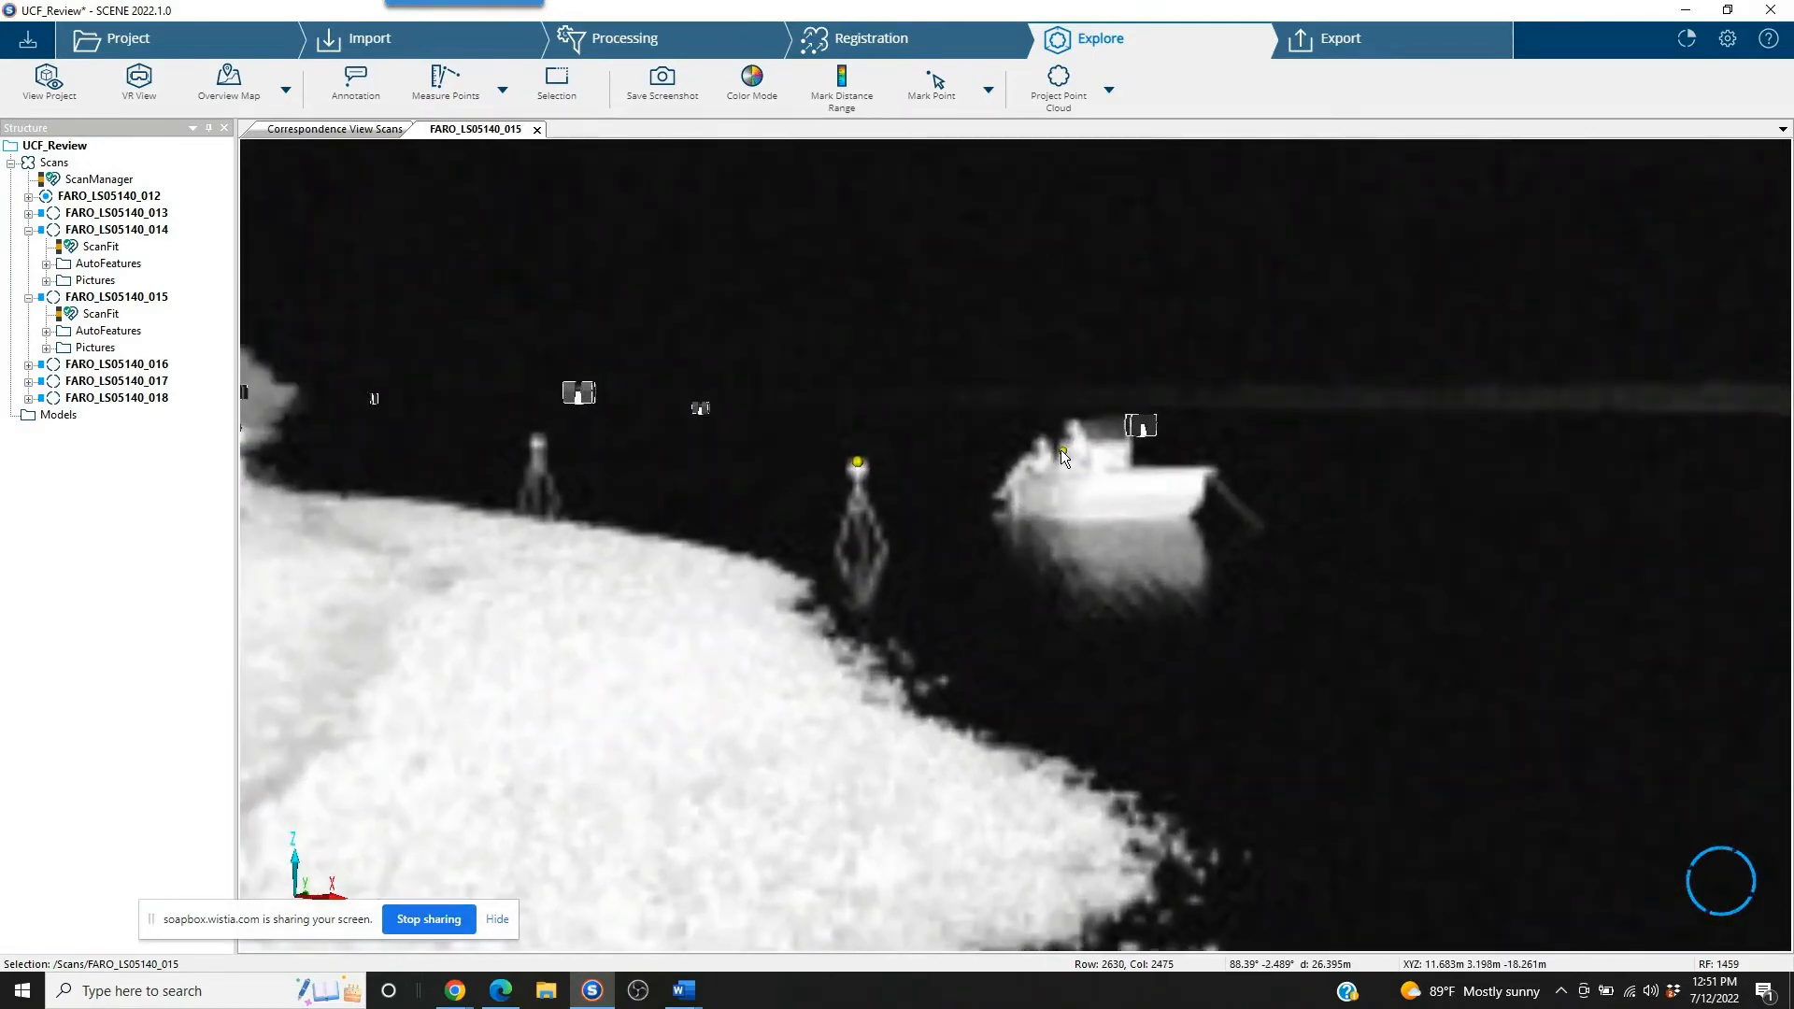
pyautogui.moveTo(401, 468); pyautogui.dragTo(581, 452)
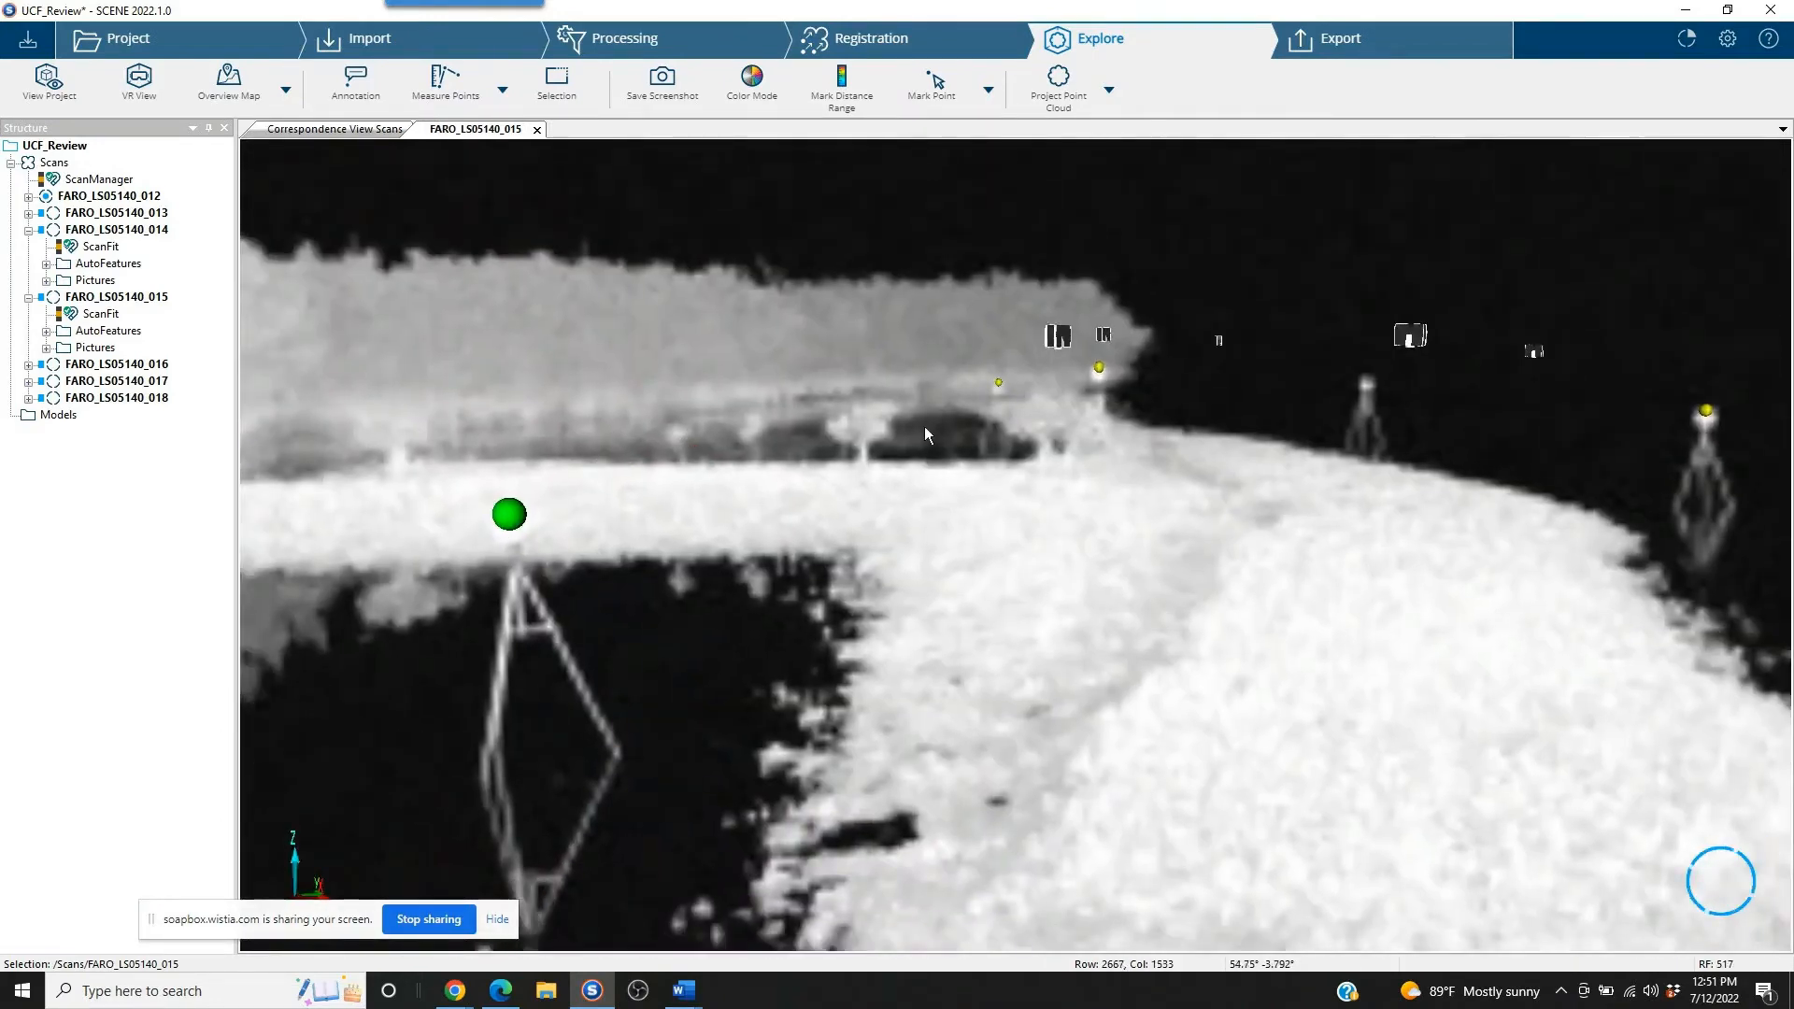
pyautogui.moveTo(993, 409); pyautogui.dragTo(962, 495)
pyautogui.scroll(1, 959, 496)
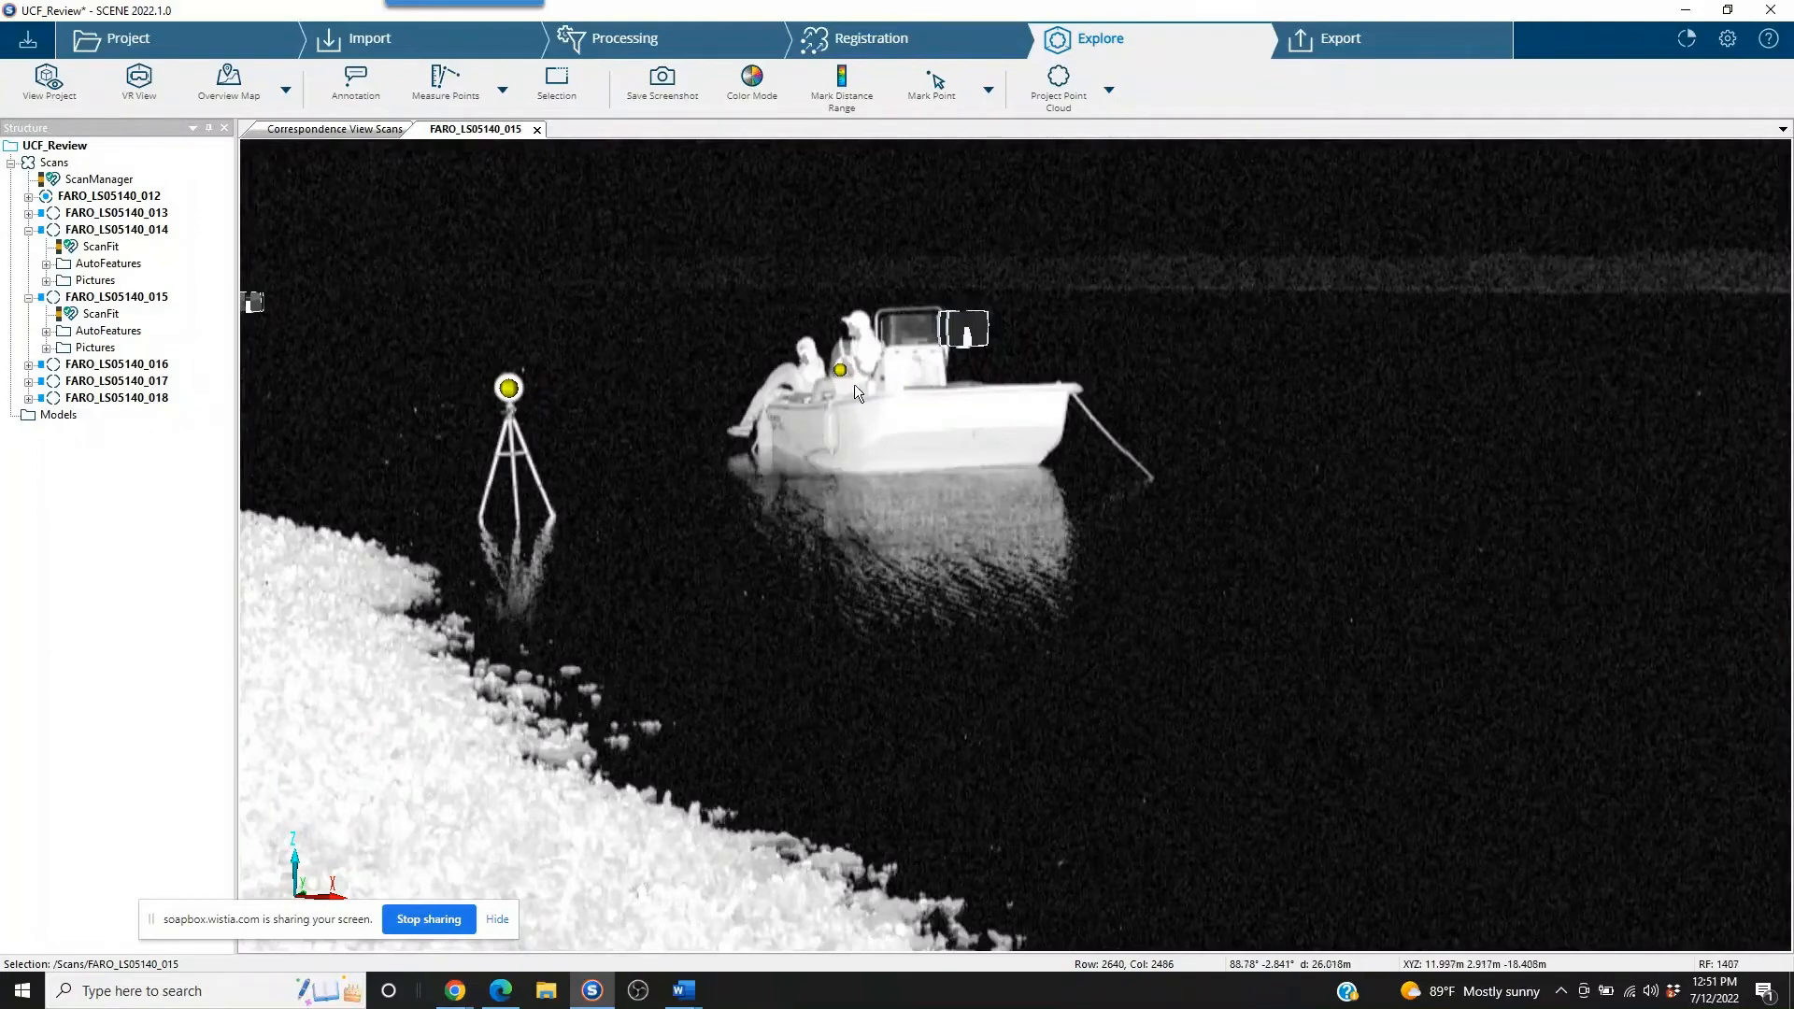
# Step: Compare the unmarked tripod sphere near the shoreline with the marked spheres around it in scan FARO_LS05140_015
pyautogui.scroll(-2, 807, 385)
pyautogui.moveTo(799, 413); pyautogui.dragTo(834, 433)
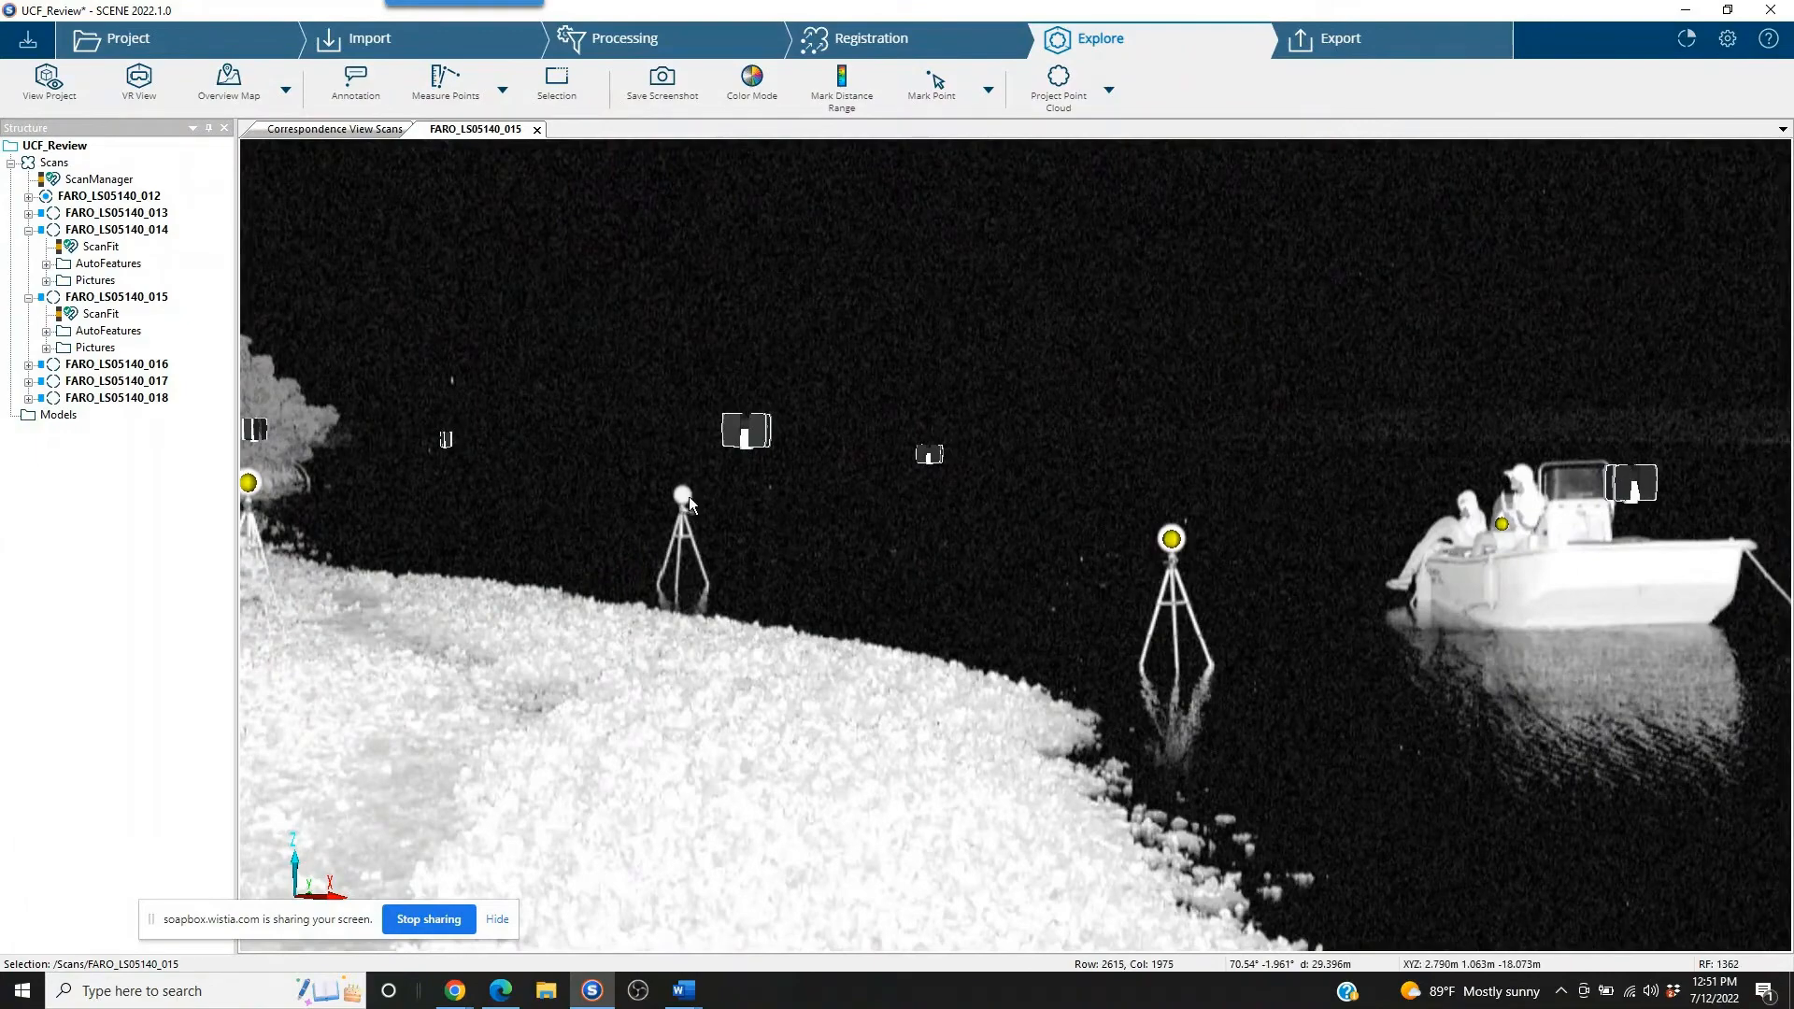
pyautogui.scroll(2, 755, 622)
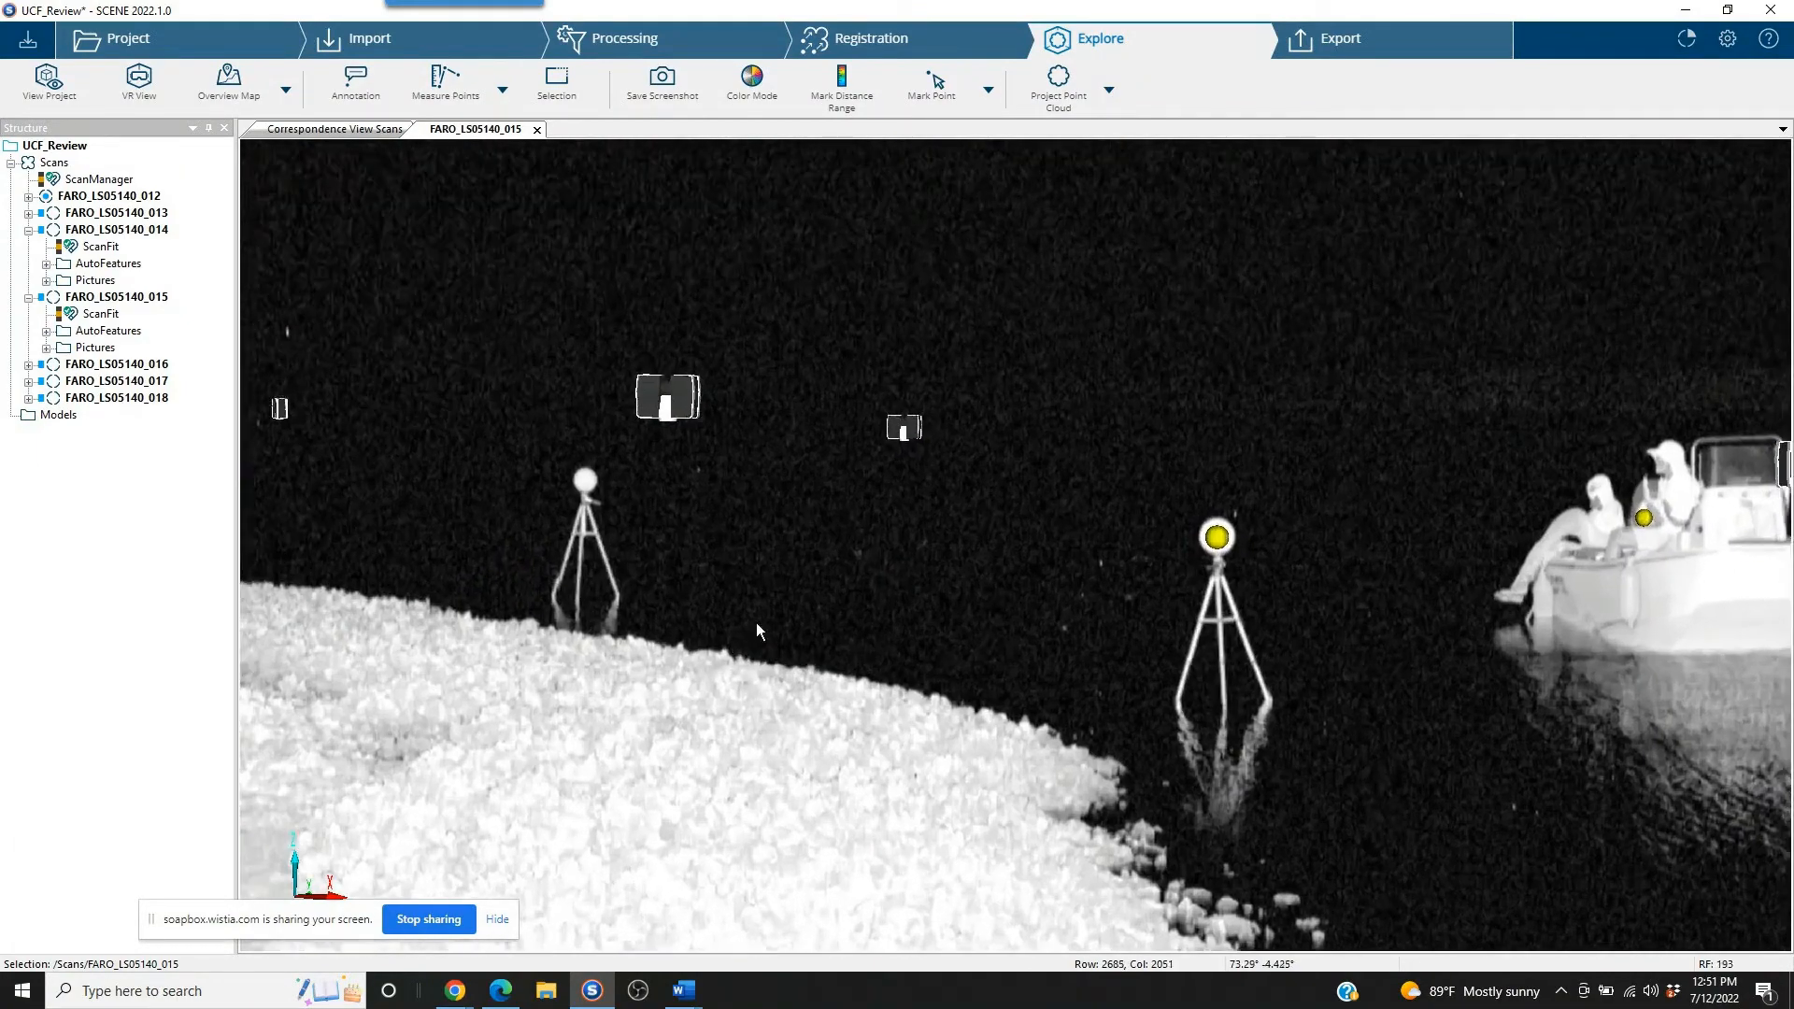
pyautogui.scroll(-4, 750, 607)
pyautogui.moveTo(831, 638)
pyautogui.mouseDown()
pyautogui.moveTo(806, 595)
pyautogui.moveTo(909, 280)
pyautogui.moveTo(838, 671)
pyautogui.mouseUp()
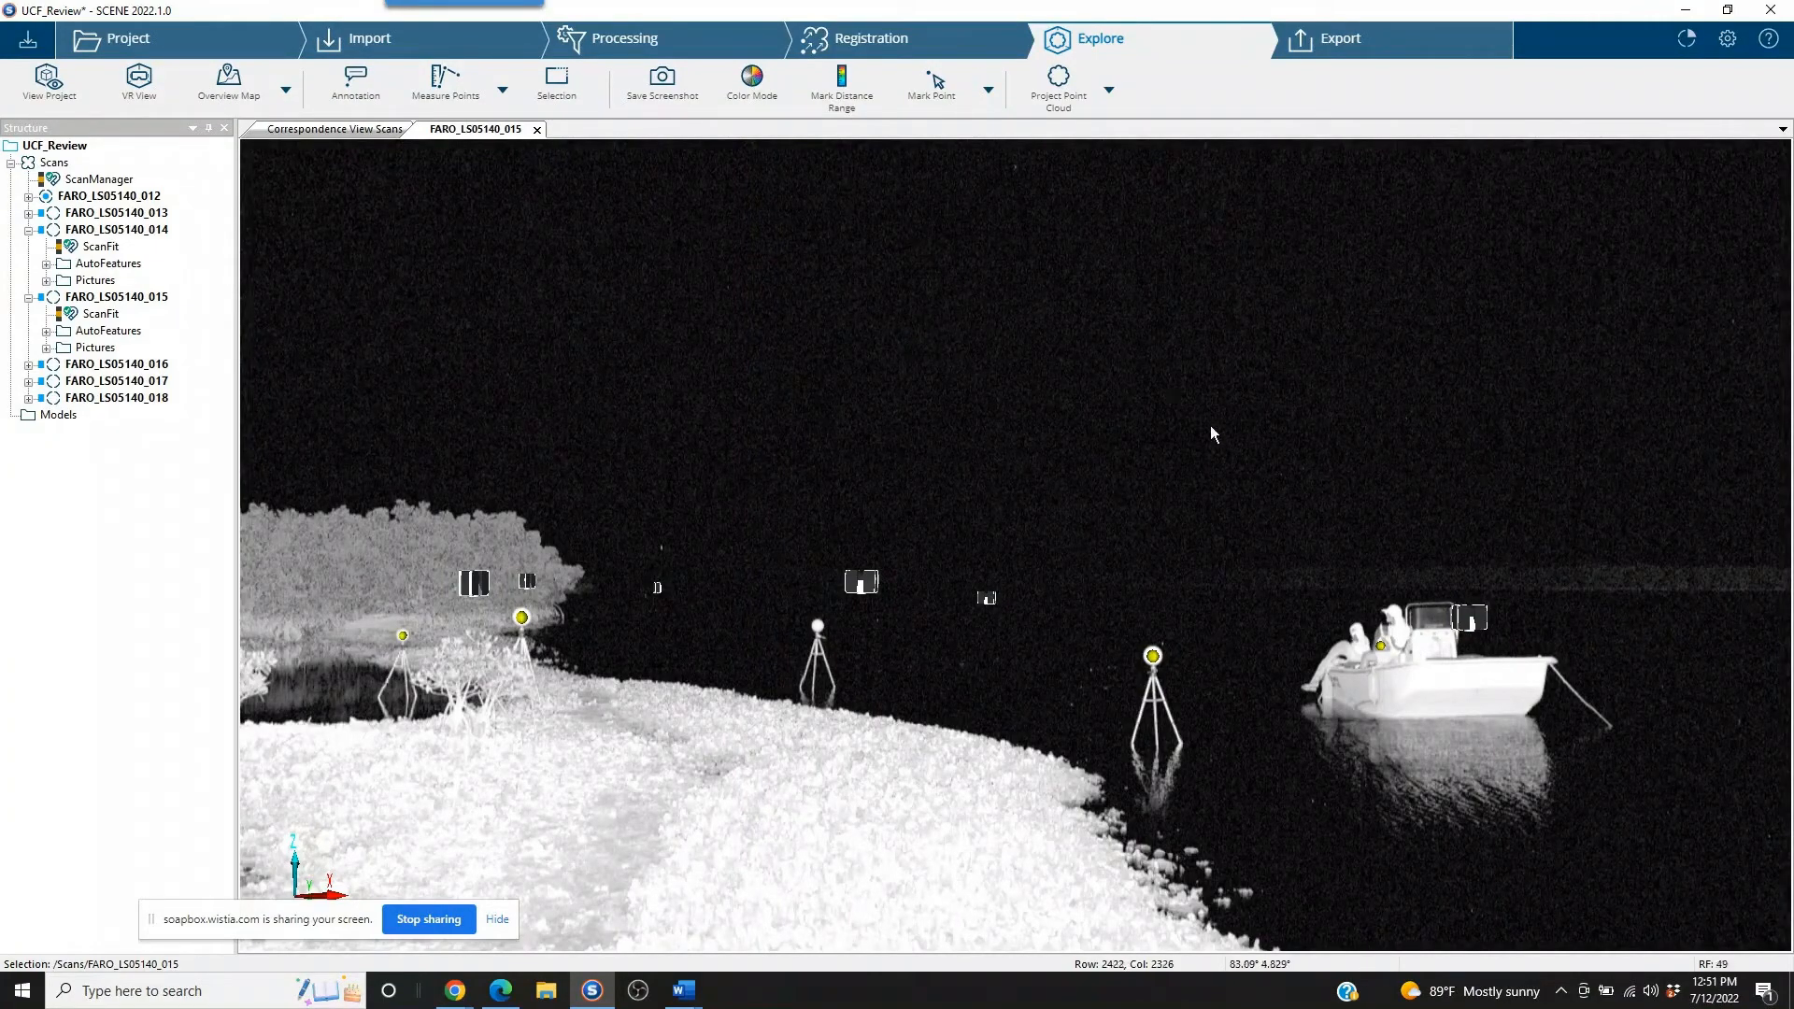
pyautogui.moveTo(1383, 689); pyautogui.dragTo(938, 520)
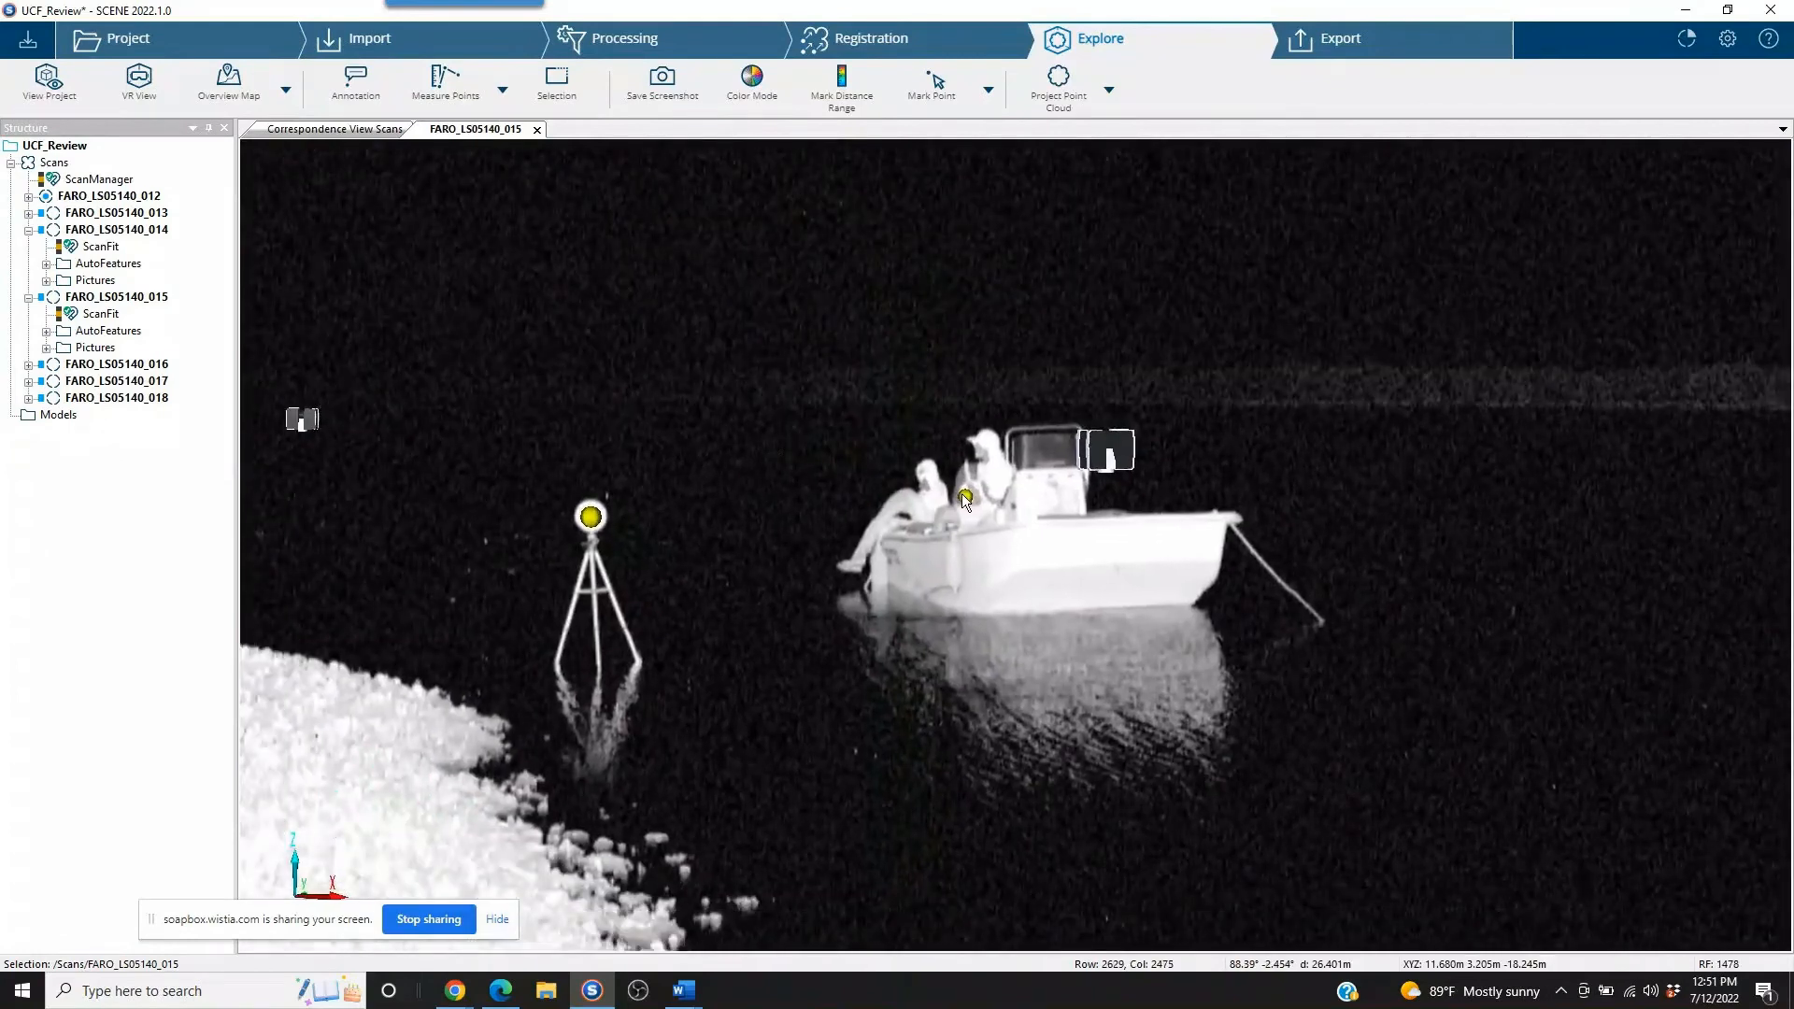
# Step: Select the sphere marker on the boat in scan FARO_LS05140_015 and list the detected spheres in that scan's SphereContainer
pyautogui.click(965, 495)
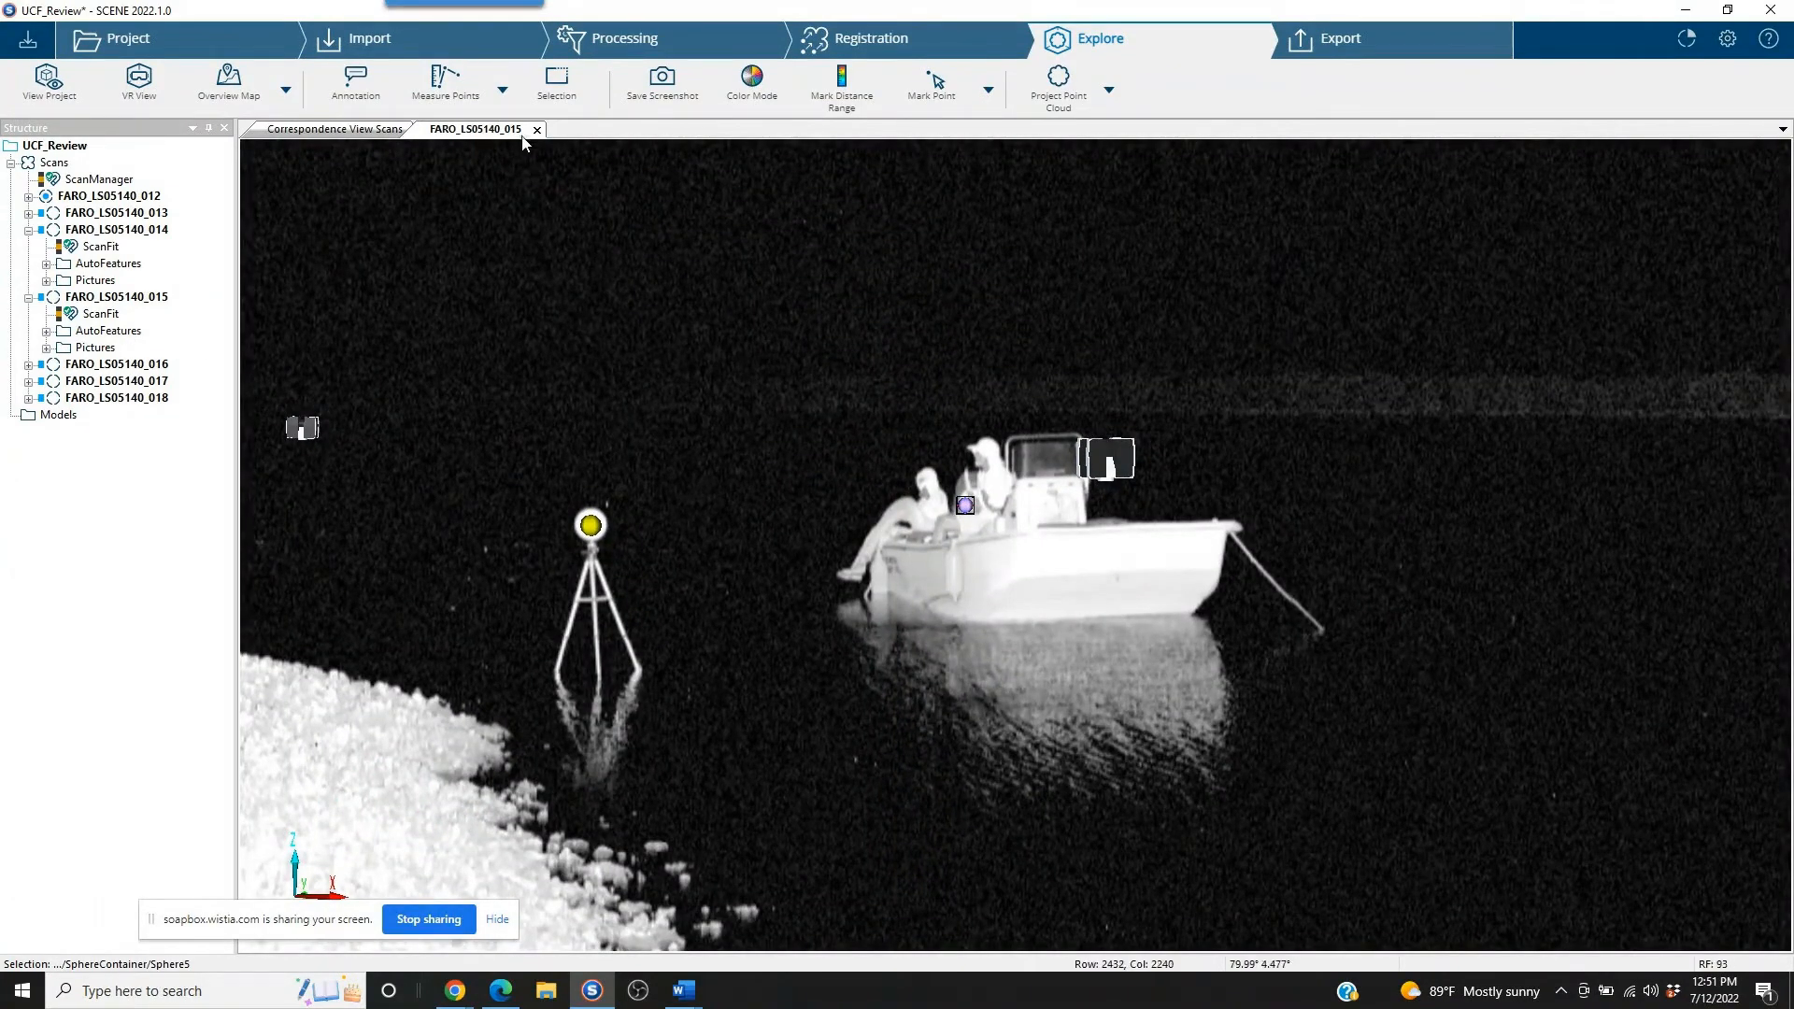
pyautogui.click(45, 332)
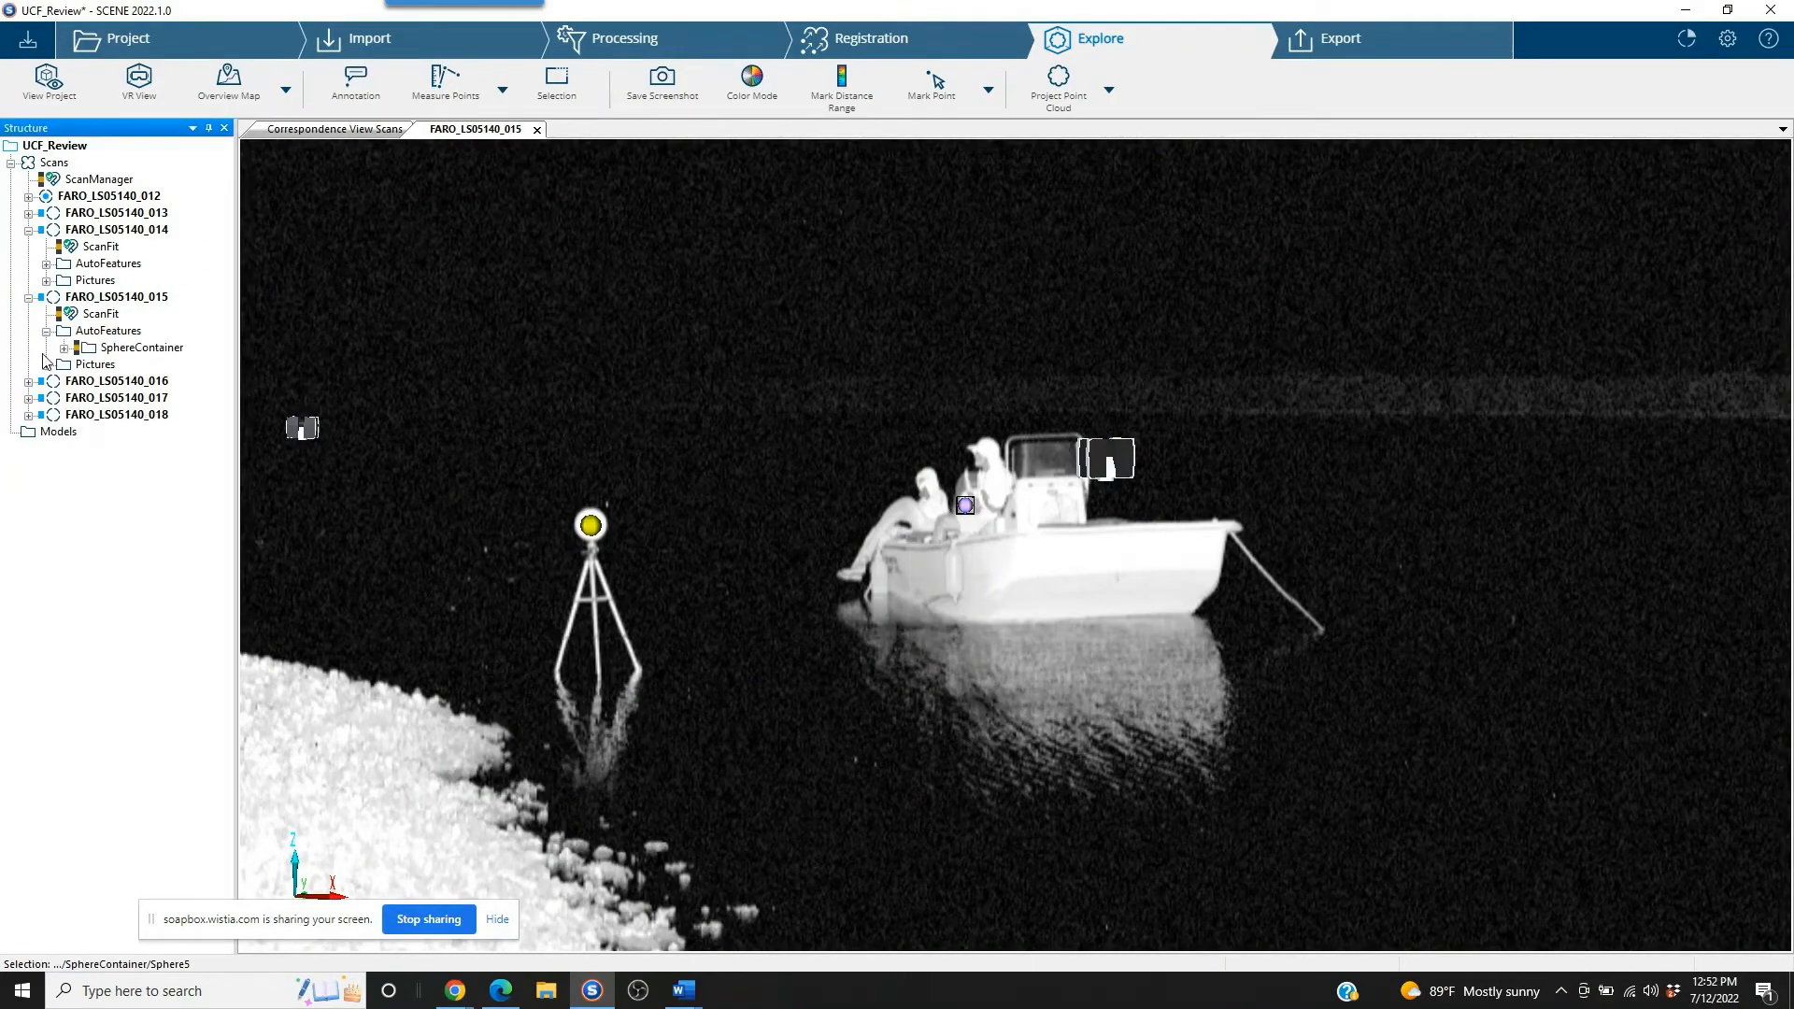
pyautogui.click(46, 366)
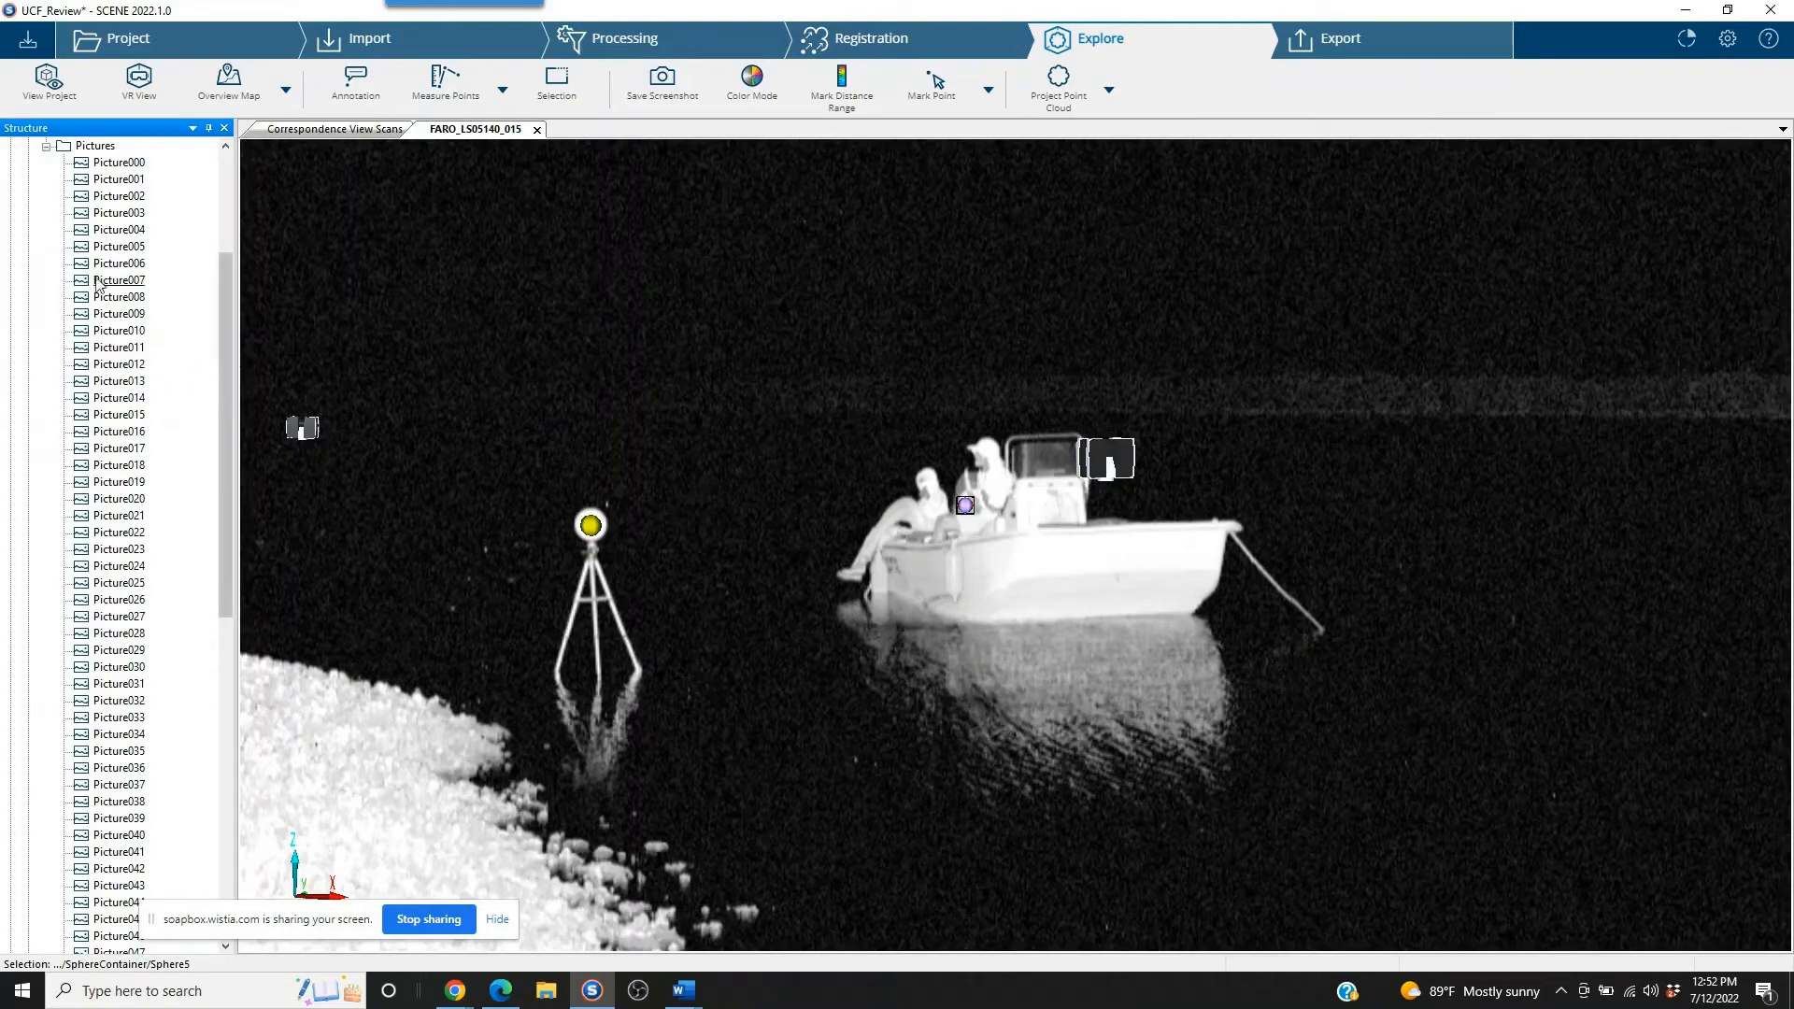
pyautogui.click(45, 147)
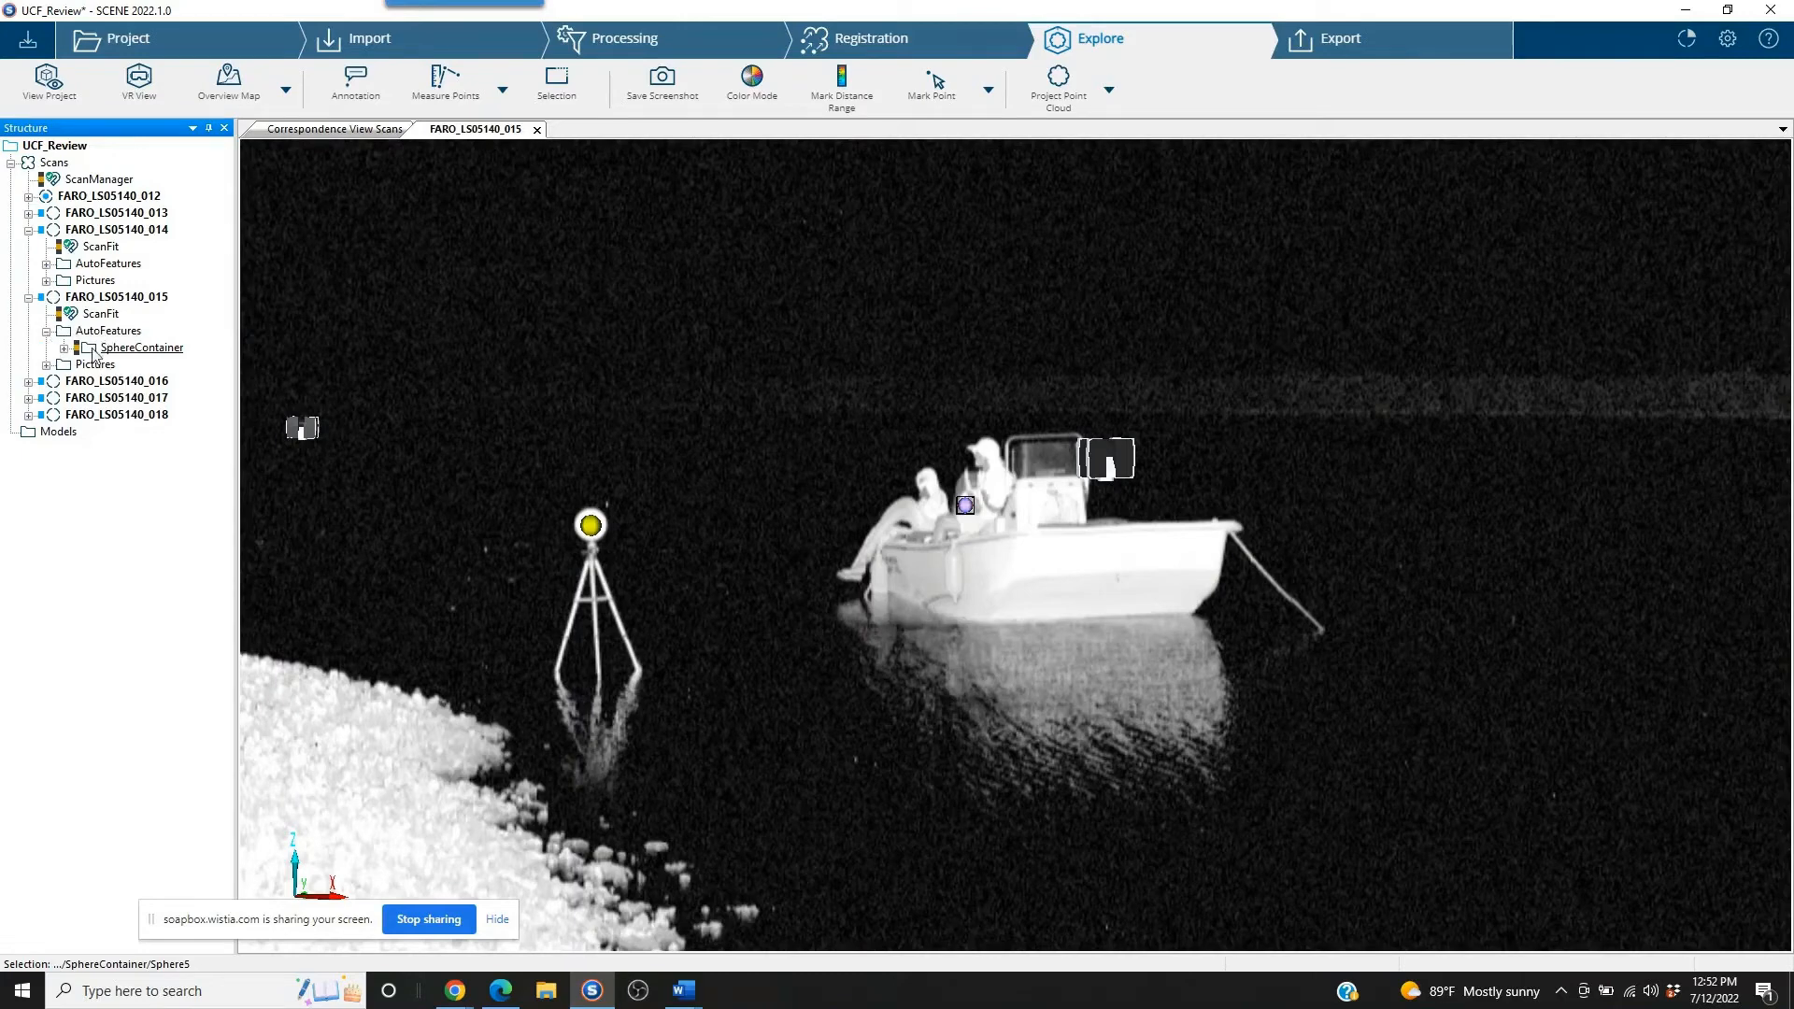
pyautogui.click(64, 349)
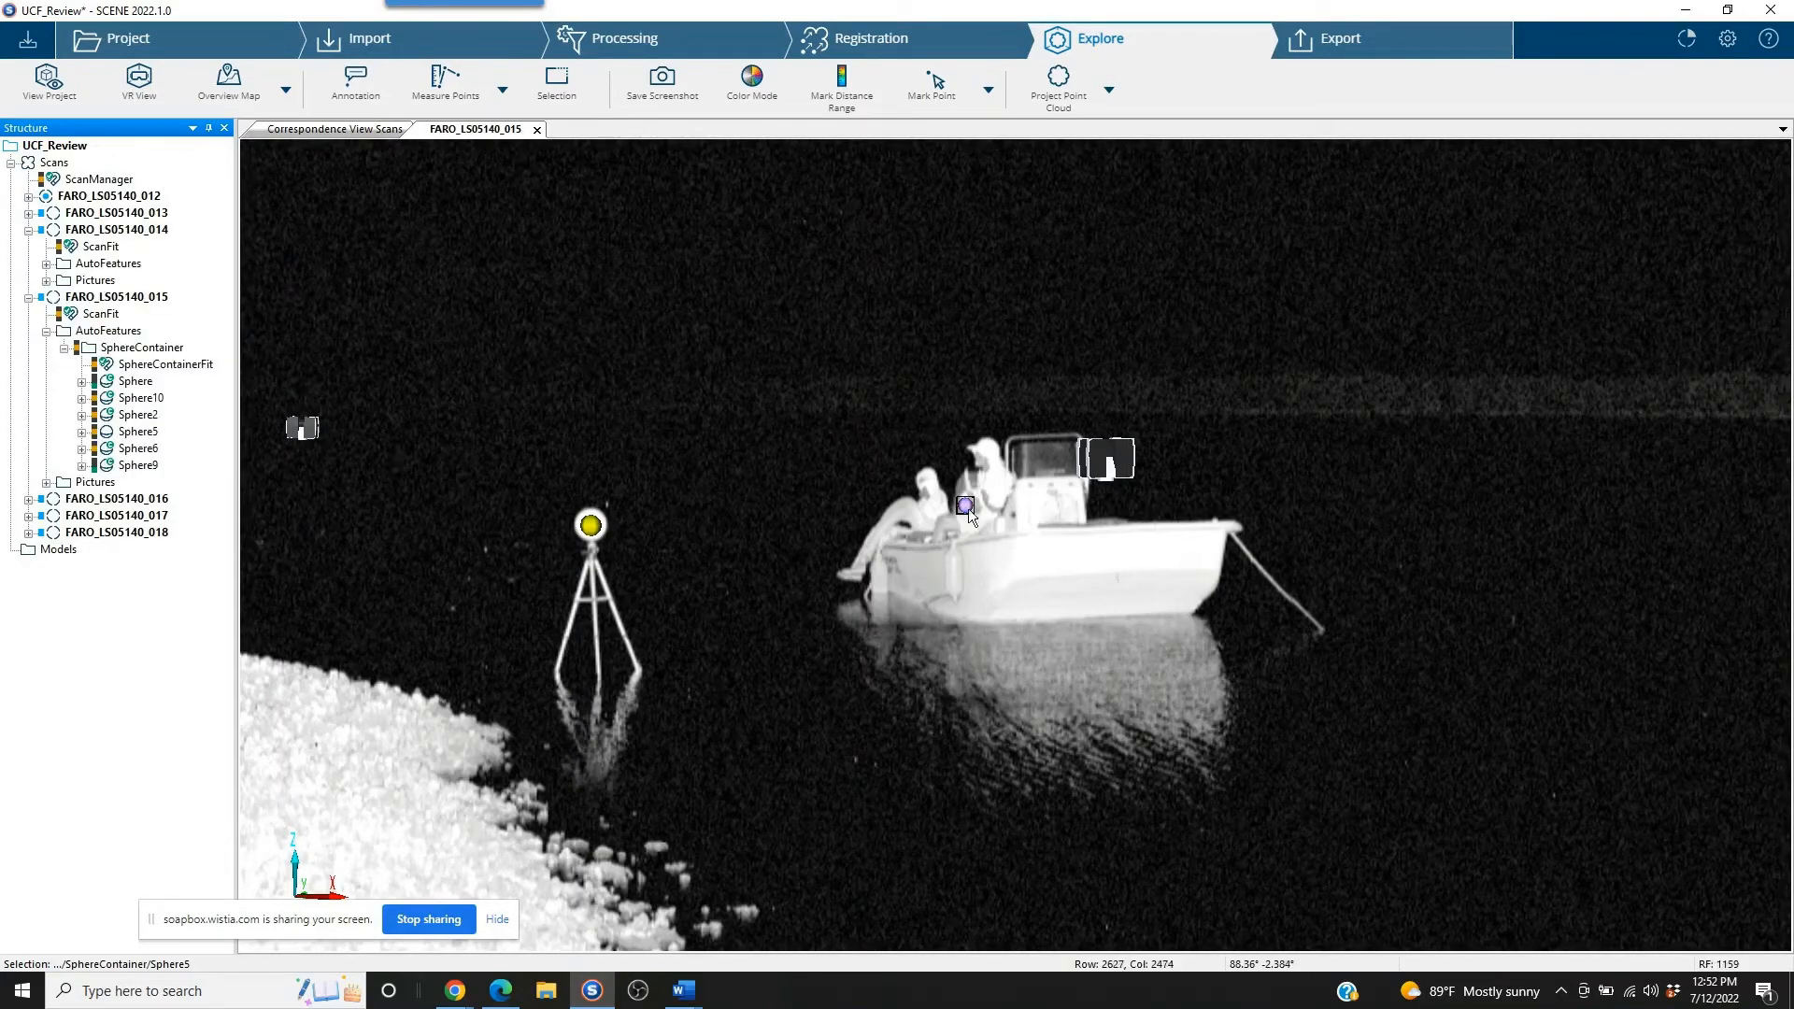
# Step: Delete the false sphere target Sphere5 on the boat from scan FARO_LS05140_015
pyautogui.click(962, 503)
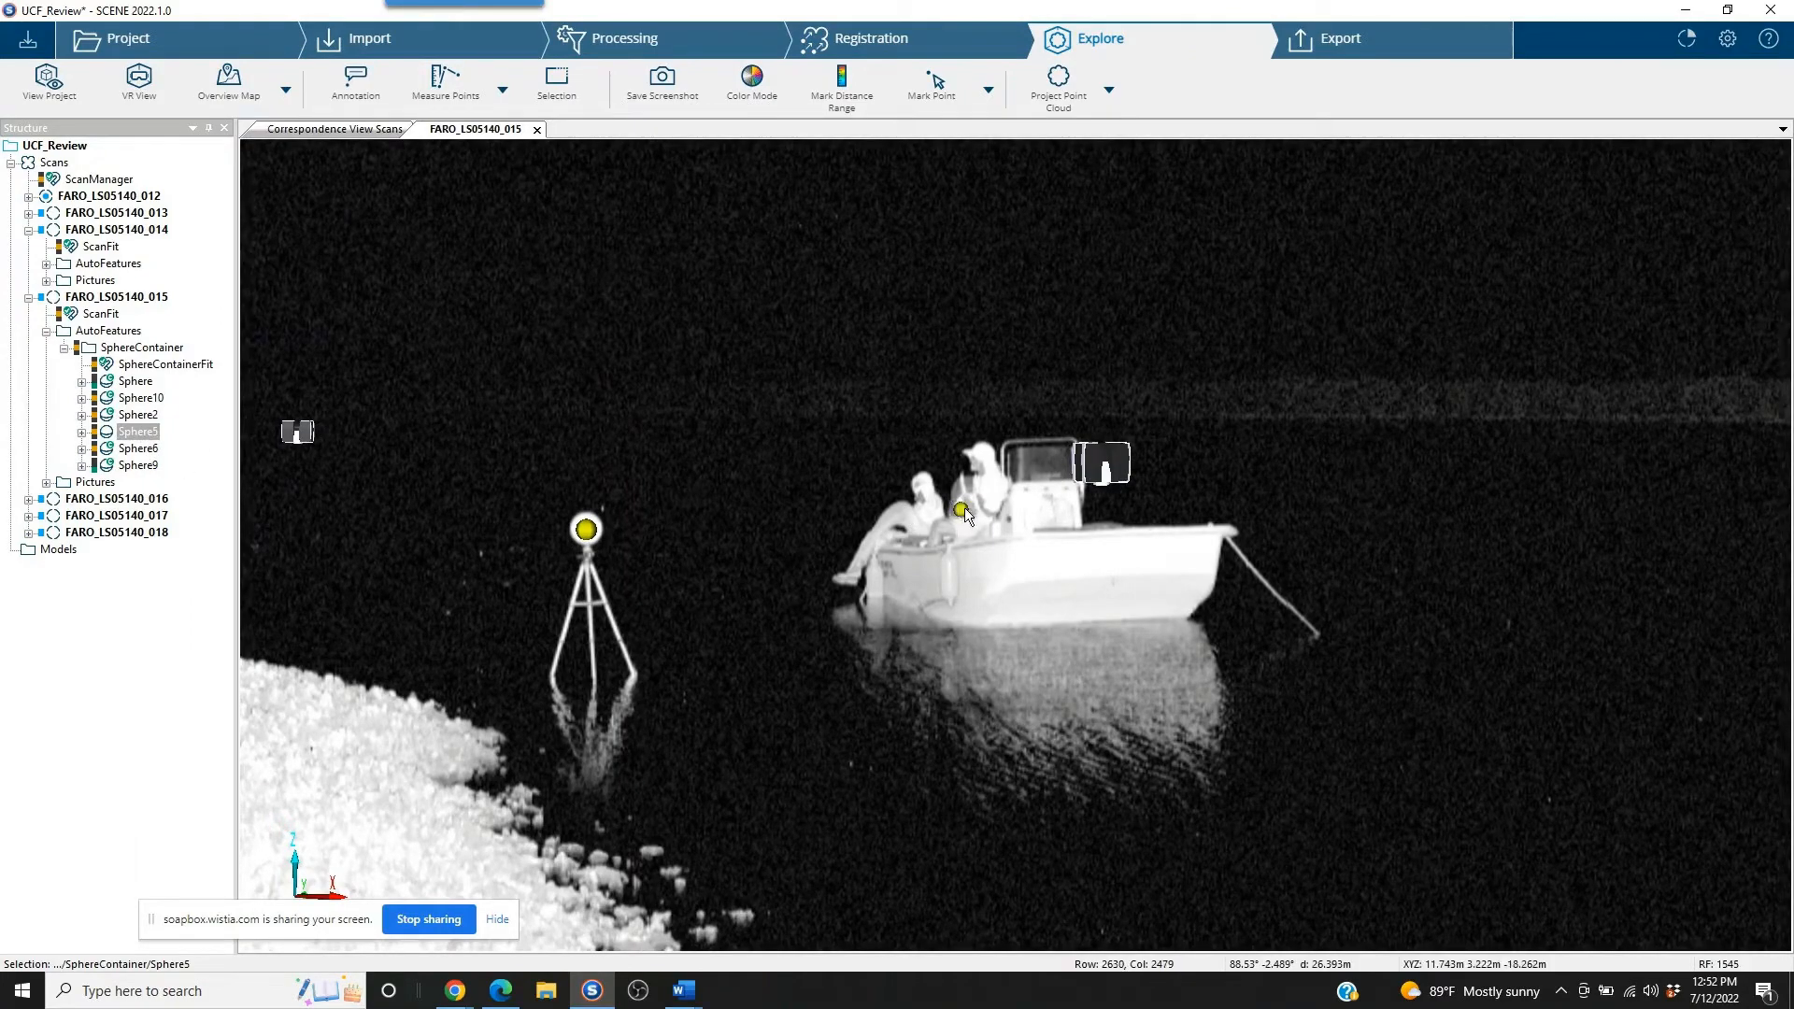
pyautogui.rightClick(964, 507)
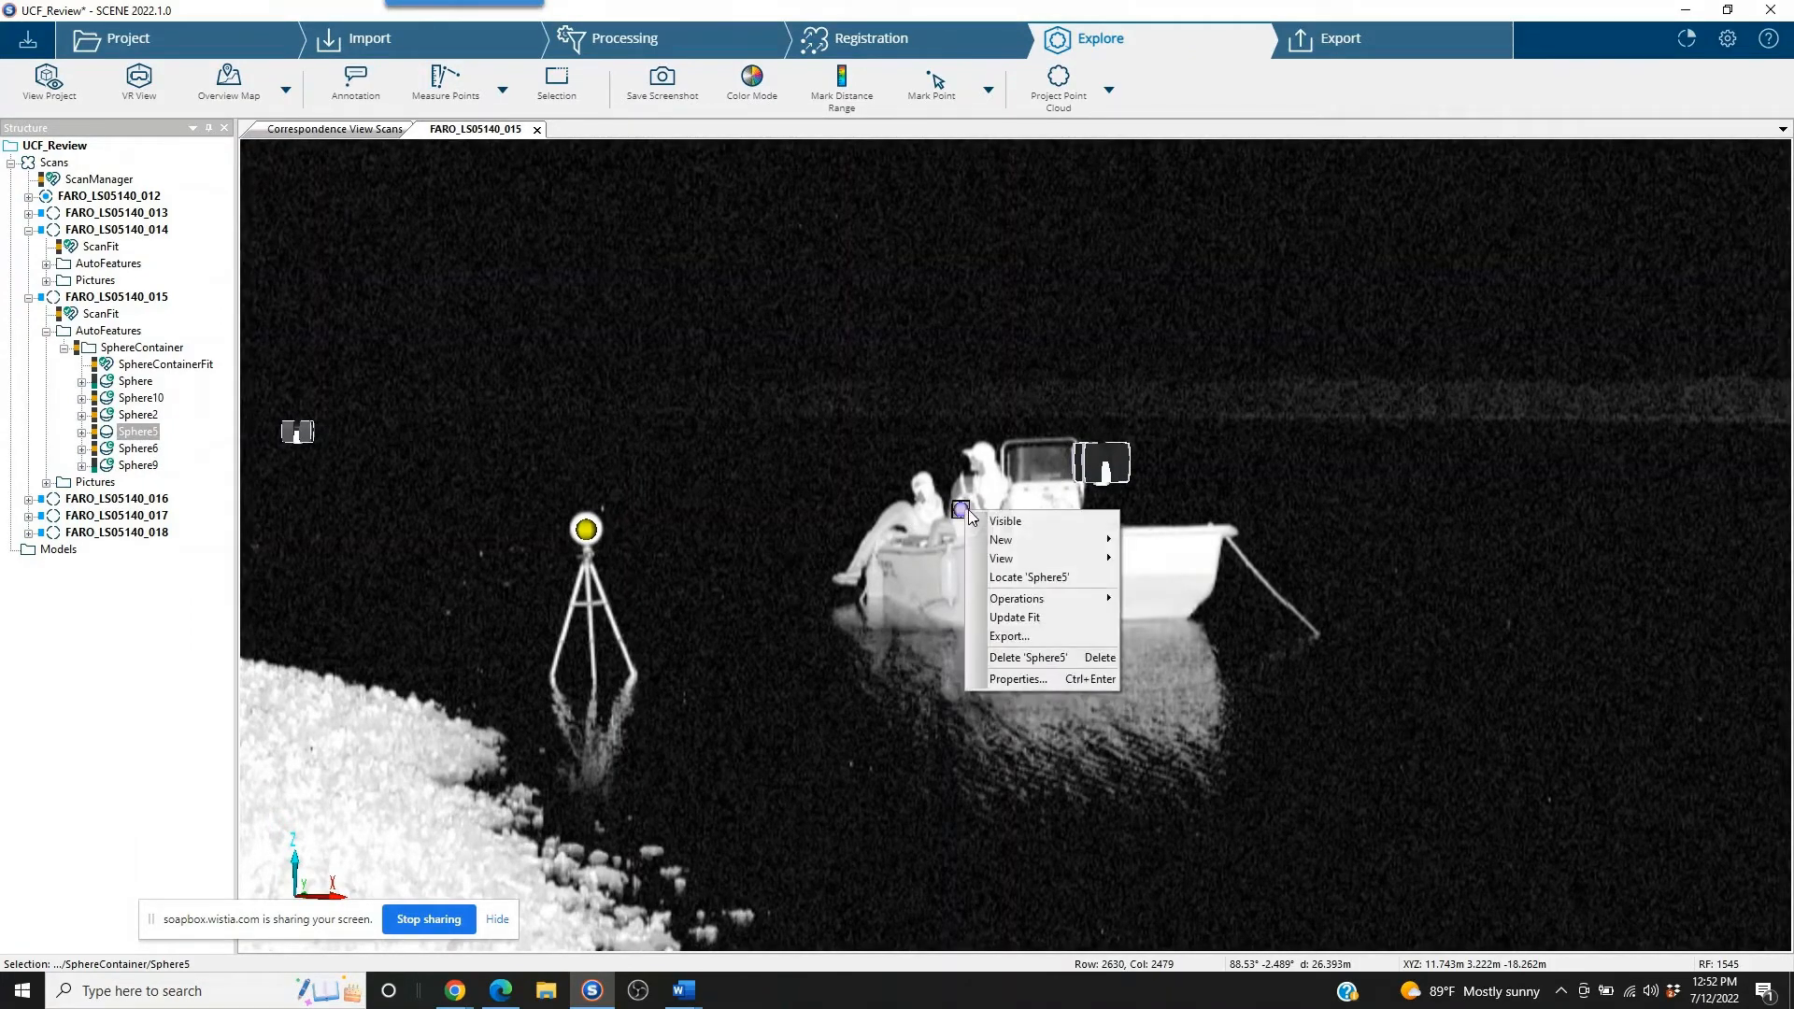
pyautogui.click(1022, 650)
pyautogui.click(967, 562)
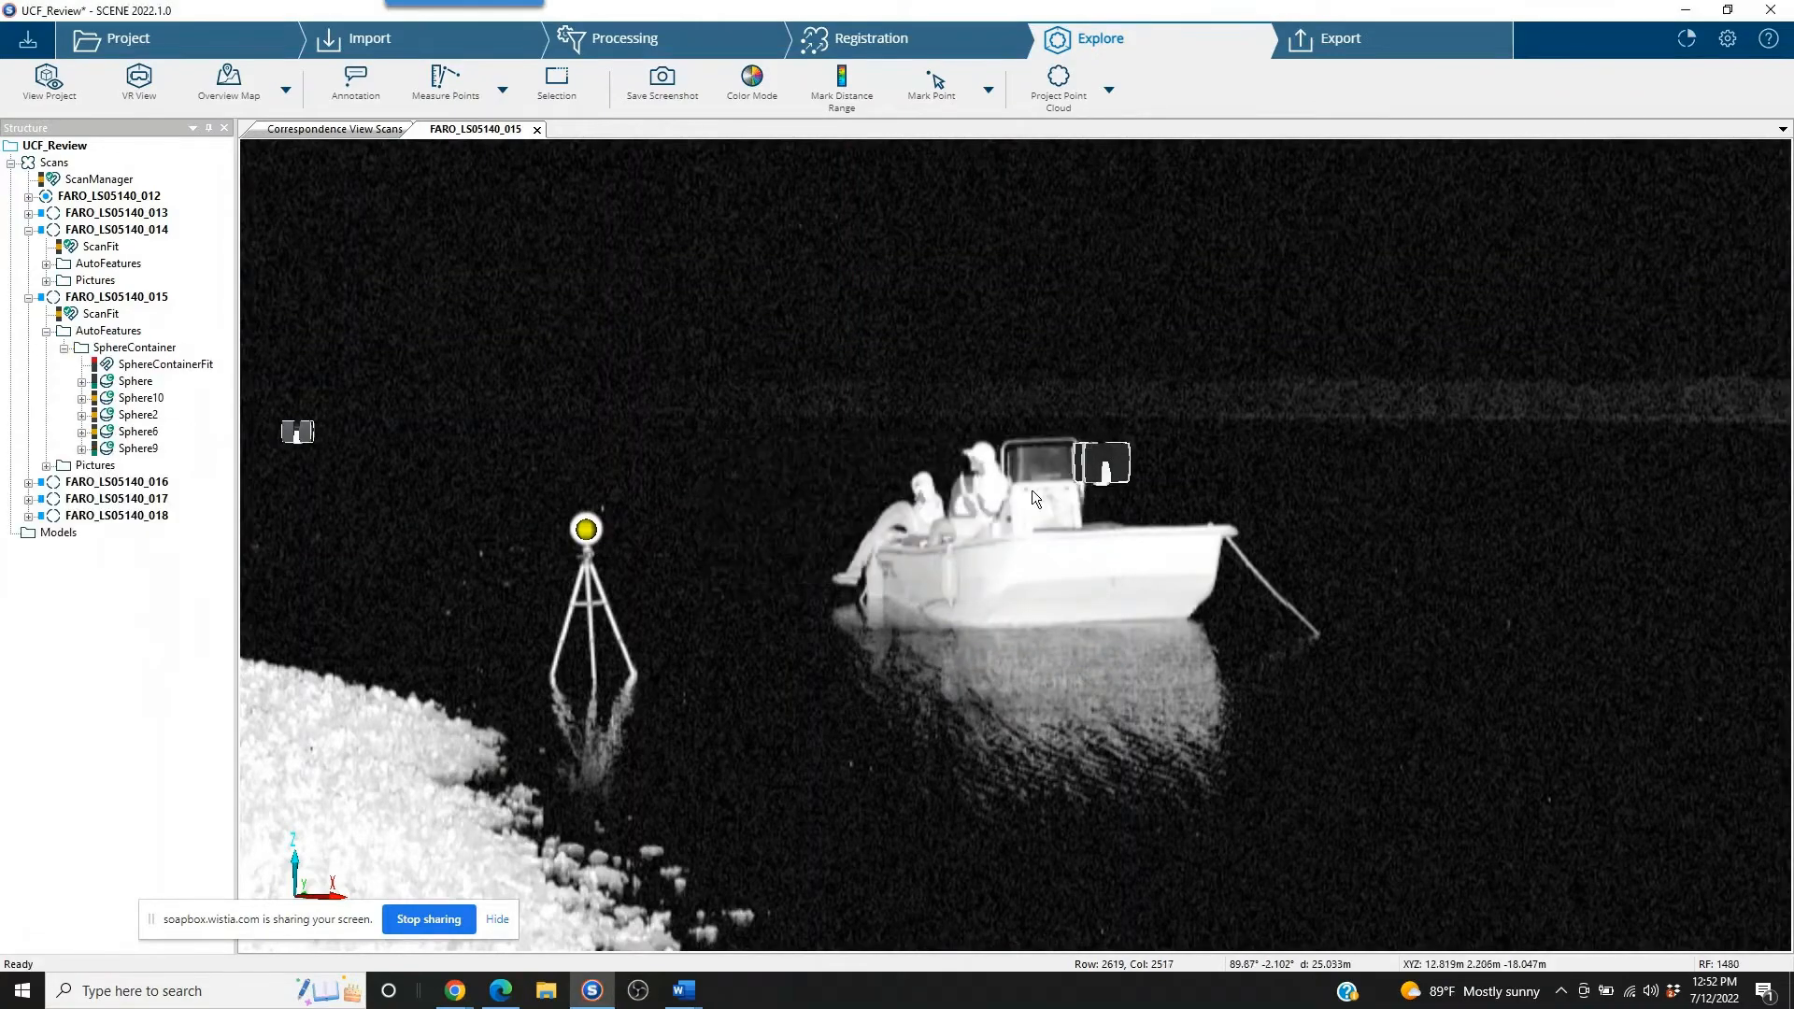
# Step: Examine the remaining sphere markers and the unmarked tripod sphere along the shoreline in scan FARO_LS05140_015
pyautogui.moveTo(731, 458); pyautogui.dragTo(746, 463)
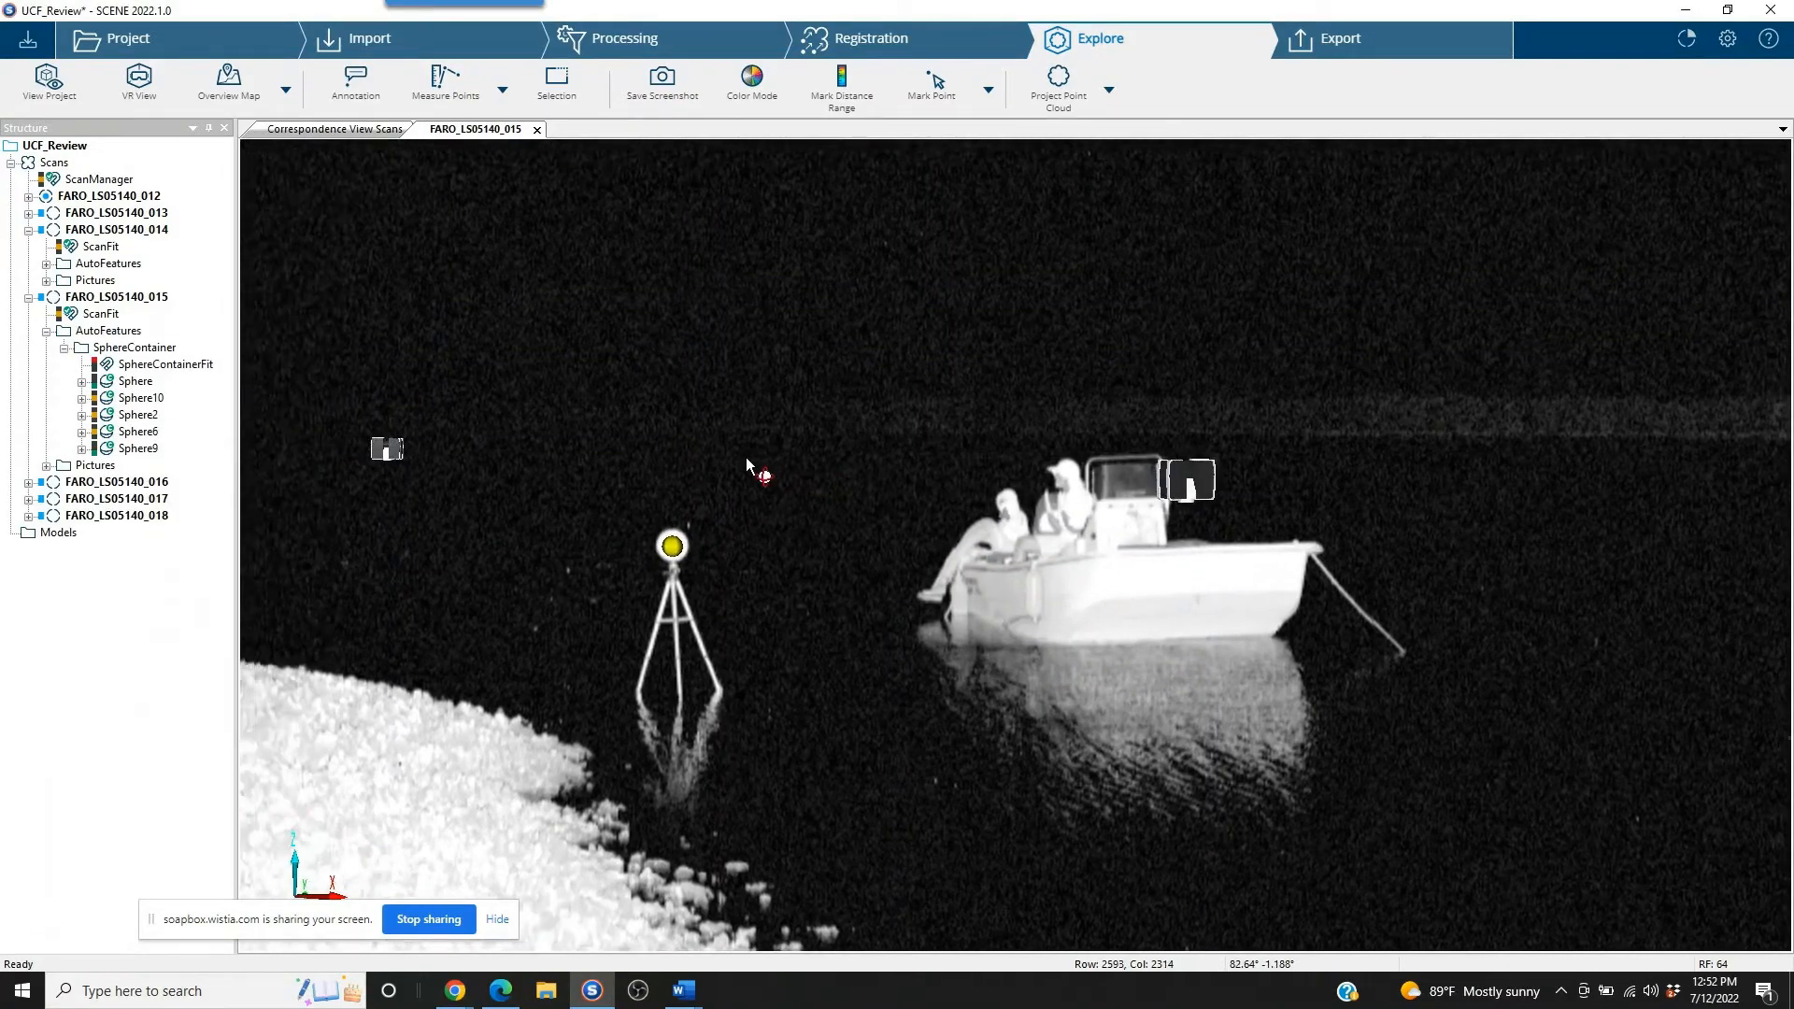
pyautogui.moveTo(730, 552); pyautogui.dragTo(665, 535)
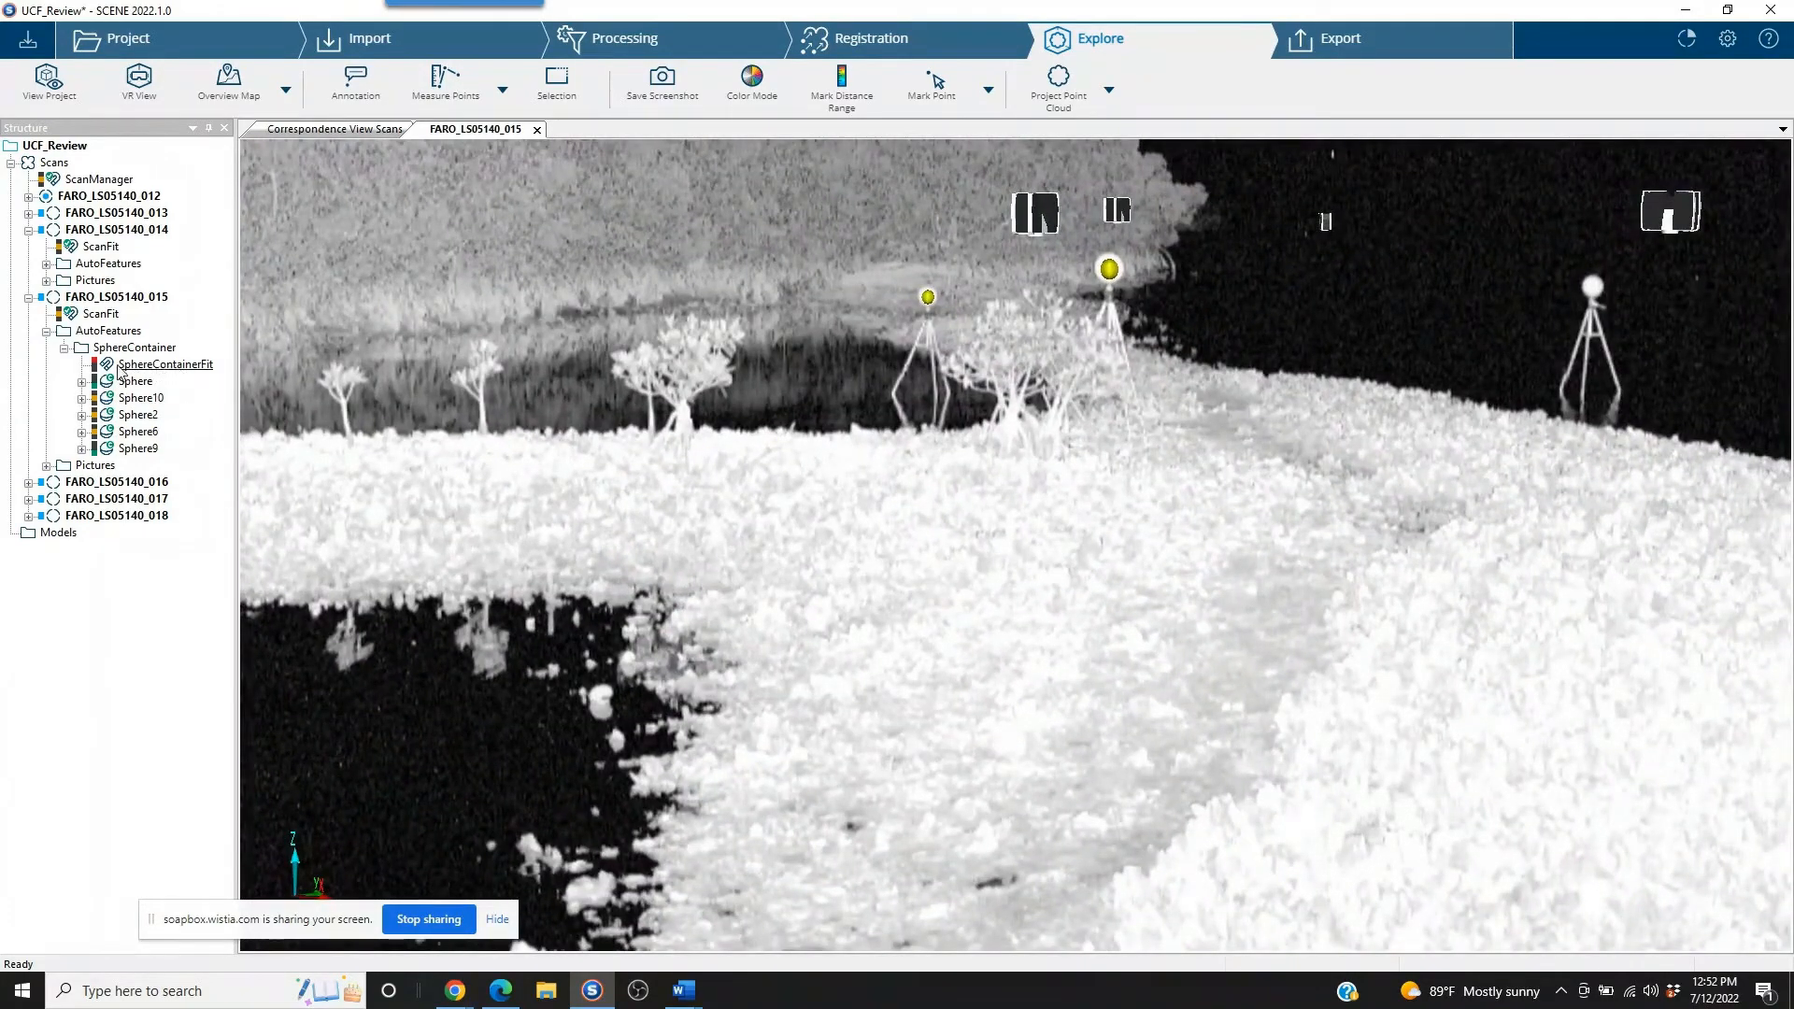
pyautogui.moveTo(1028, 484); pyautogui.dragTo(211, 552)
pyautogui.moveTo(1298, 572); pyautogui.dragTo(1096, 641)
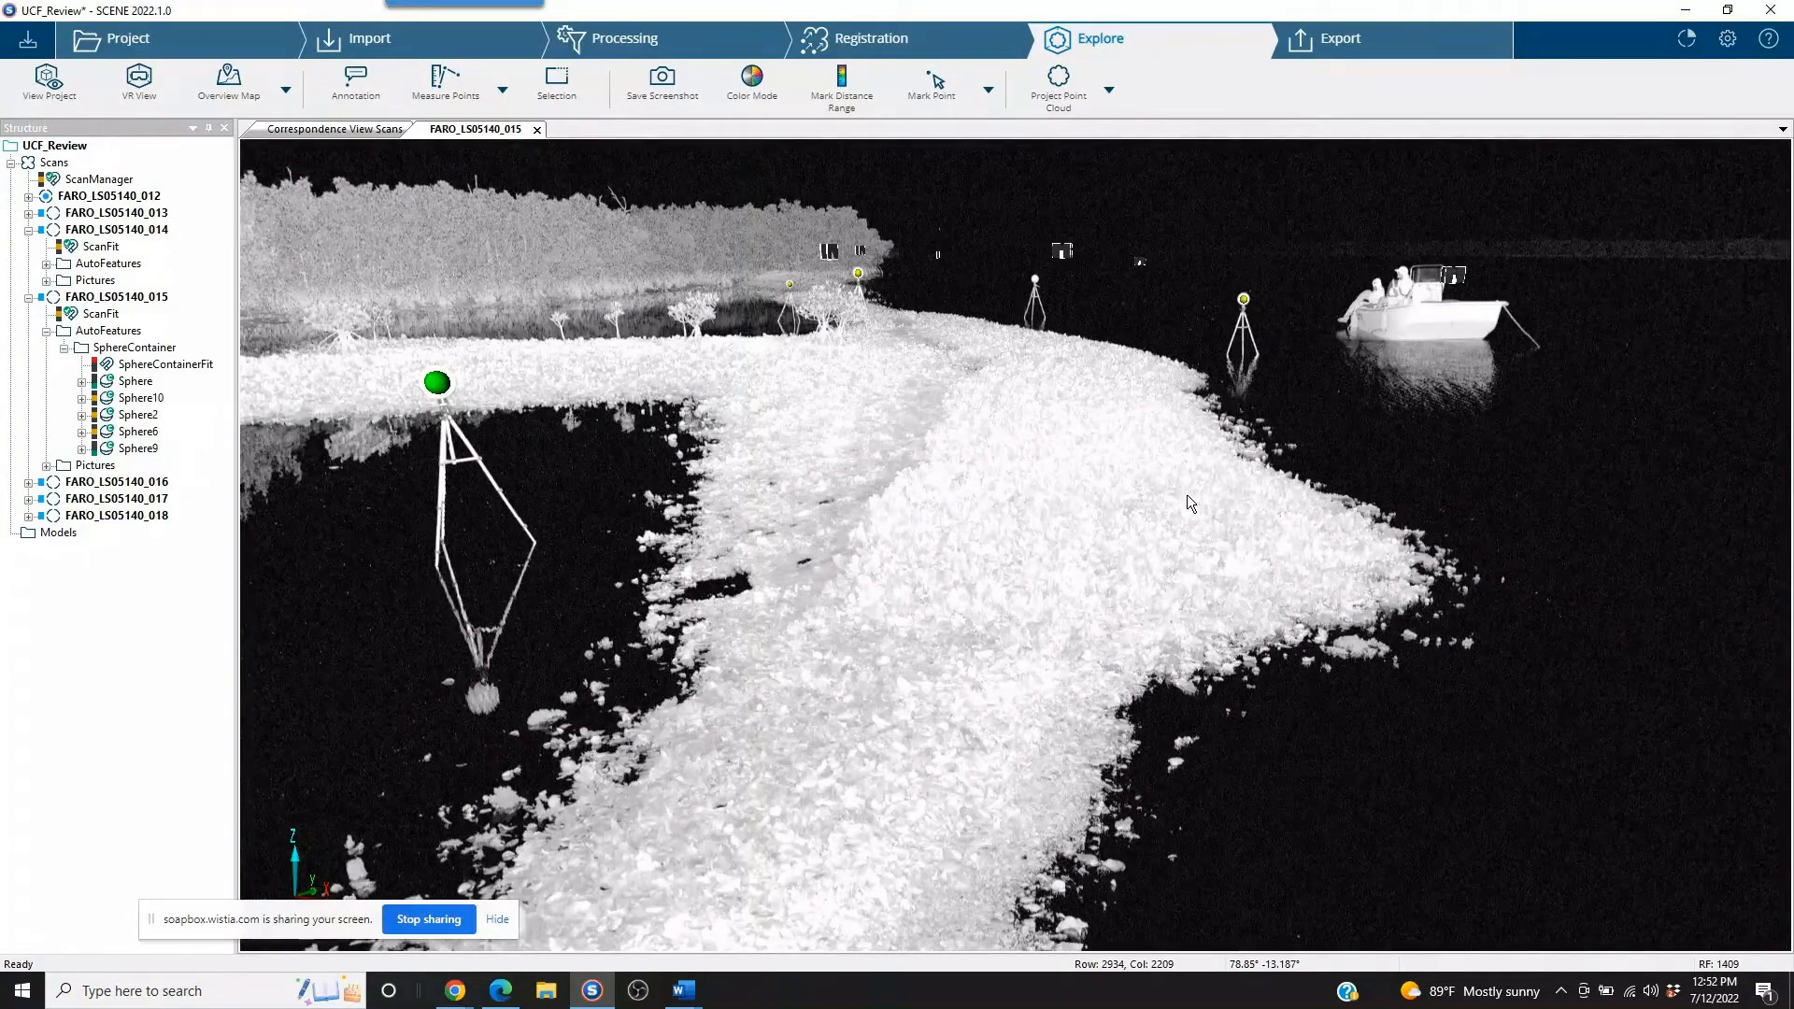
pyautogui.moveTo(283, 595); pyautogui.dragTo(1285, 573)
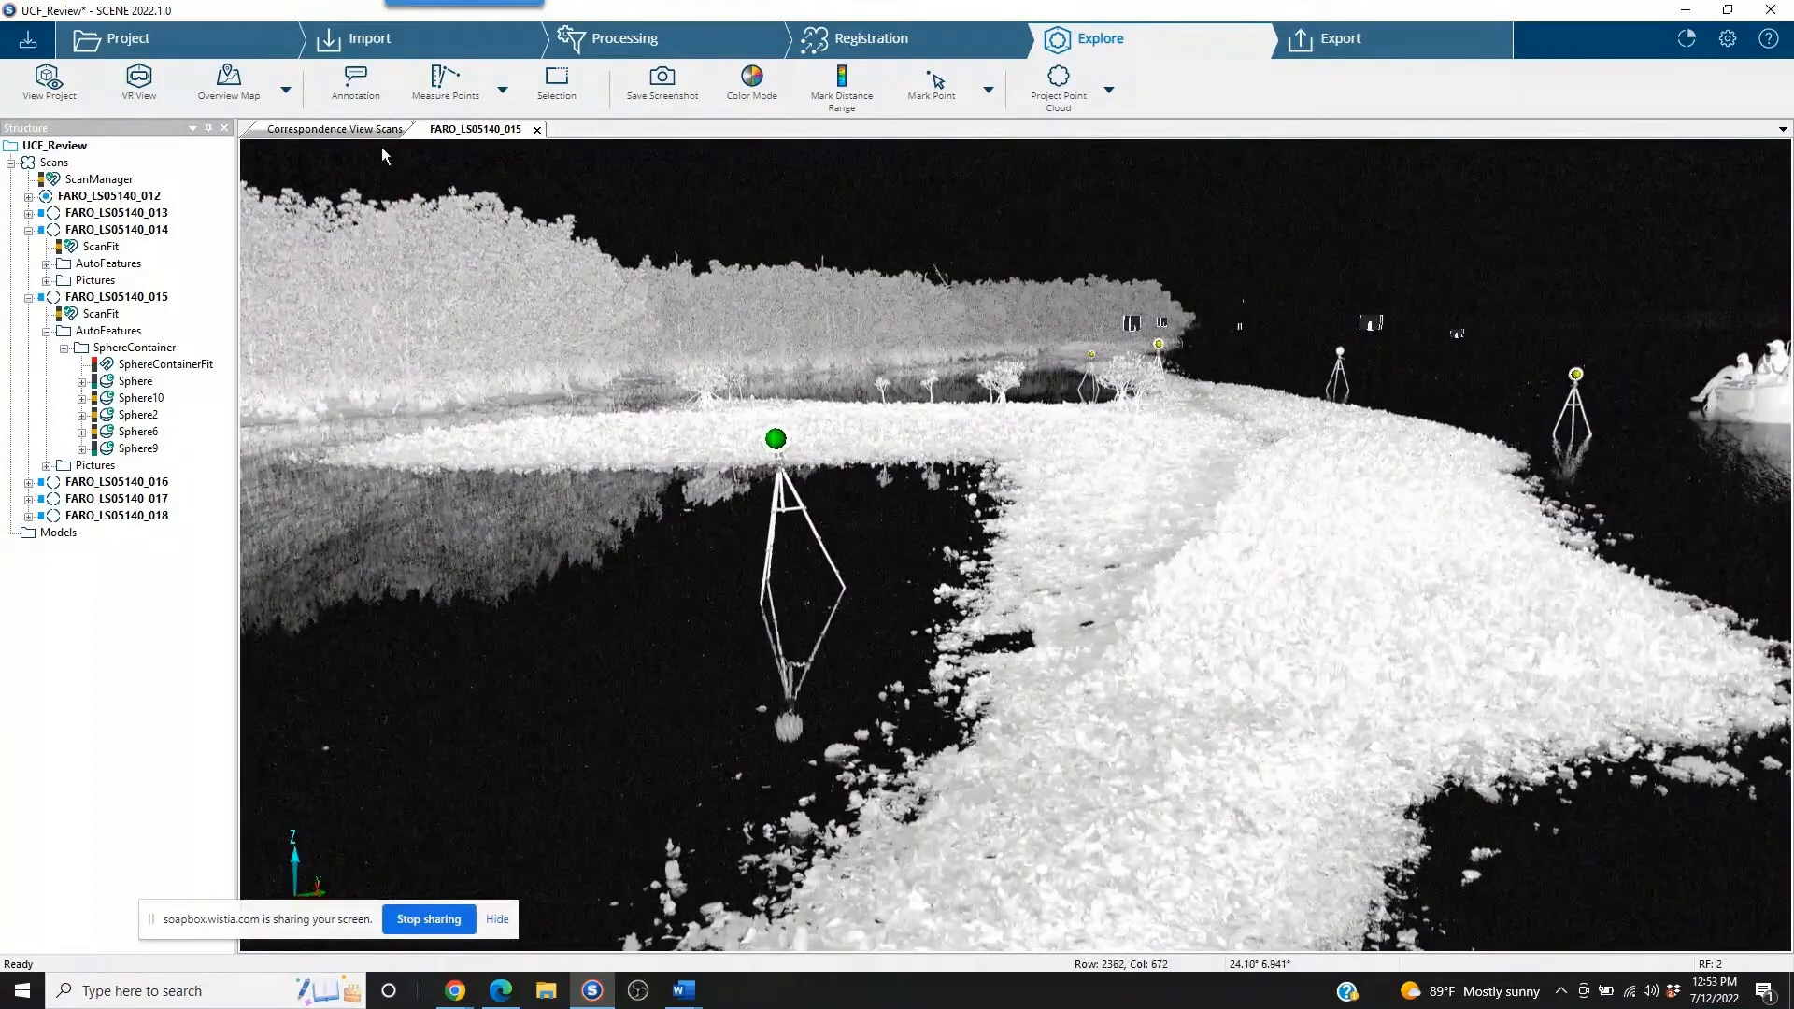
# Step: Select a rectangular patch of the bright shoreline ground between the tripods in scan FARO_LS05140_015
pyautogui.click(557, 83)
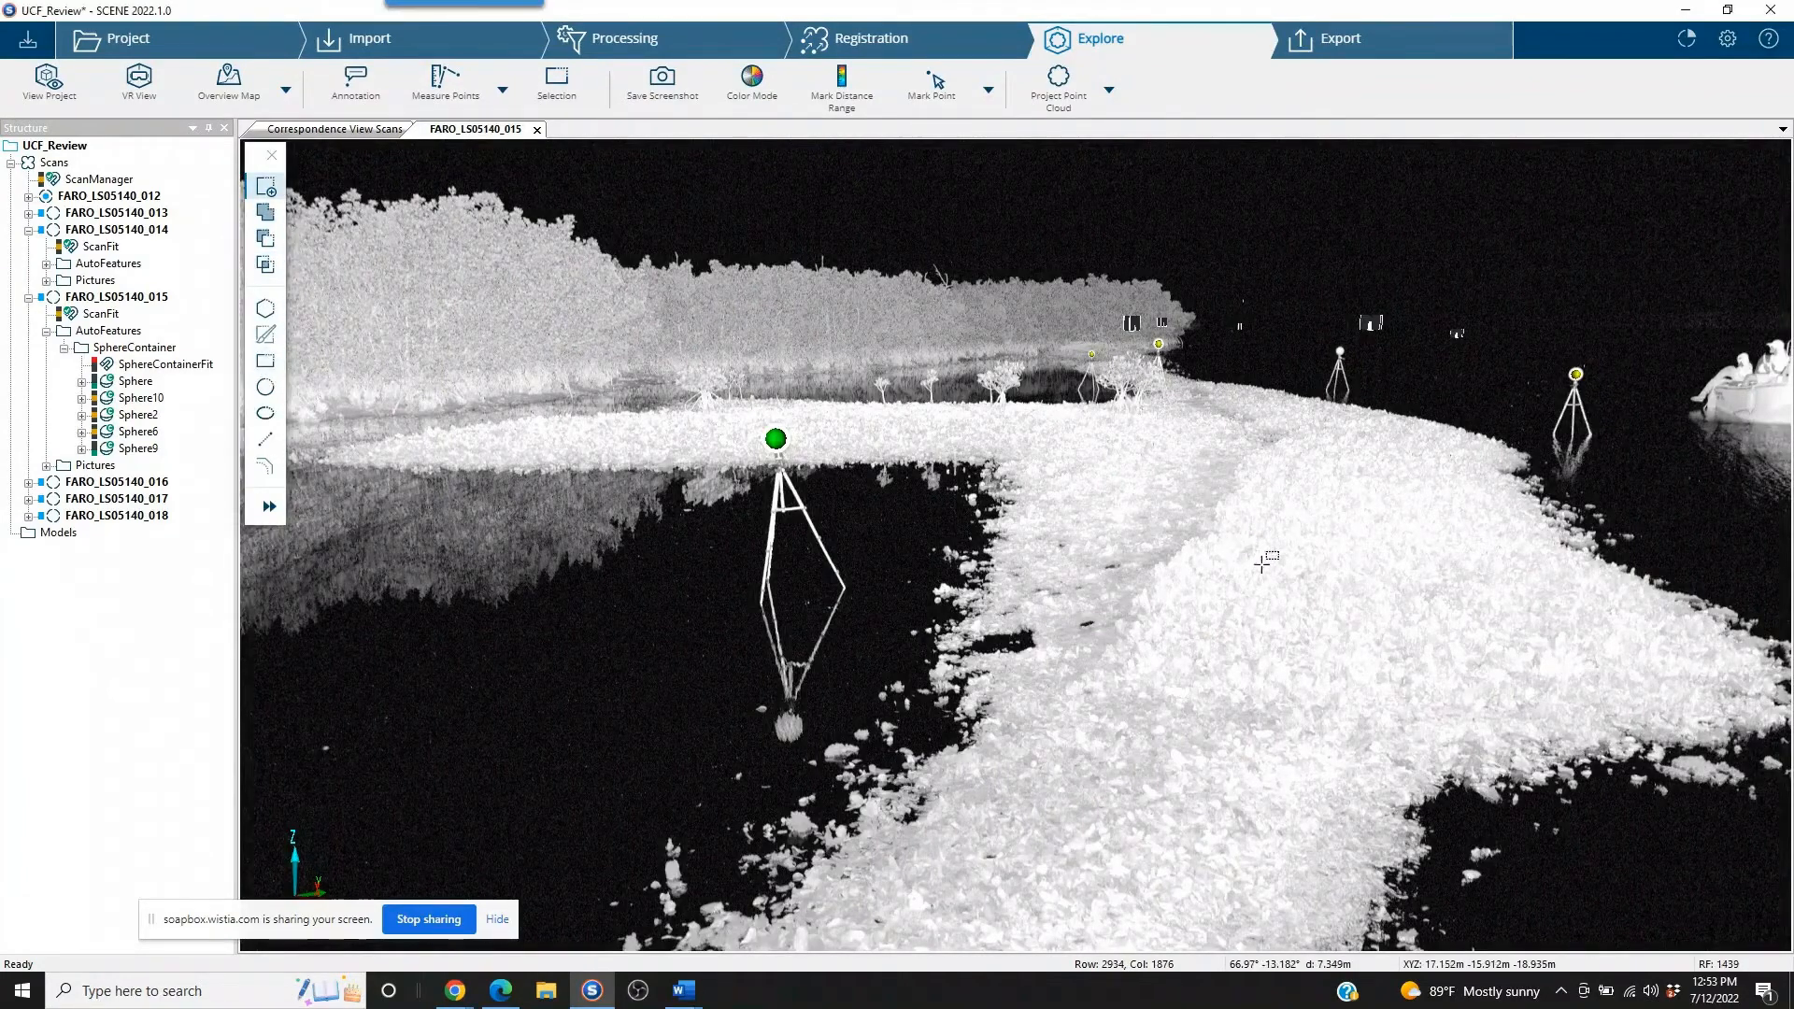
pyautogui.moveTo(1172, 530); pyautogui.dragTo(1360, 635)
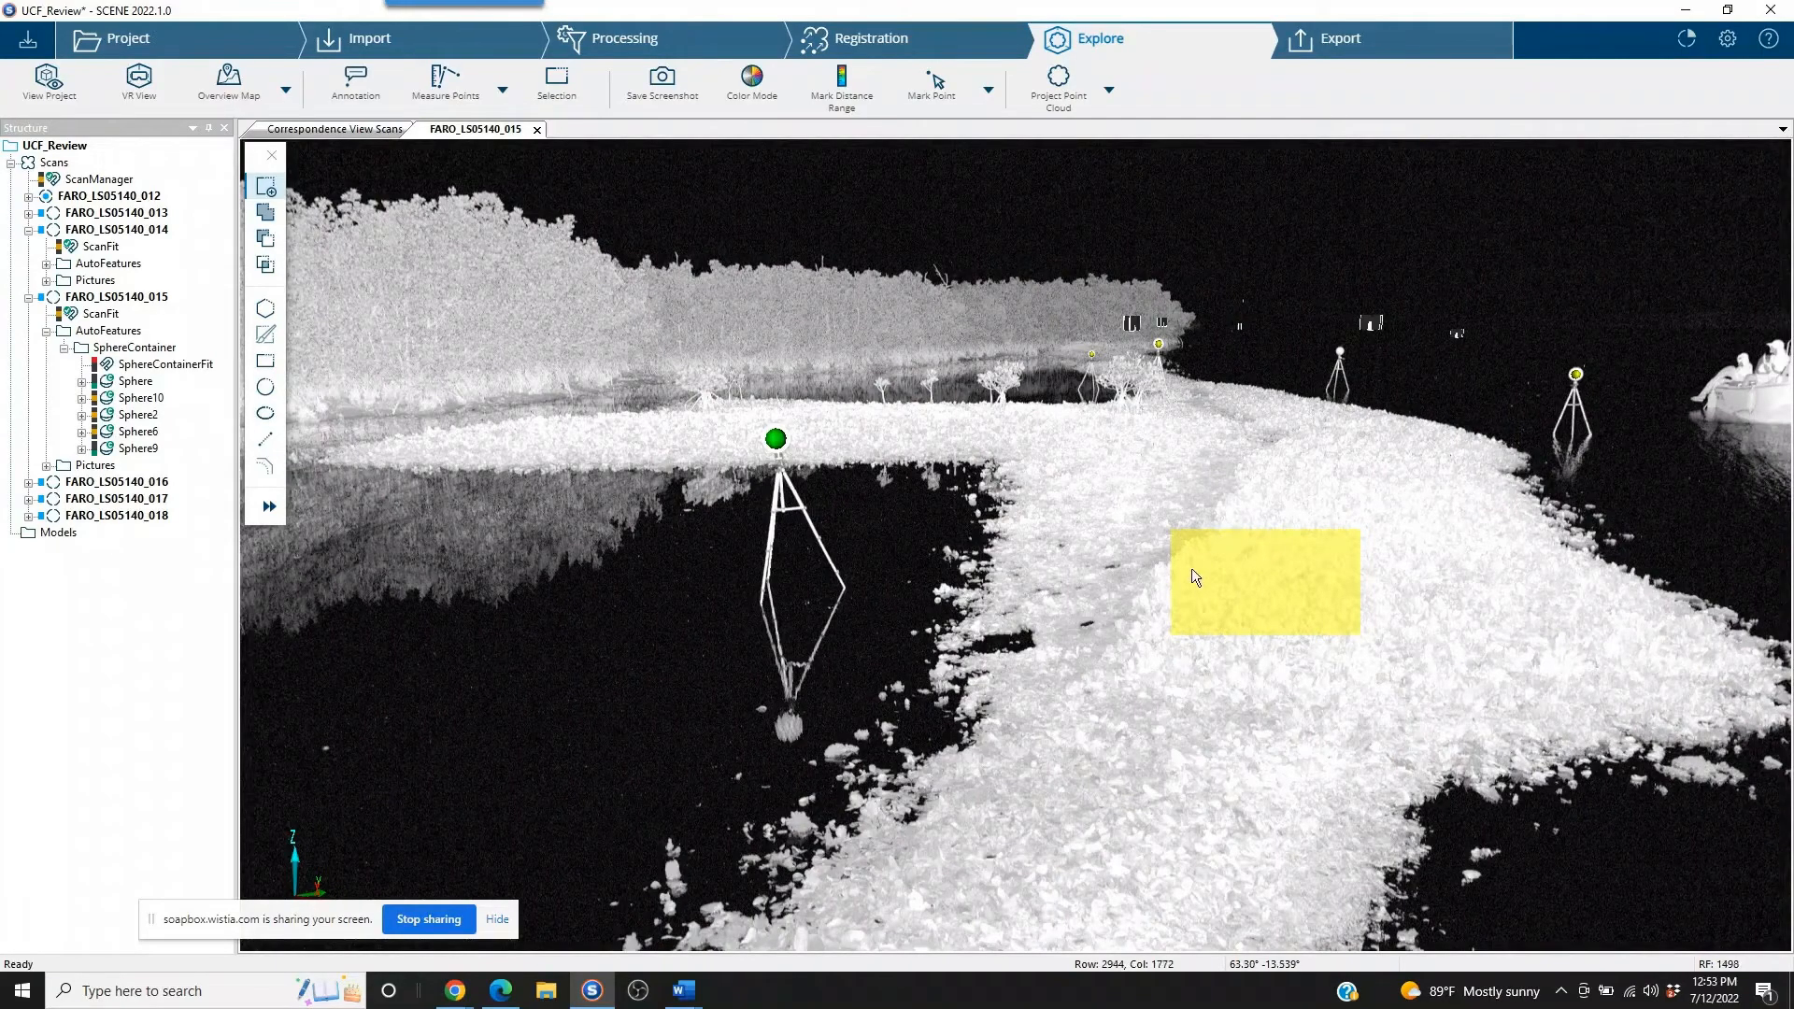
# Step: Mark the unmarked tripod sphere near the shoreline as a sphere target in scan FARO_LS05140_015 with Mark Sphere
pyautogui.scroll(5, 1342, 557)
pyautogui.moveTo(1342, 558); pyautogui.dragTo(1016, 654)
pyautogui.moveTo(1127, 624); pyautogui.dragTo(1034, 691)
pyautogui.scroll(6, 983, 609)
pyautogui.scroll(1, 953, 570)
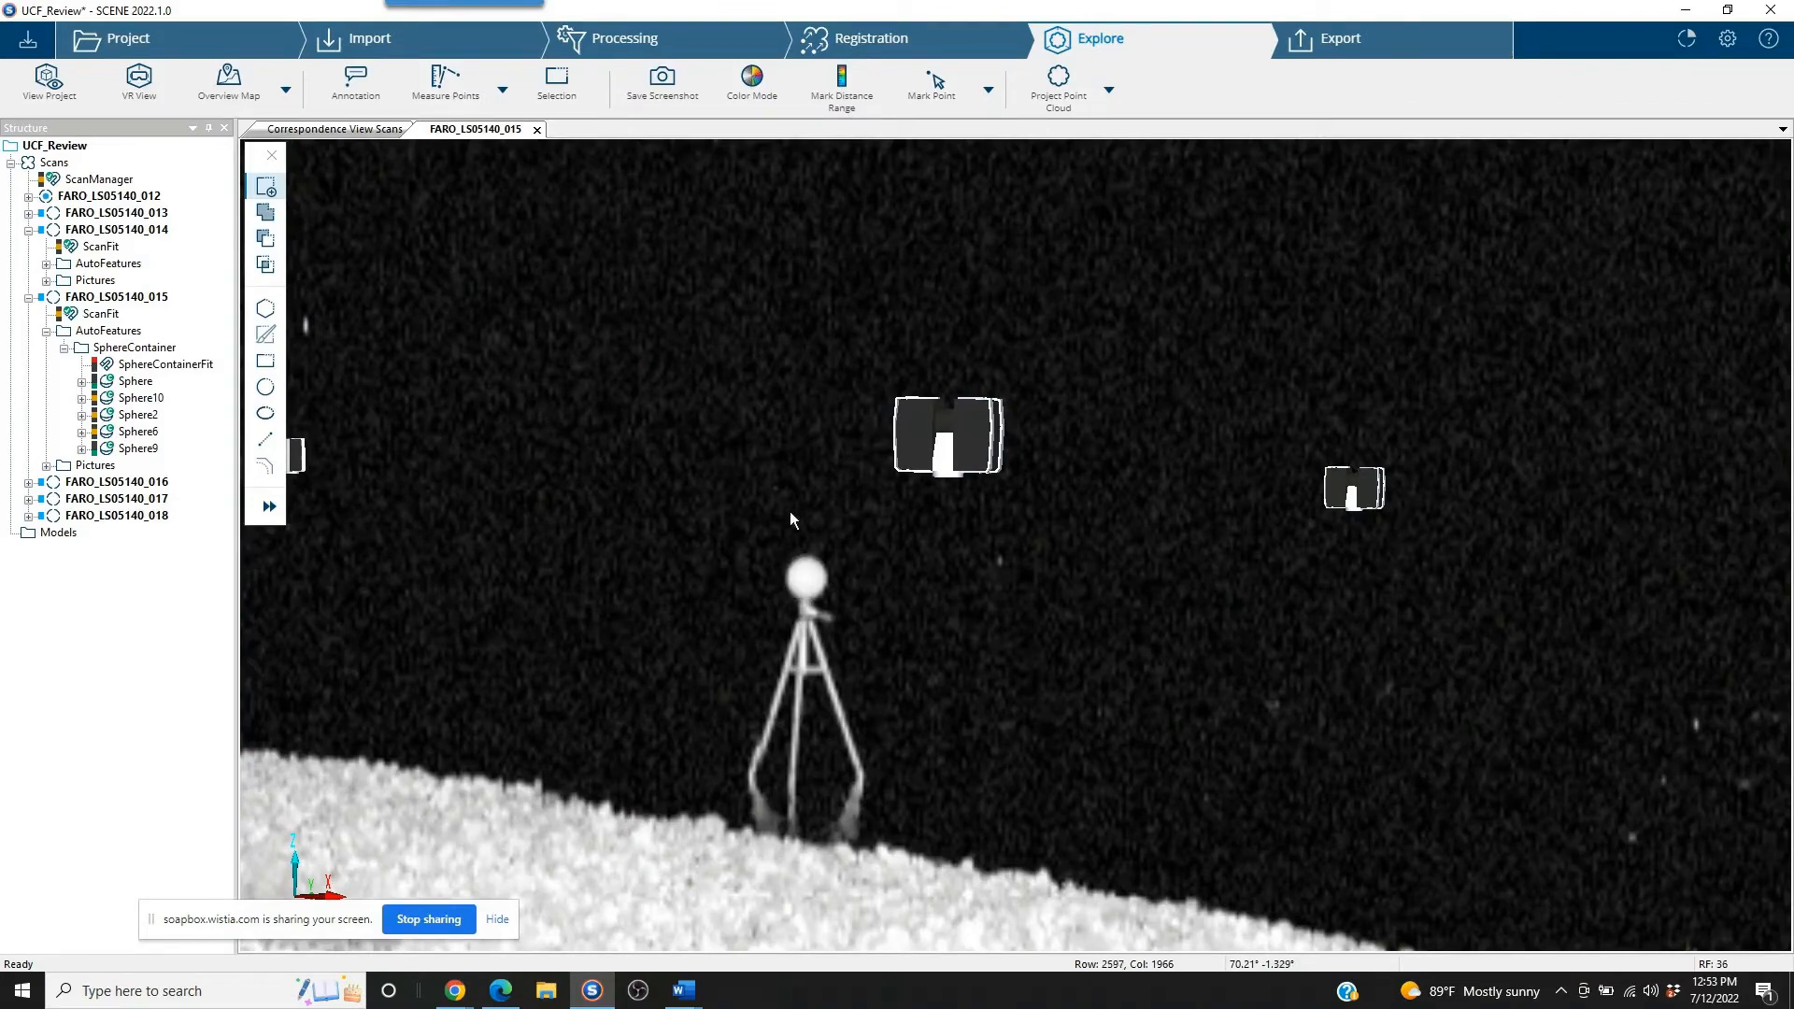
pyautogui.click(988, 89)
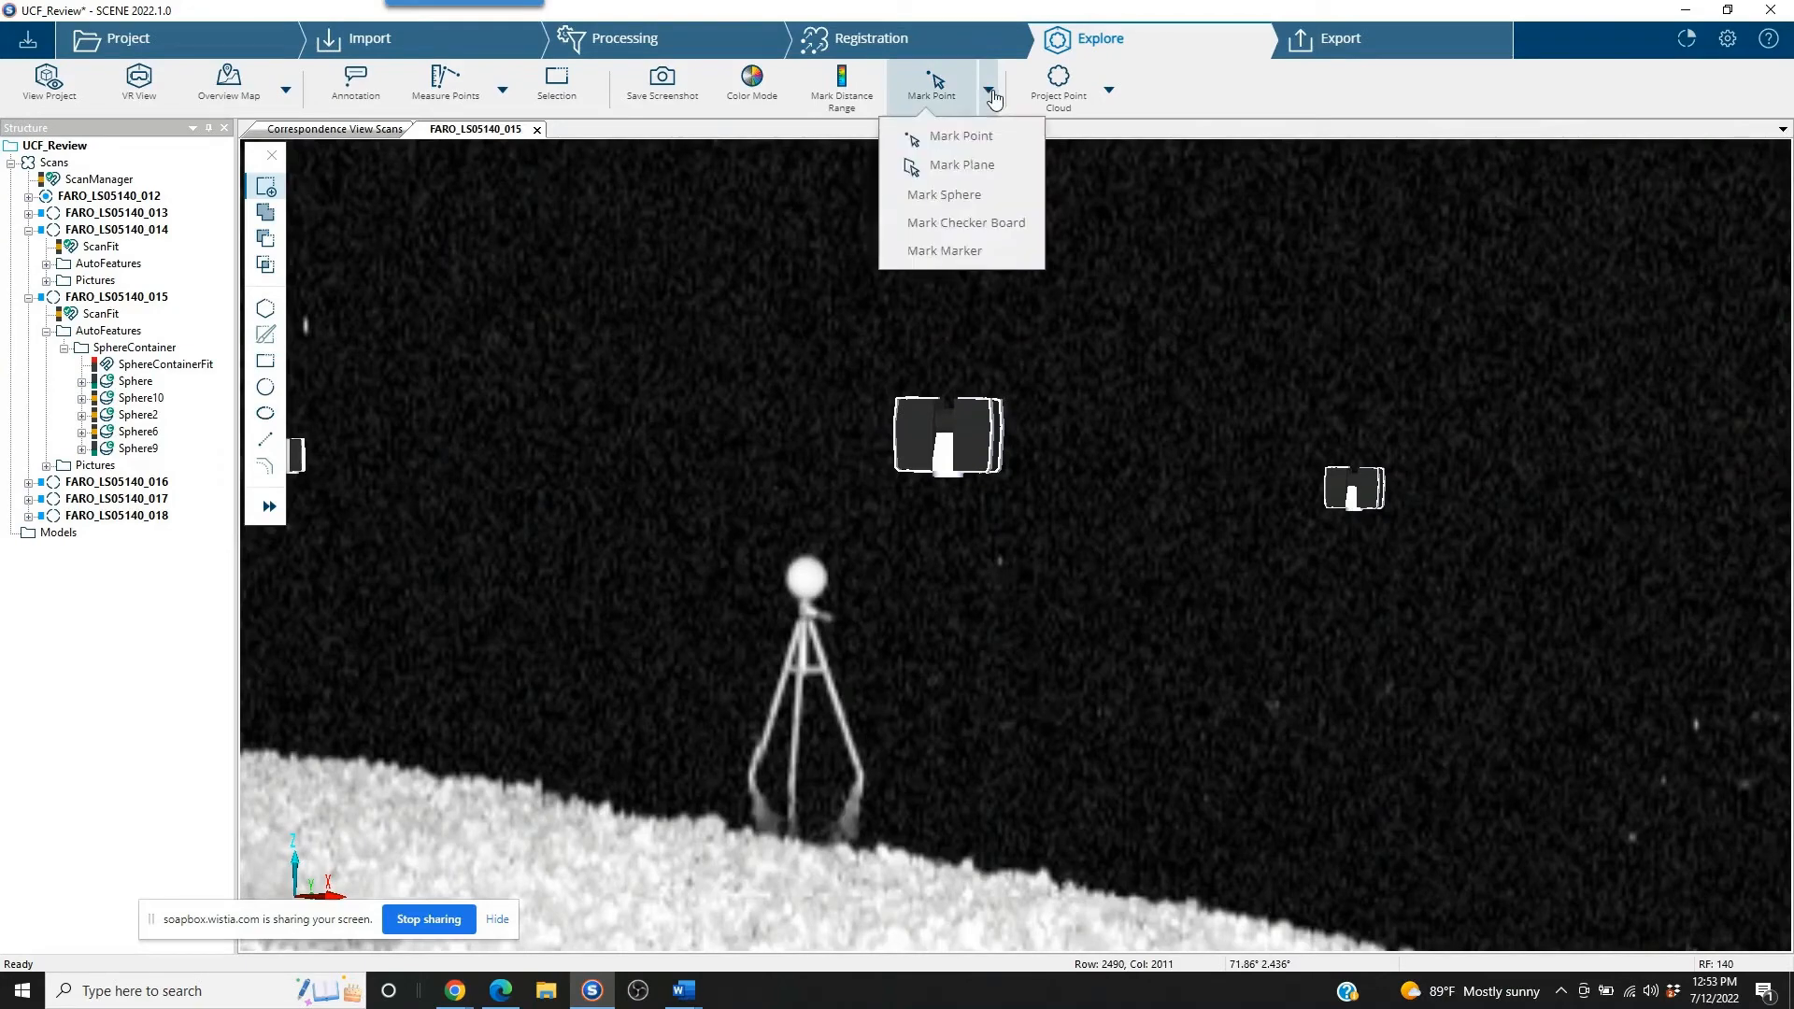
pyautogui.click(952, 197)
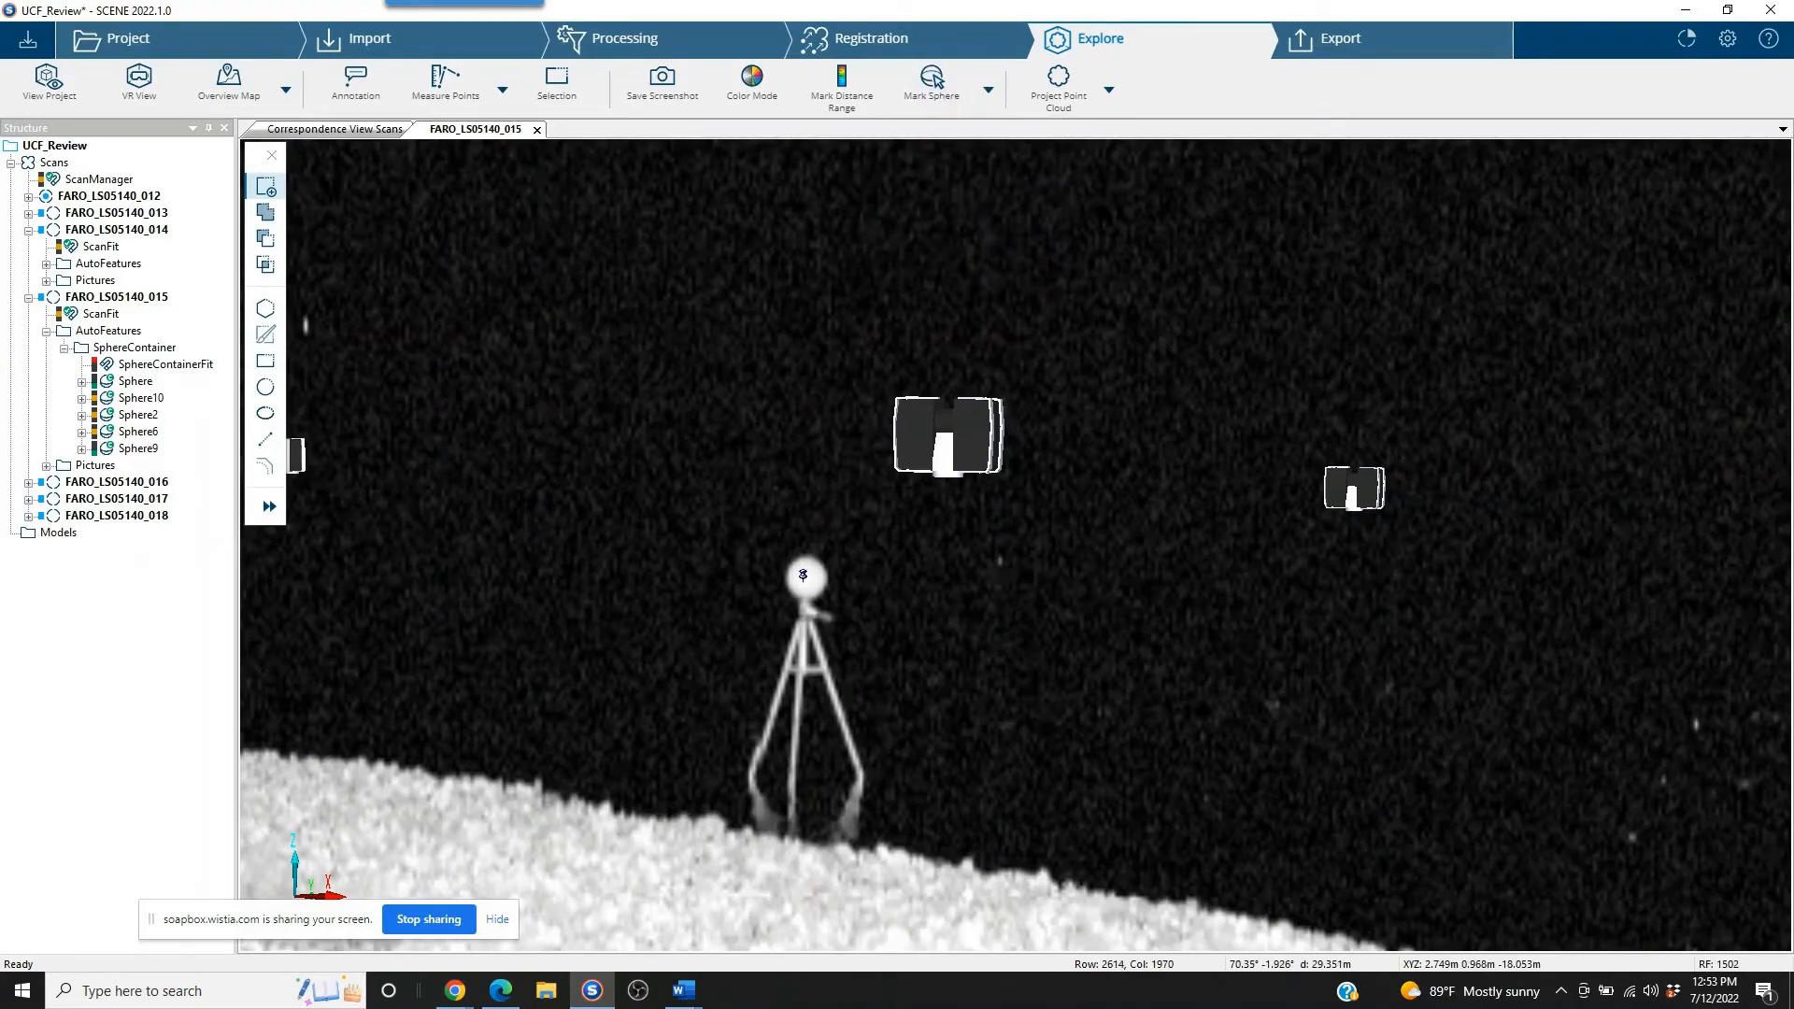
pyautogui.click(805, 584)
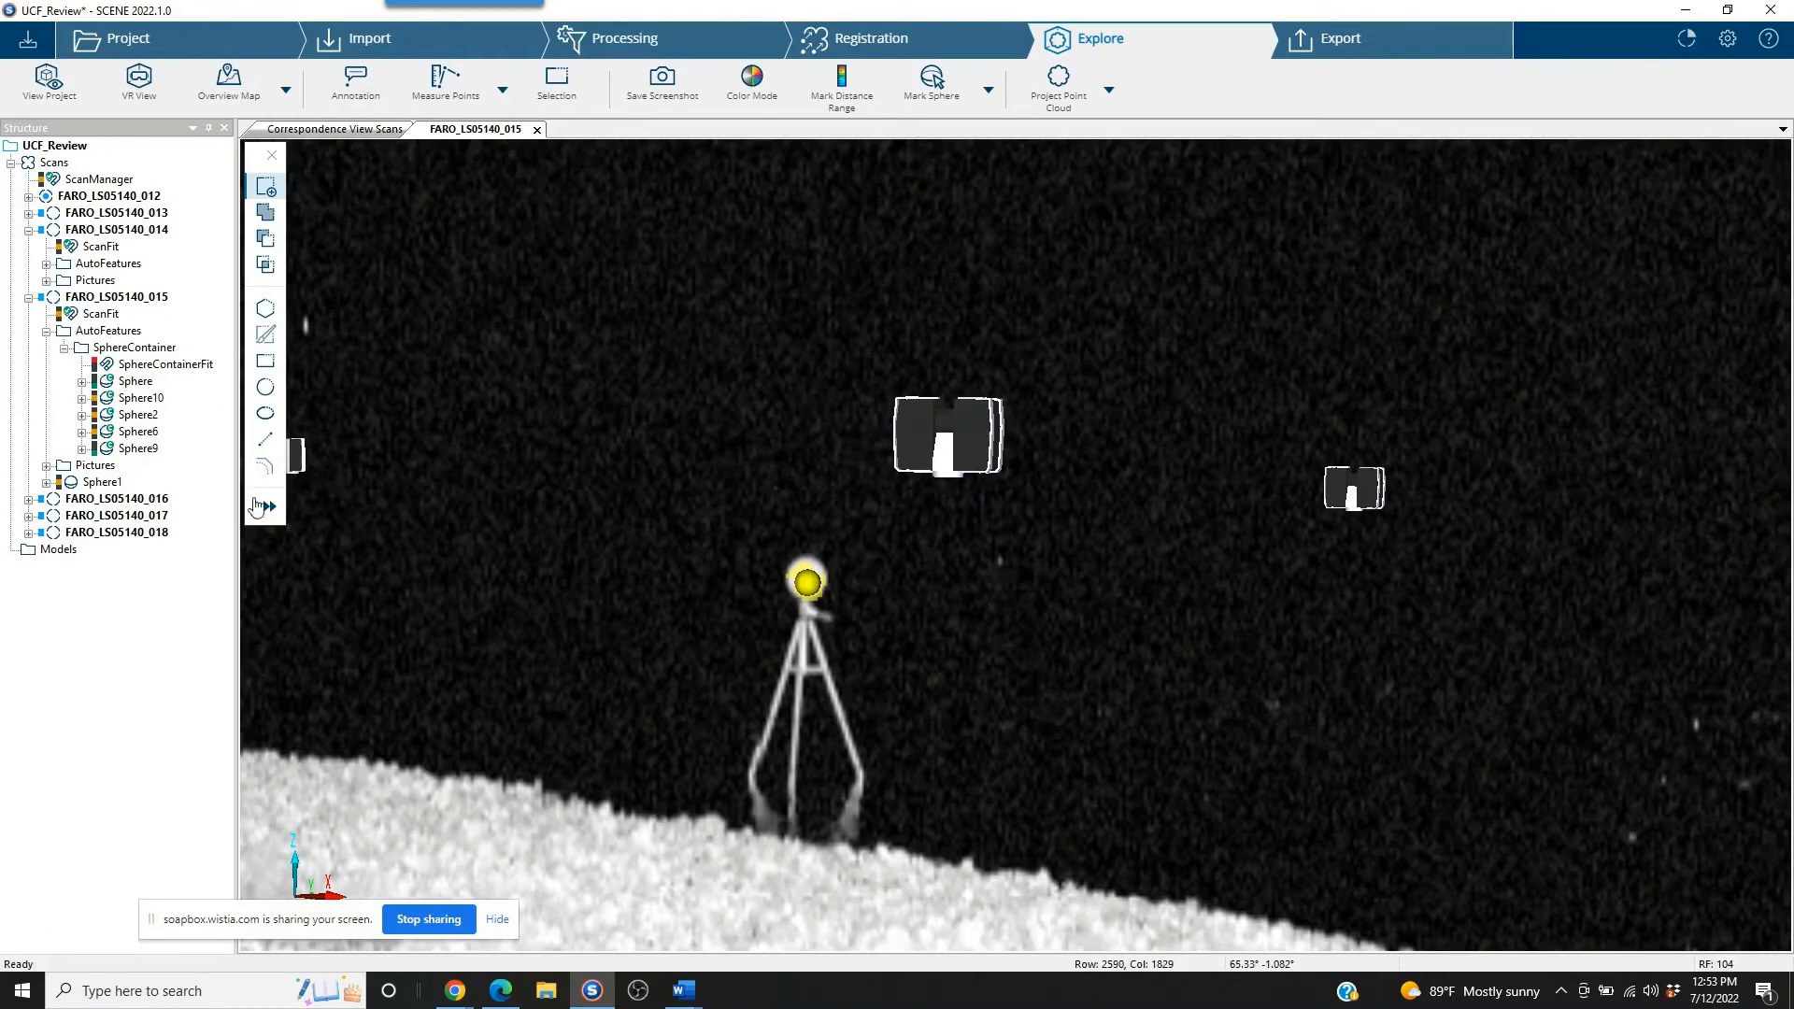
# Step: Update the SphereContainerFit of scan FARO_LS05140_015, and close the scan view and the Correspondence View
pyautogui.rightClick(150, 367)
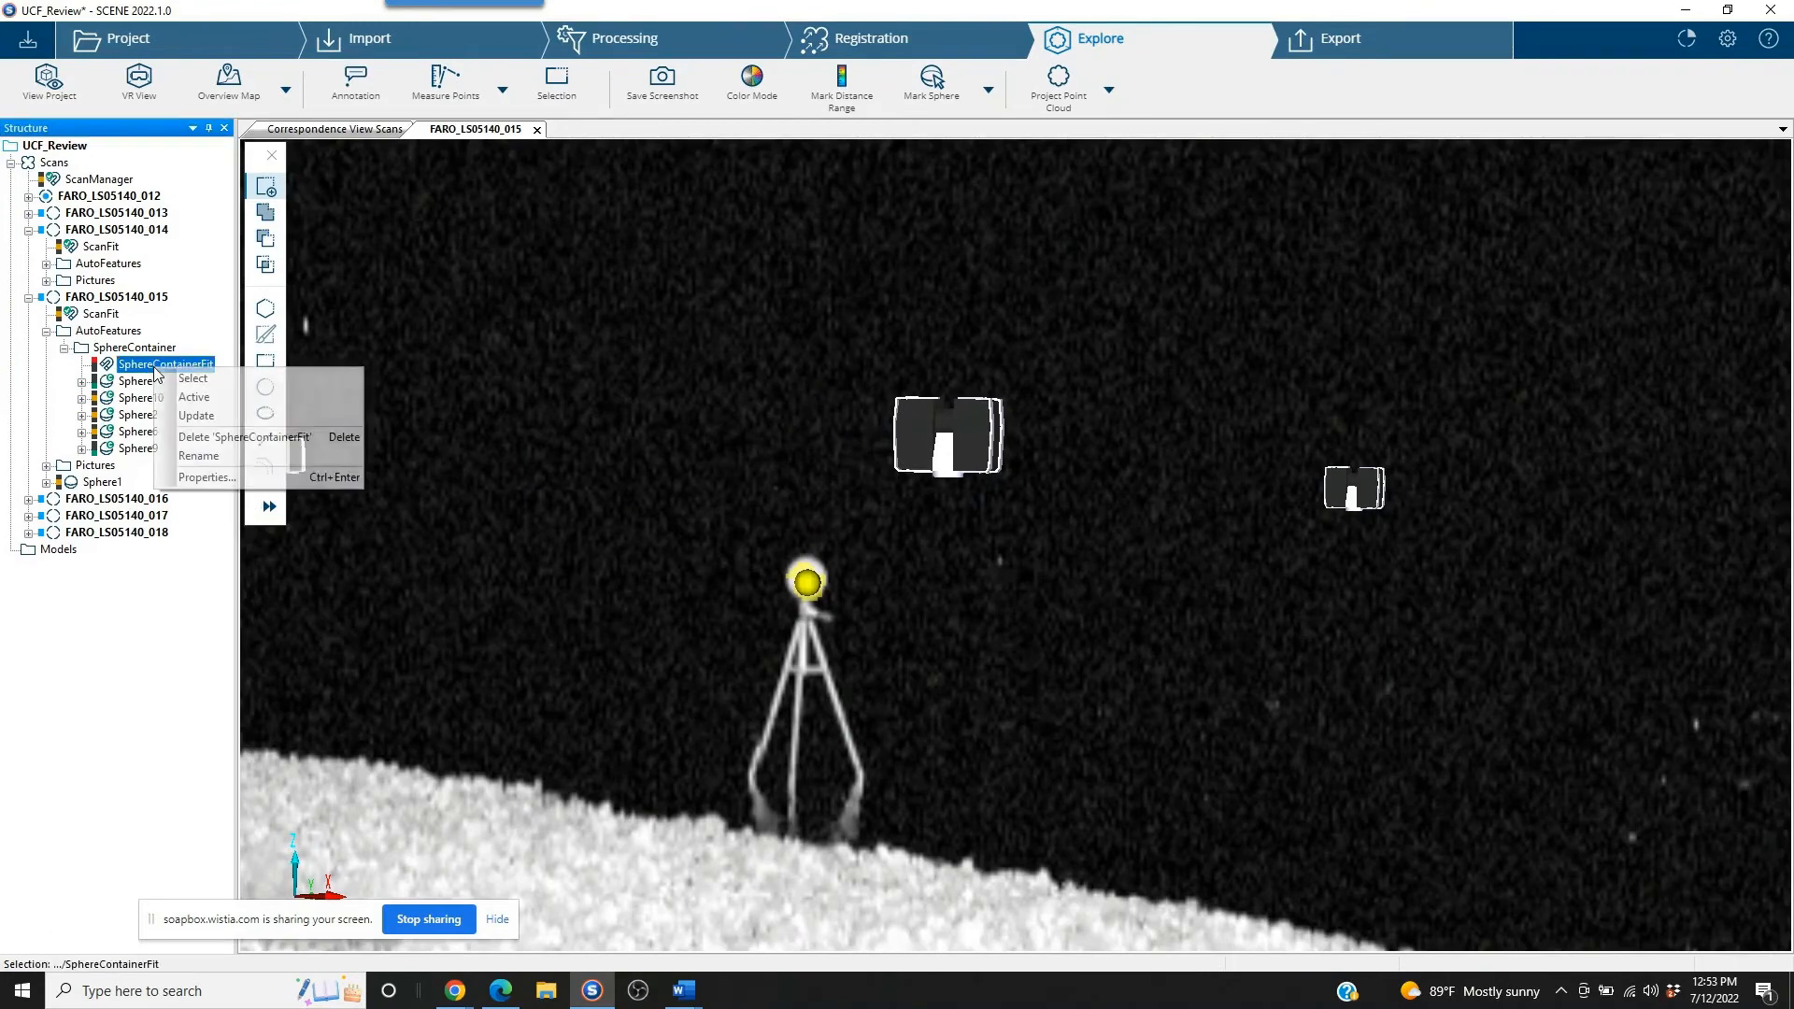
pyautogui.click(185, 414)
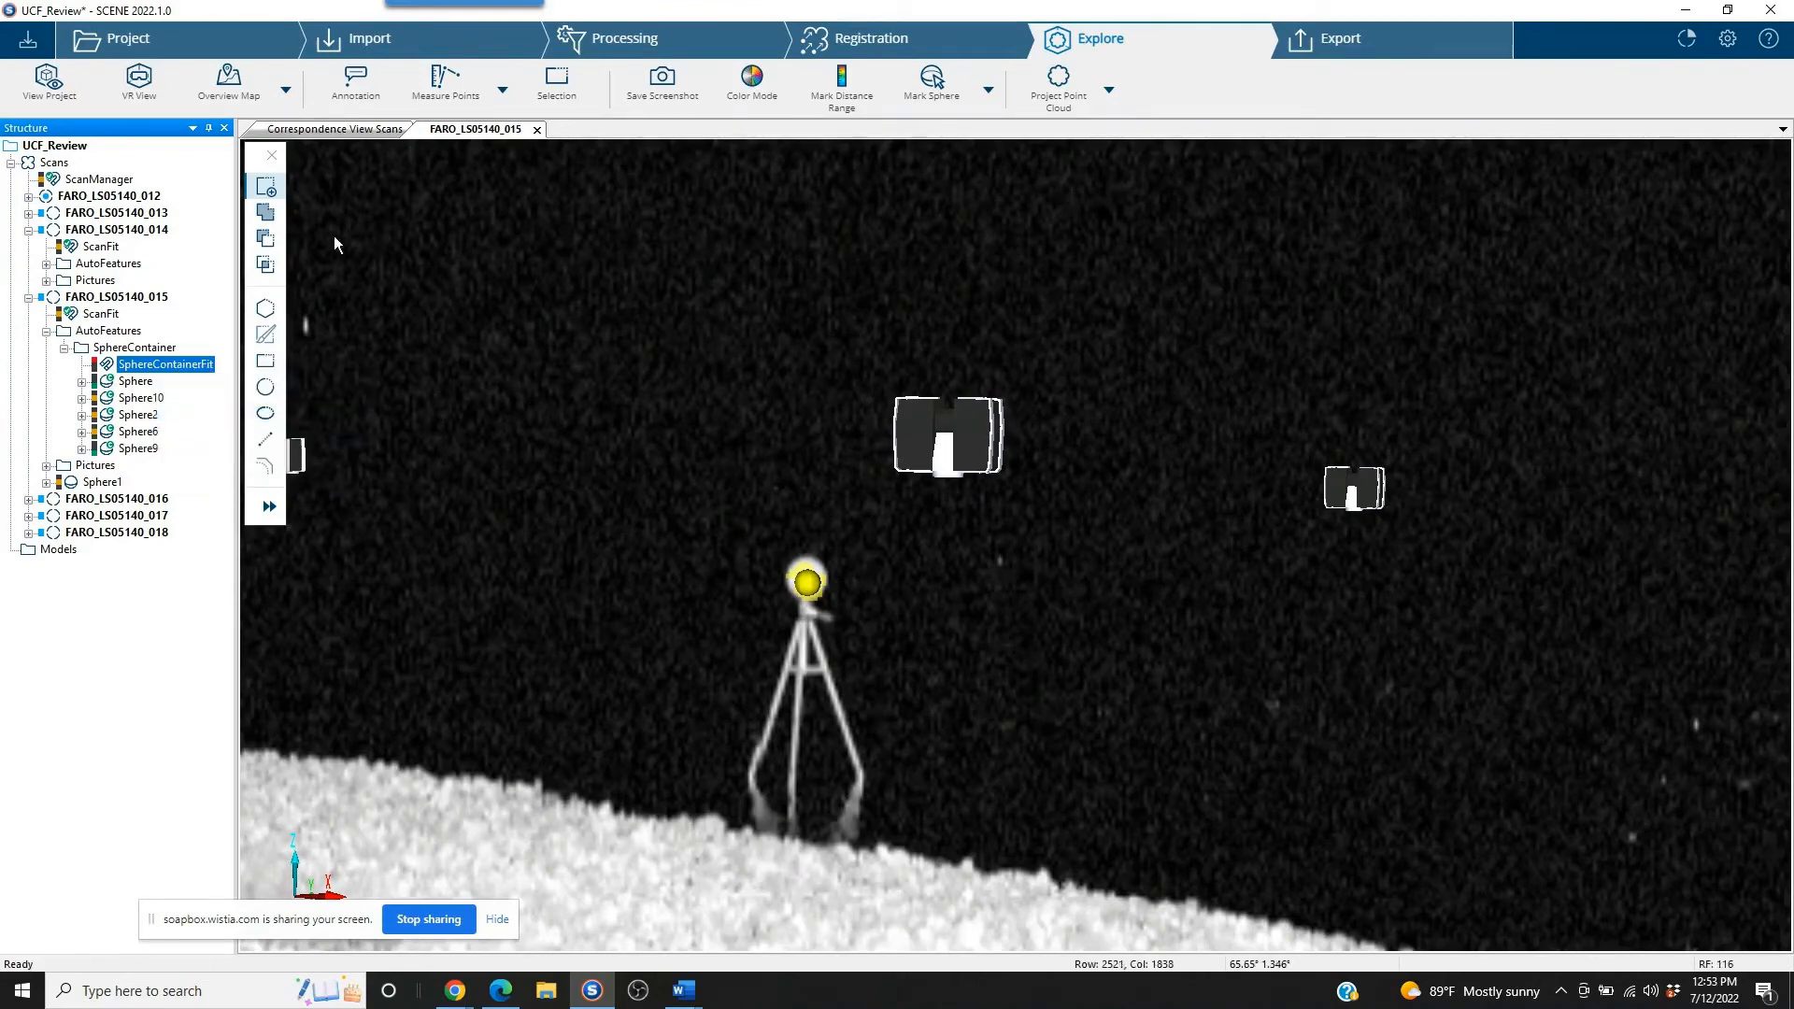
pyautogui.click(537, 132)
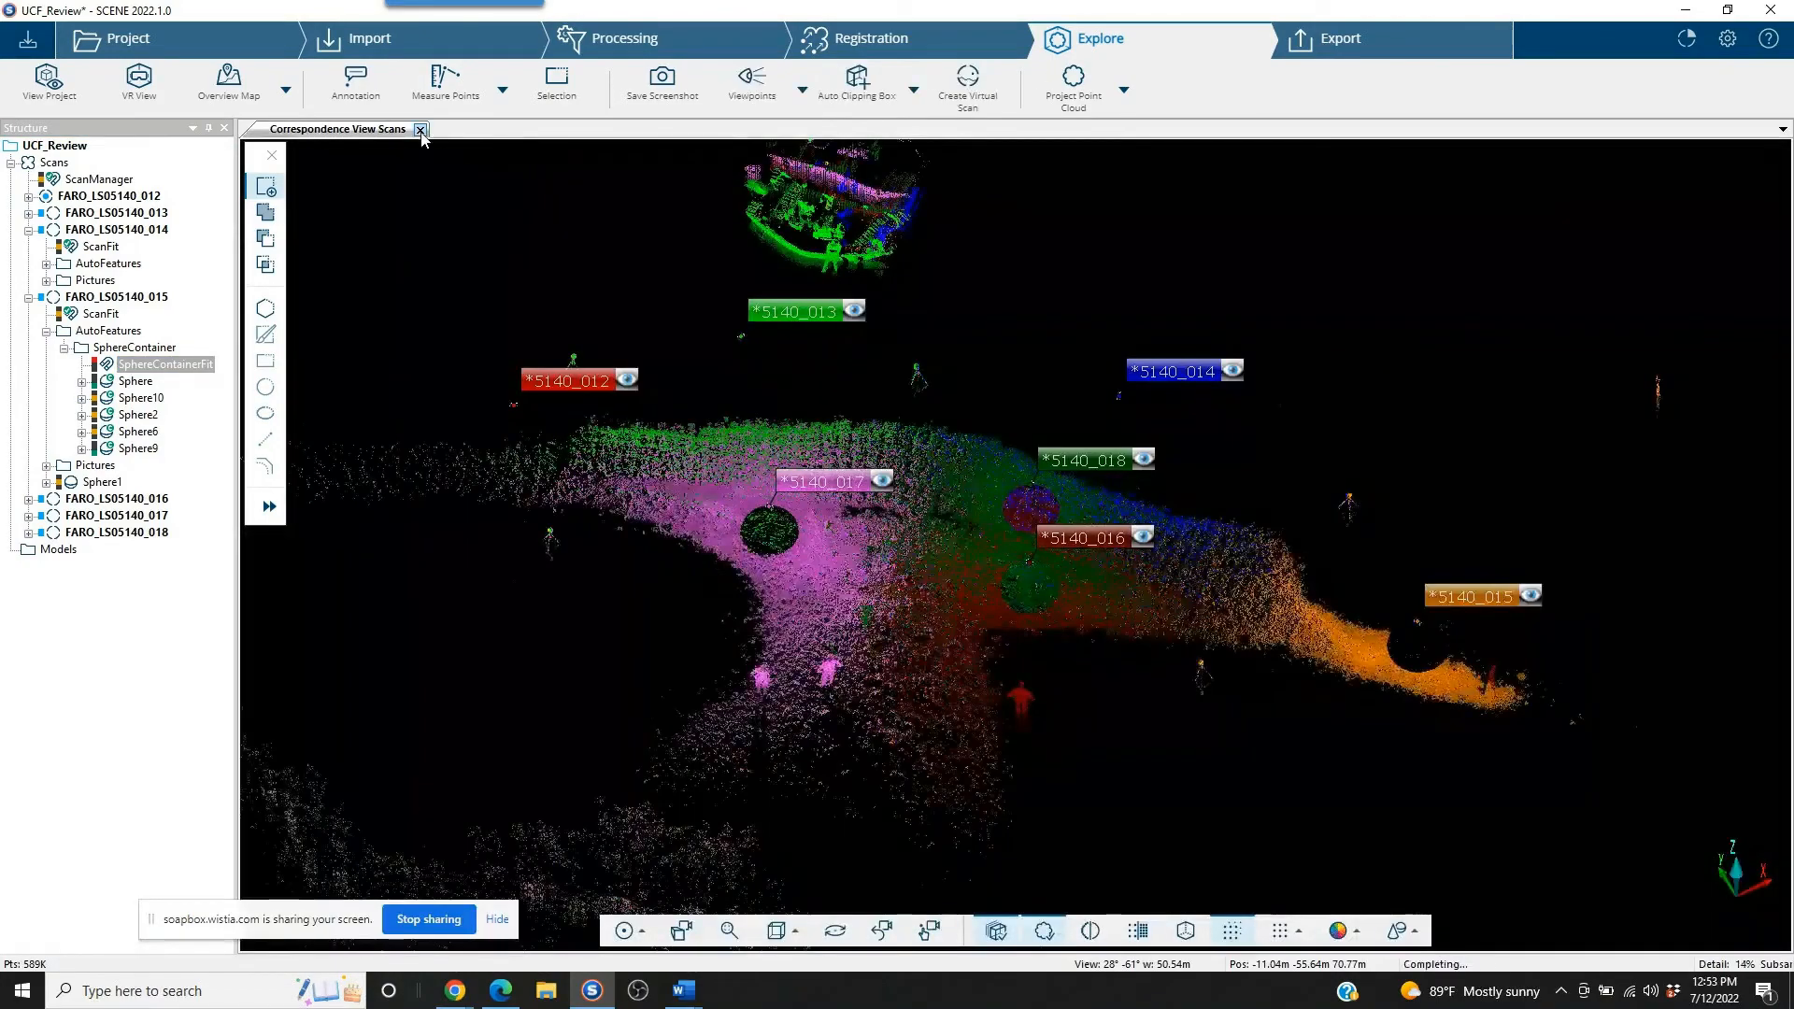
pyautogui.click(421, 130)
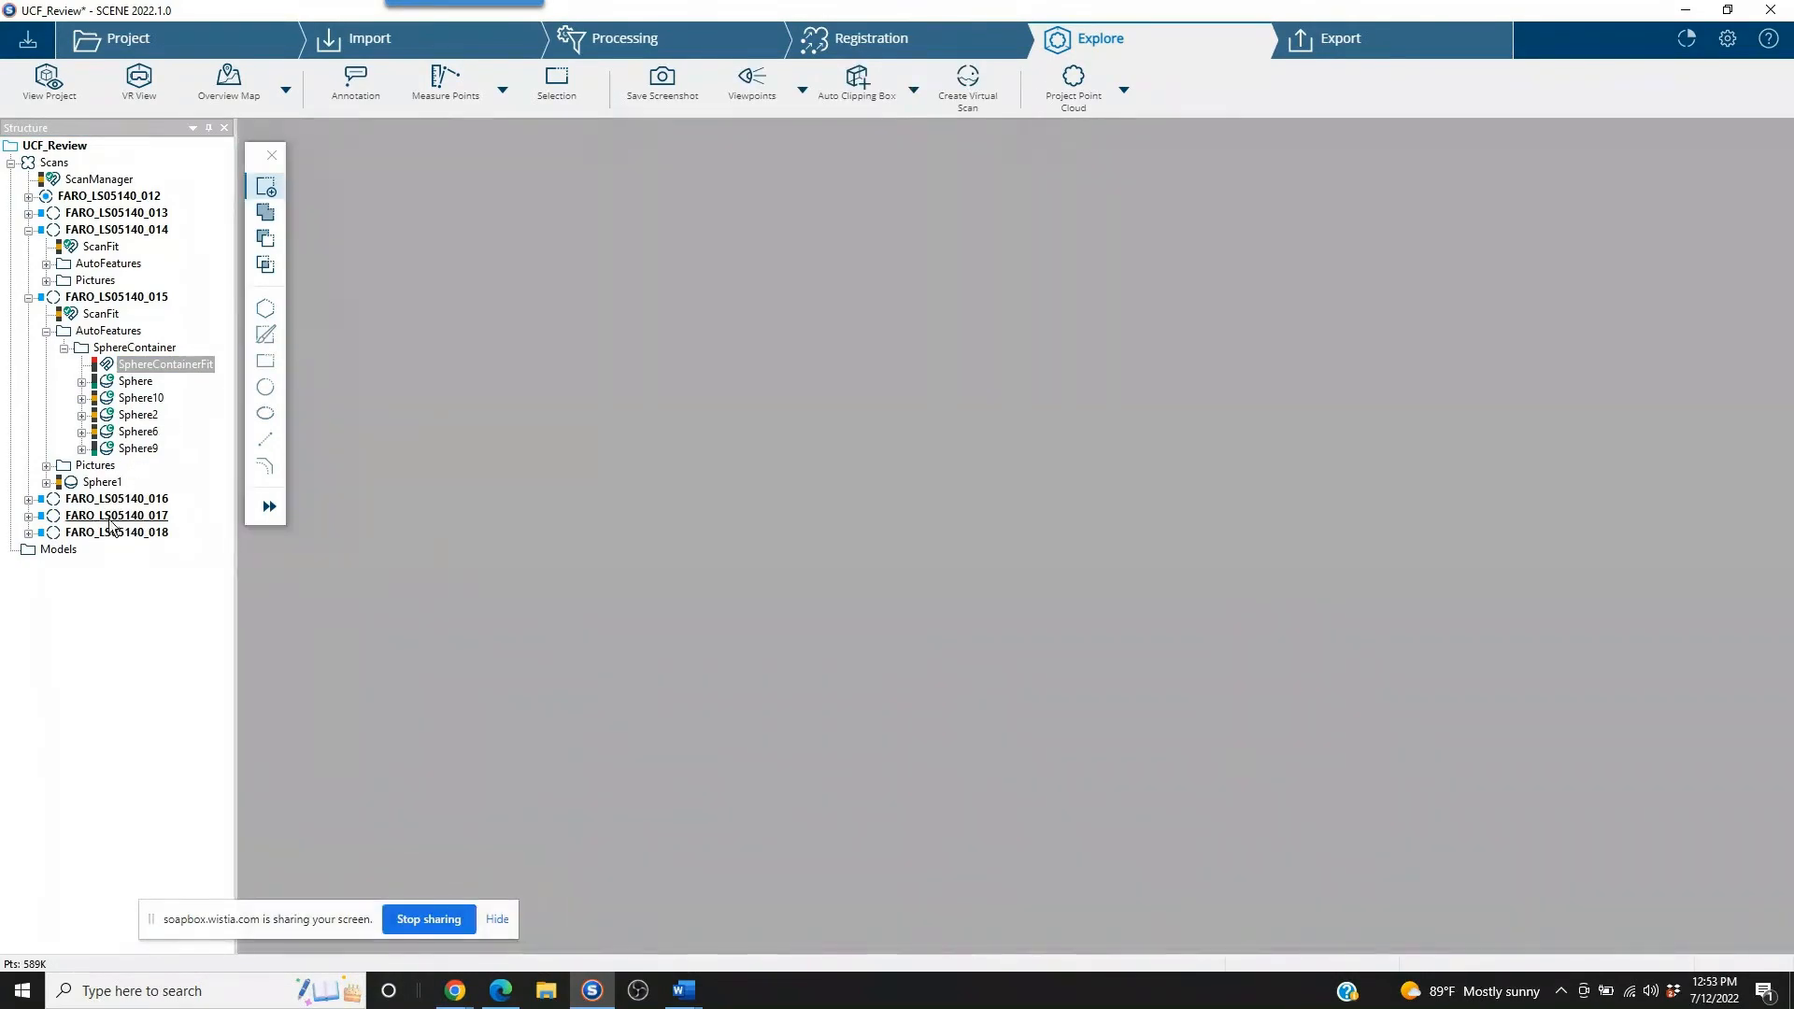
# Step: Open scan FARO_LS05140_016 and examine the sphere markers on the tripod and the boat behind it
pyautogui.click(28, 500)
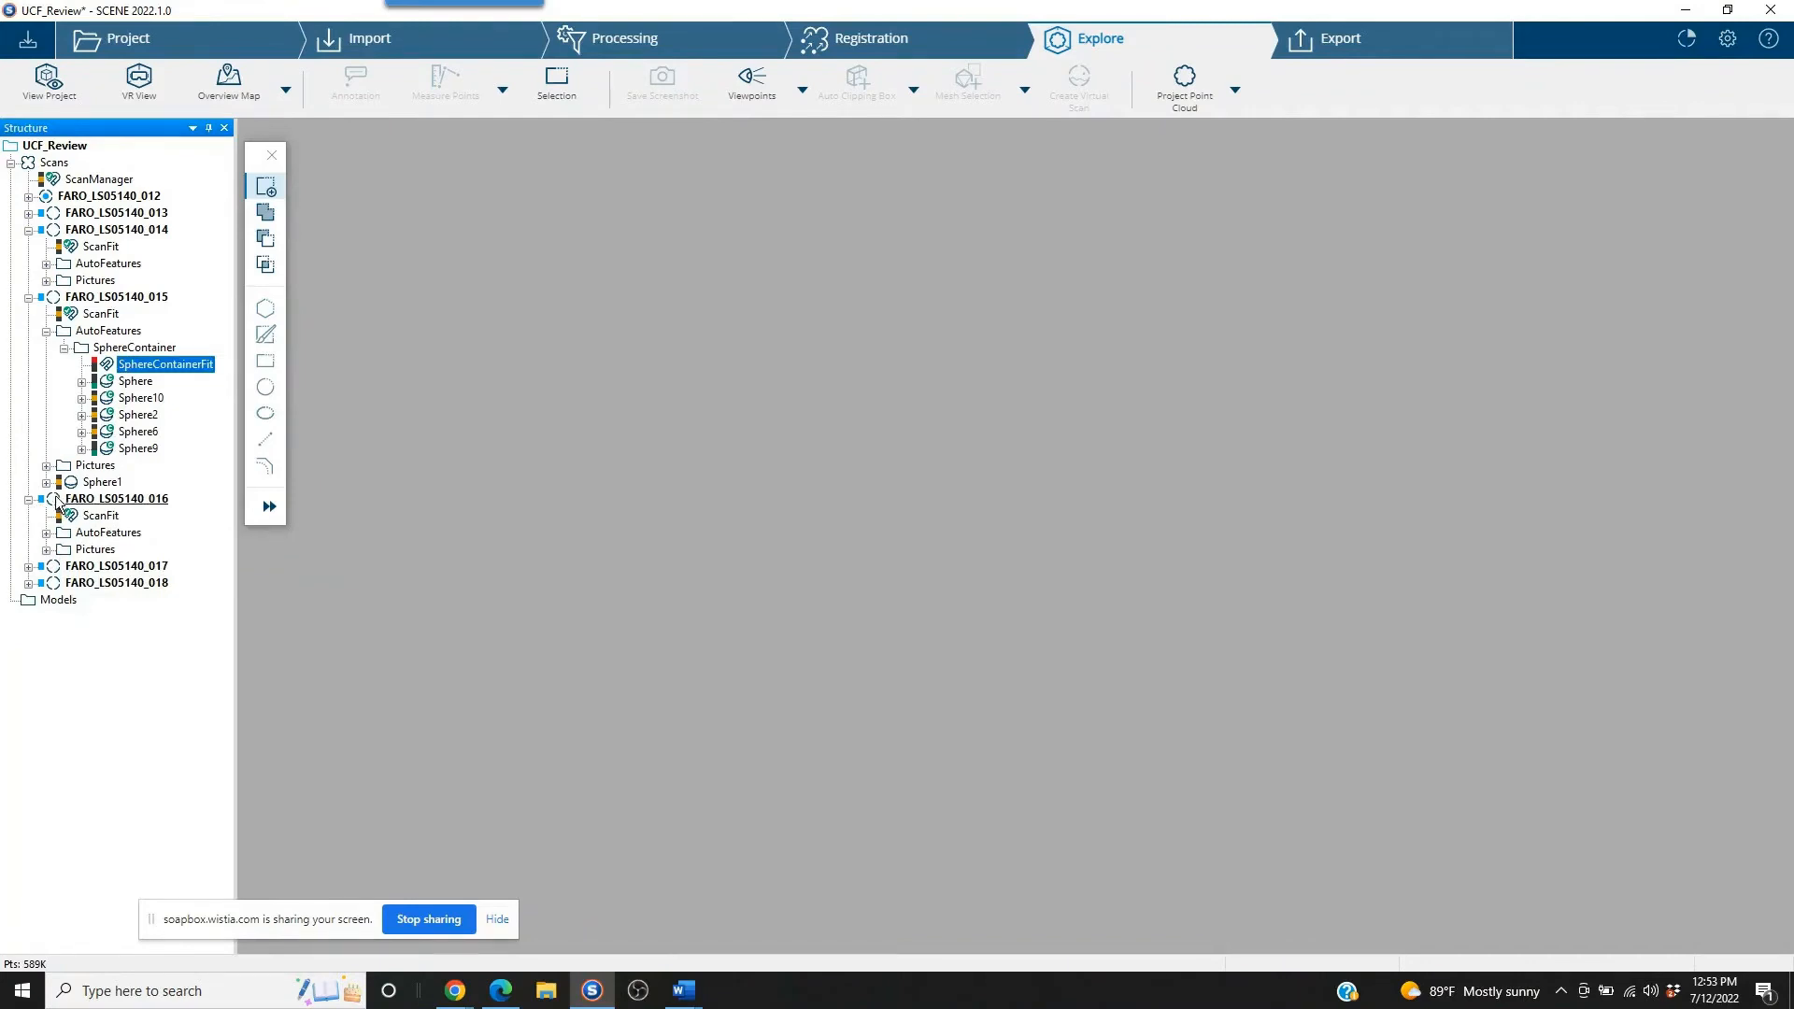
pyautogui.doubleClick(86, 501)
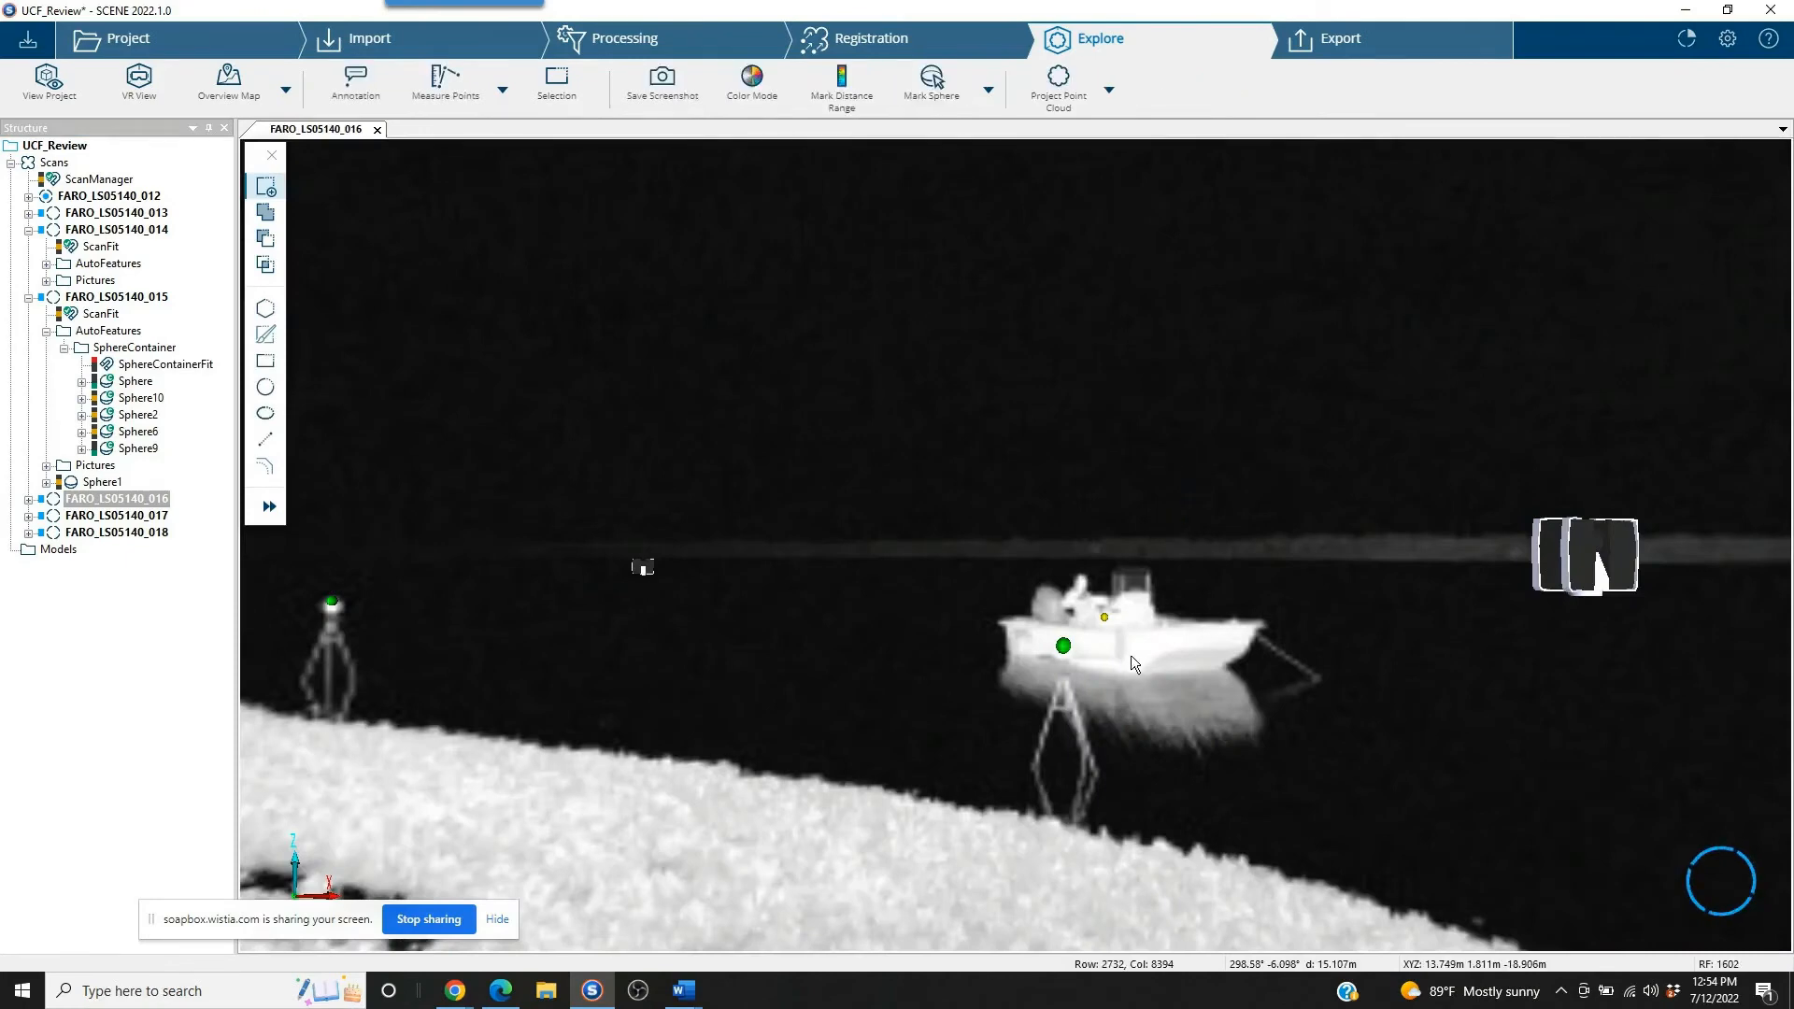
pyautogui.scroll(2, 1119, 646)
pyautogui.moveTo(1046, 590); pyautogui.dragTo(947, 540)
pyautogui.scroll(-6, 553, 545)
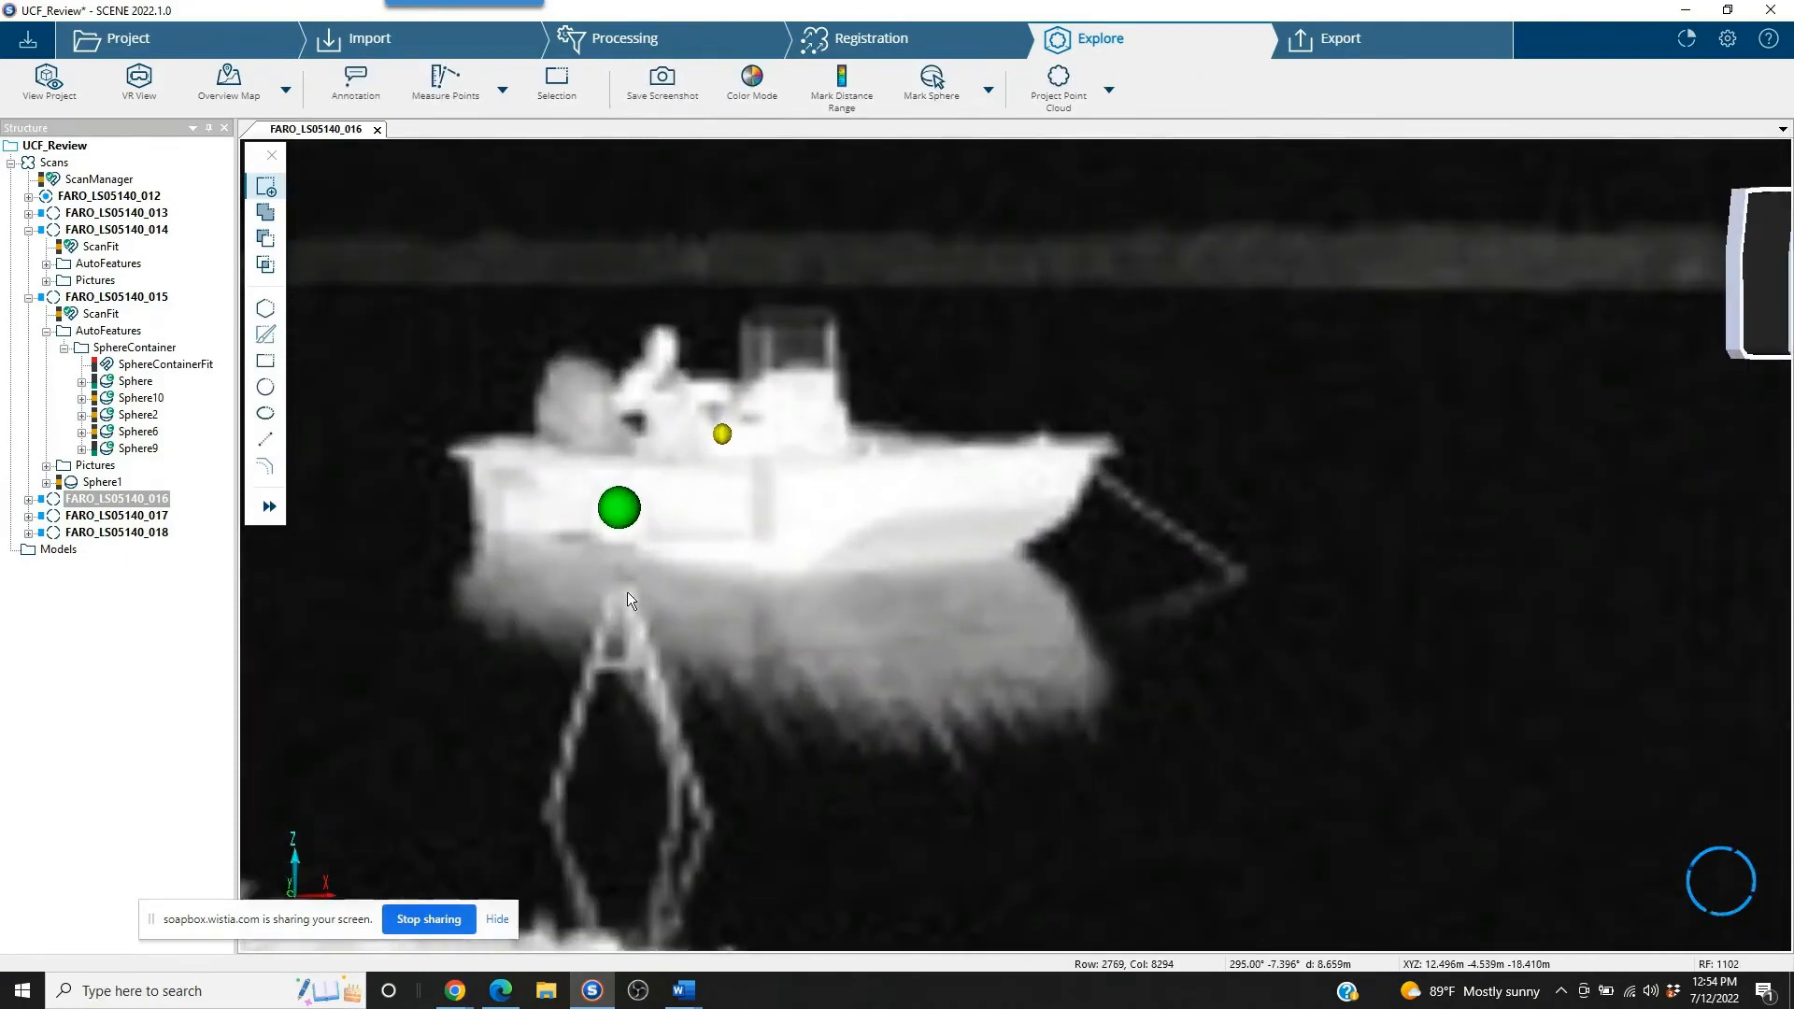
pyautogui.moveTo(742, 508); pyautogui.dragTo(704, 618)
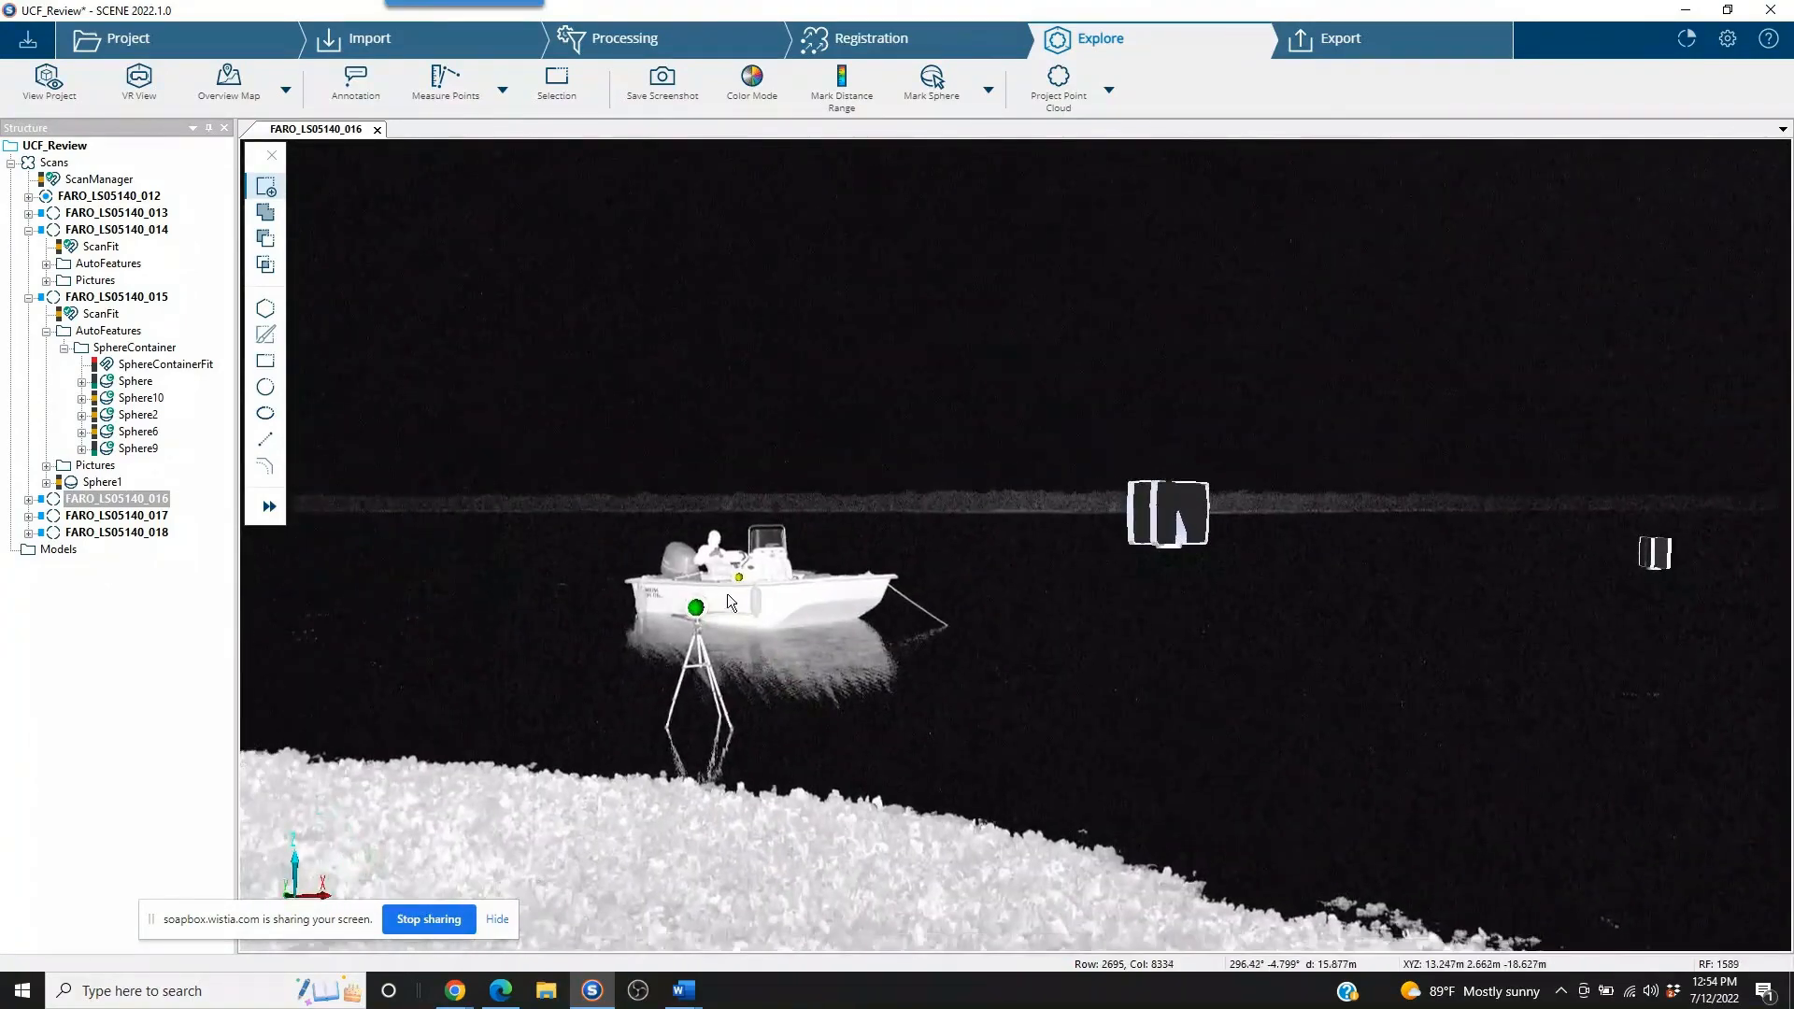
pyautogui.scroll(3, 727, 592)
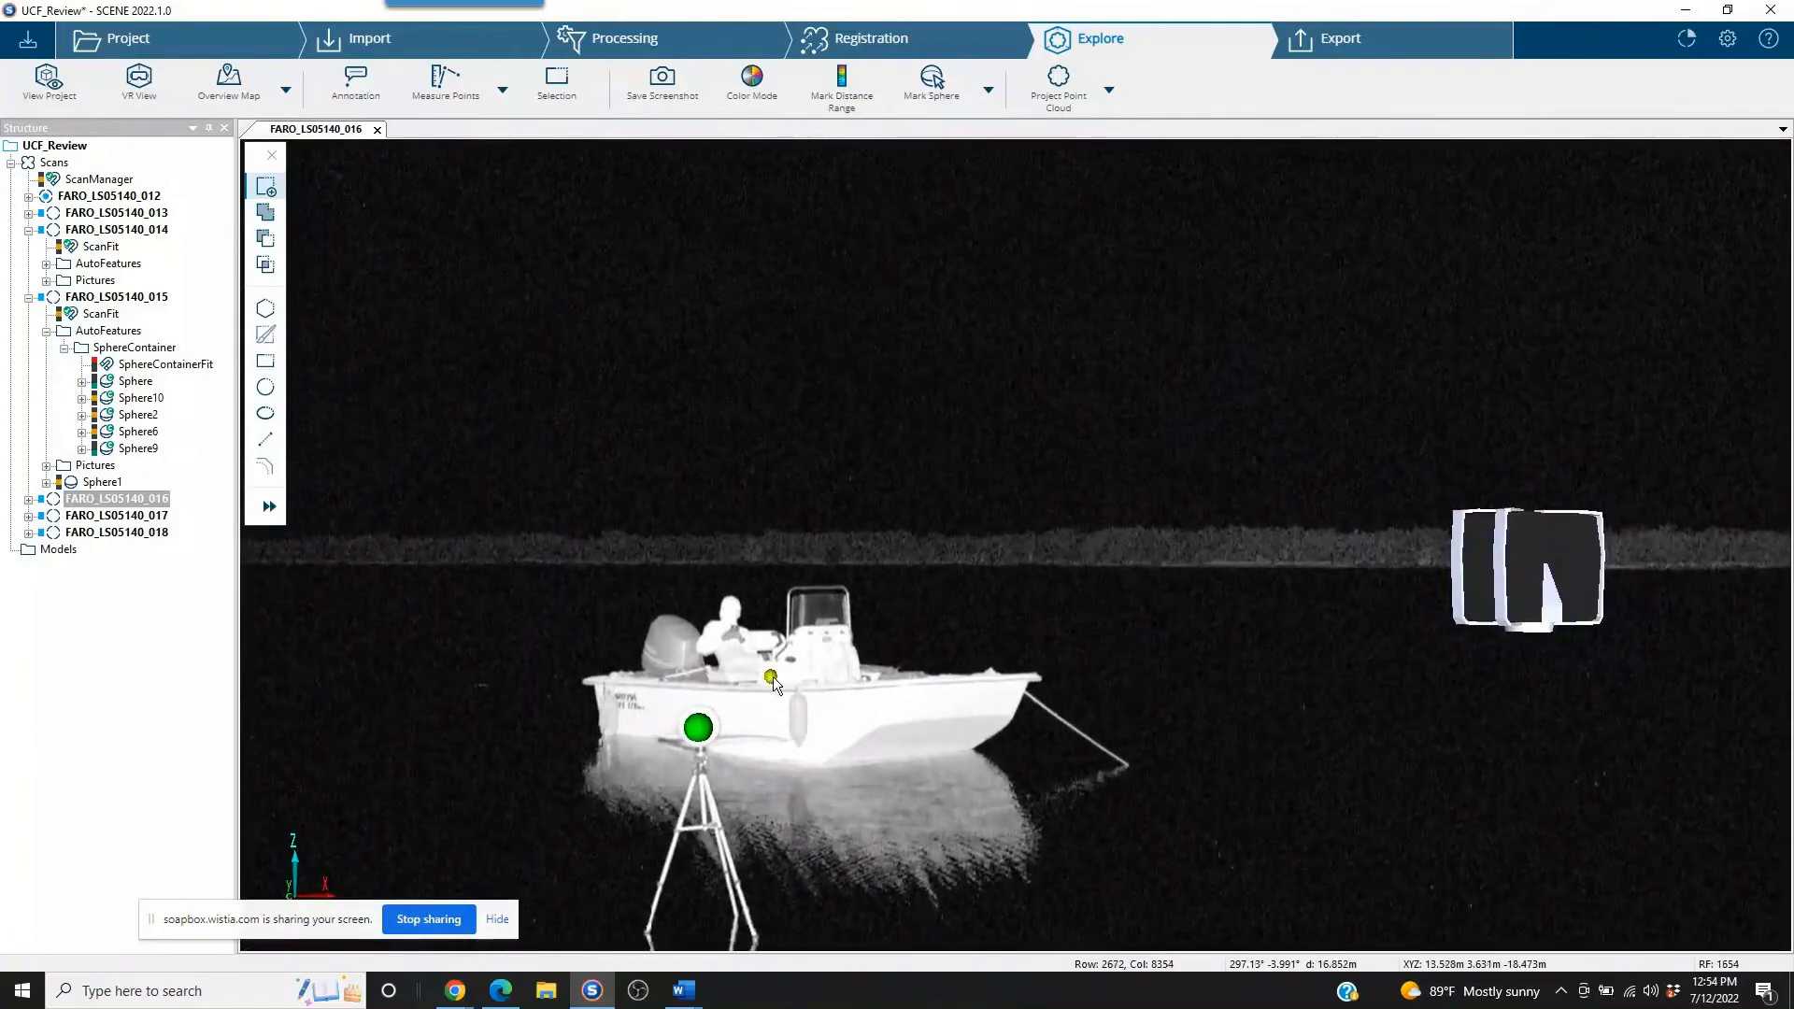
# Step: Delete the false sphere target Sphere7 on the boat from scan FARO_LS05140_016
pyautogui.click(770, 675)
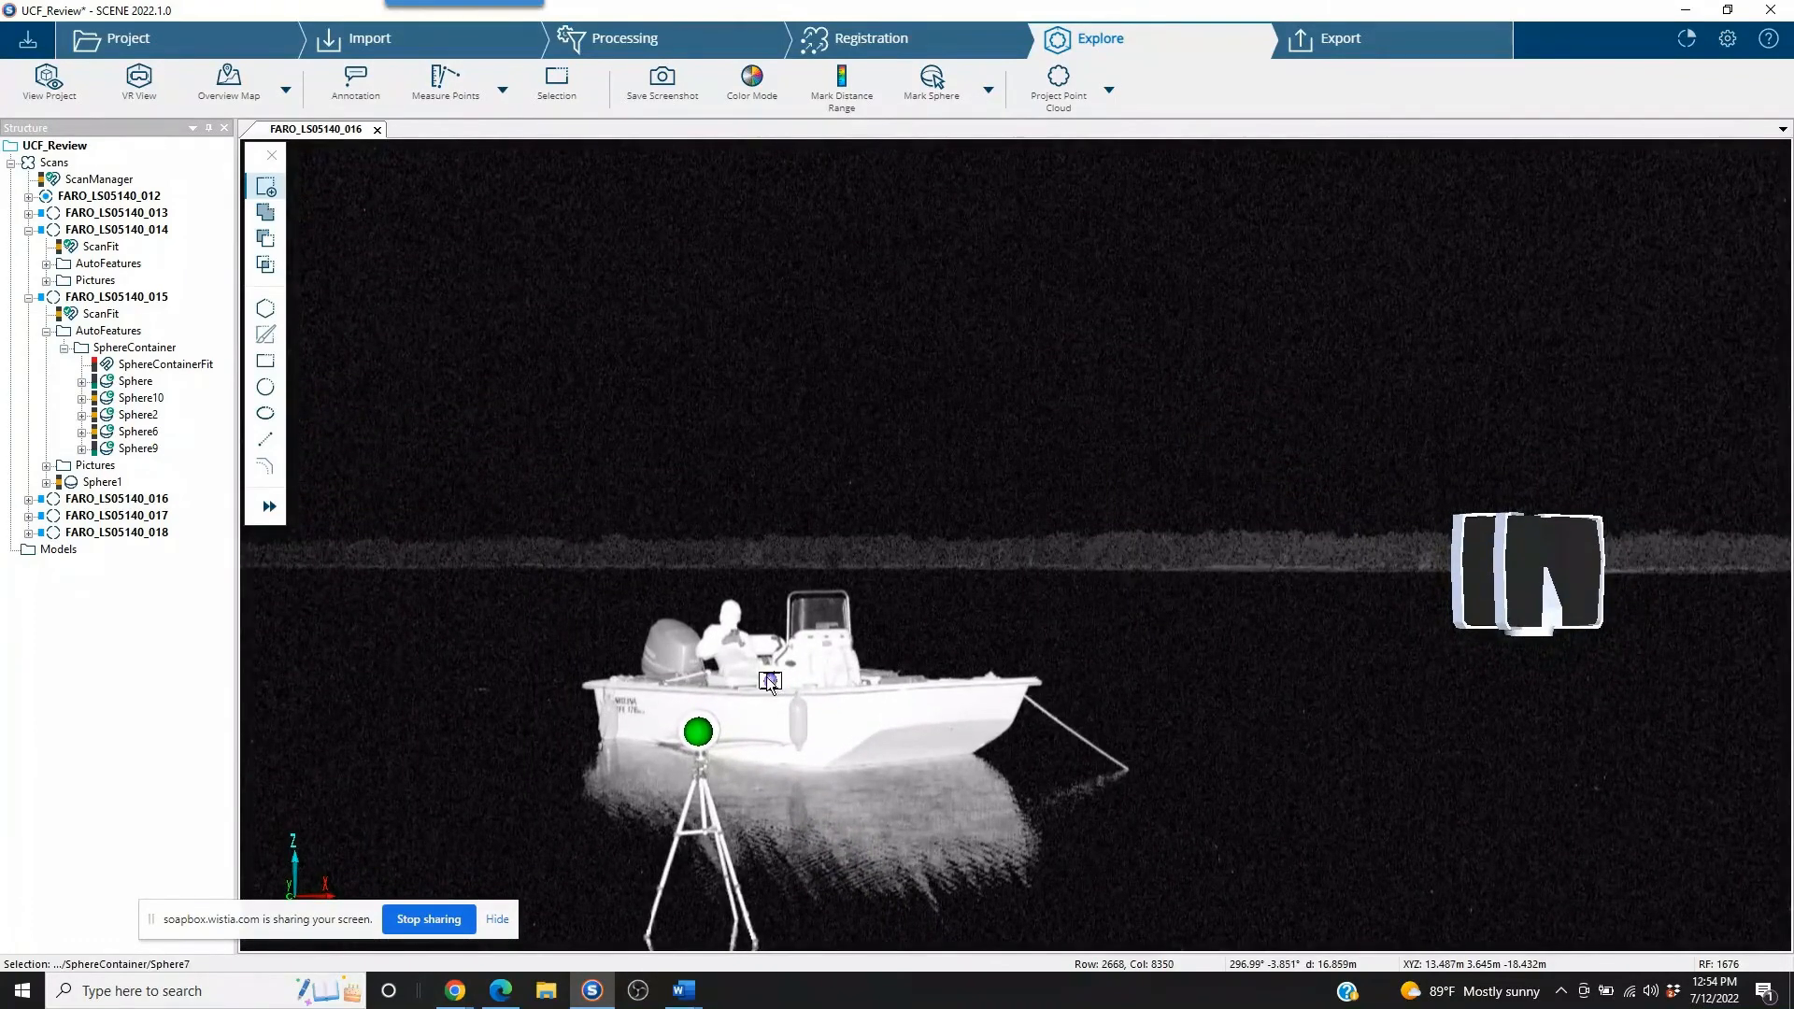
pyautogui.rightClick(764, 678)
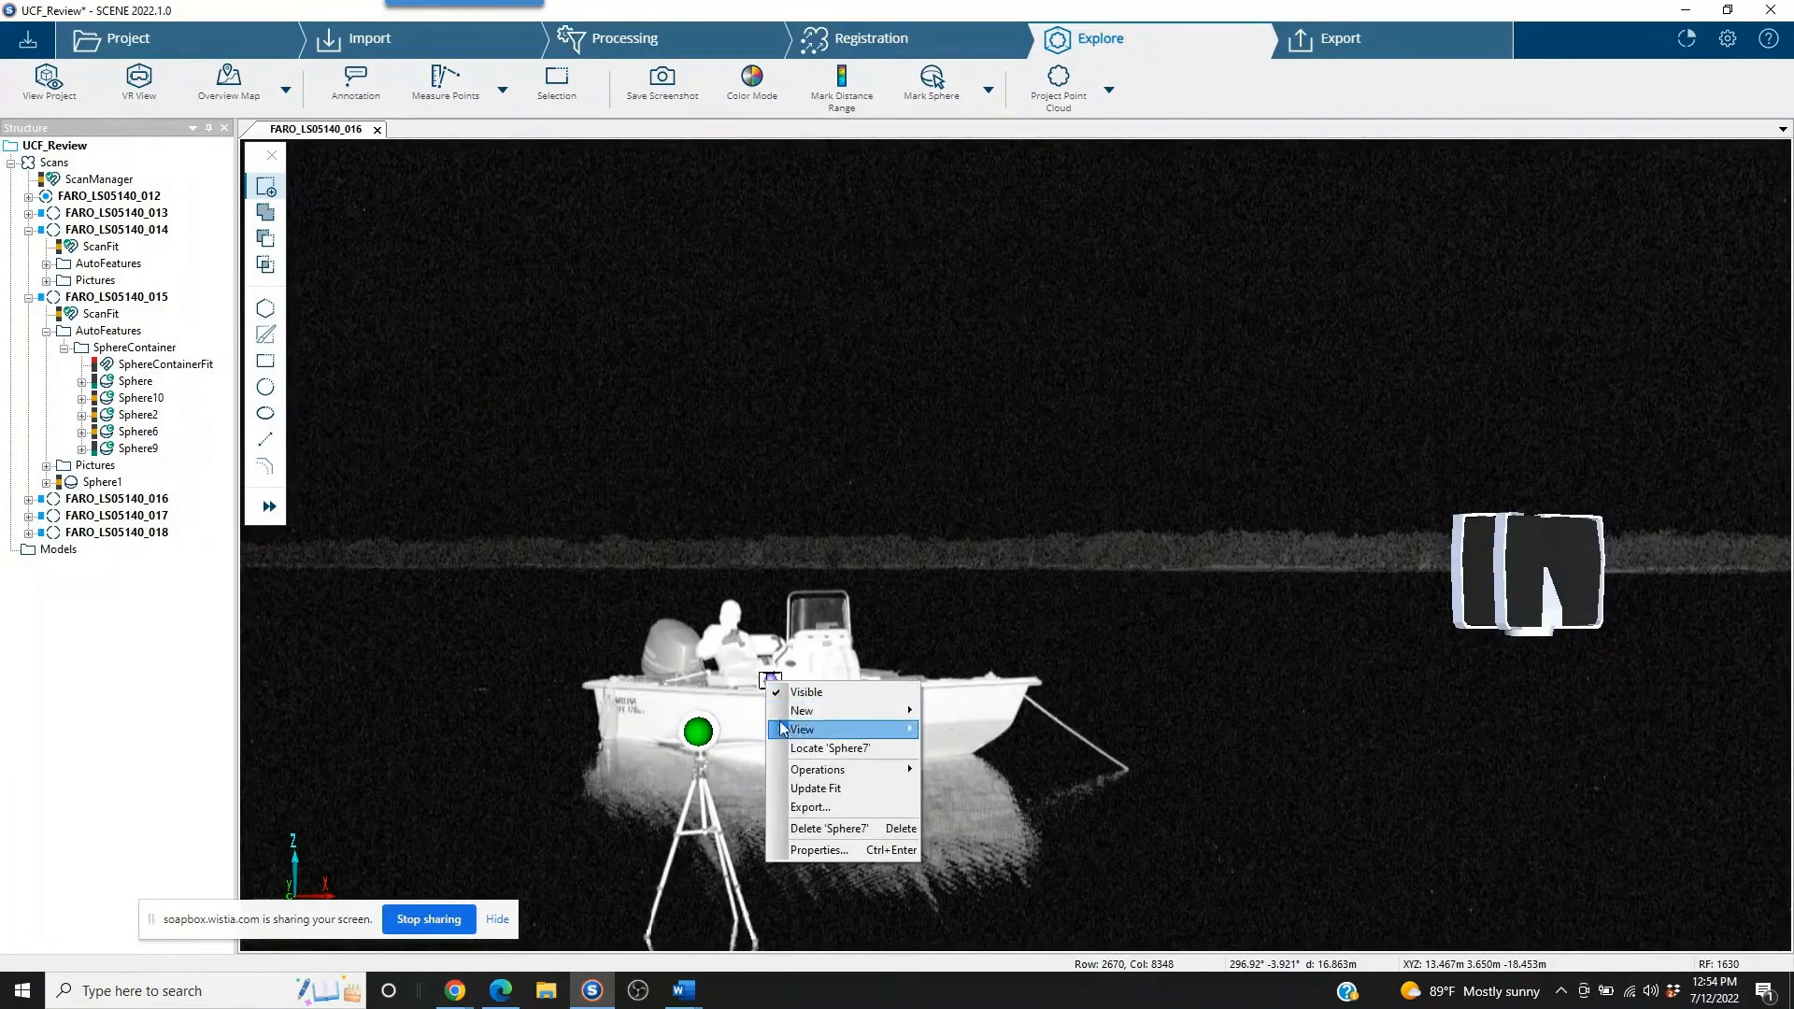
pyautogui.click(811, 828)
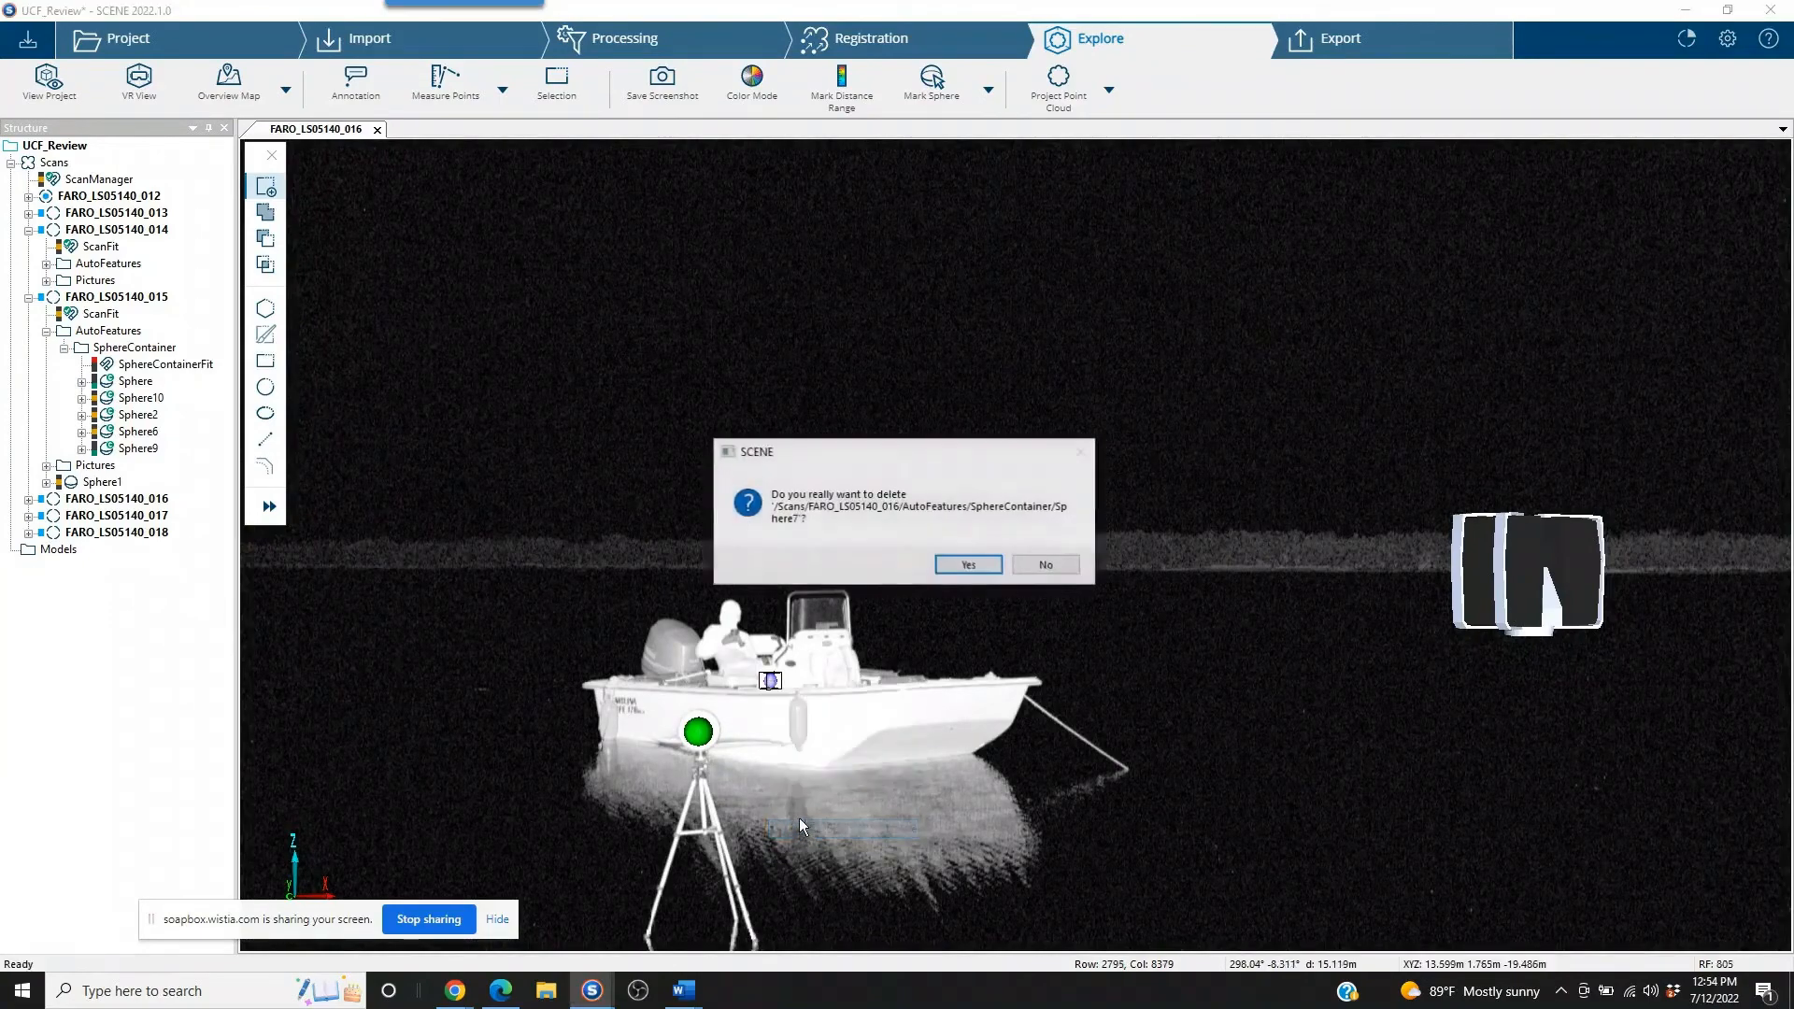
pyautogui.click(947, 568)
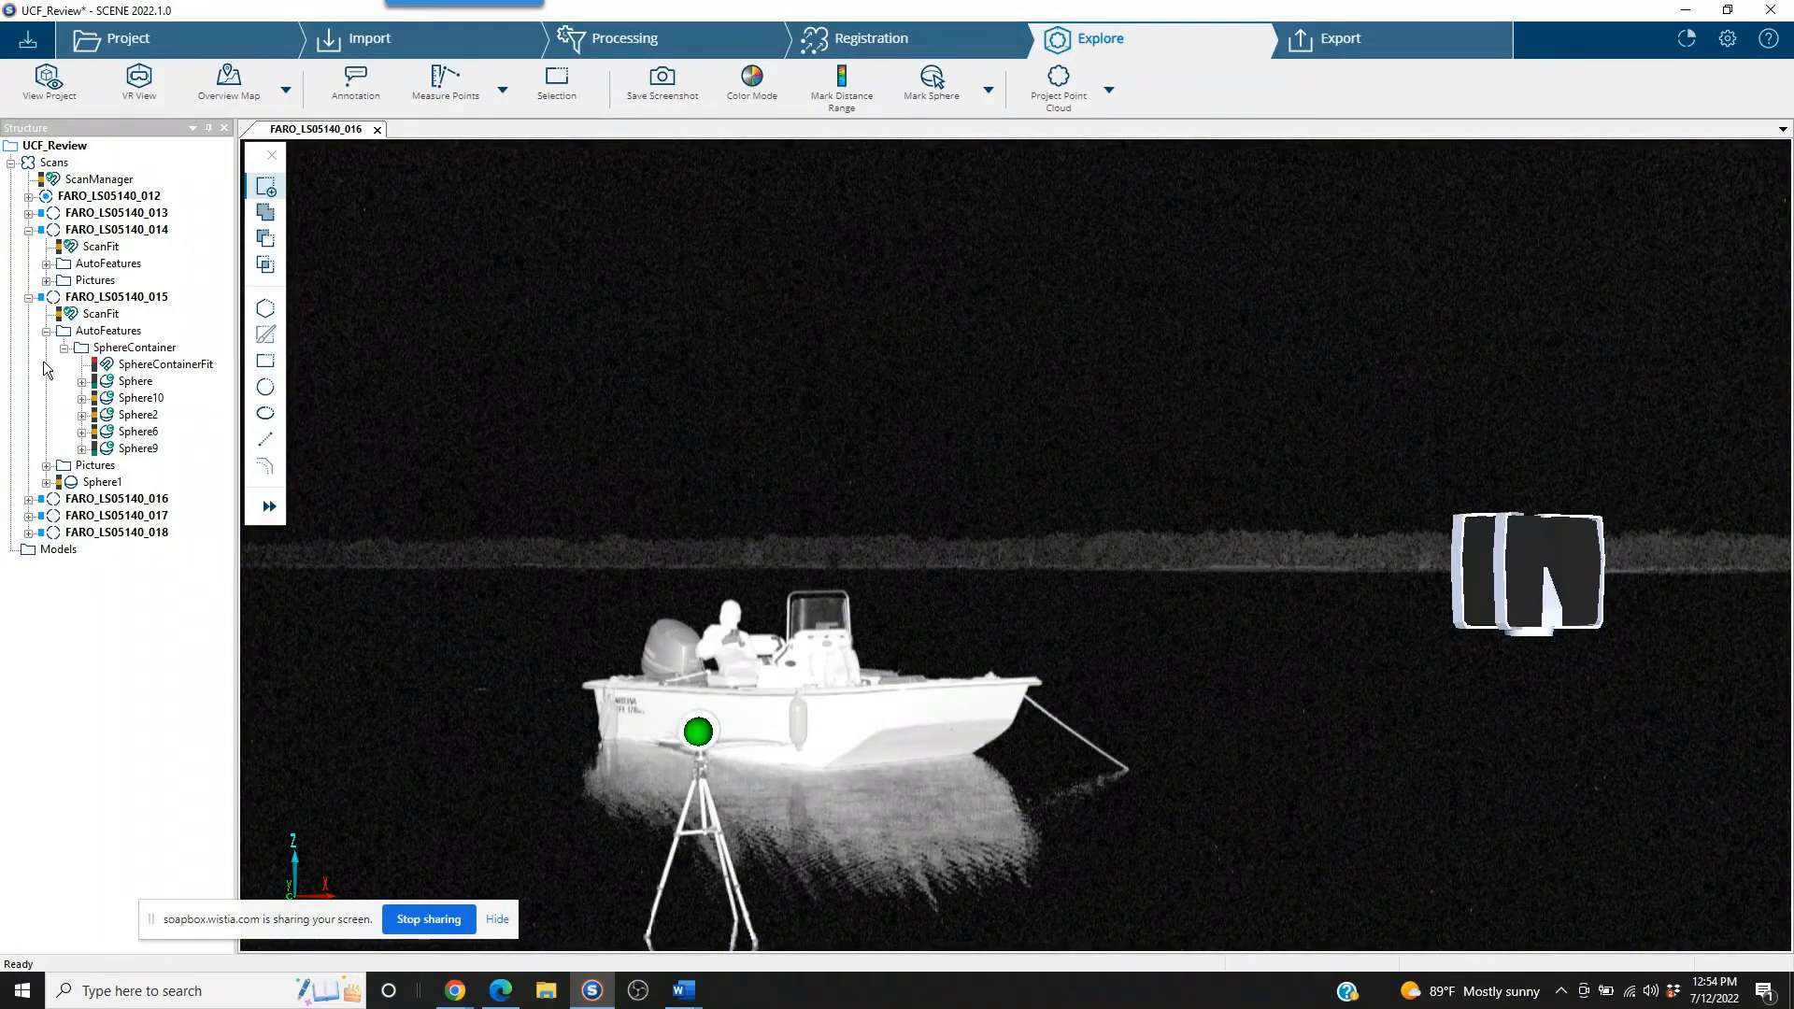
# Step: Update the SphereContainerFit of scan FARO_LS05140_016 and close its scan view
pyautogui.click(28, 297)
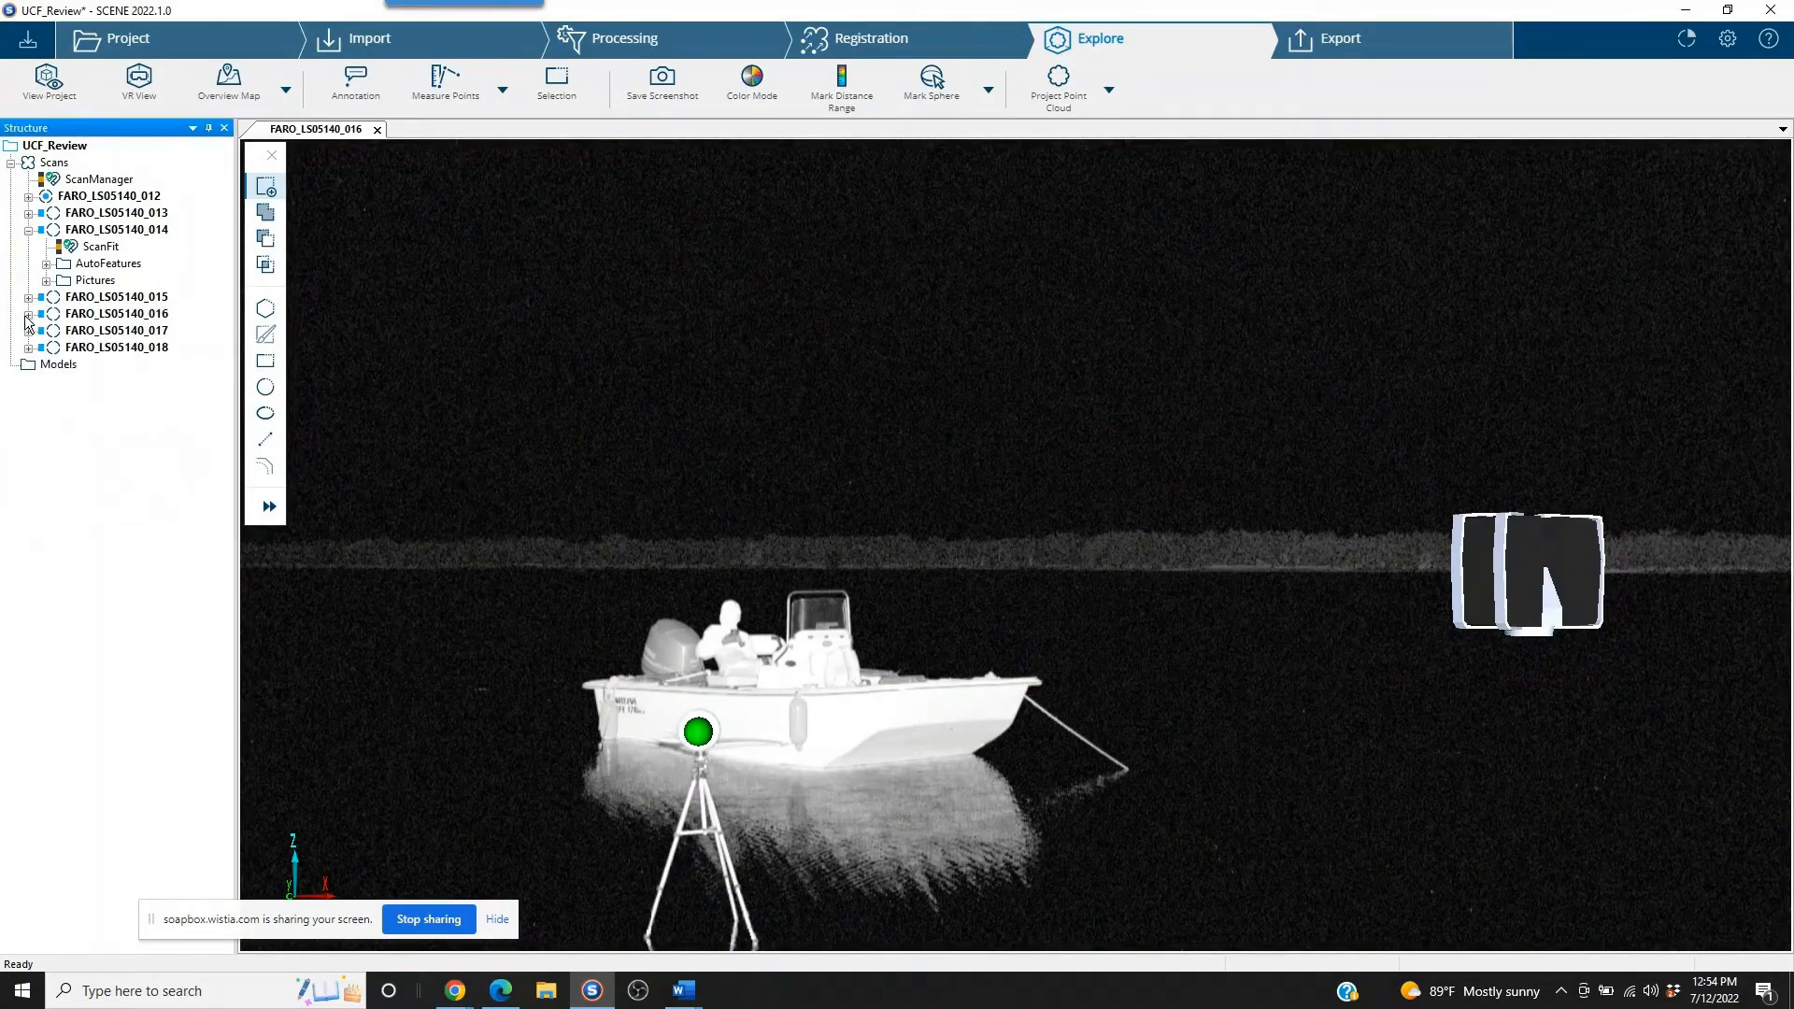
pyautogui.click(29, 314)
pyautogui.click(46, 348)
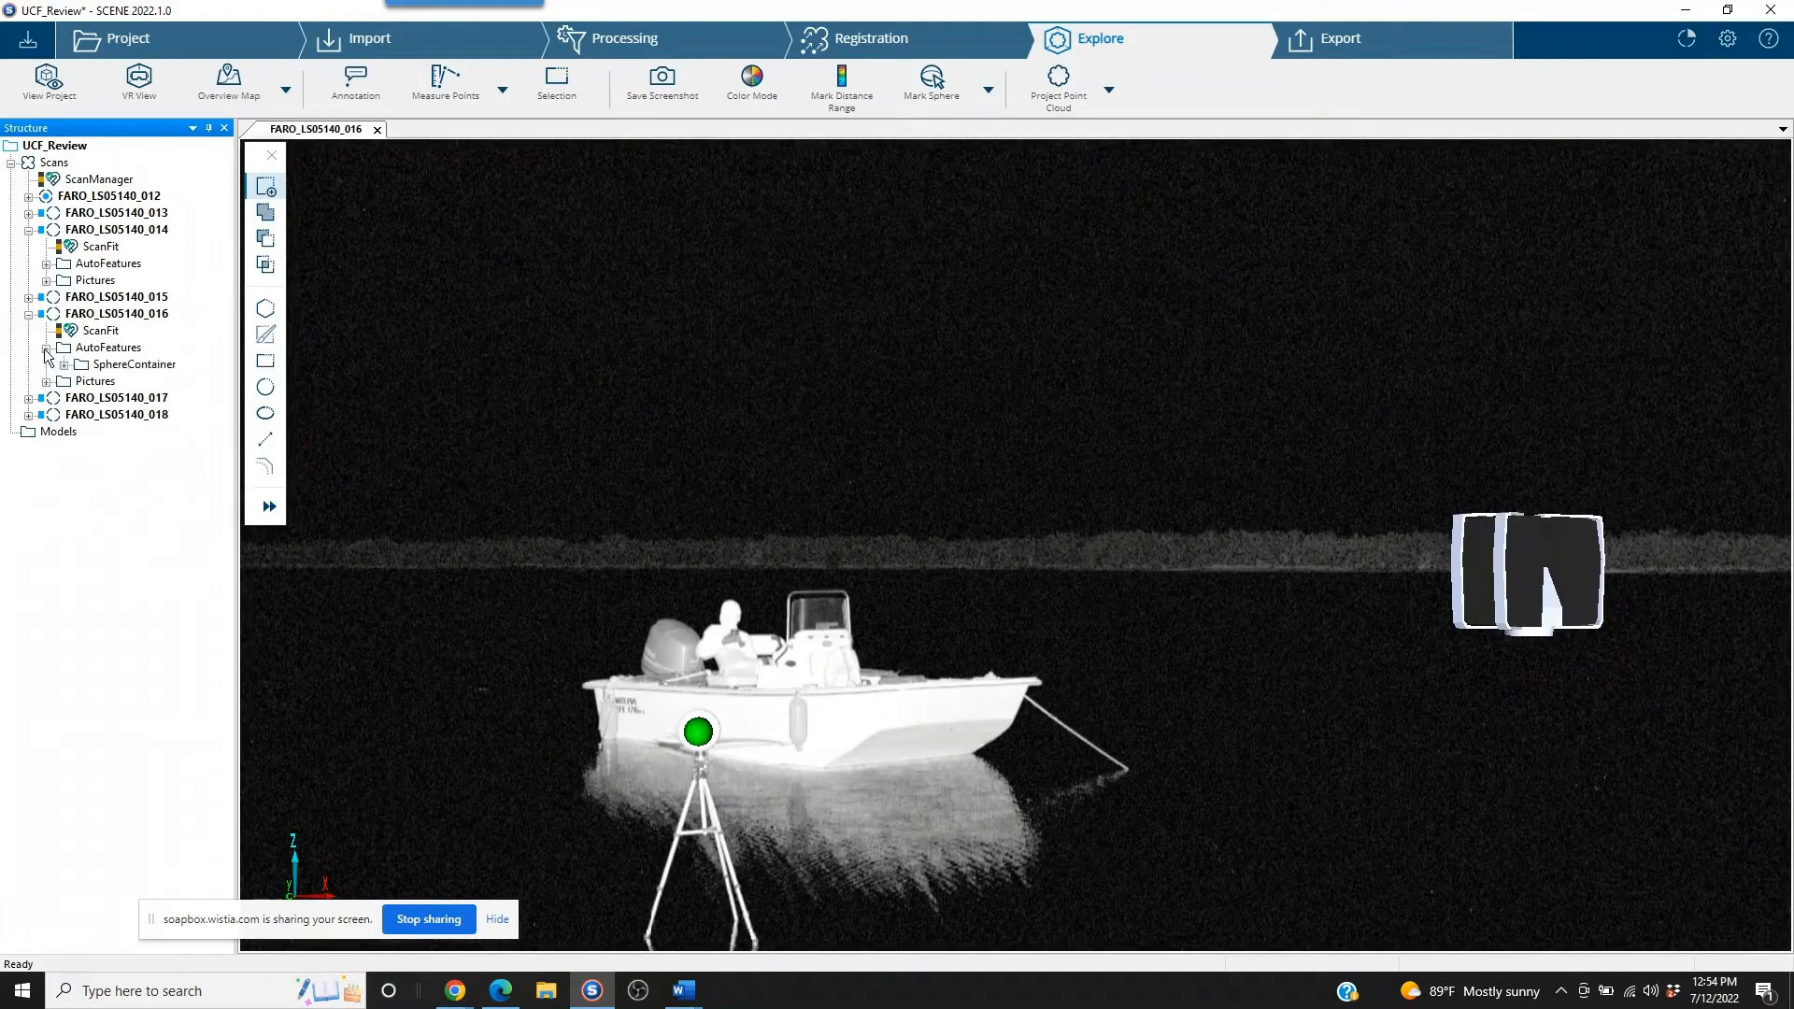
pyautogui.click(63, 364)
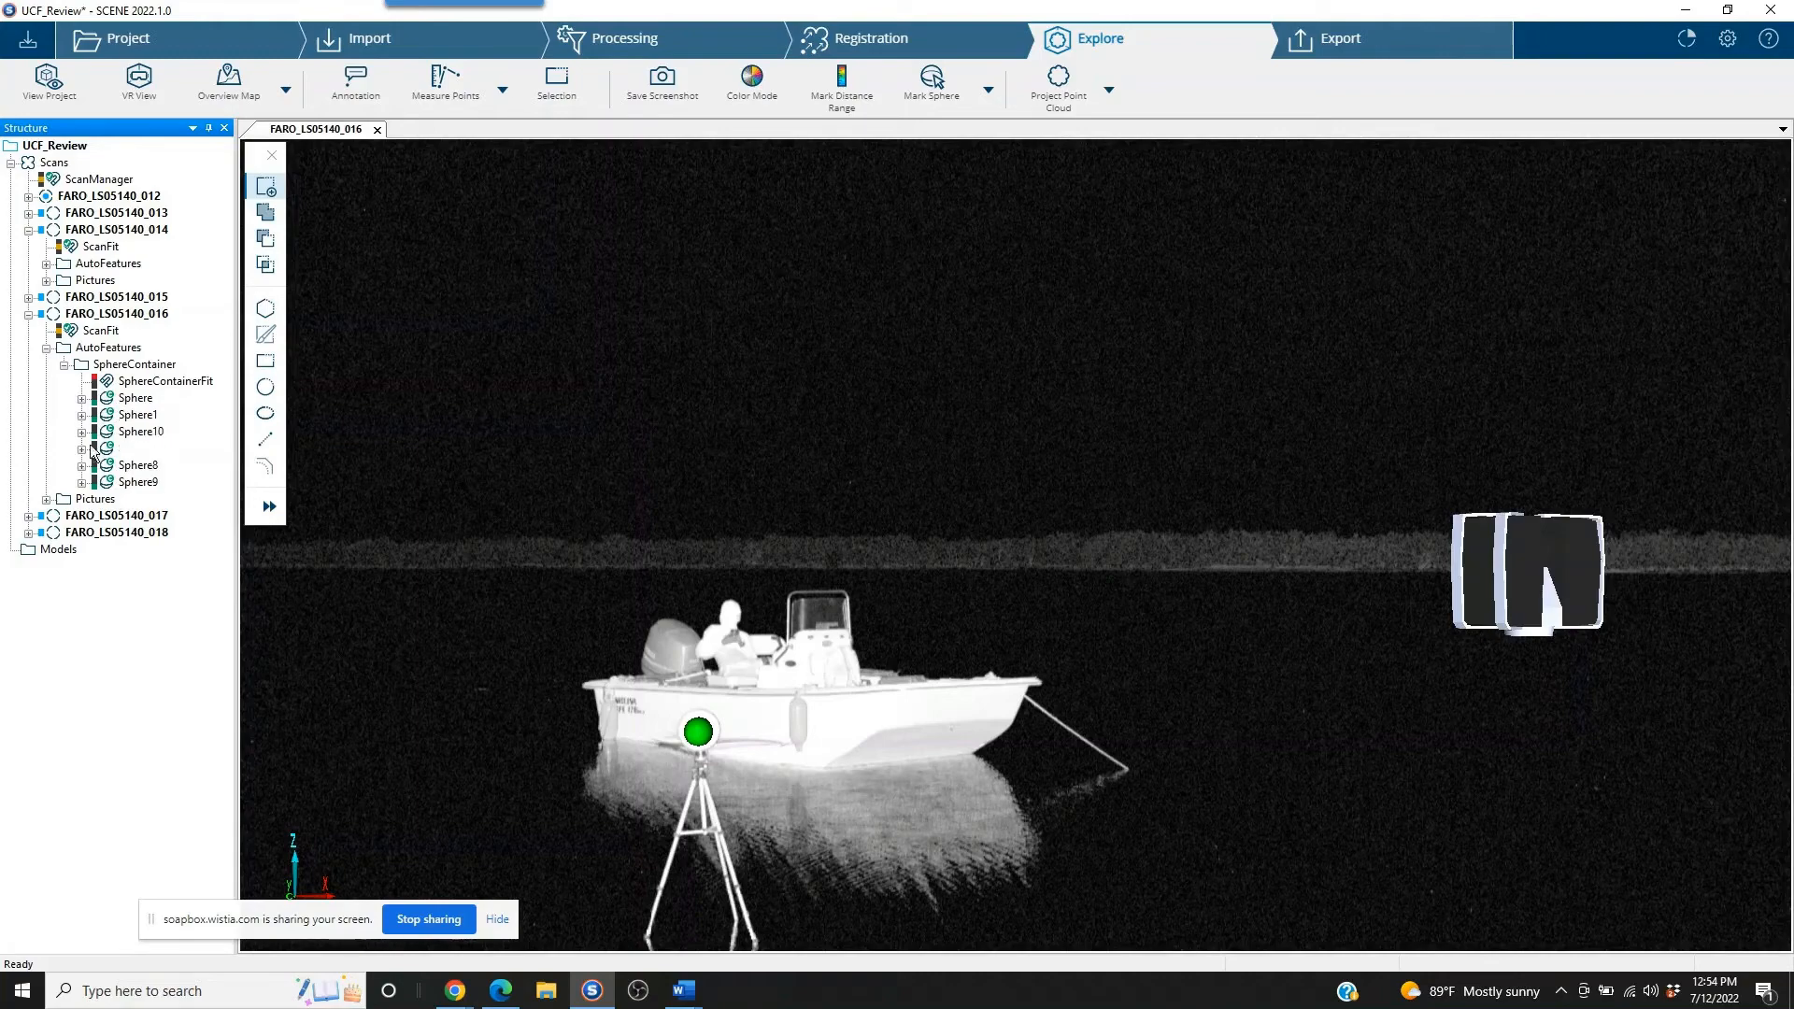
pyautogui.click(140, 386)
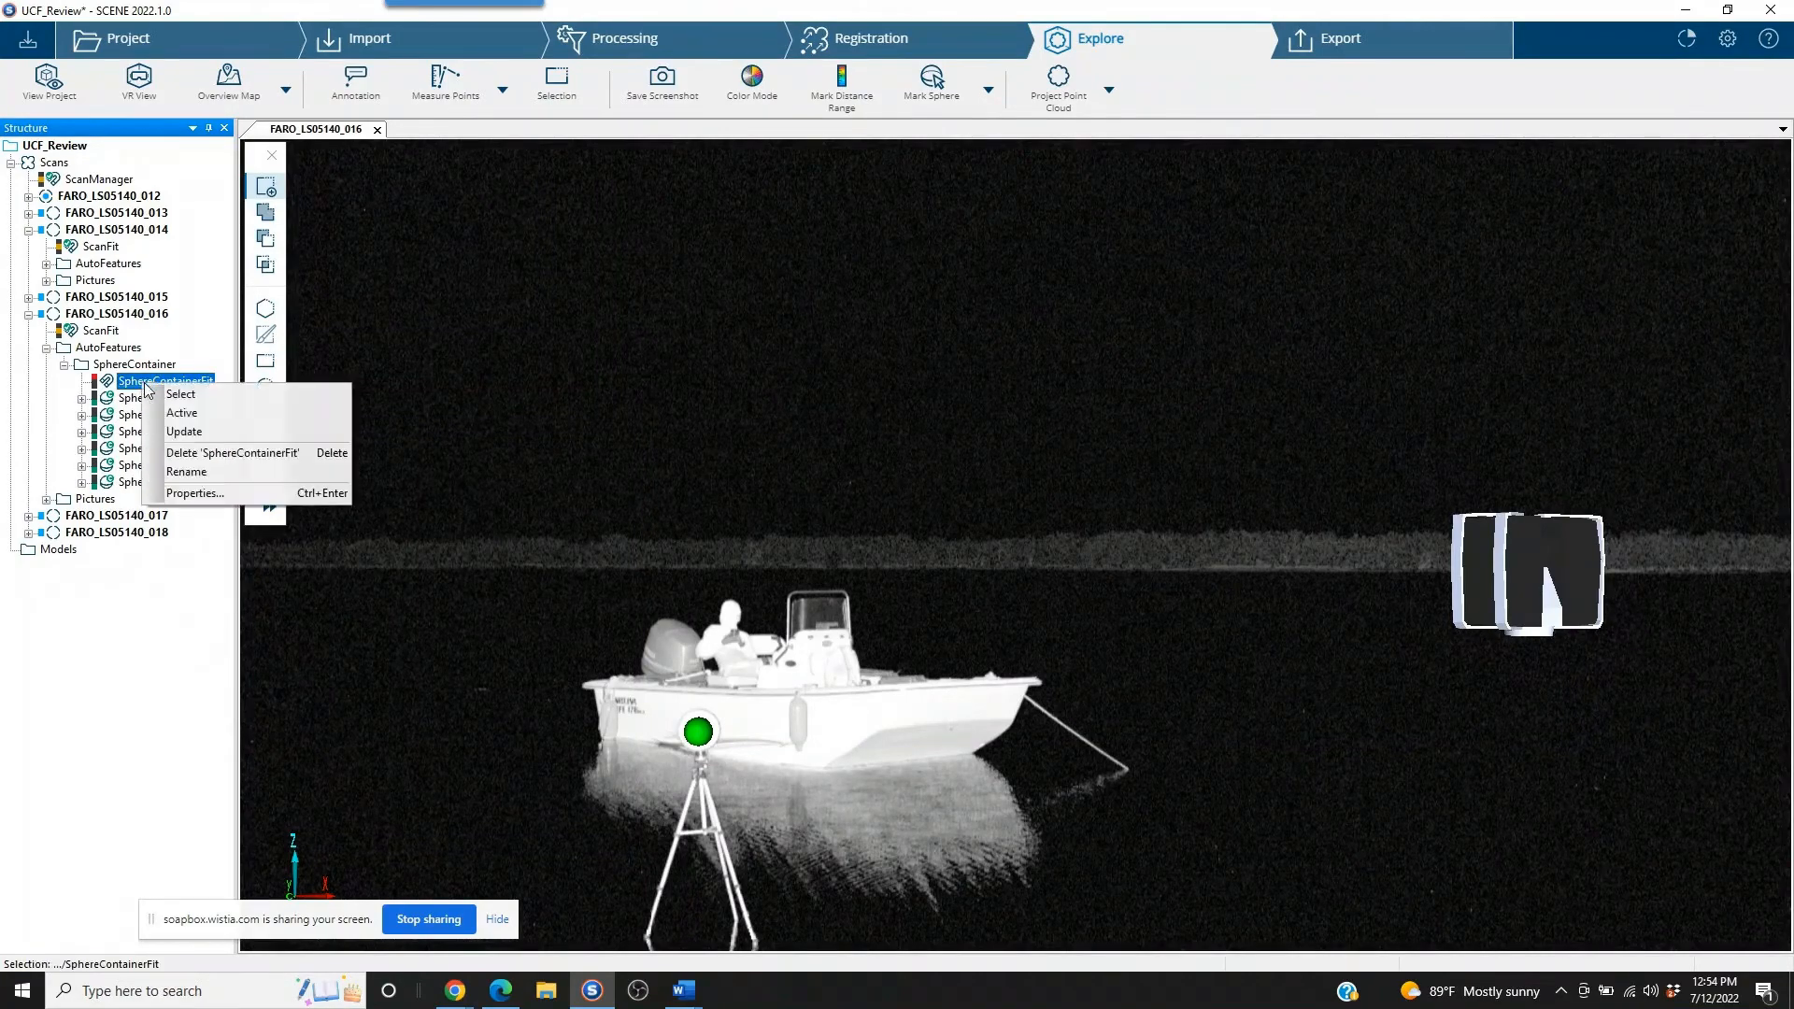
pyautogui.rightClick(147, 388)
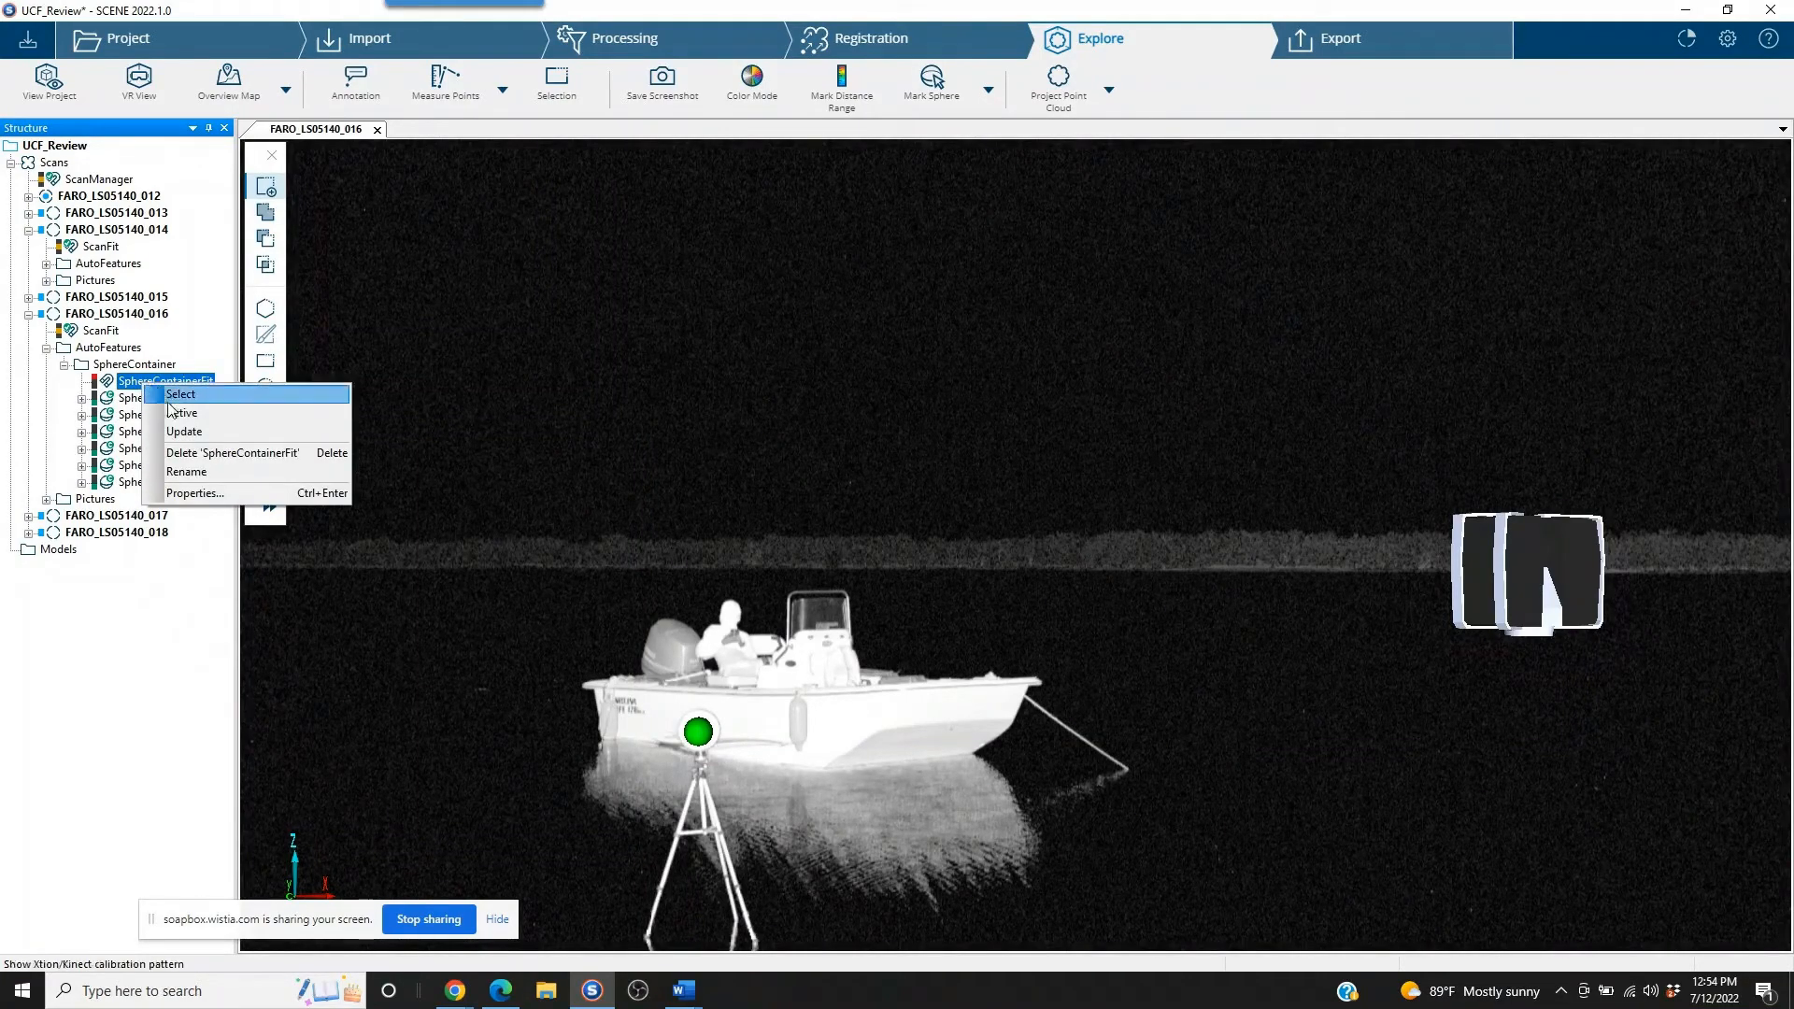
pyautogui.click(188, 432)
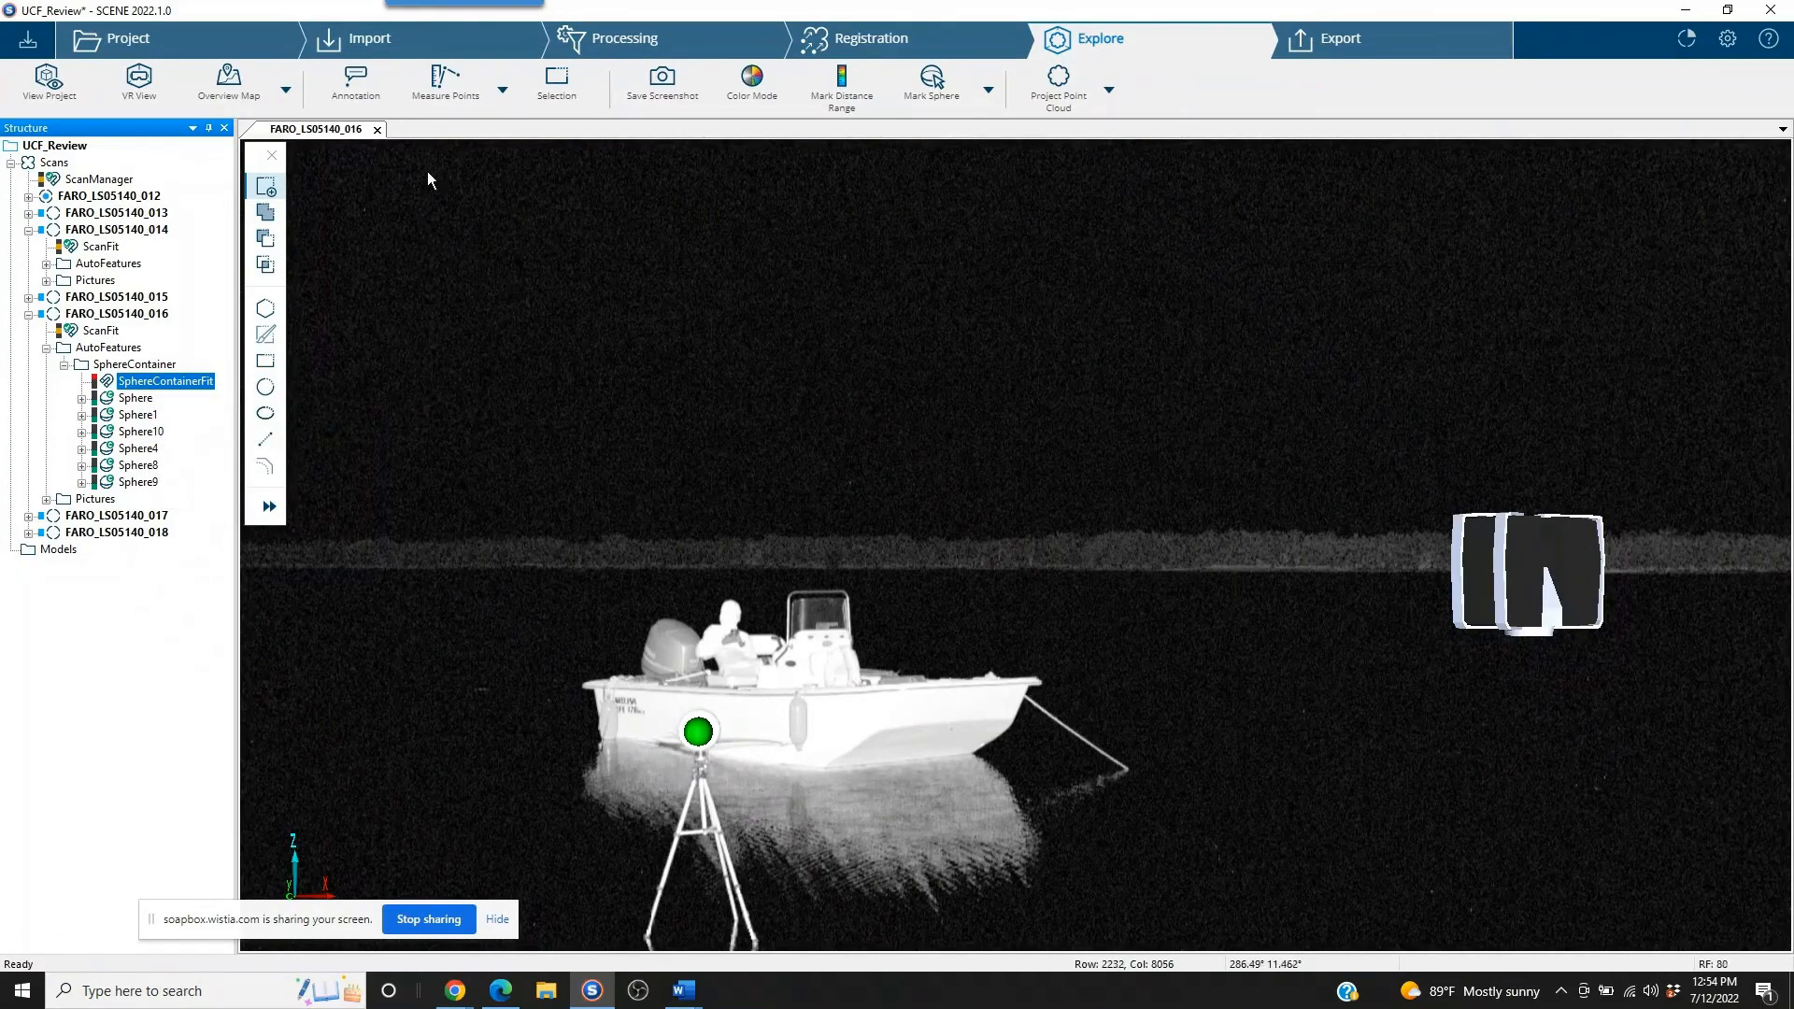
pyautogui.click(317, 129)
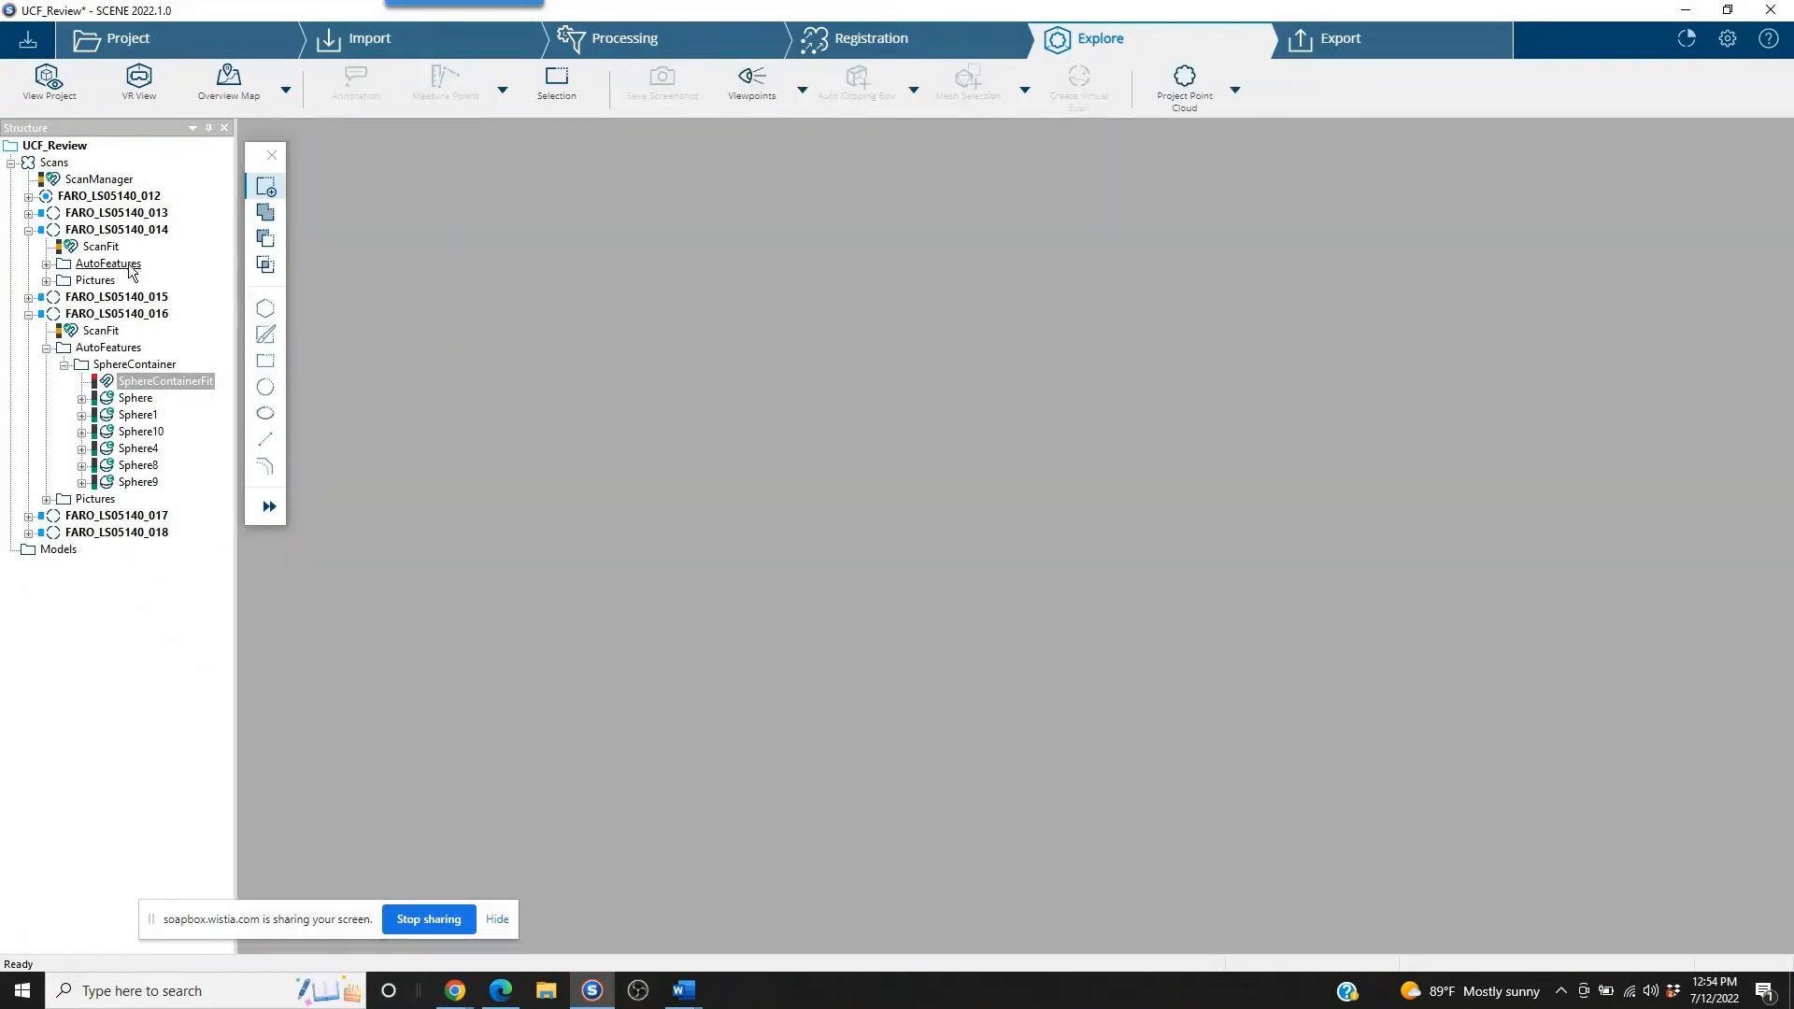
# Step: Update the ScanFit of scan FARO_LS05140_016 using Target Based placement with correspondence search enabled, and accept the target tensions
pyautogui.click(64, 363)
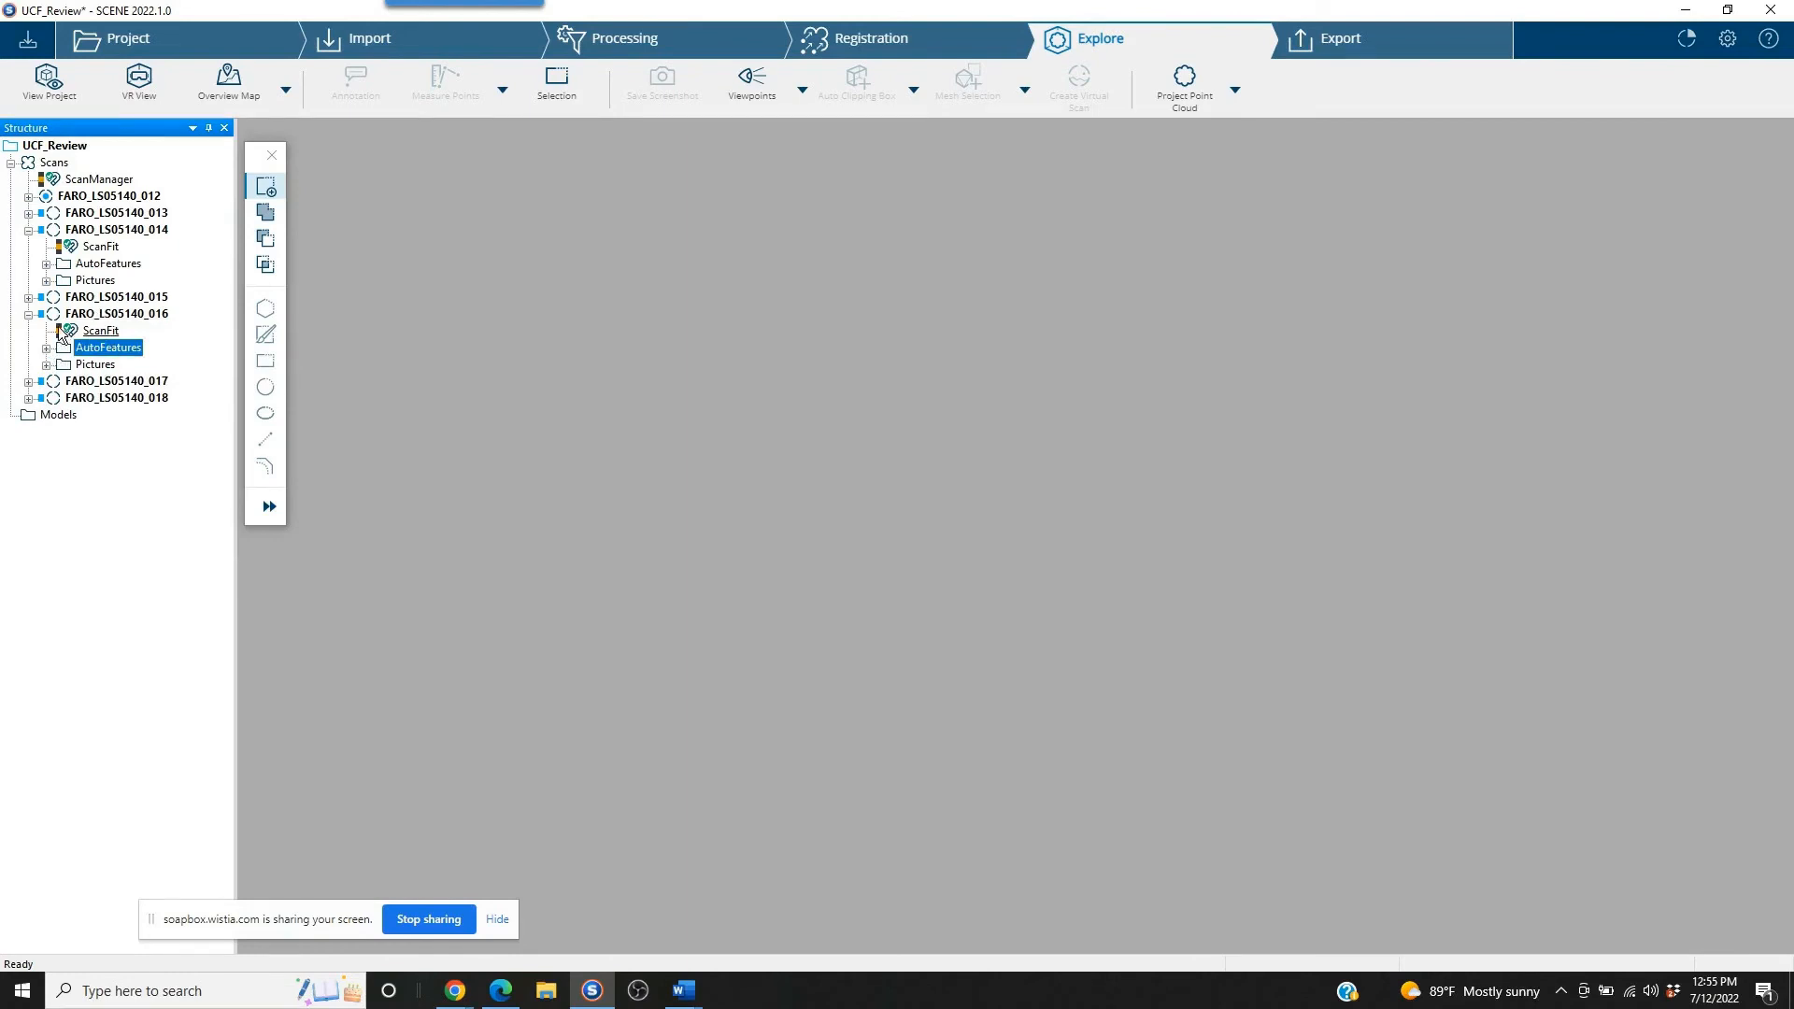
pyautogui.rightClick(103, 331)
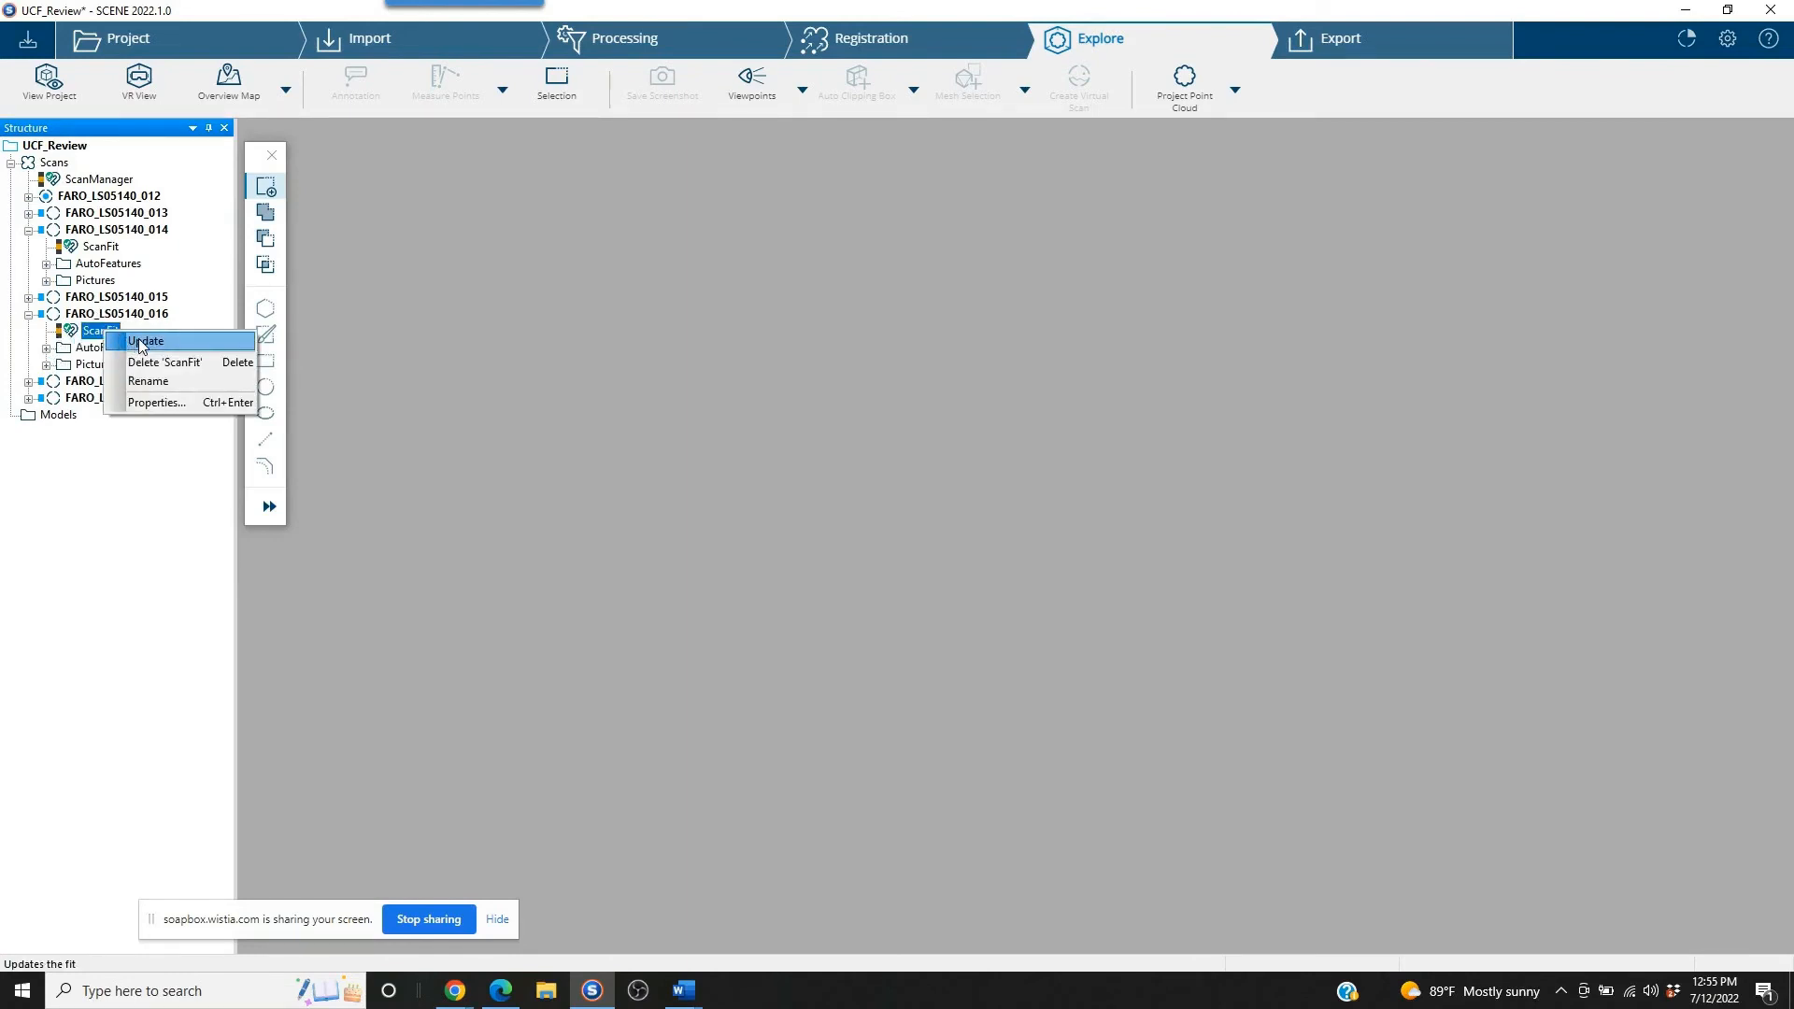
pyautogui.click(145, 342)
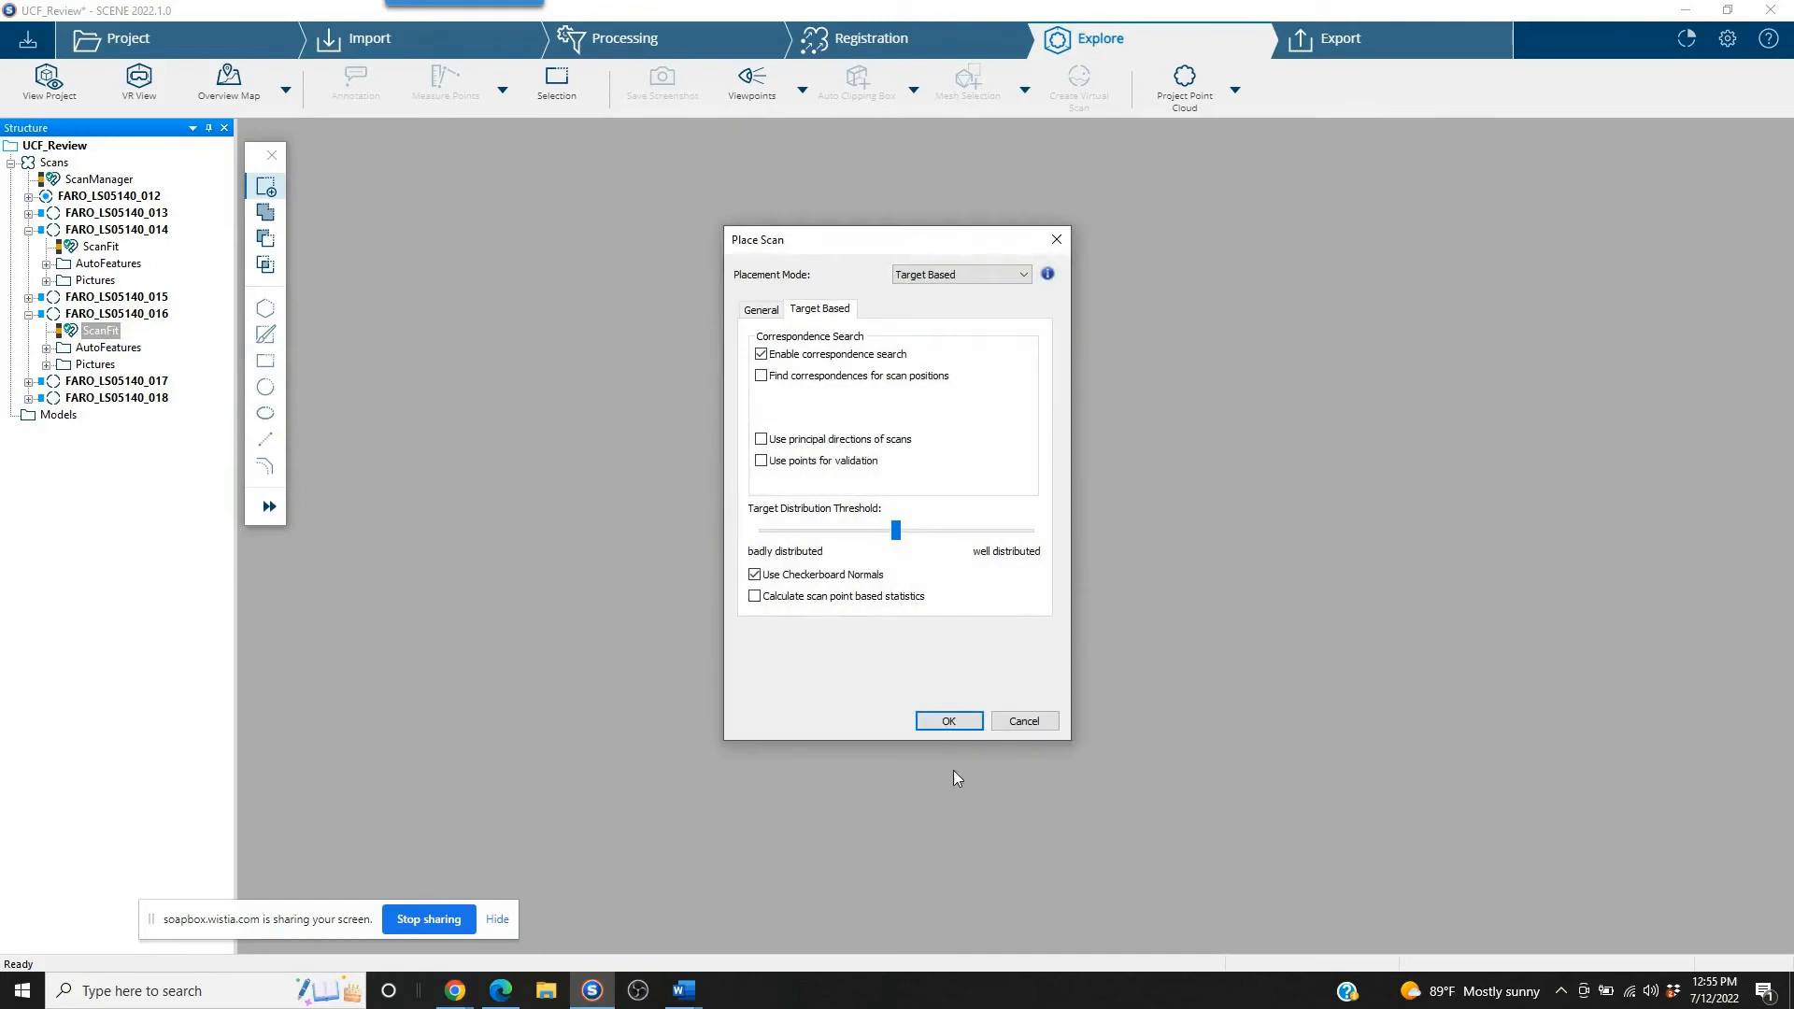
pyautogui.click(948, 721)
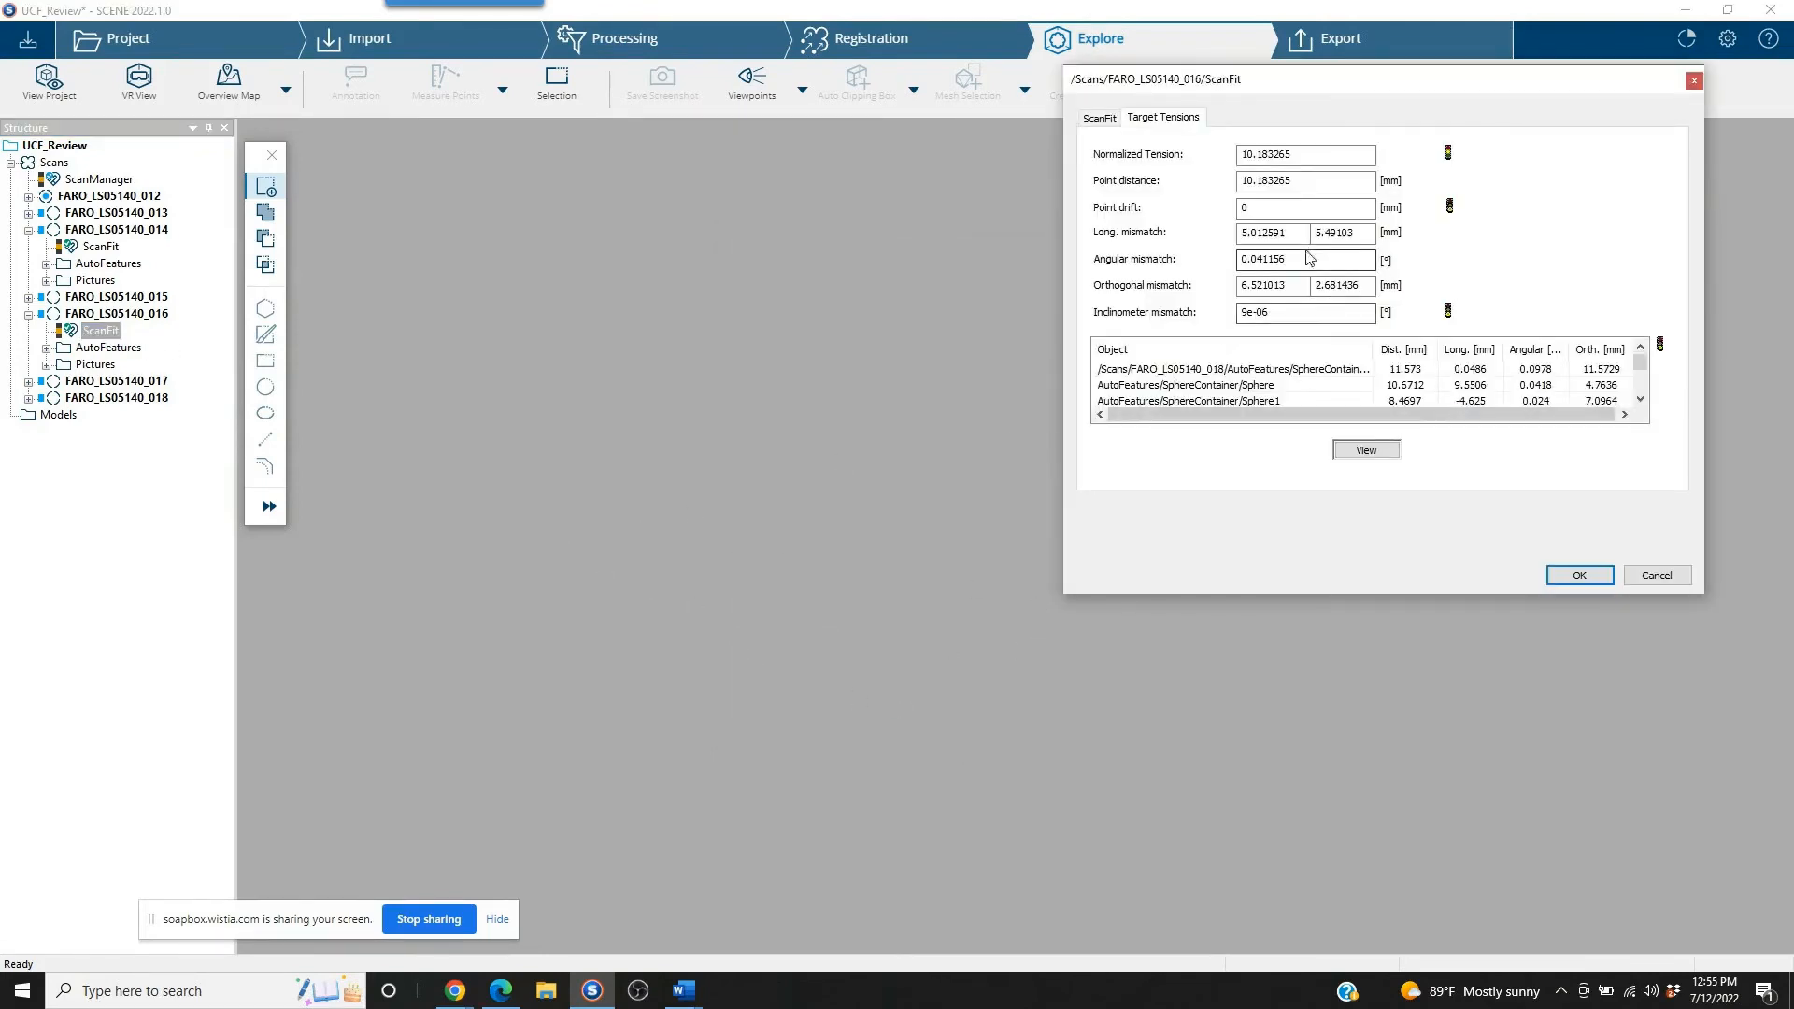
pyautogui.click(1560, 573)
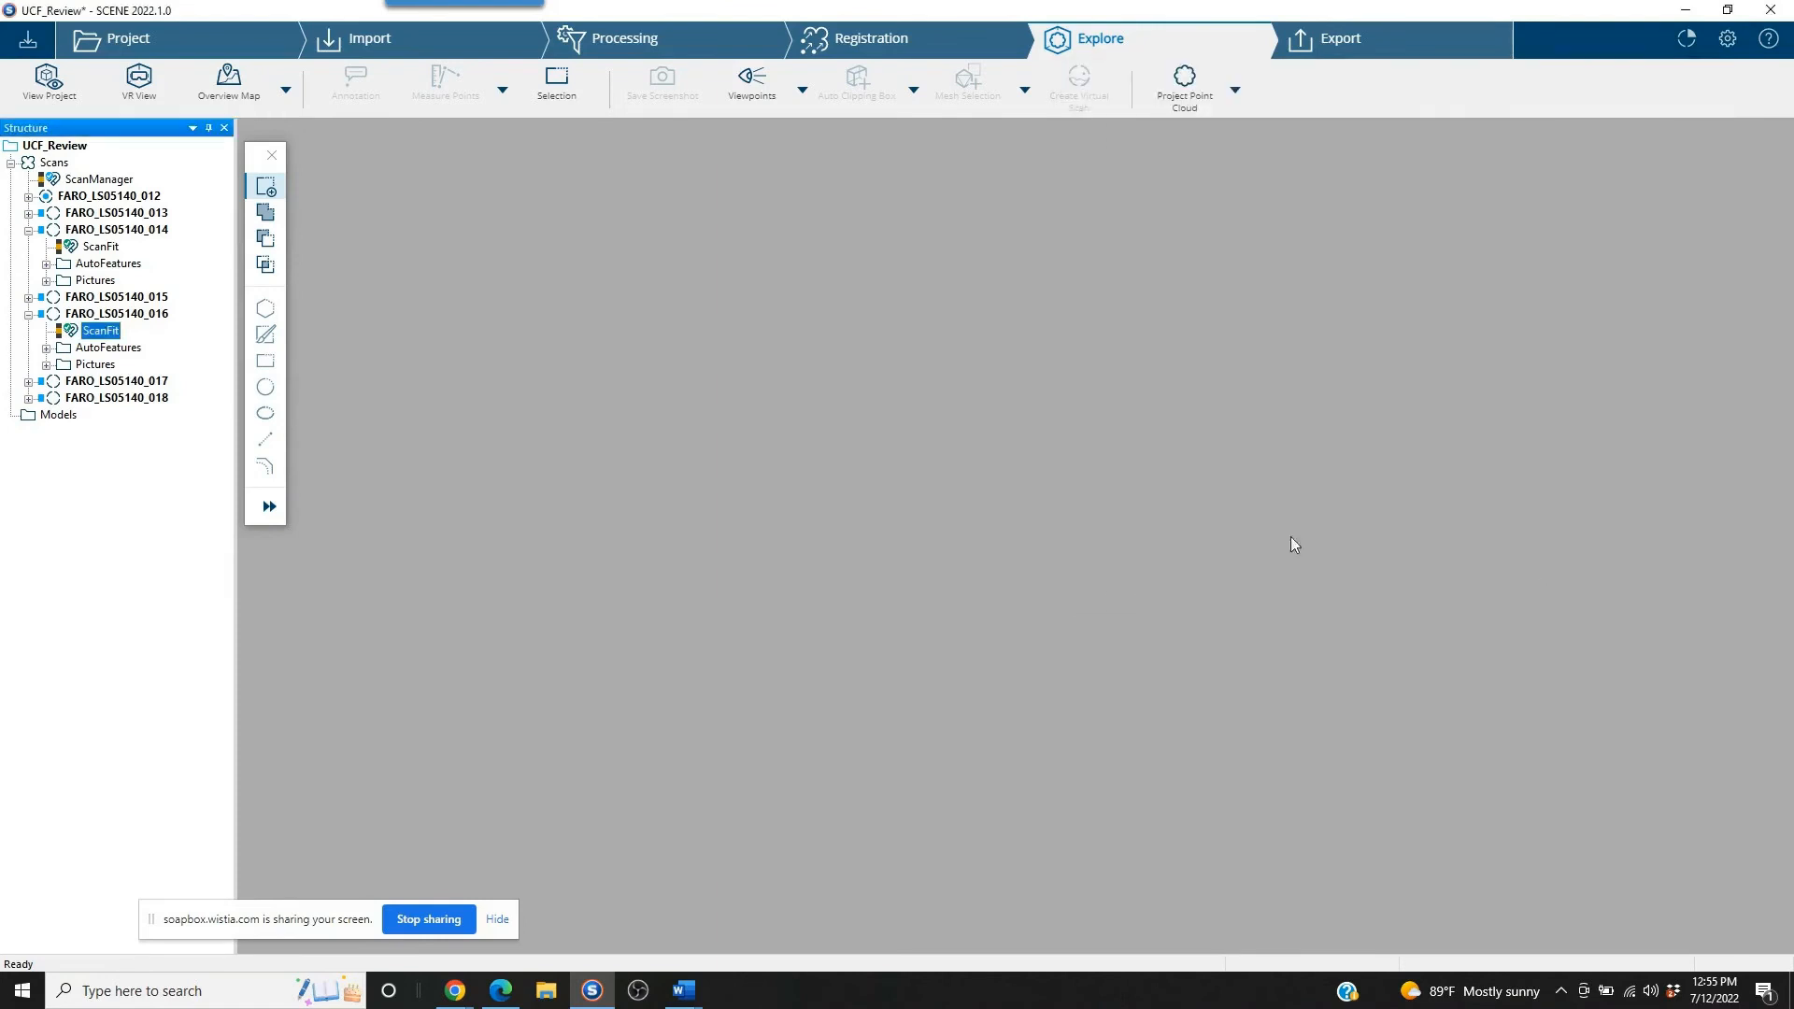
# Step: Collapse scans FARO_LS05140_016 and FARO_LS05140_014 in the project structure
pyautogui.click(28, 314)
pyautogui.click(100, 246)
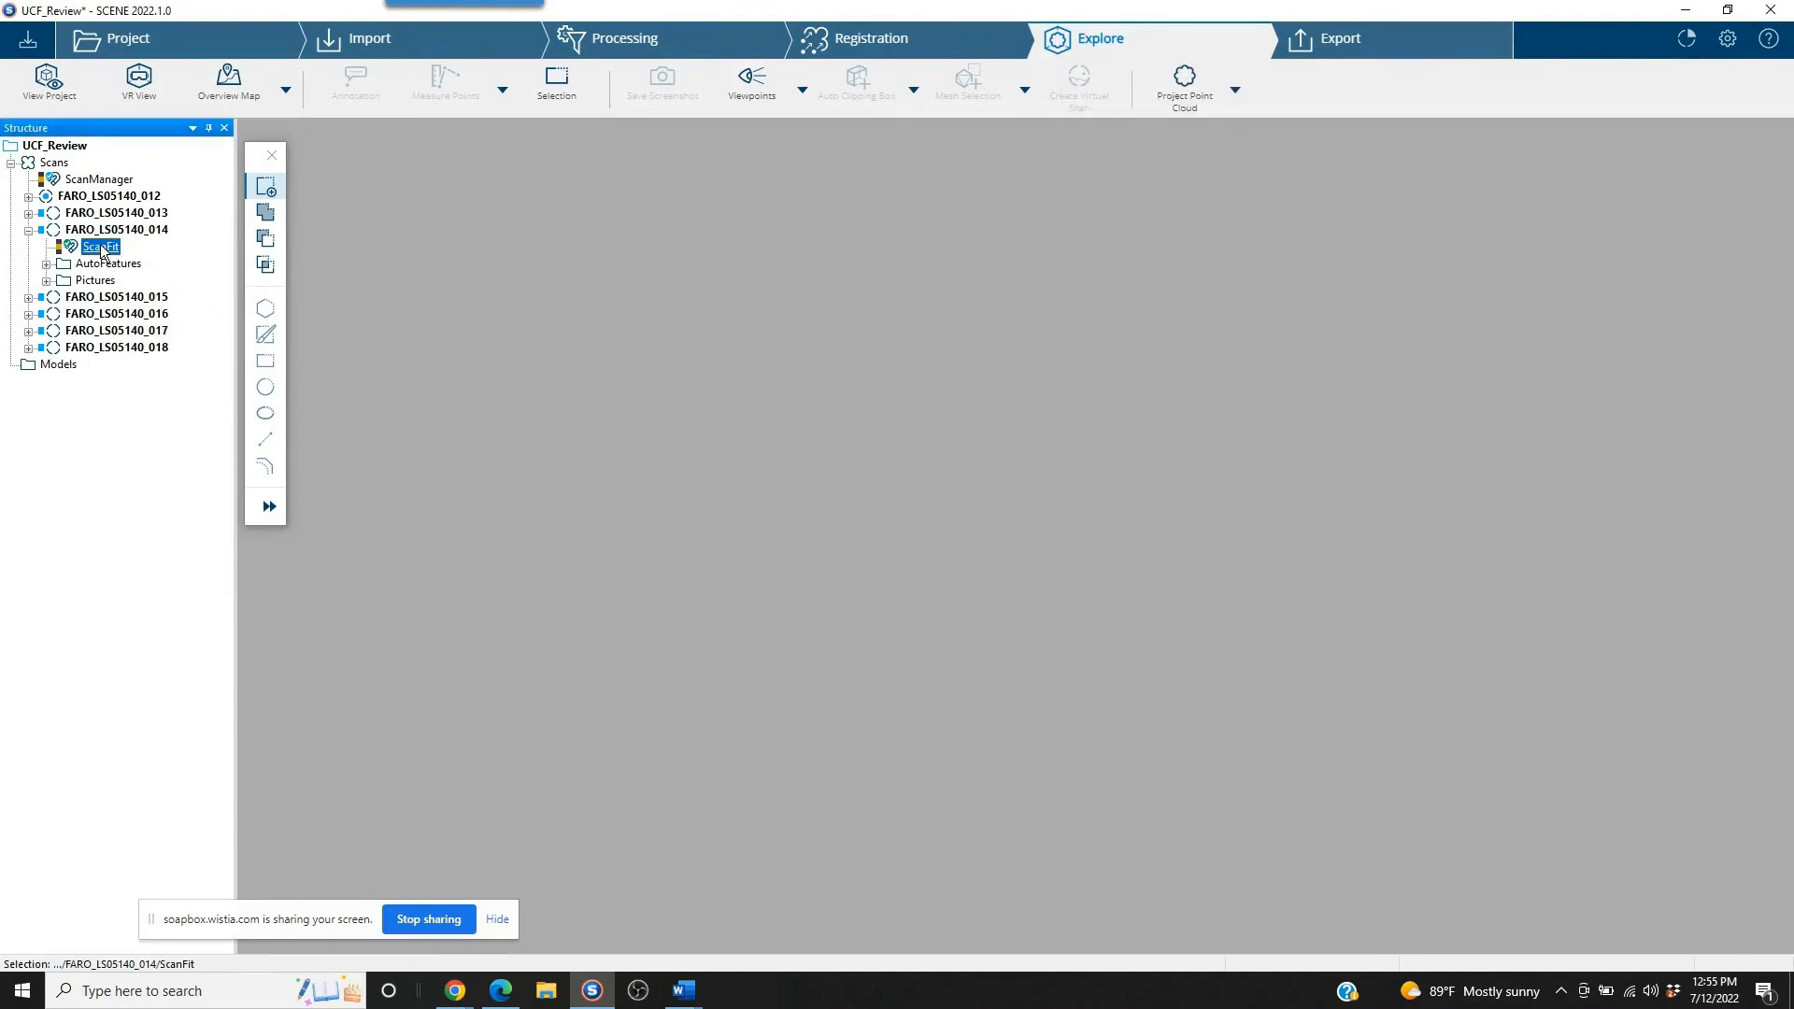
pyautogui.rightClick(118, 248)
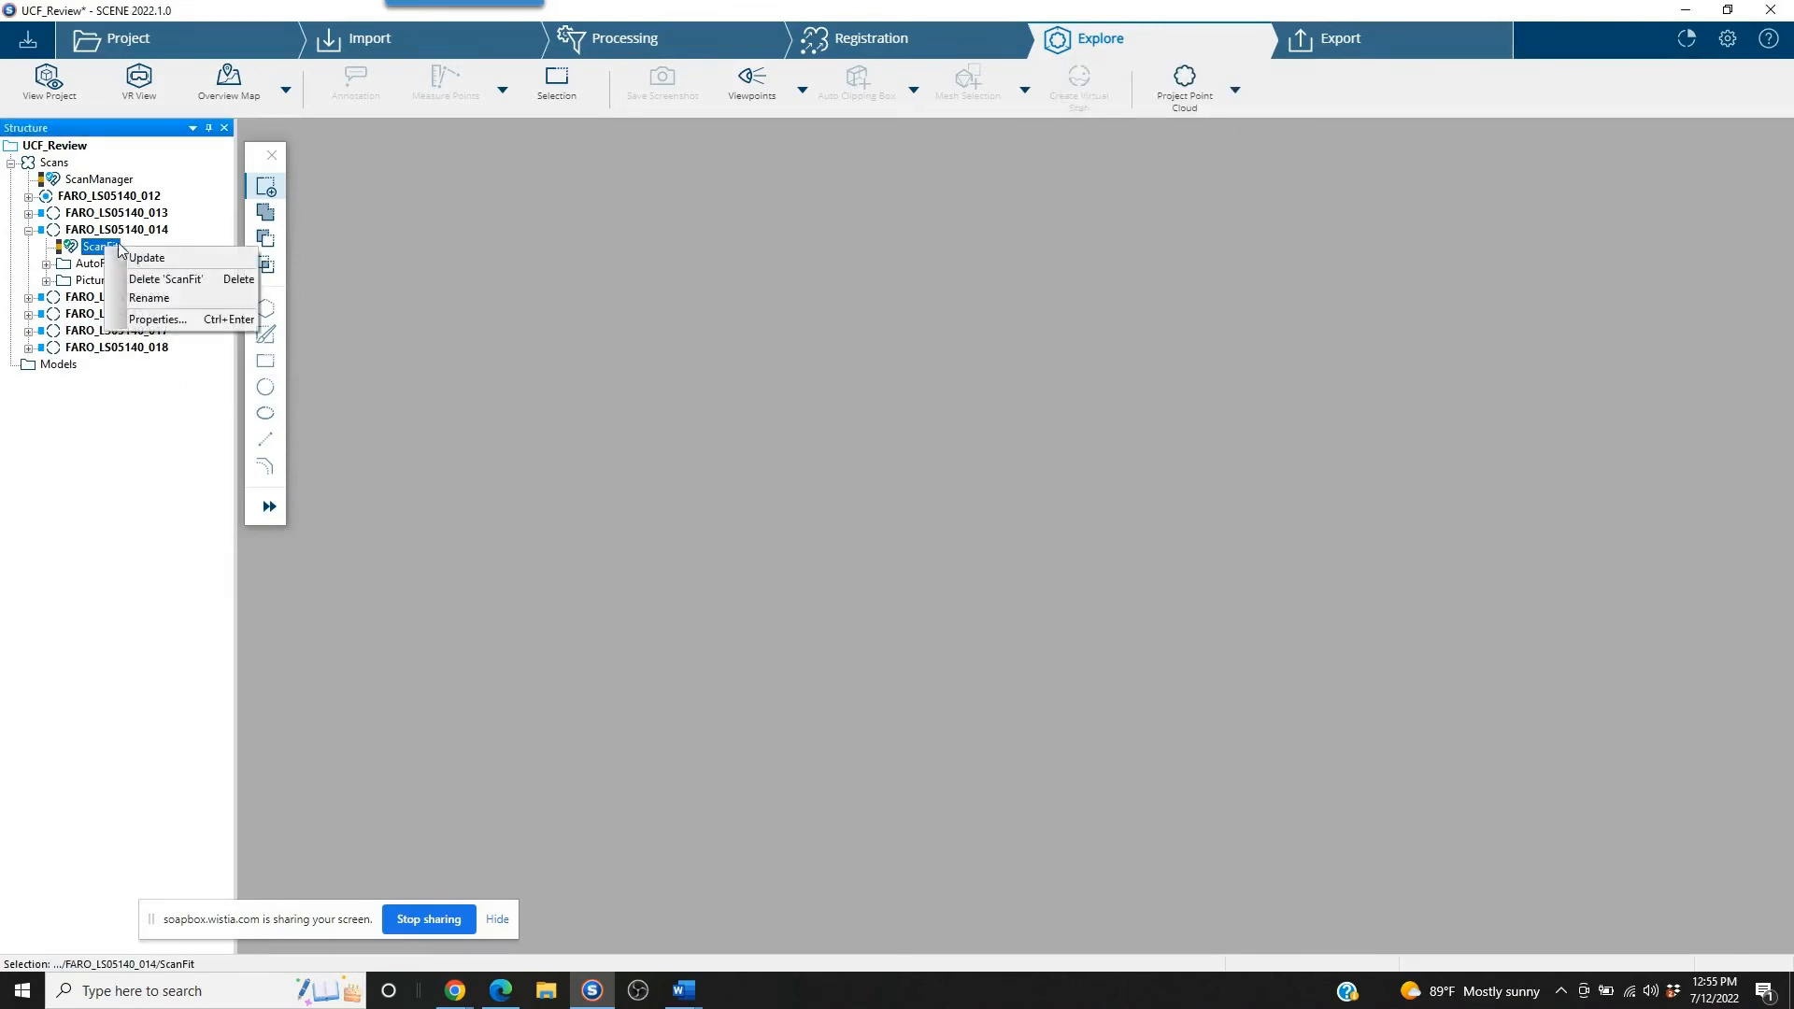
pyautogui.click(31, 237)
pyautogui.click(29, 231)
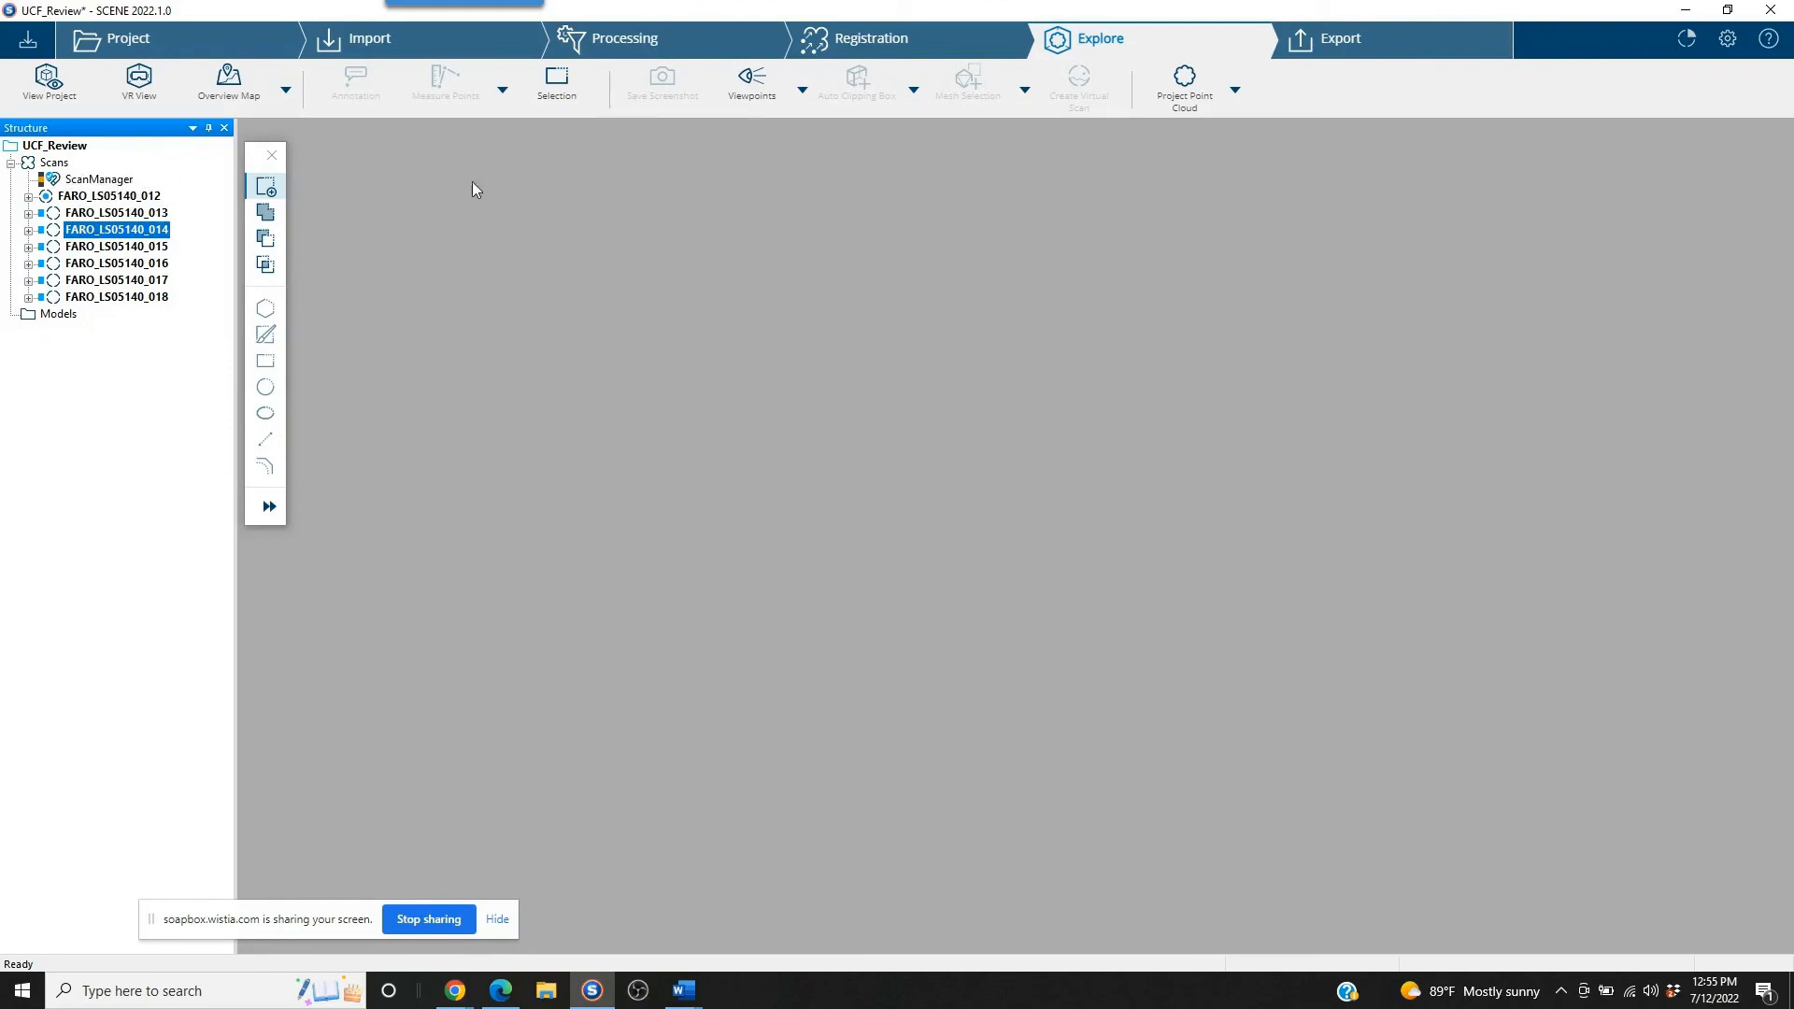
# Step: Save the changes to the UCF_Review project
pyautogui.click(28, 42)
pyautogui.click(828, 564)
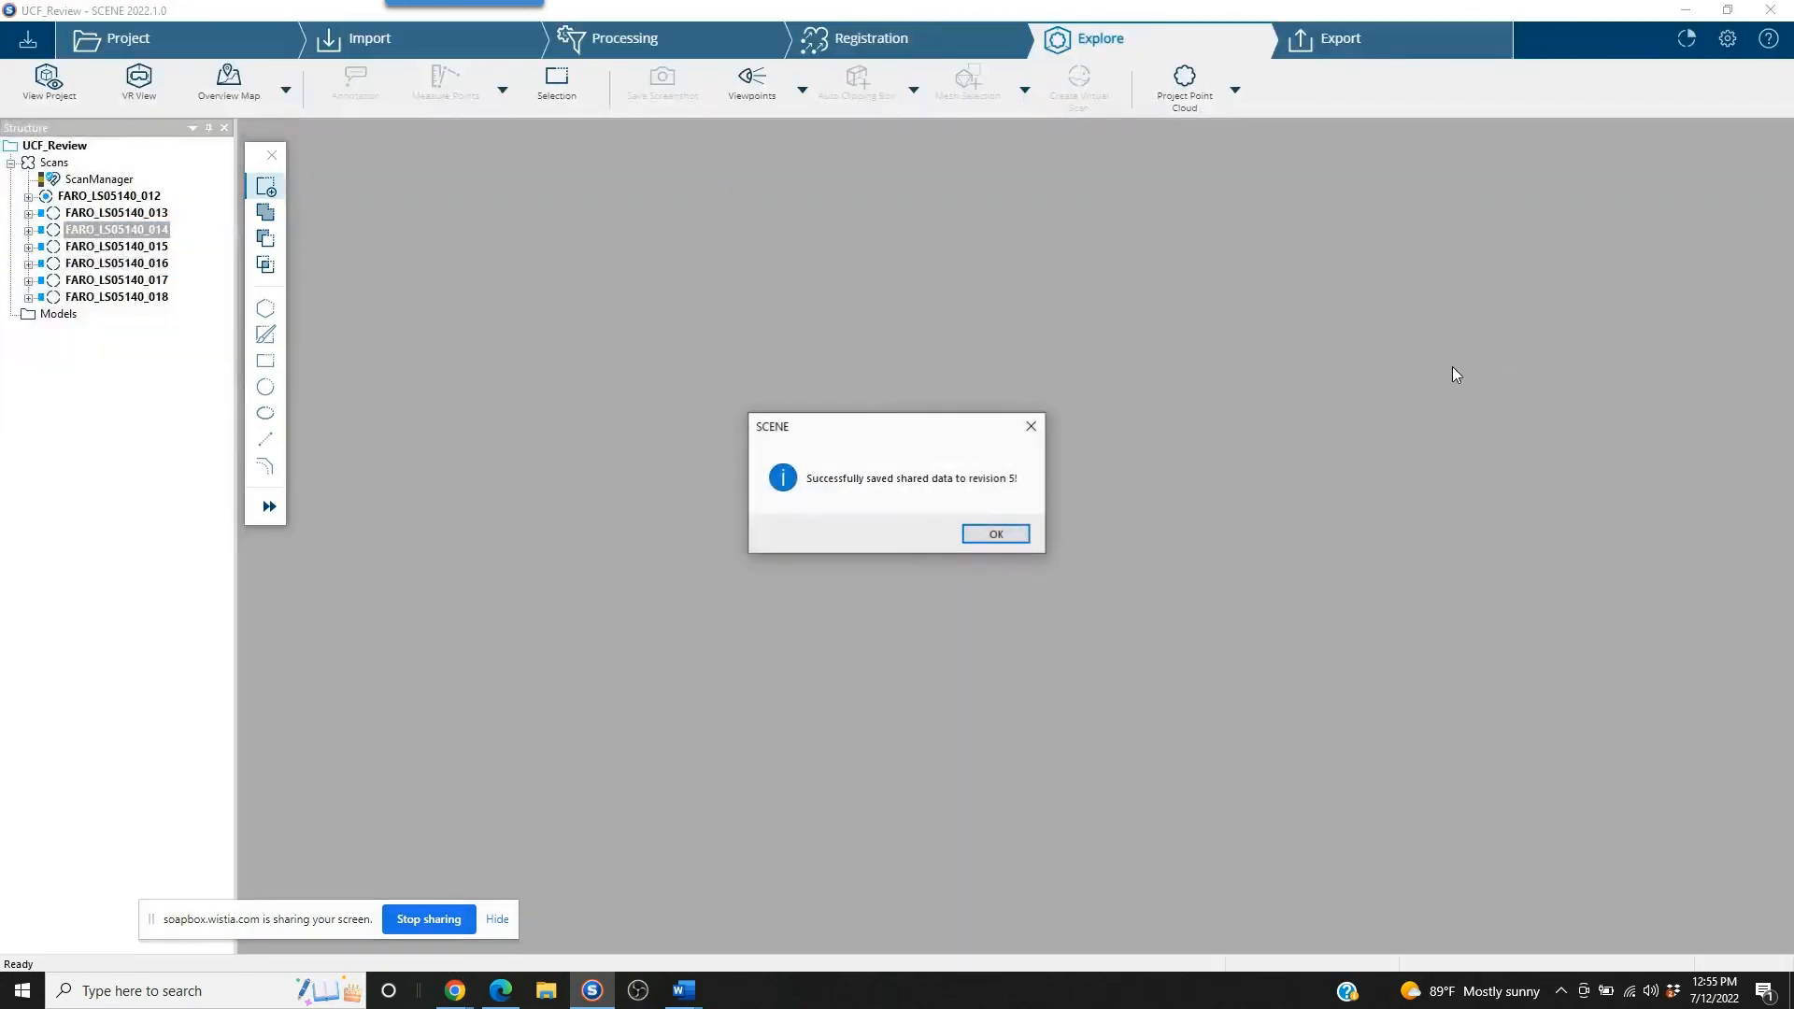
pyautogui.click(981, 536)
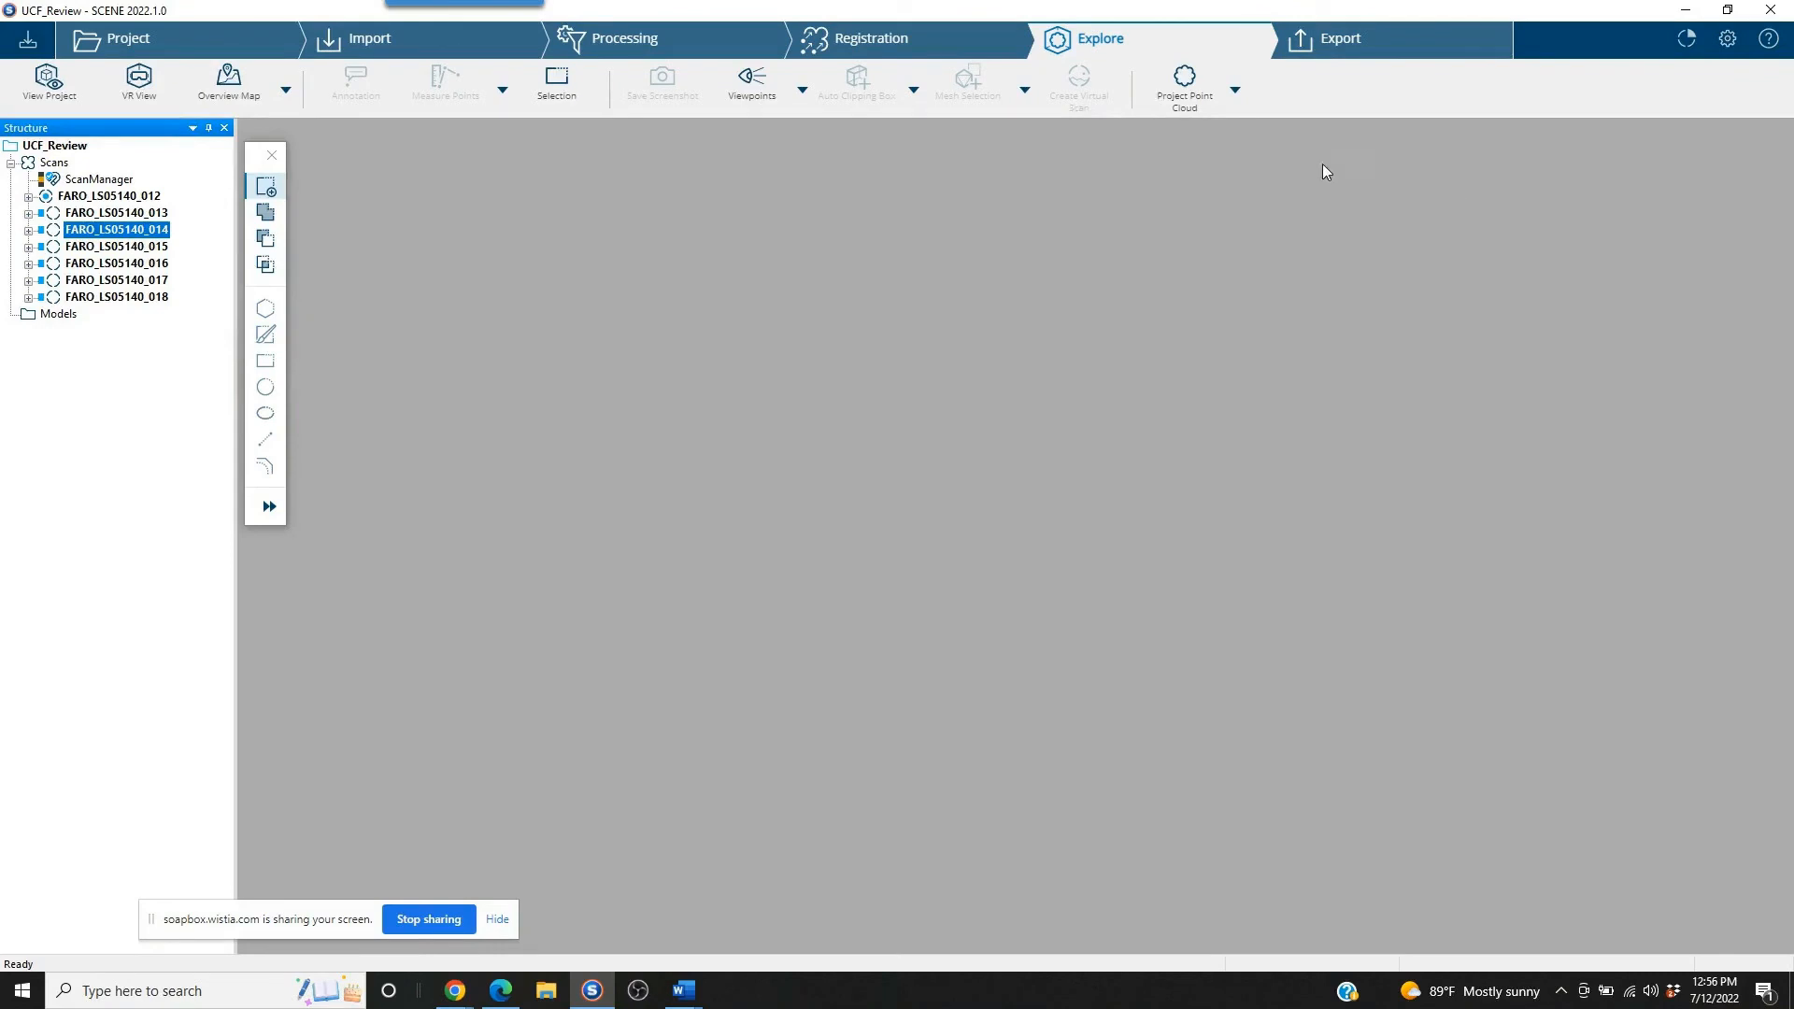
# Step: Look over the export options and the UCF_Review project overview with its processing, registration and point cloud status
pyautogui.click(1340, 42)
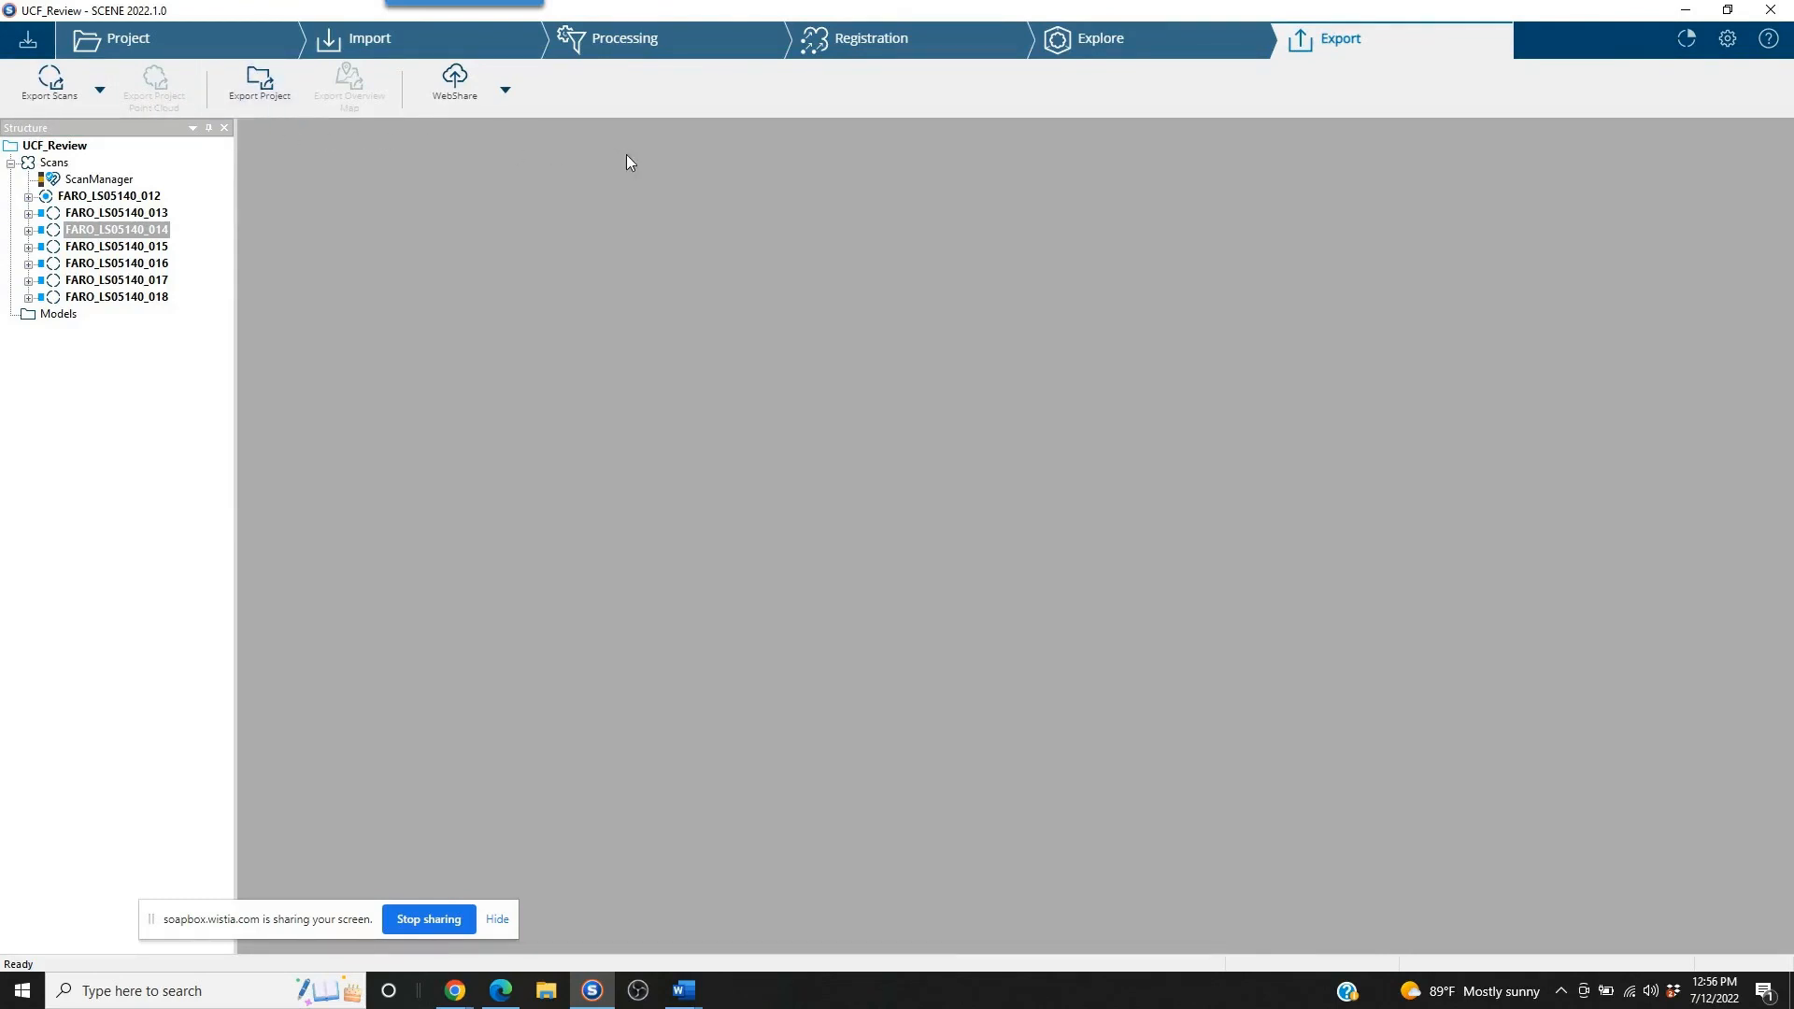
pyautogui.click(116, 41)
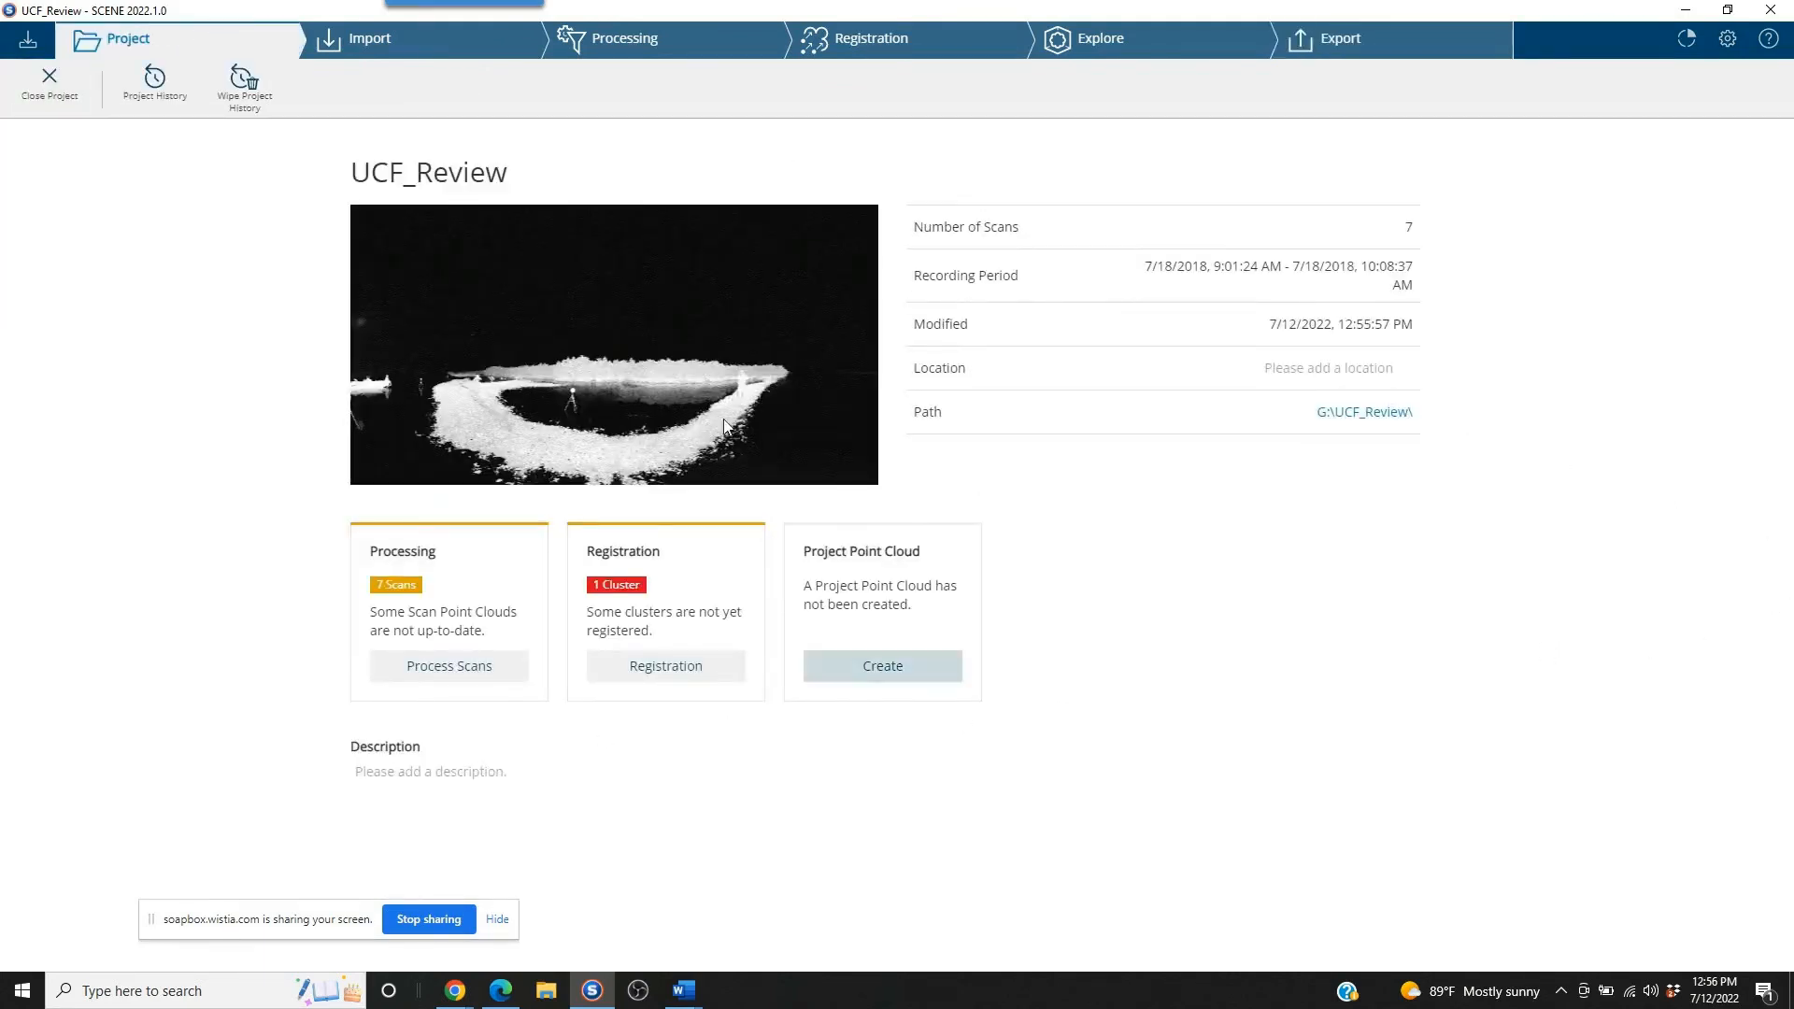
pyautogui.moveTo(772, 270)
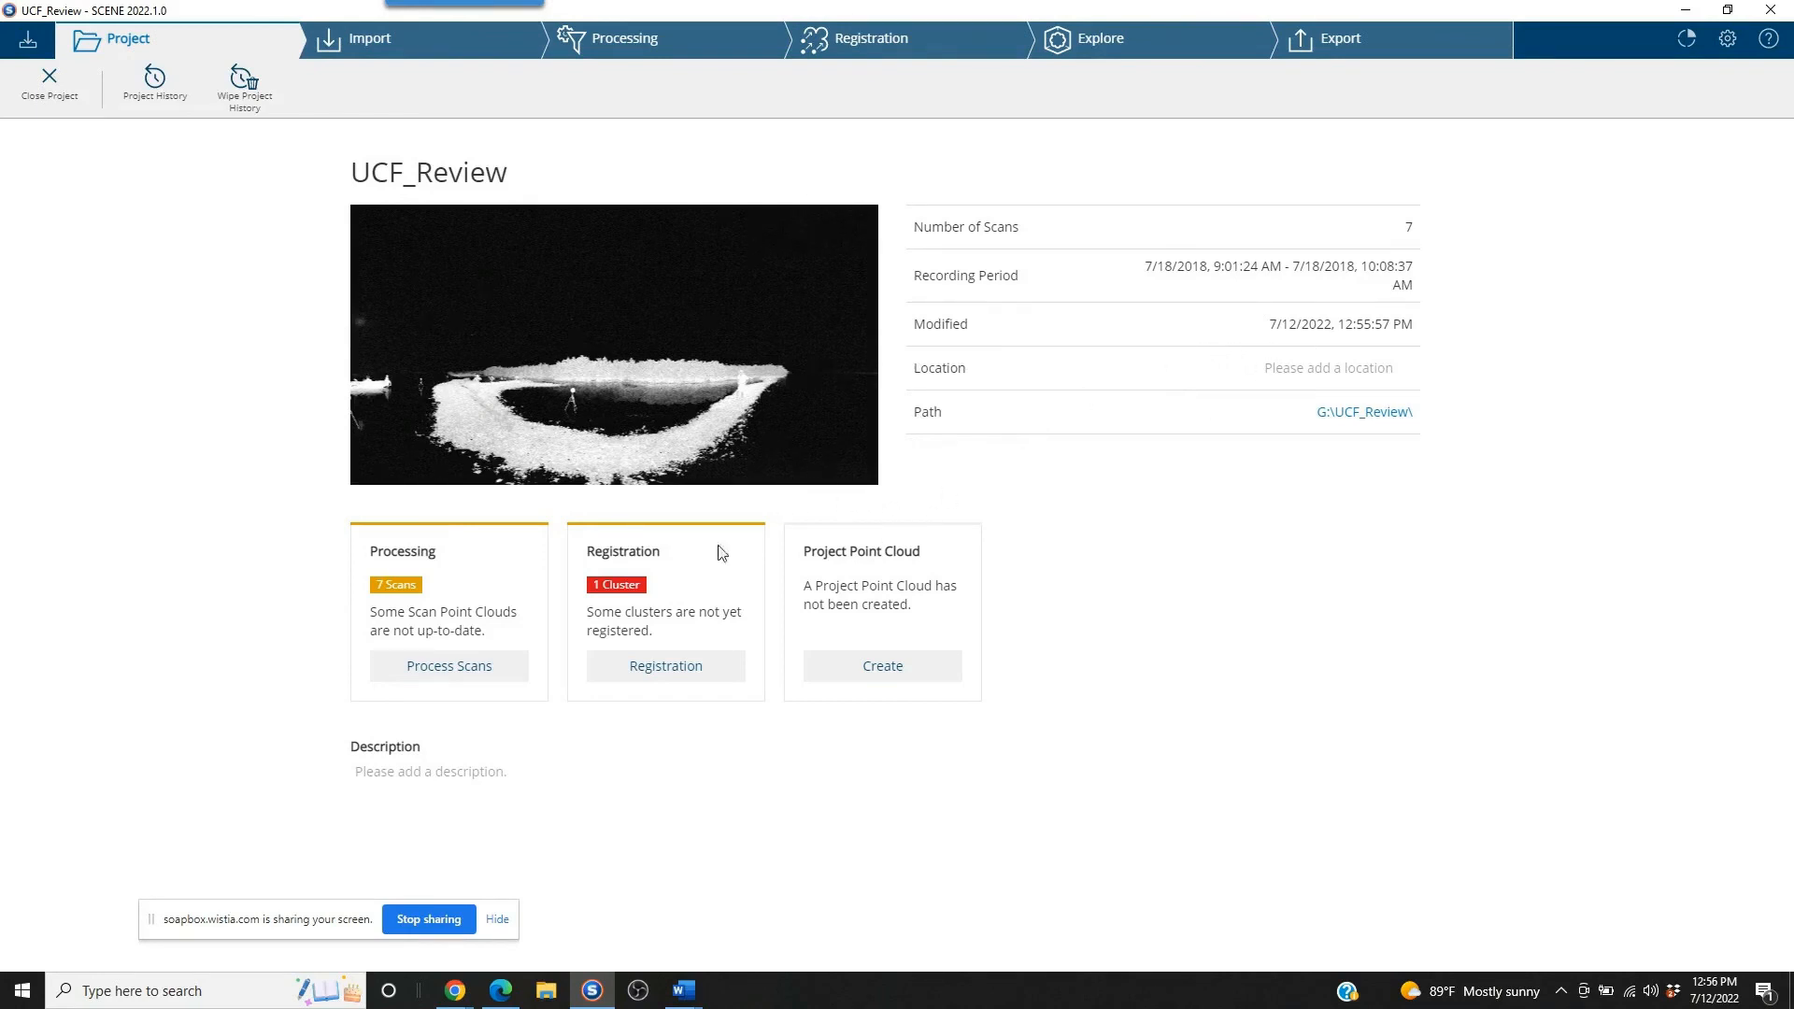
pyautogui.click(420, 920)
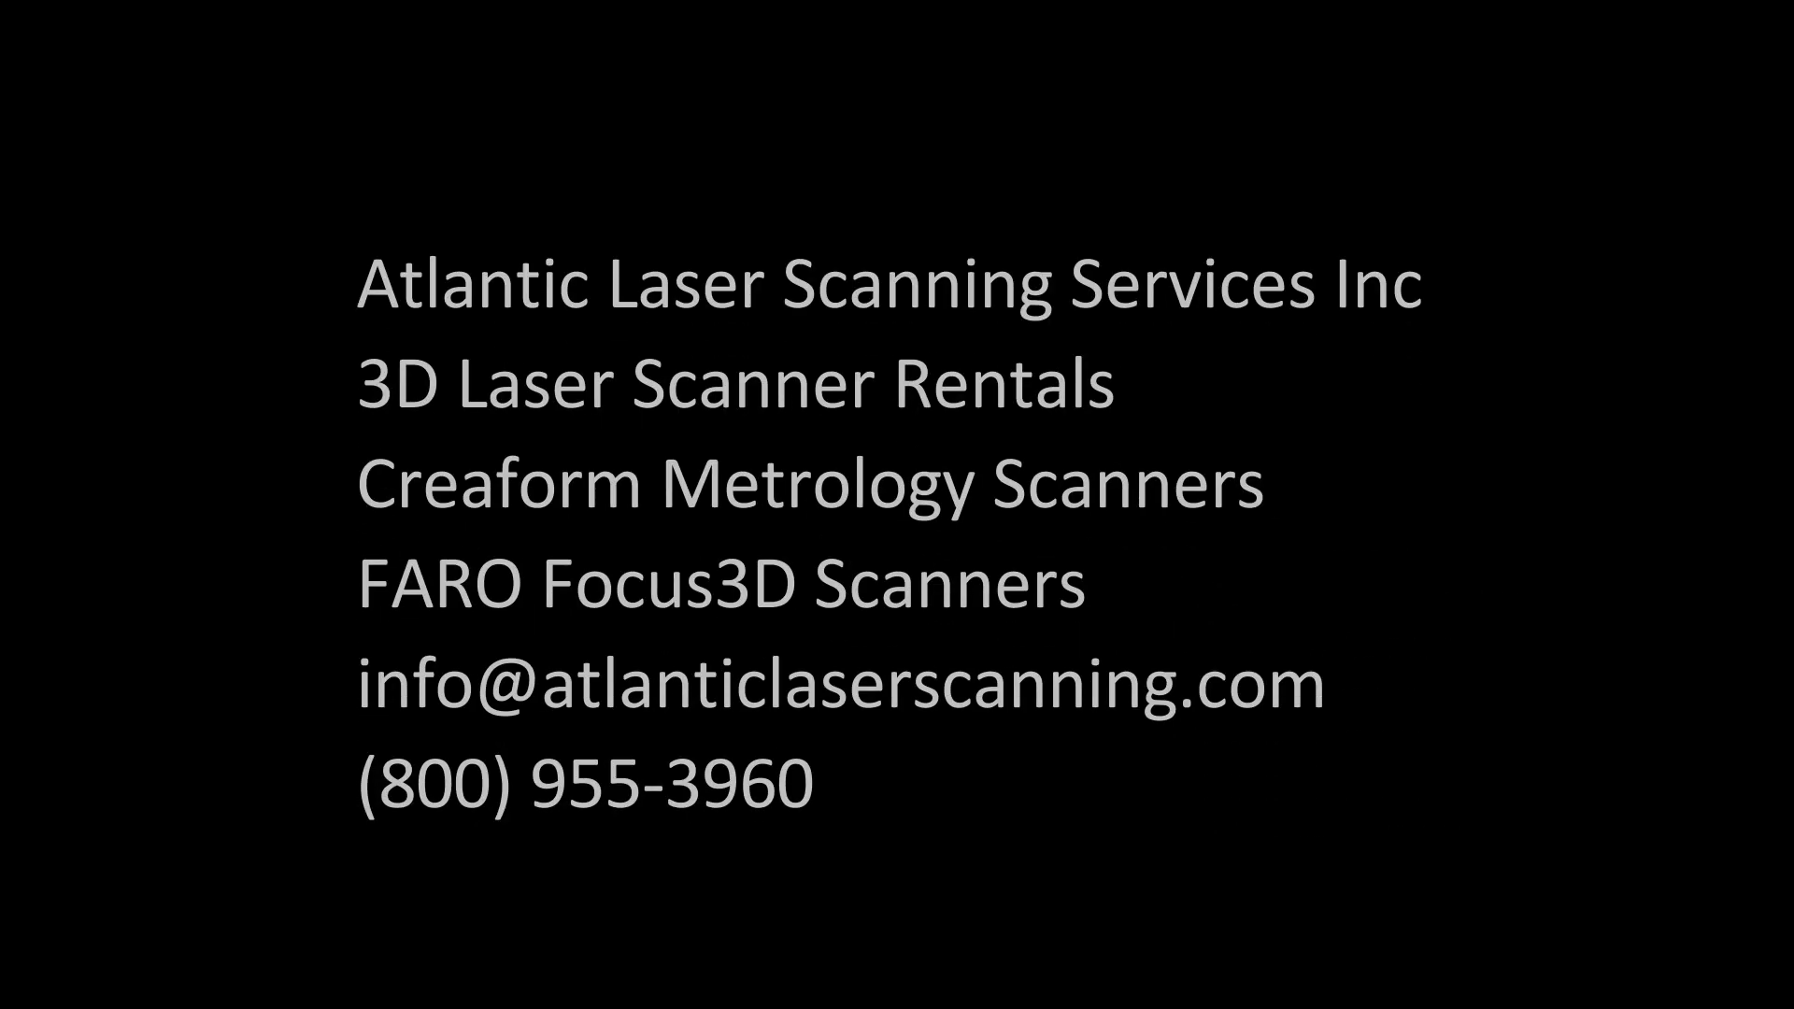